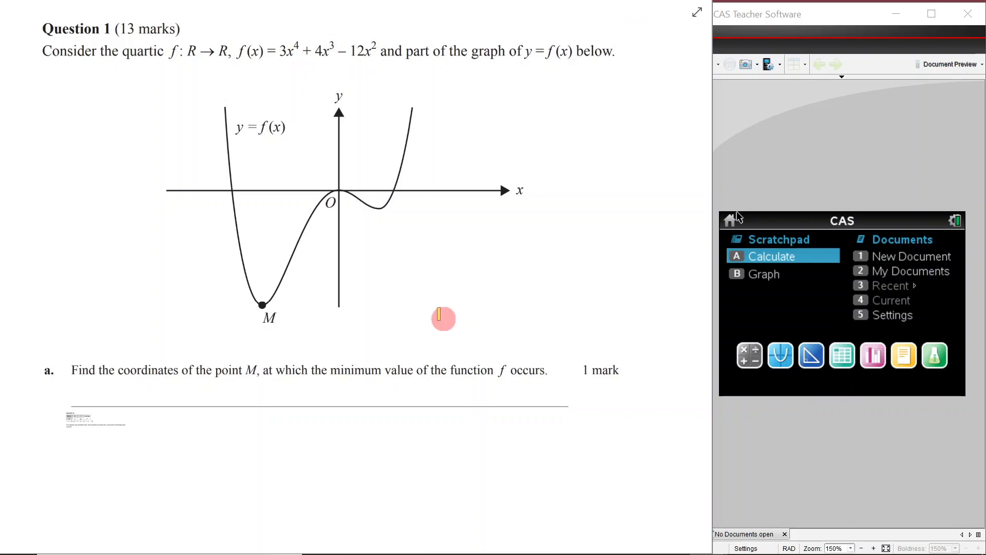
- Highlight the Question 1 heading, the rule f(x) = 3x⁴ + 4x³ − 12x² and the domain R in yellow
left_click_drag(43, 29, 111, 30)
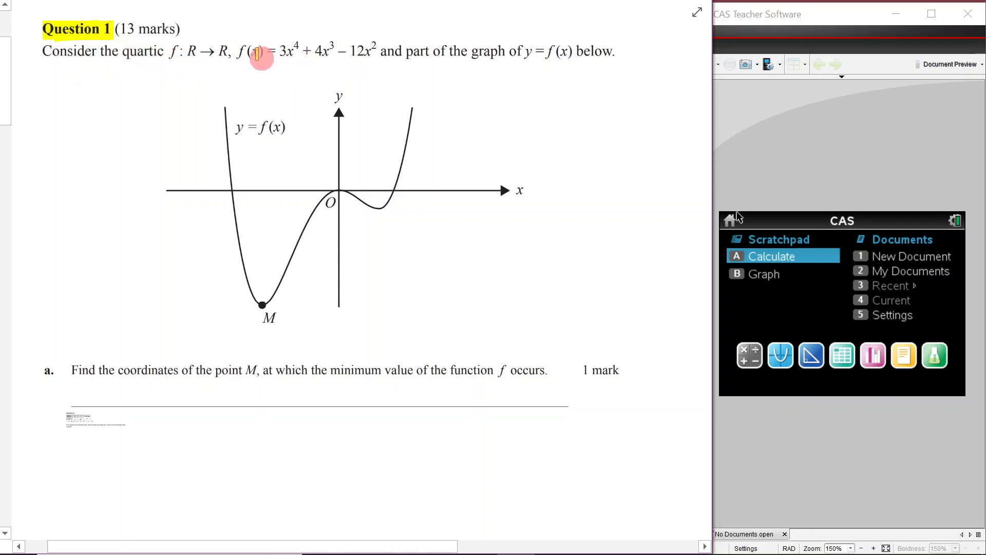
left_click_drag(239, 52, 377, 49)
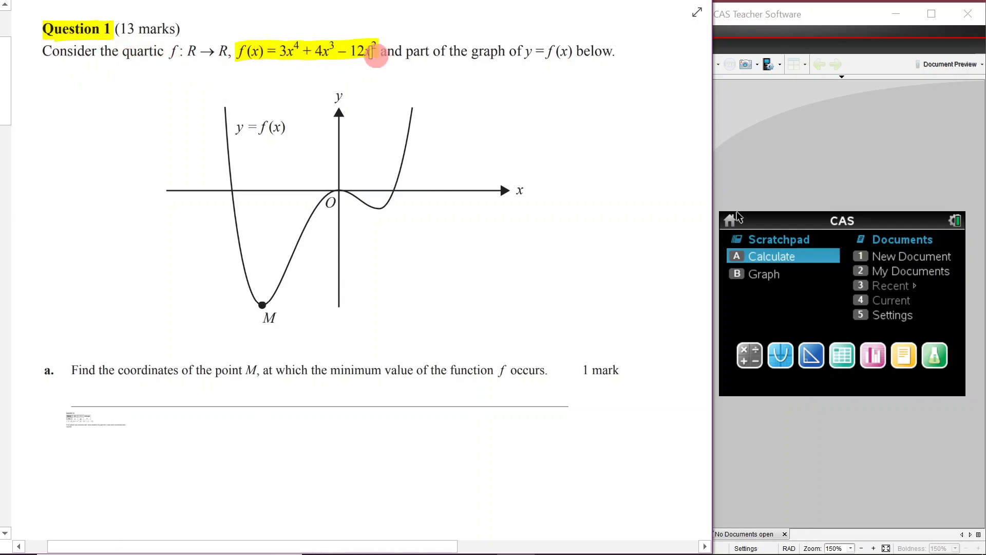
left_click_drag(187, 51, 200, 51)
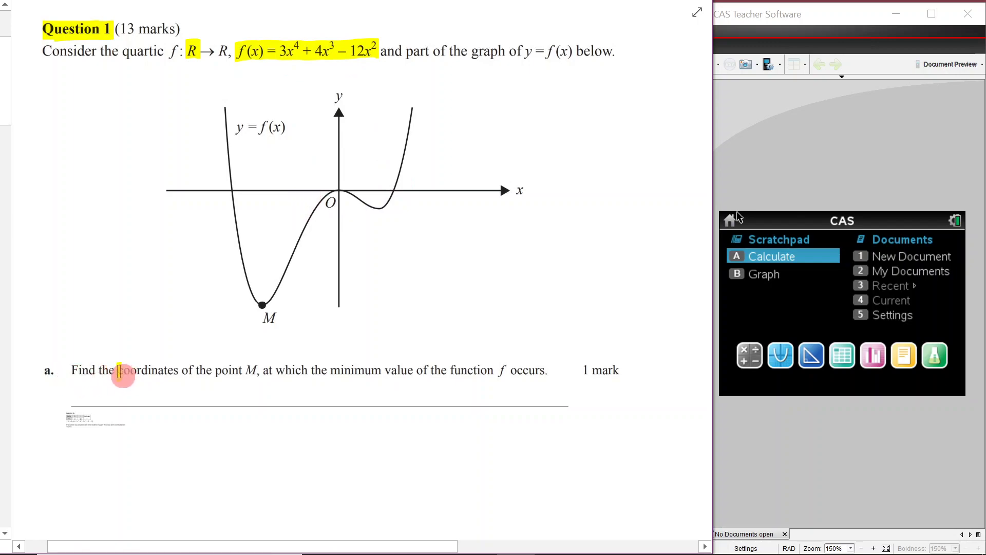
- Highlight "coordinates", "M", "minimum" and "1 mark" in part a of the question
left_click_drag(119, 371, 178, 371)
left_click_drag(244, 370, 254, 371)
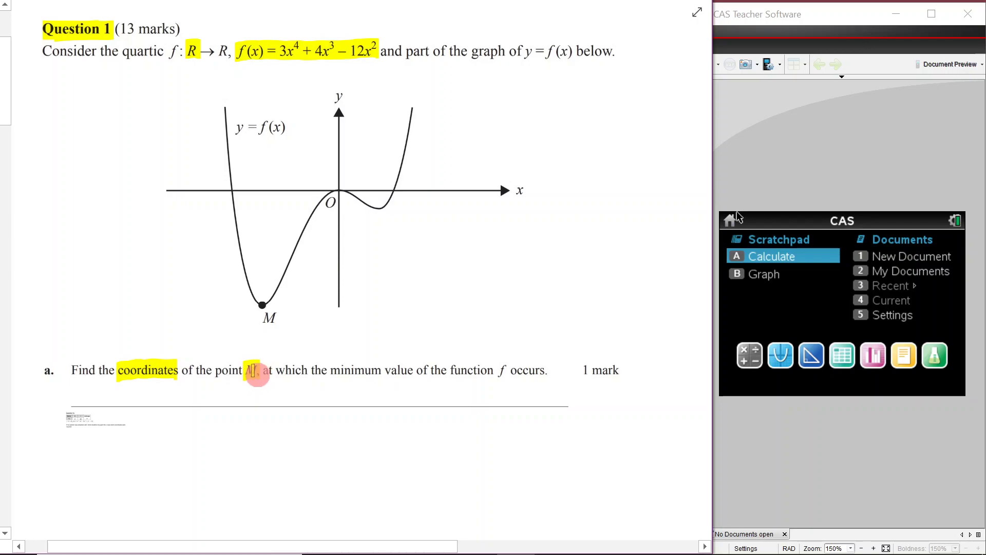
left_click_drag(327, 371, 377, 371)
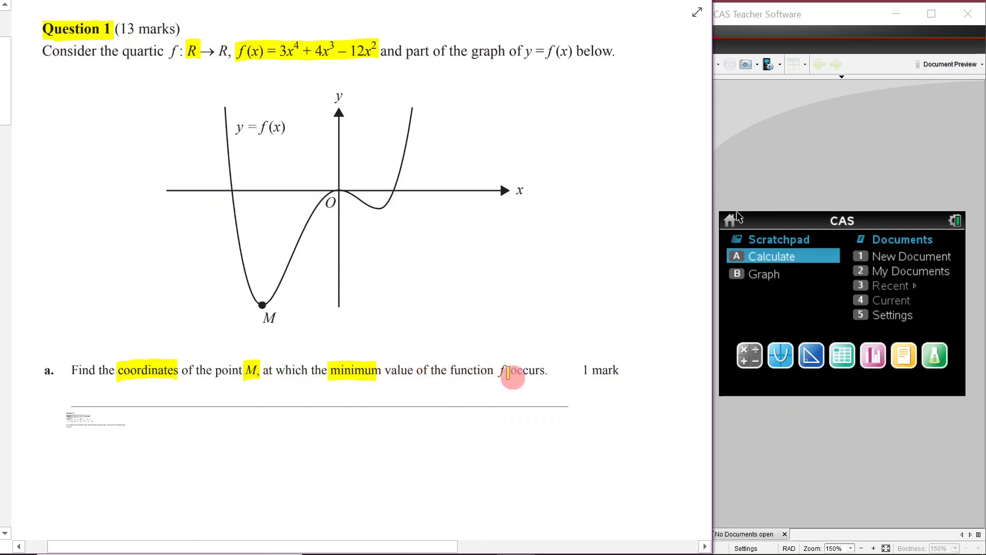
left_click_drag(582, 371, 624, 371)
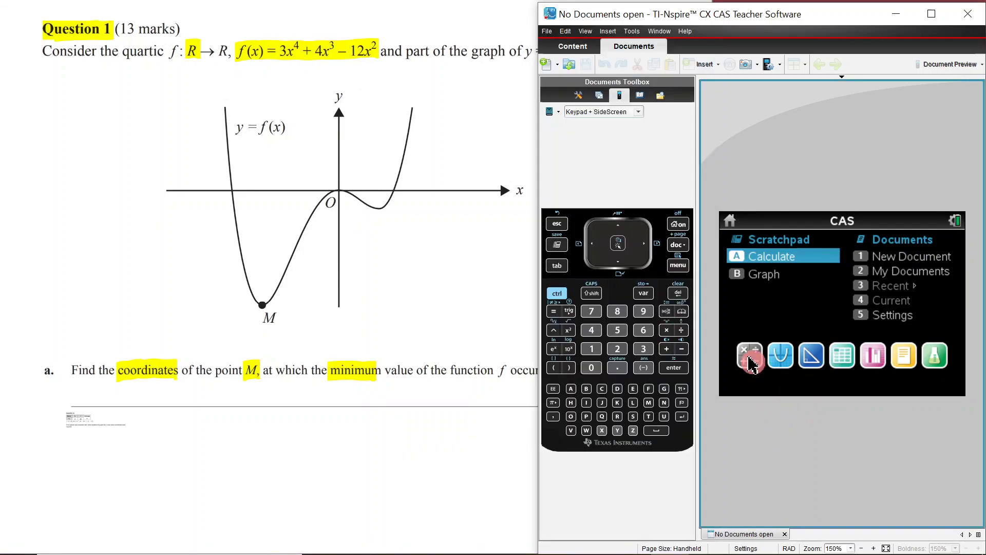
- In TI-Nspire CX CAS, start a new Calculator page and define f(x):=3x^4+4x^3-12x^2
left_click(749, 357)
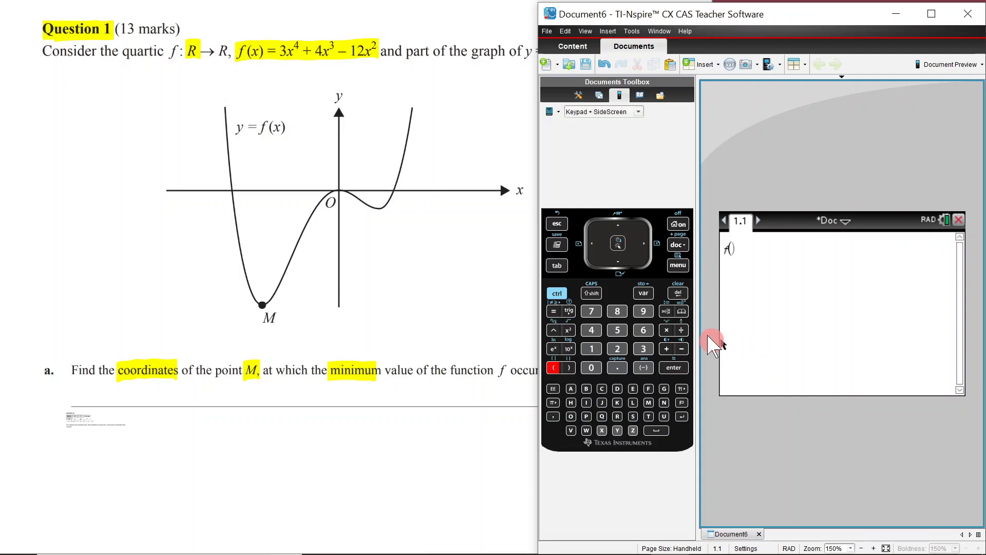
left_click(557, 293)
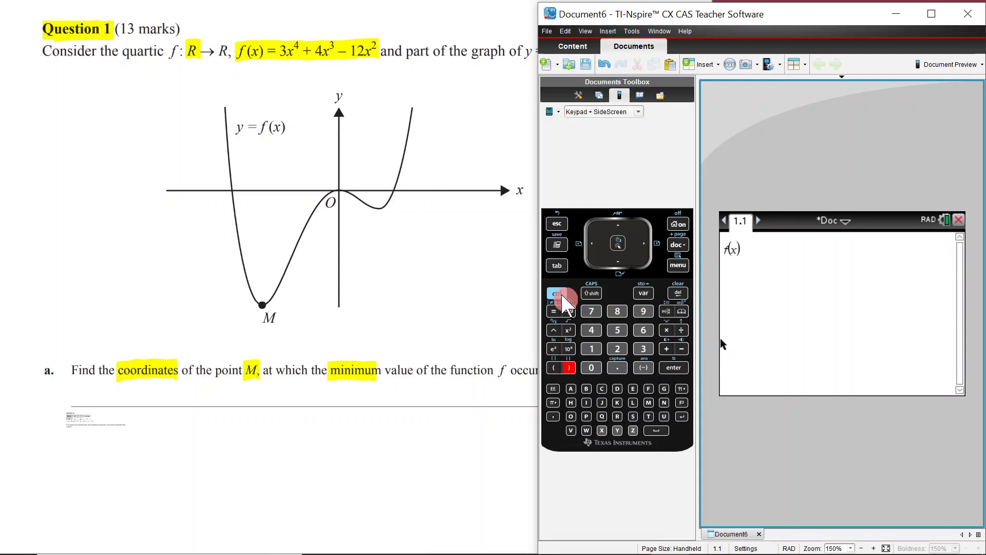
left_click(666, 311)
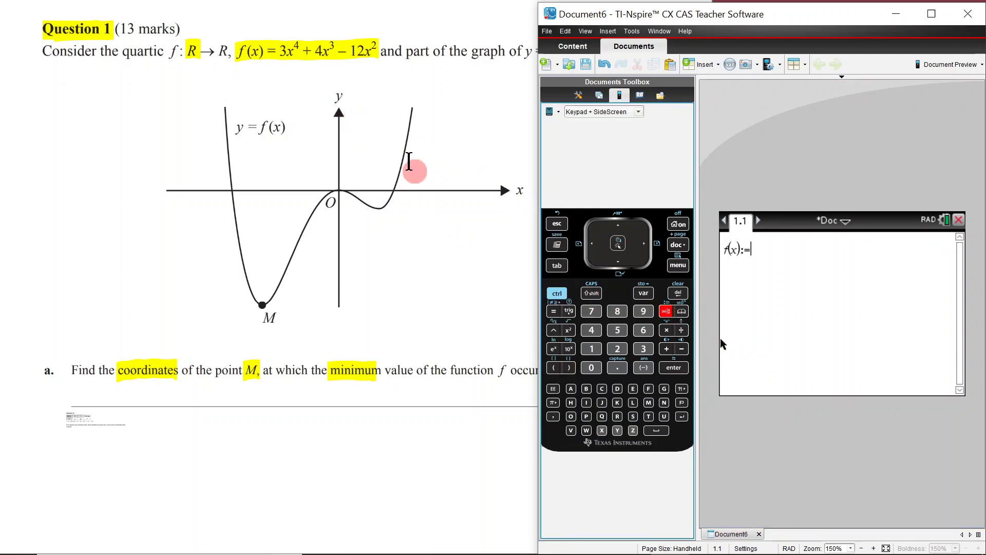
type("3x^4")
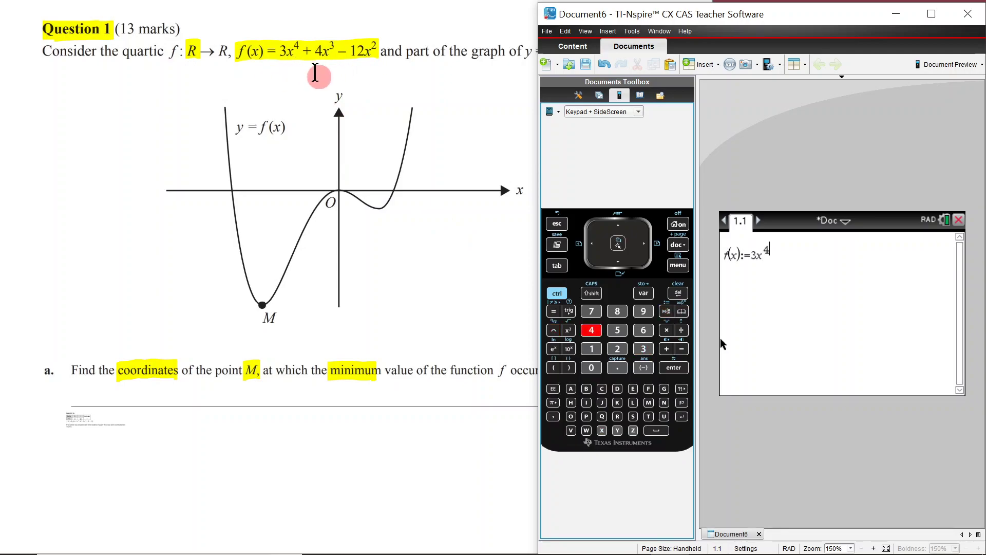
key("Right")
type("+4x^3")
key("Right")
type("-12x^")
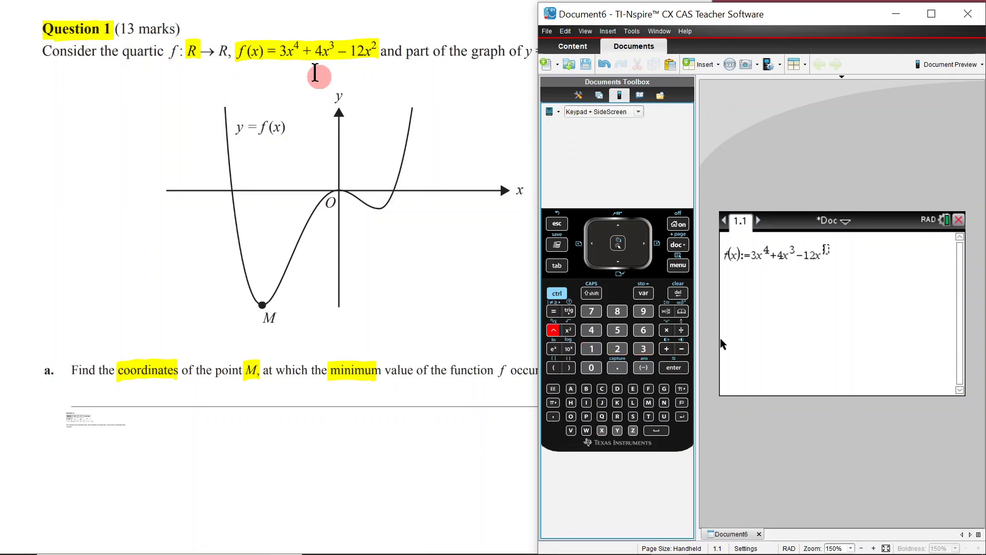
type("2")
key("Right")
key("Return")
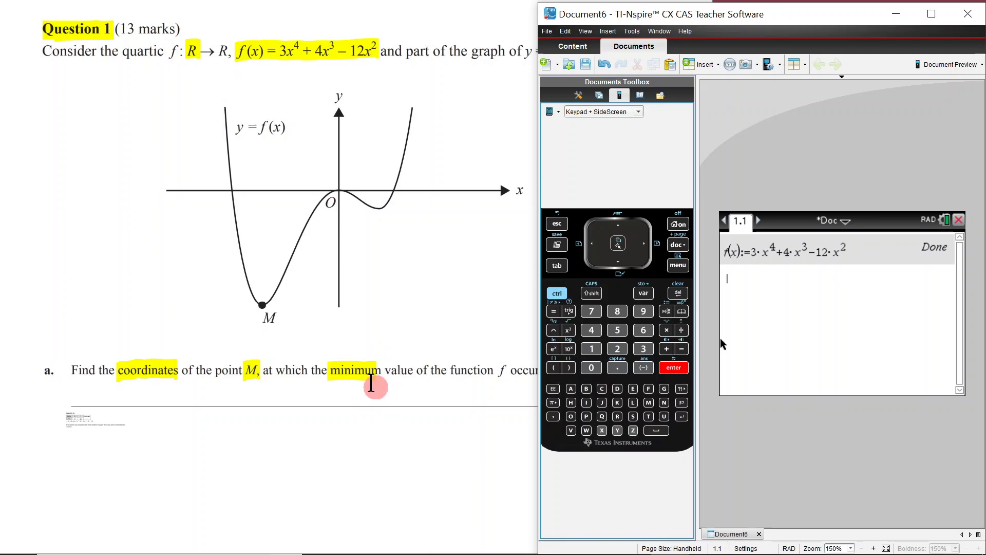
- Find where f has its minimum with fMin(f(x),x), and evaluate f(-2)
left_click(676, 268)
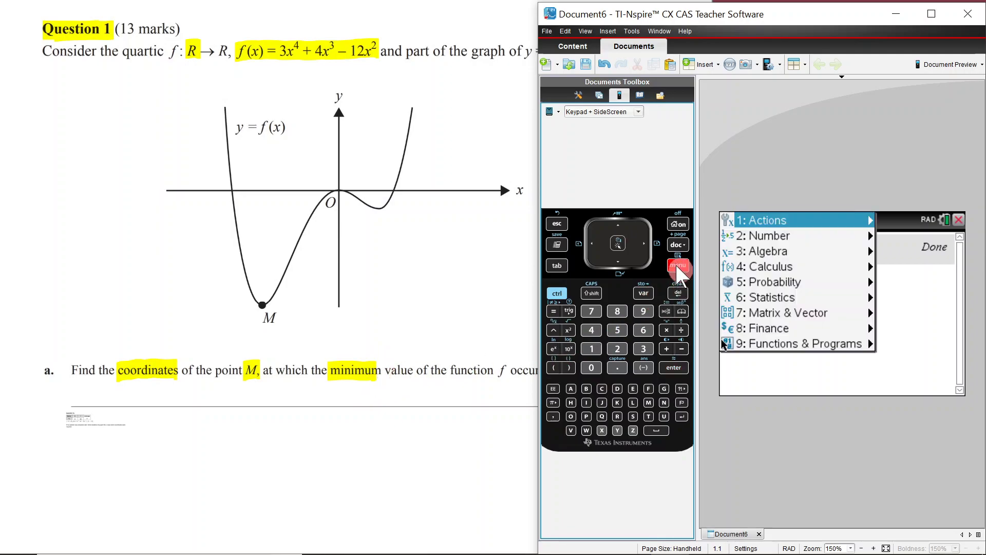
mouse_move(752, 267)
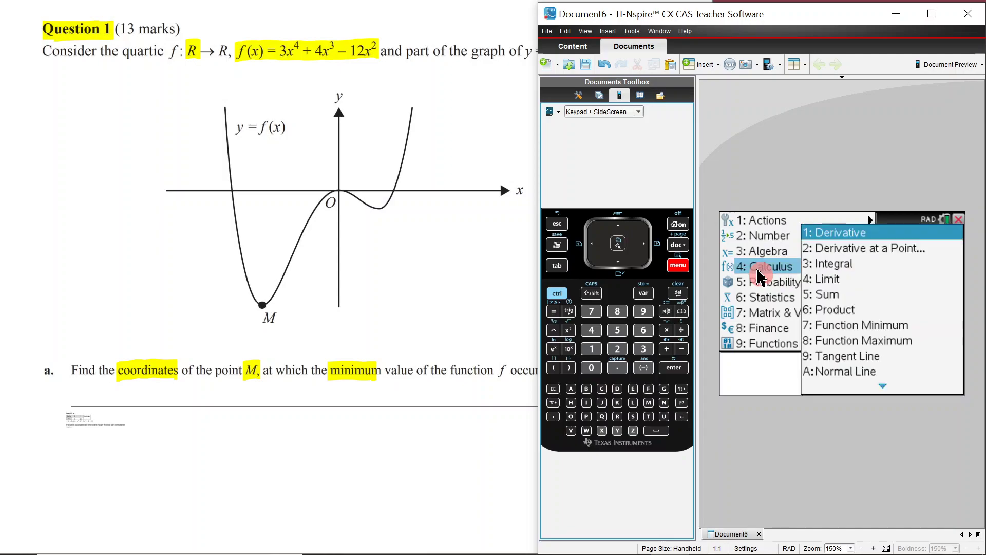
left_click(843, 328)
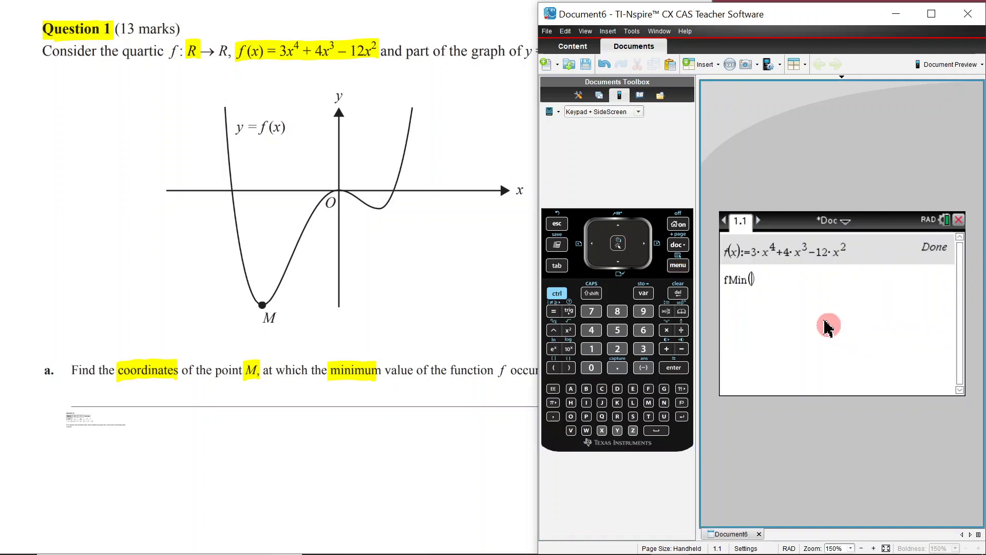
type("f(x)")
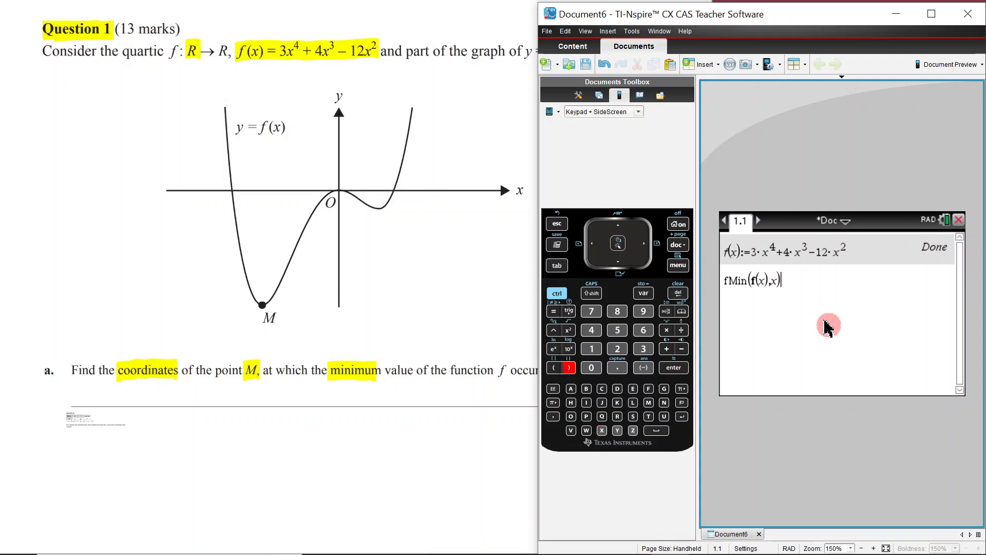
key("Return")
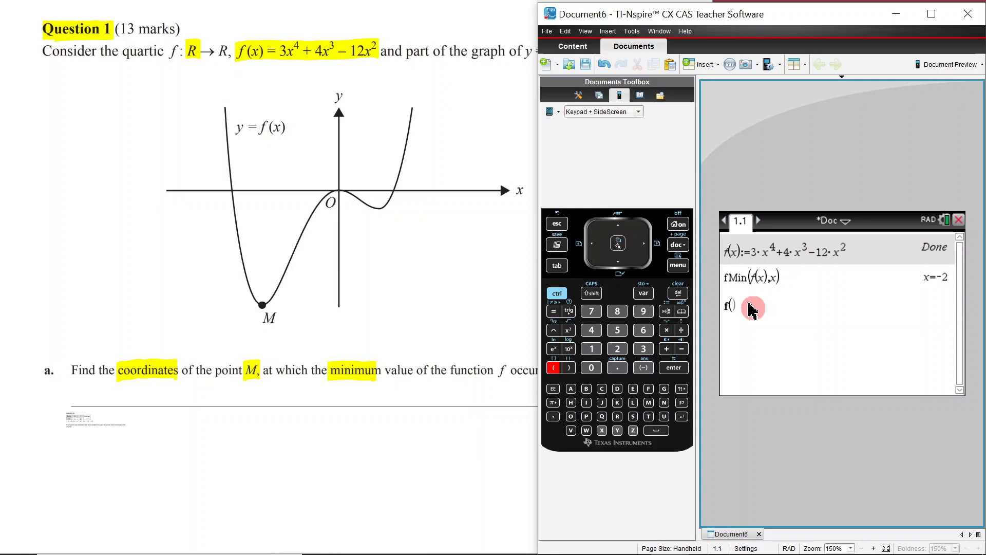
key("Return")
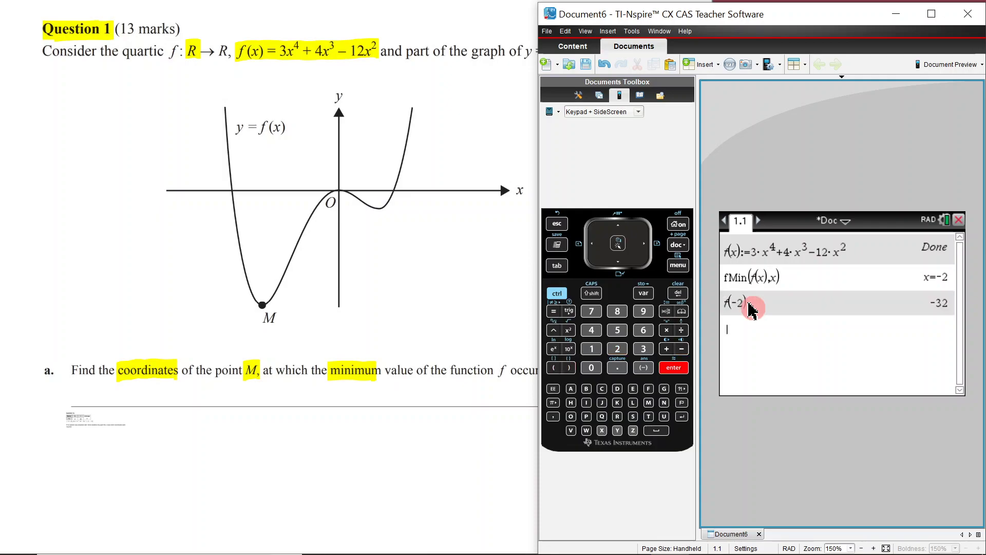
- Return to the question worksheet and handwrite (-2, -32) on the answer line of part a
left_click(424, 437)
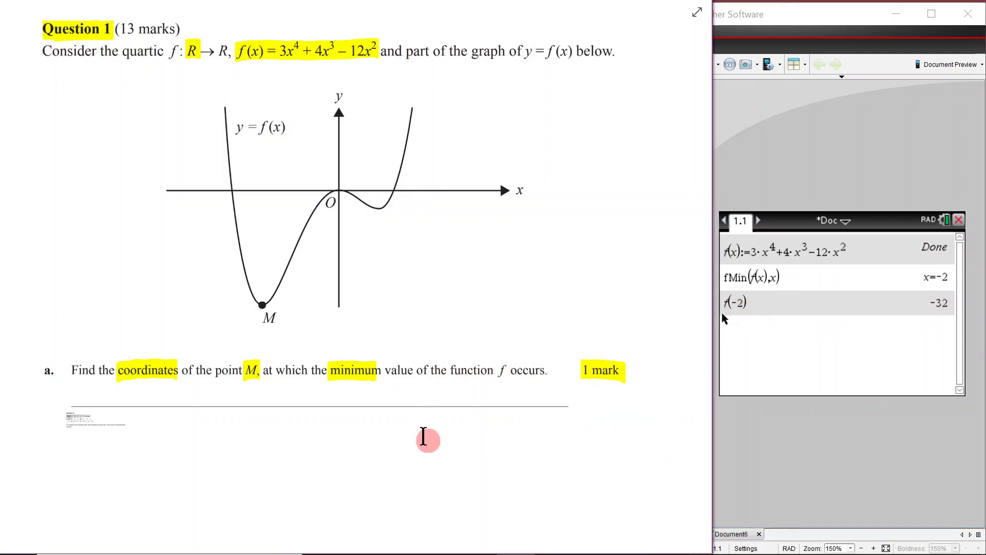
scroll(495, 396, "up", 3)
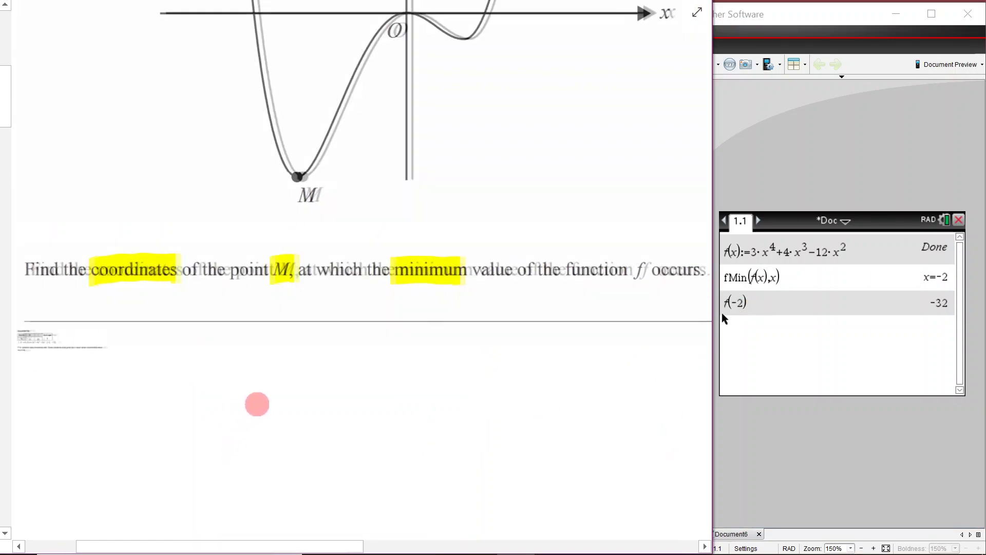
mouse_move(339, 282)
left_mouse_down()
mouse_move(319, 323)
mouse_move(345, 300)
mouse_move(382, 319)
mouse_move(411, 301)
mouse_move(438, 304)
mouse_move(424, 318)
left_mouse_up()
left_click_drag(437, 297, 458, 326)
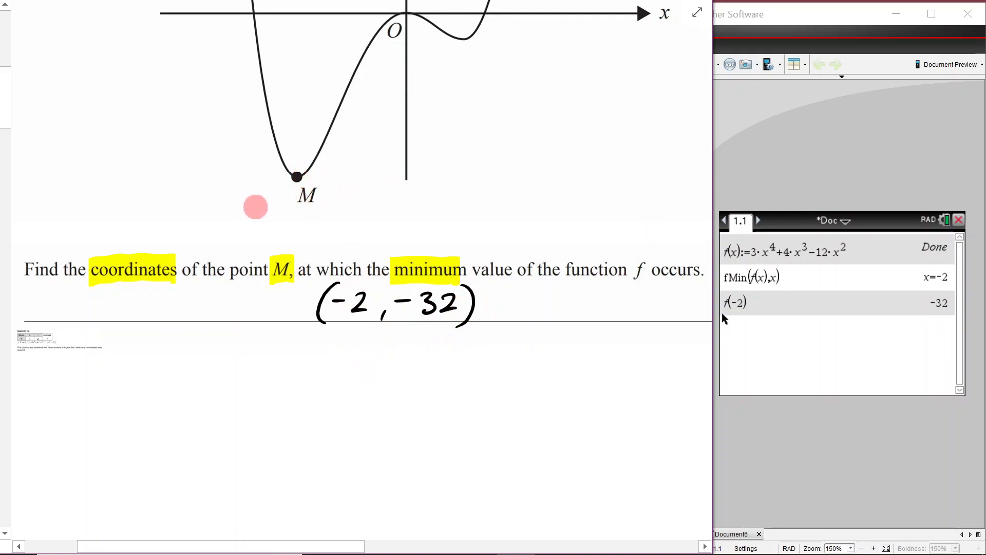
- Handwrite the coordinates (-2, -32) below point M on the graph
left_click_drag(264, 207, 257, 234)
left_click_drag(268, 220, 307, 232)
mouse_move(319, 218)
left_mouse_down()
mouse_move(368, 219)
mouse_move(338, 228)
left_mouse_up()
left_click_drag(352, 212, 371, 231)
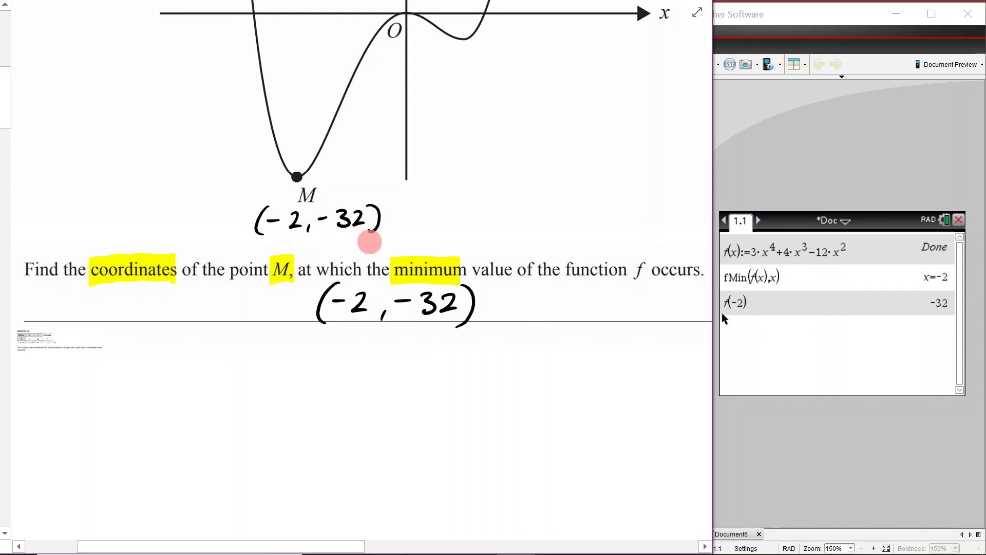
- Enlarge the miniature Question 1a examiner's report image below the answer line to a readable size
scroll(337, 411, "down", 3)
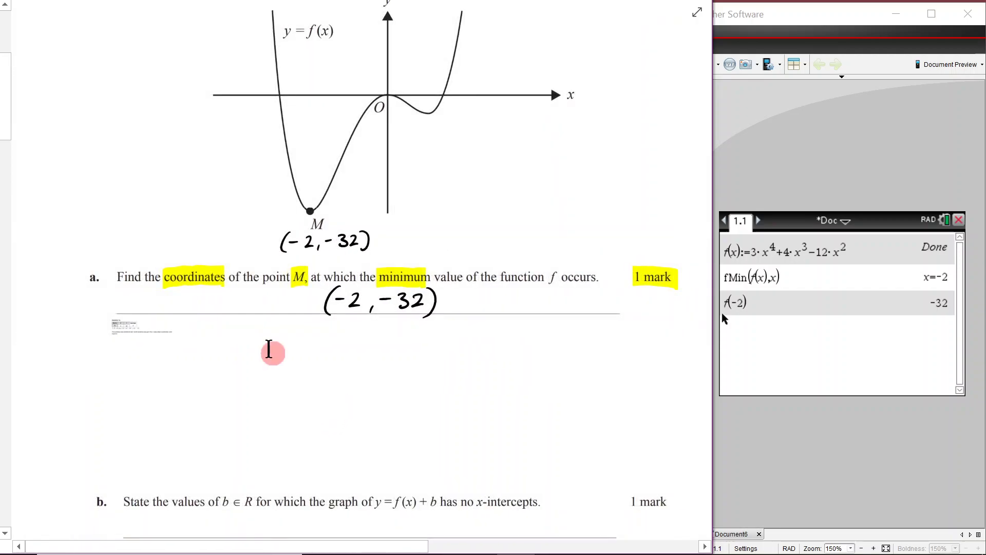
left_click(161, 329)
left_click_drag(177, 341, 438, 473)
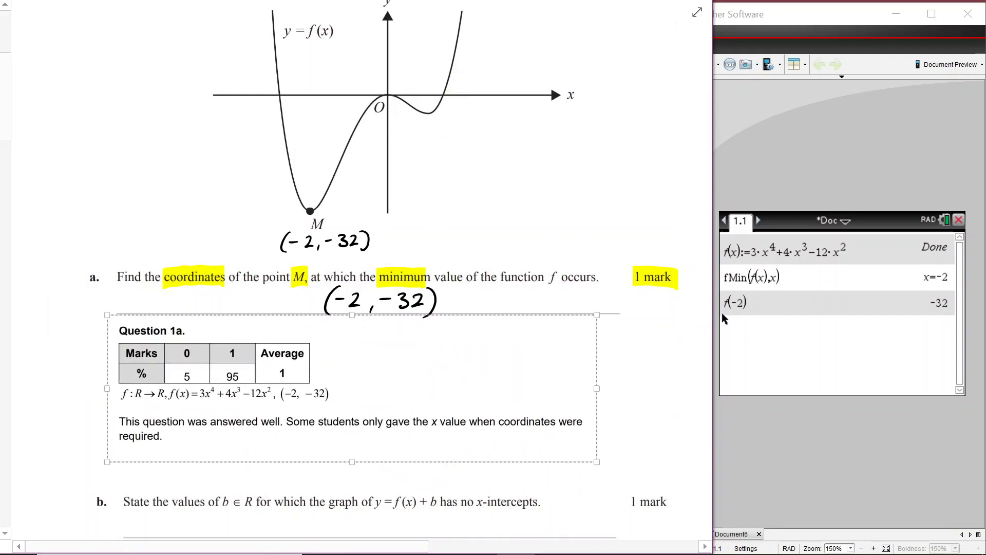
key("Escape")
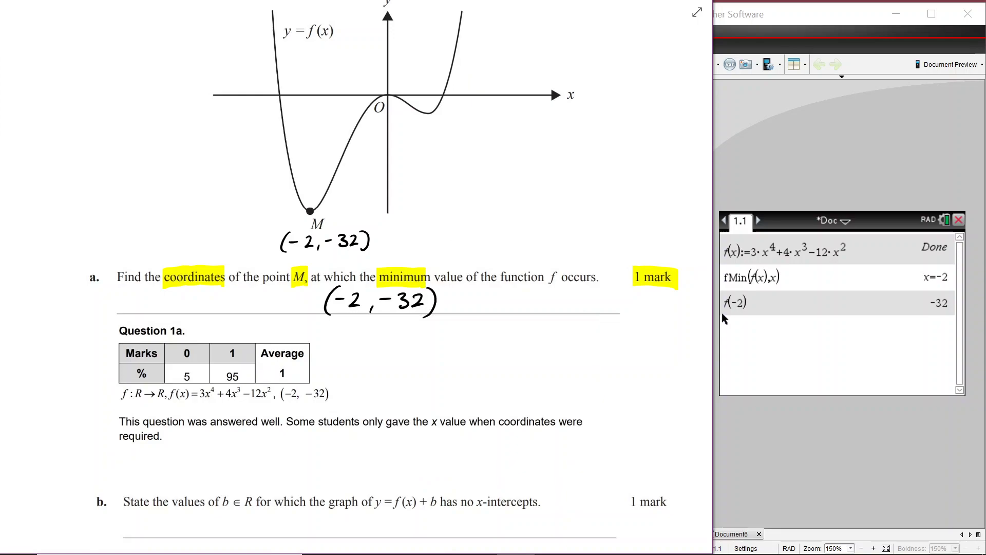
- Highlight the 95 percent figure, the answer (−2, −32) and "answered well" in the Question 1a report
left_click_drag(226, 377, 245, 378)
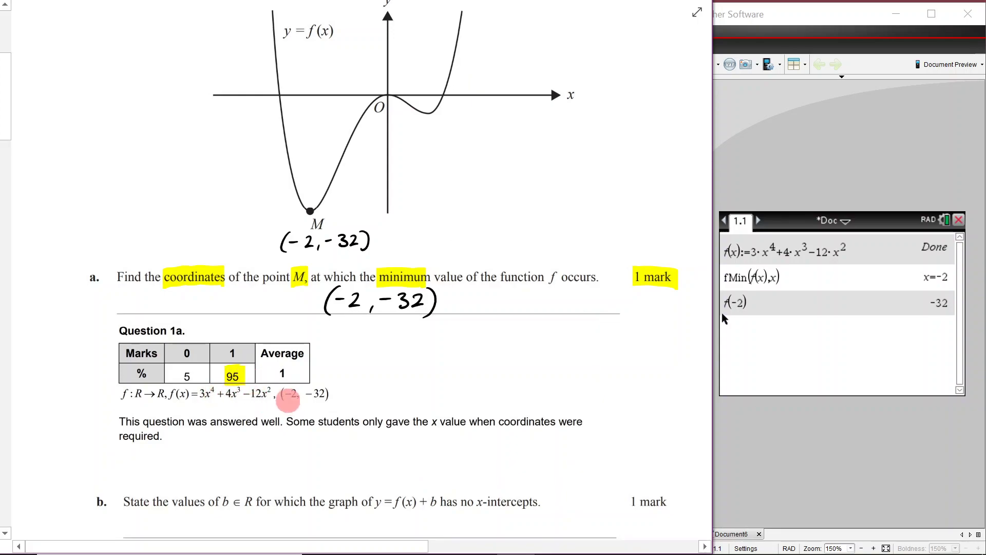
left_click_drag(282, 394, 331, 394)
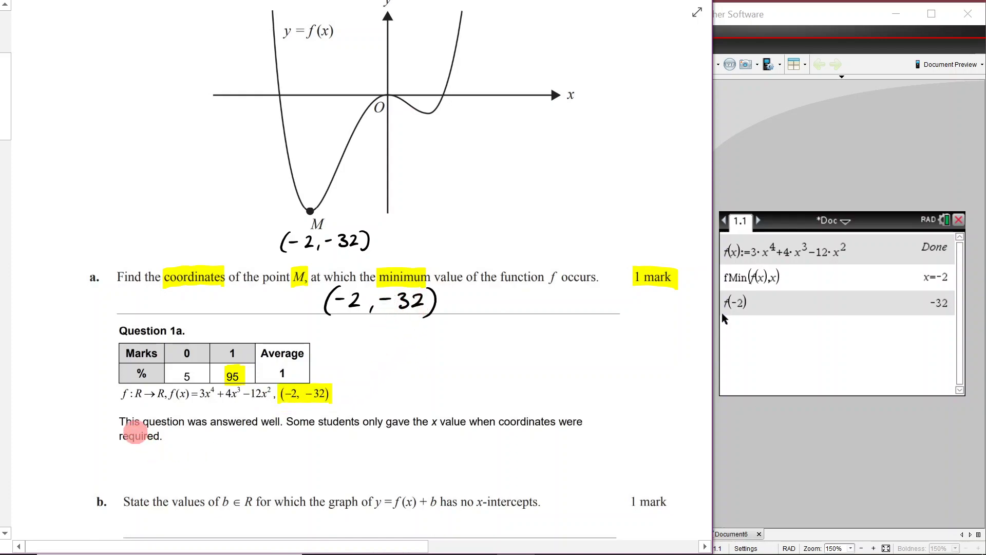
left_click_drag(210, 421, 279, 421)
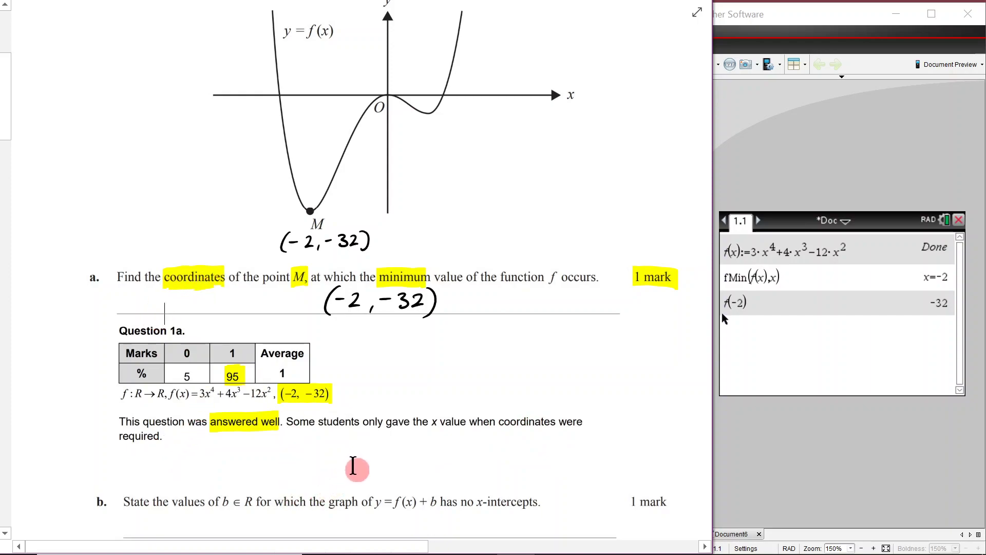
- Remove the highlights from the Question 1a report and shrink its image to a thumbnail
left_click(221, 378)
left_click(326, 319)
left_click(323, 411)
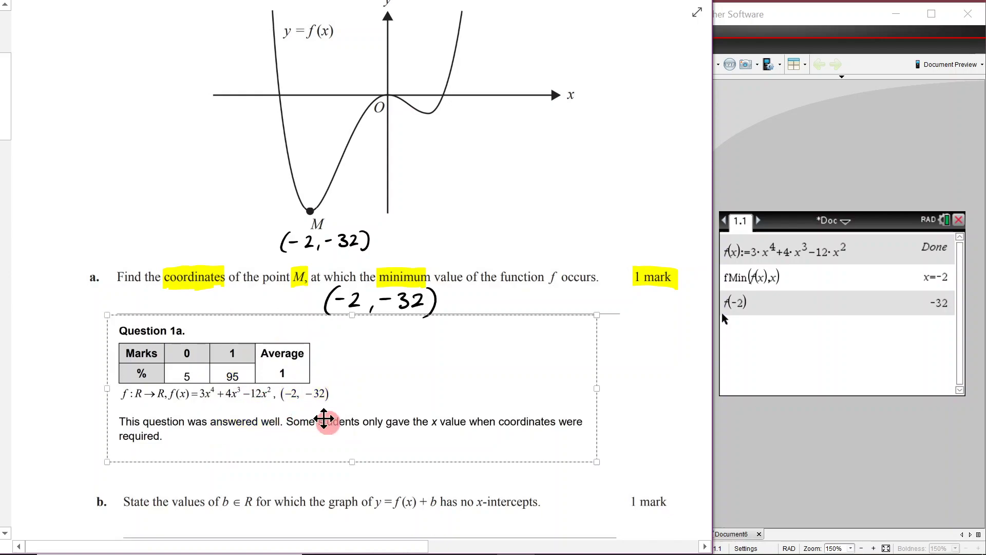
left_click_drag(605, 457, 194, 337)
left_click(340, 407)
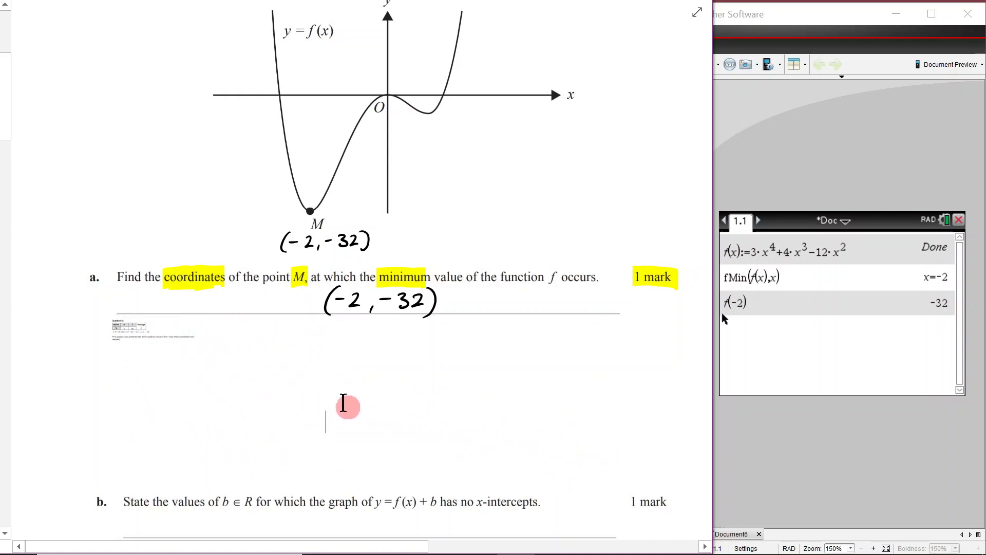
- Switch to TI-Nspire CX CAS, add a Graphs page to the document and plot f1(x)=f(x)
scroll(343, 406, "up", 2)
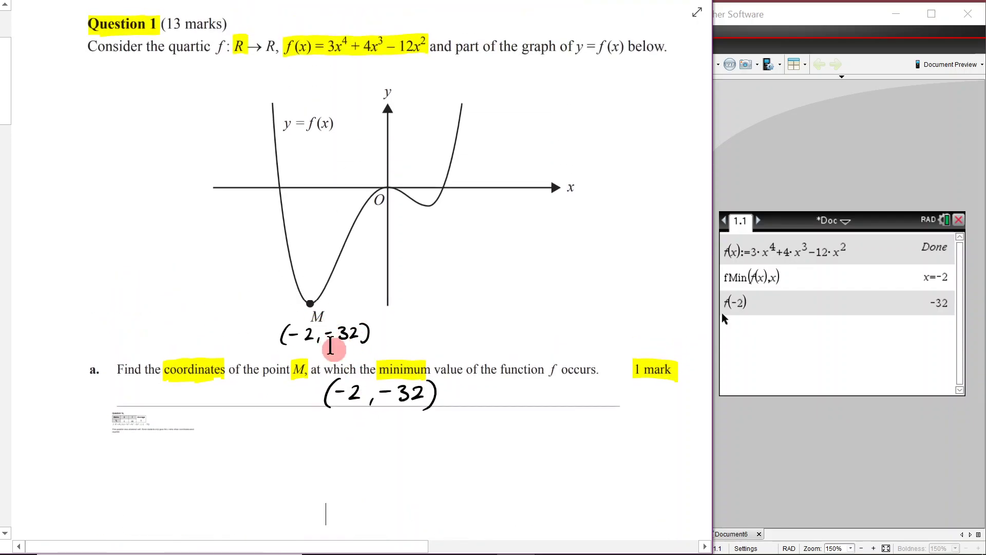
left_click(791, 433)
left_click(568, 330)
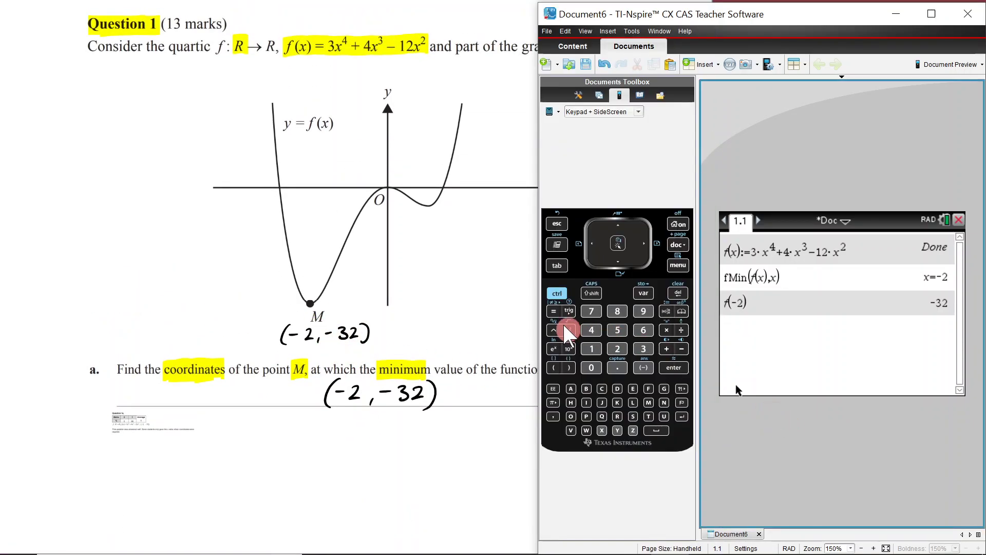
left_click(557, 293)
left_click(677, 245)
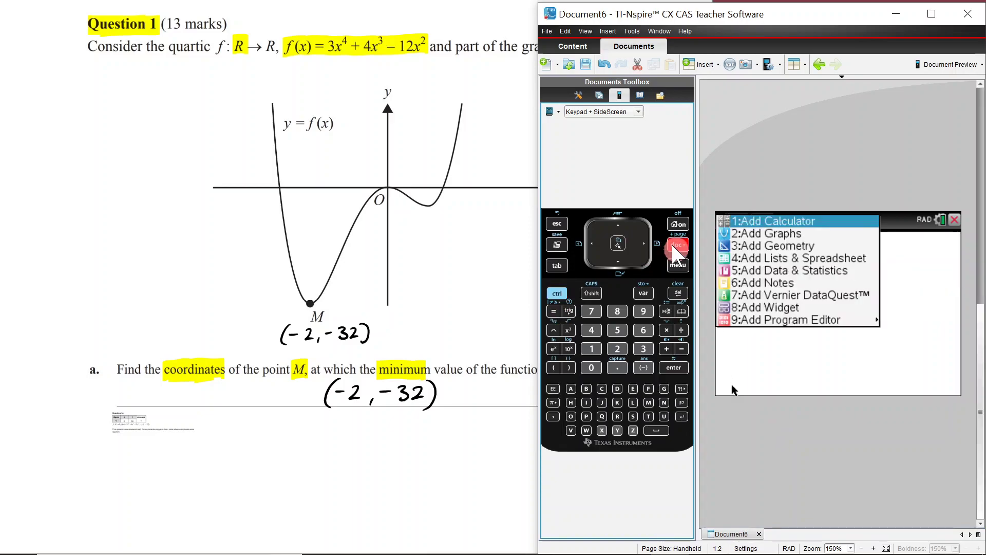
left_click(761, 233)
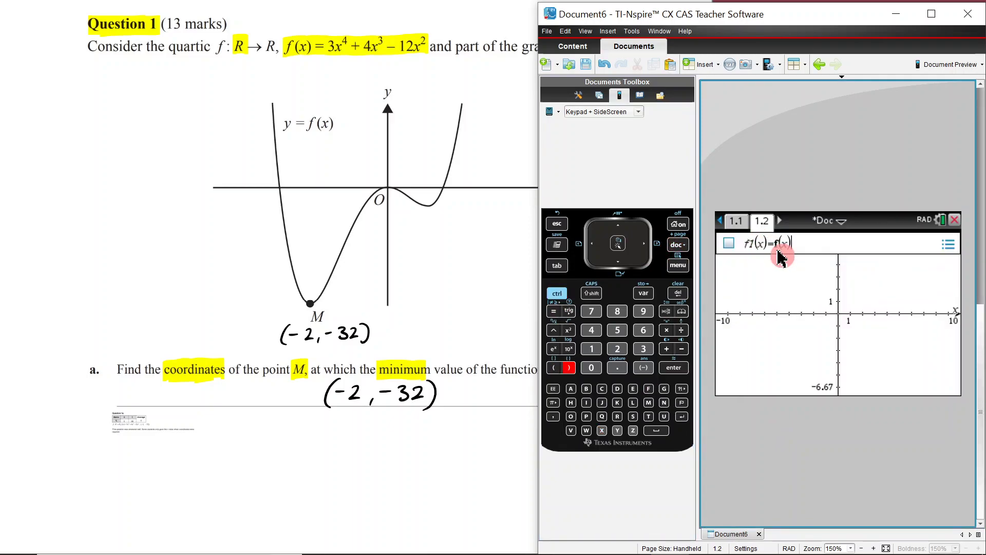
key("Return")
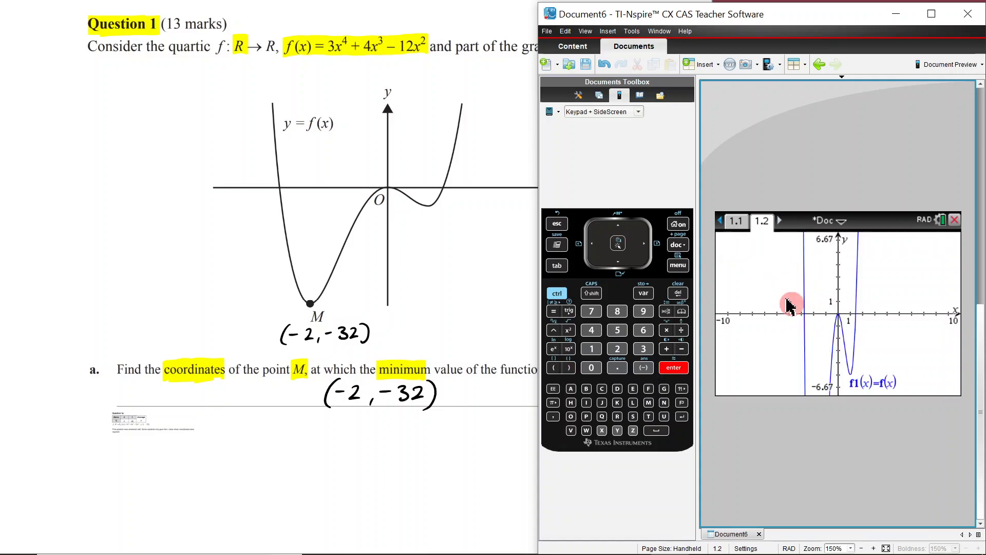
- Set the graph window to x from −5 to 5 and y from −32 to 2
left_click(679, 265)
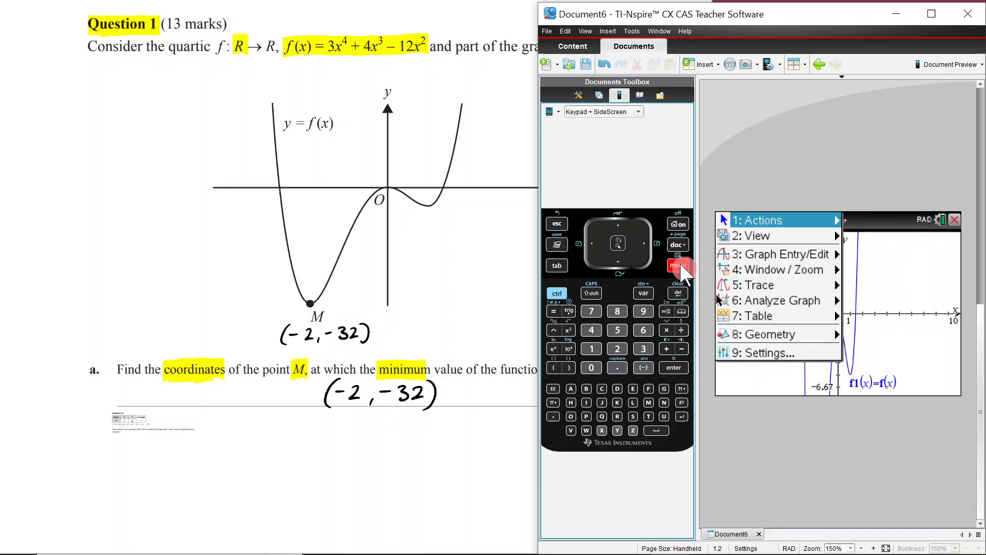
mouse_move(770, 270)
left_click(883, 225)
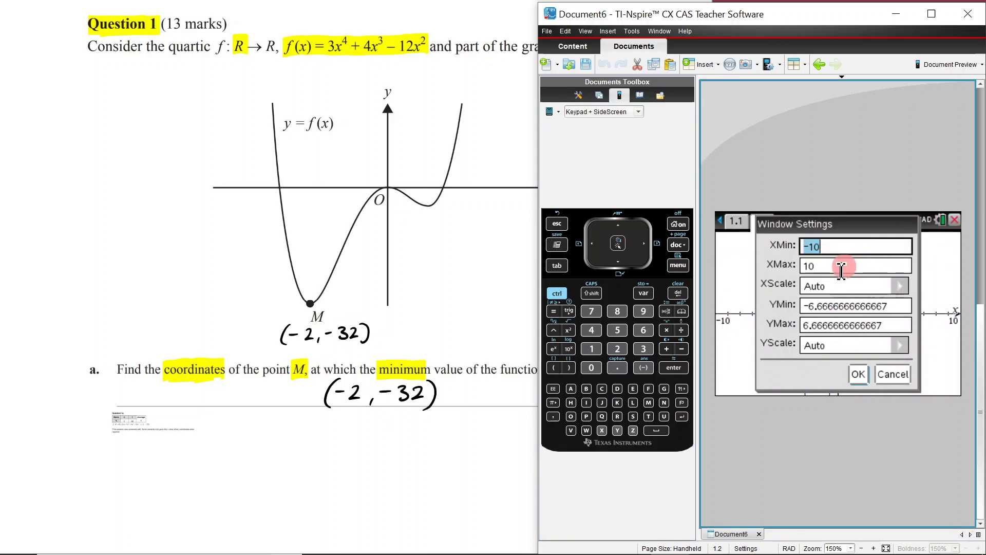
type("-5")
key("Tab")
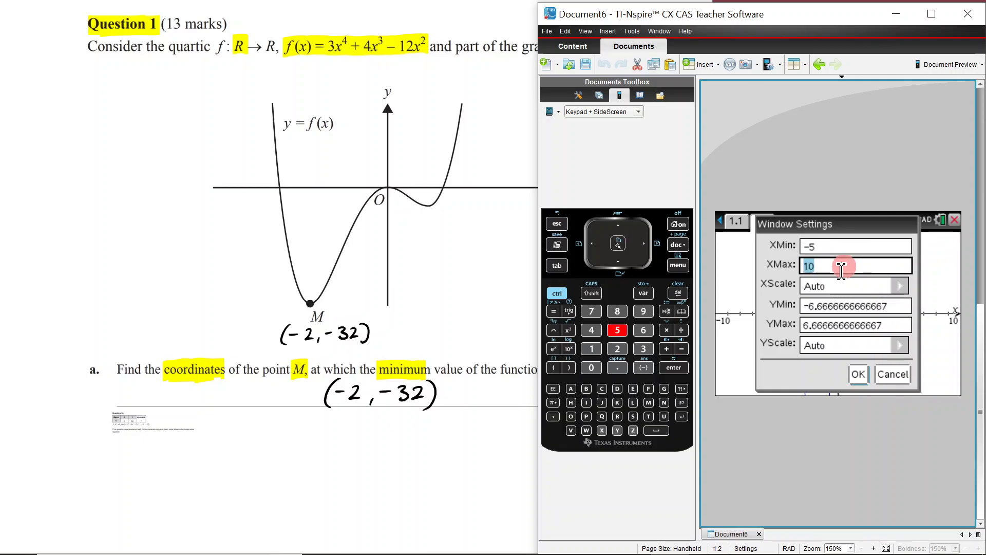
type("5")
key("Tab")
key("Tab")
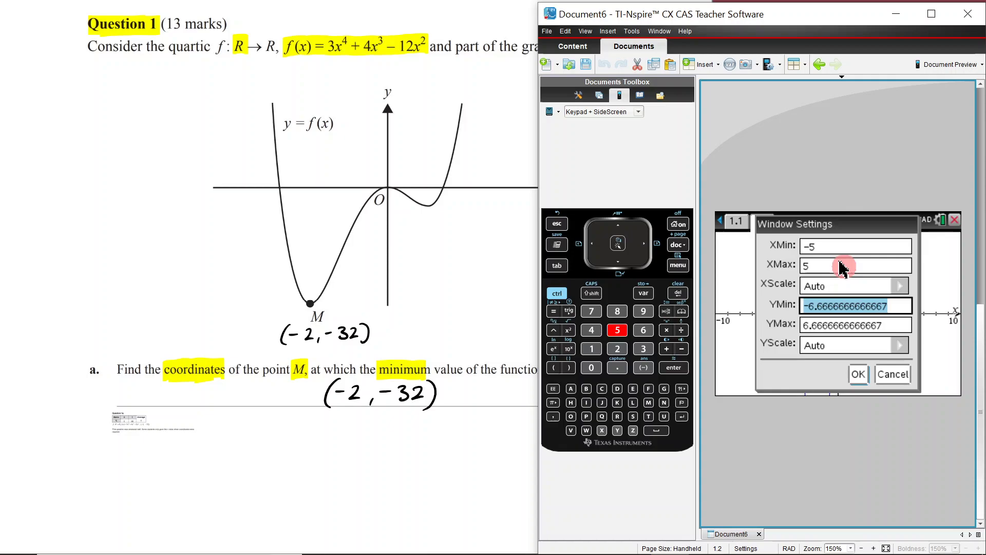
type("-32")
key("Tab")
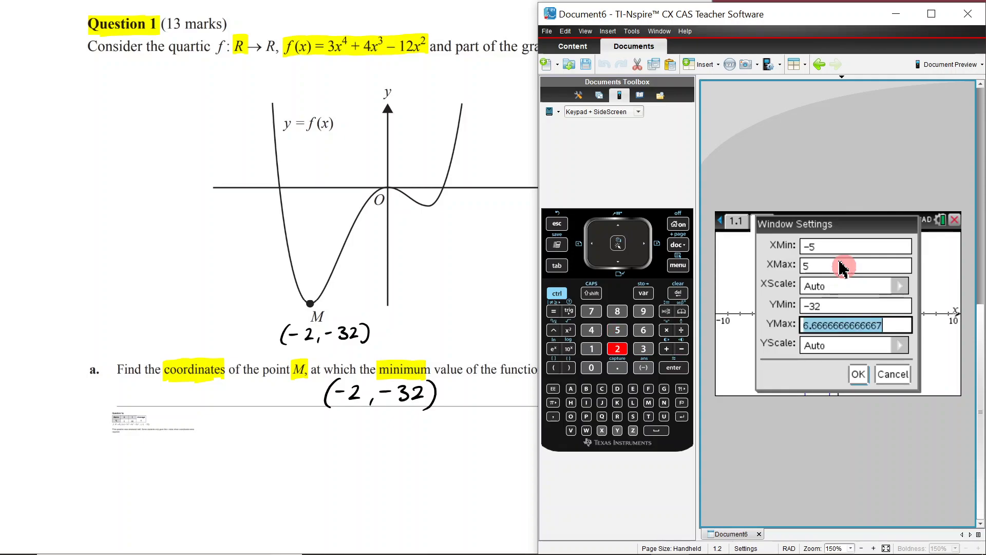
type("2")
key("Return")
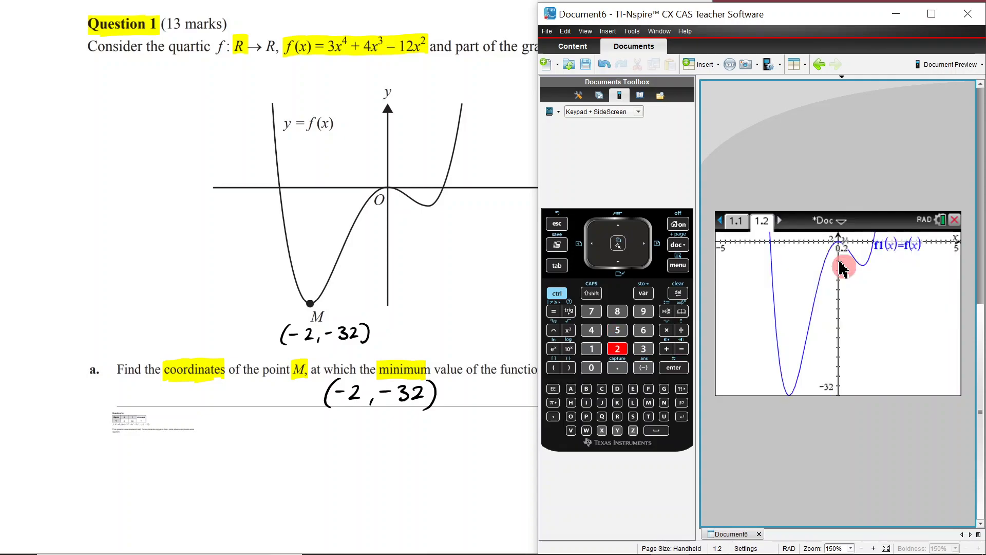
- Mark the minimum of f1 with the Minimum analysis and place its coordinate label beside the curve, below the function label
left_click_drag(841, 292, 861, 320)
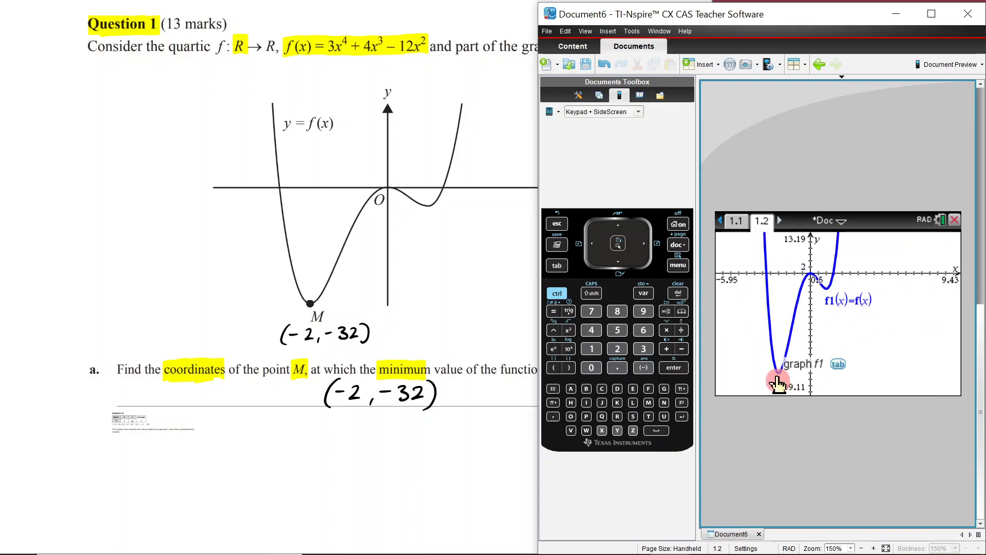
left_click(678, 265)
mouse_move(786, 303)
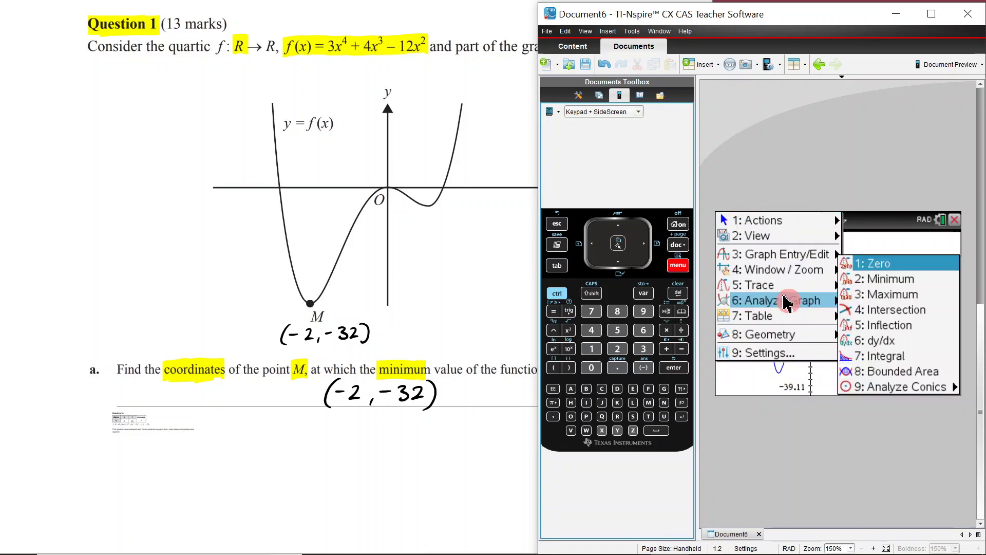
left_click(894, 280)
left_click(760, 377)
left_click(809, 380)
left_click_drag(799, 387, 837, 348)
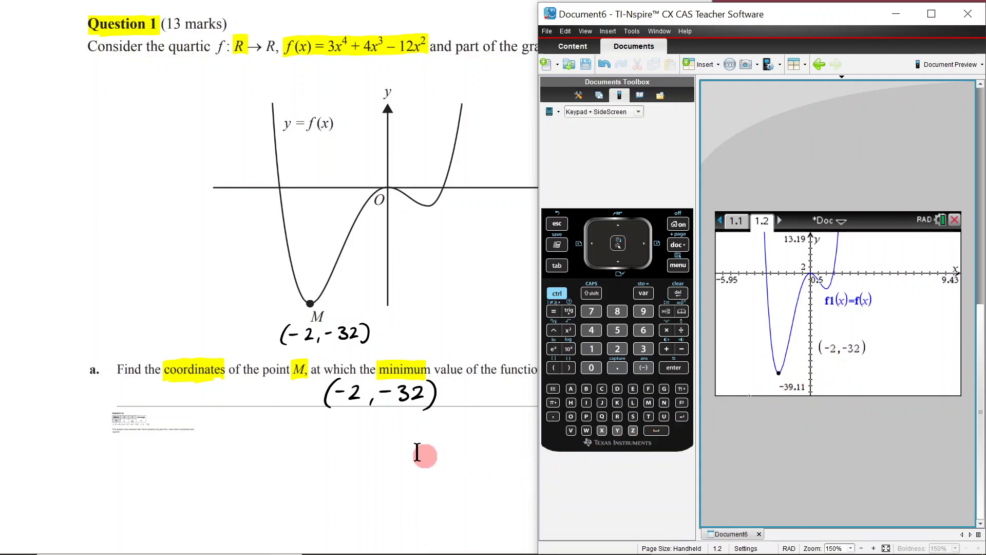
- Return to the exam page and highlight "values", "b ∈ R", "y = f(x) + b" and "no x-intercepts" in part b
left_click(388, 450)
scroll(391, 432, "down", 5)
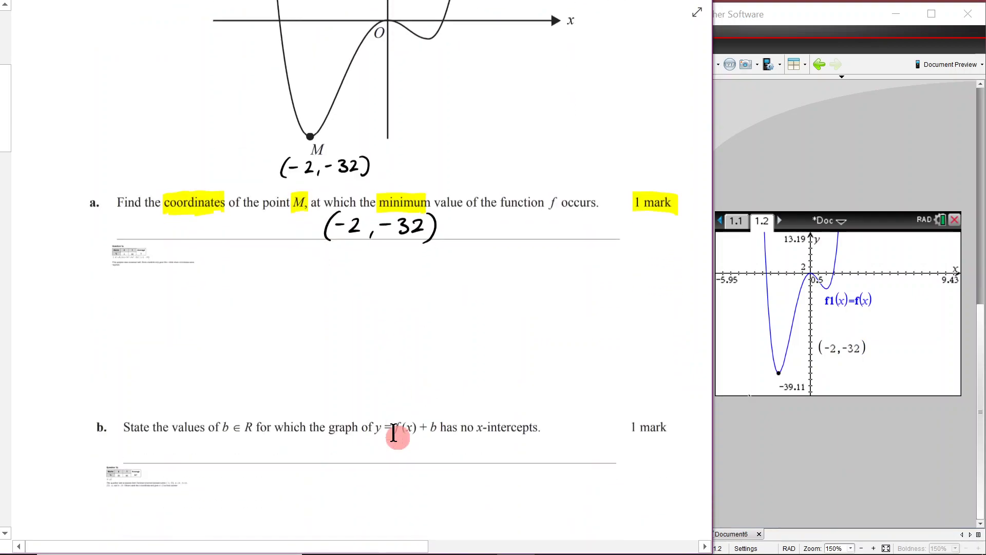
scroll(394, 433, "down", 3)
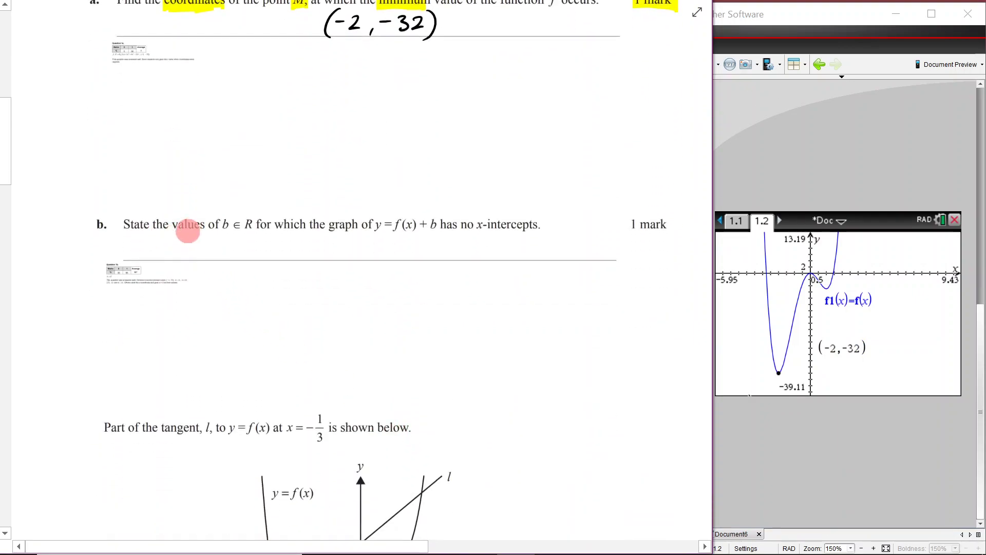
left_click_drag(165, 226, 251, 228)
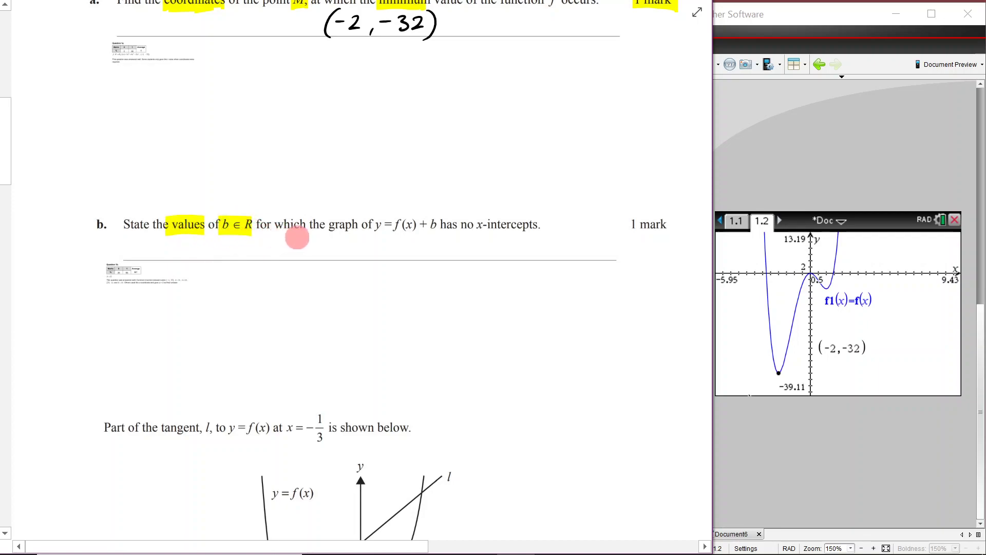
left_click_drag(379, 234, 523, 232)
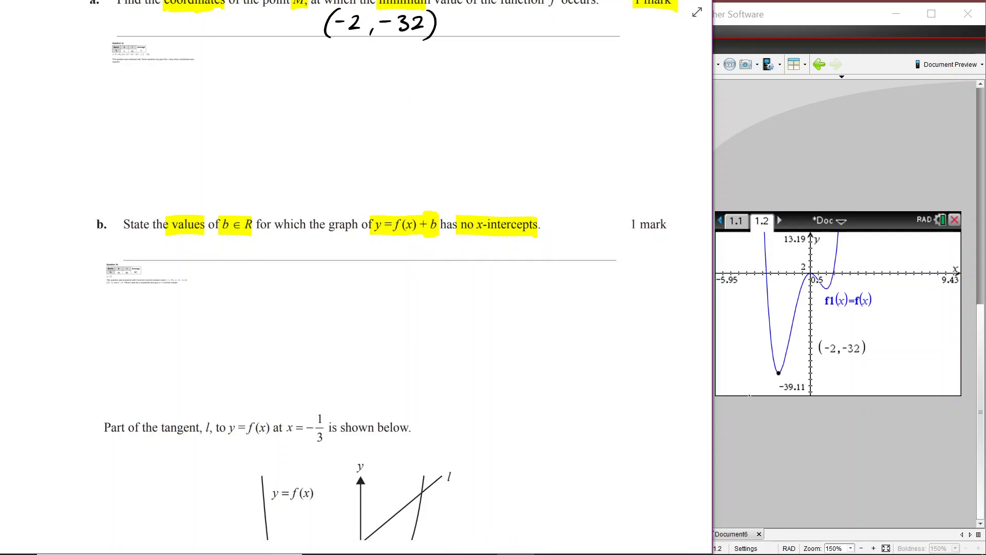
- Annotate the b in part b with an arrow and the handwritten note "vertical trans", and underline "no x-intercepts"
left_click_drag(437, 204, 492, 181)
mouse_move(494, 181)
left_mouse_down()
mouse_move(522, 183)
mouse_move(535, 165)
mouse_move(599, 173)
left_mouse_up()
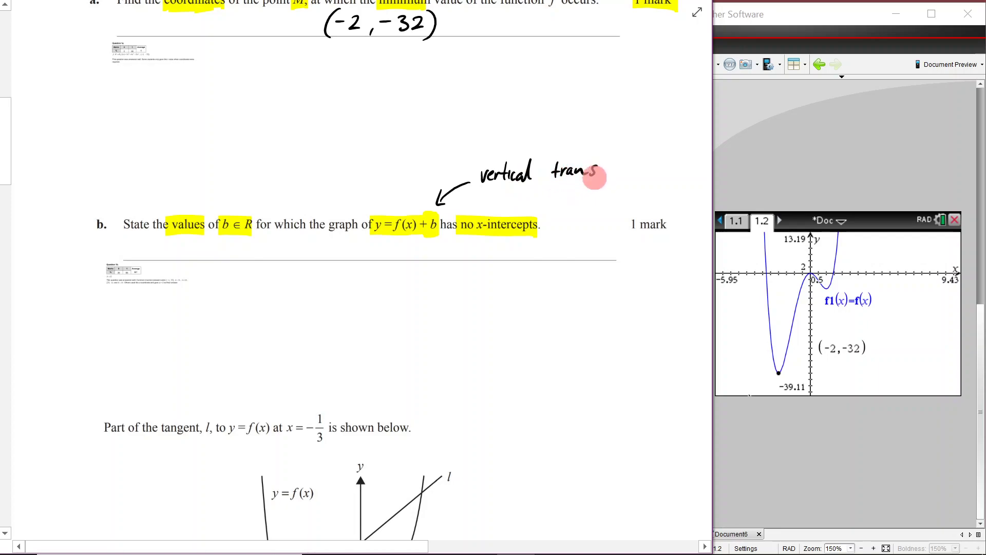
left_click_drag(457, 235, 547, 238)
- Draw an orange arrow on the Question 1 graph from point M up to the x-axis
scroll(428, 309, "up", 6)
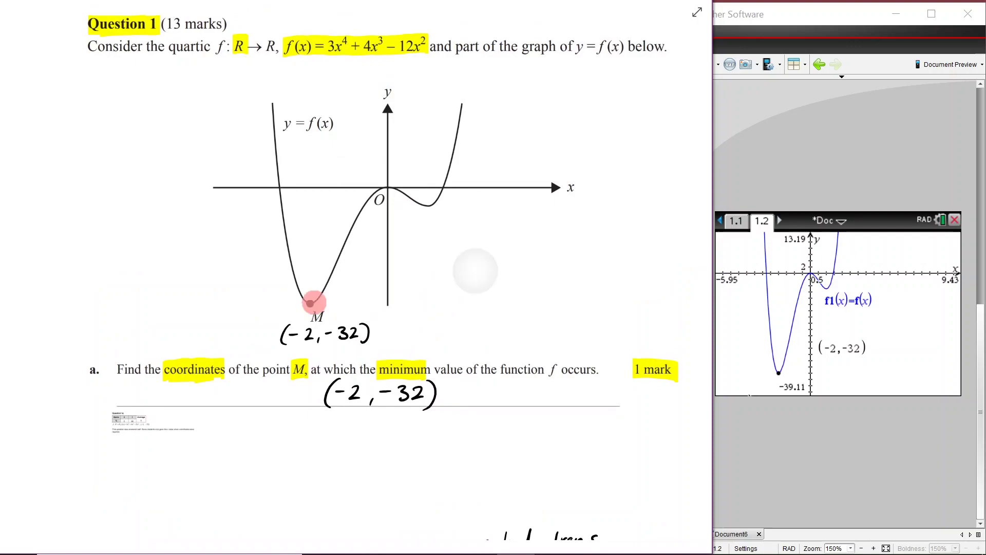
left_click(314, 299)
left_click_drag(314, 299, 327, 197)
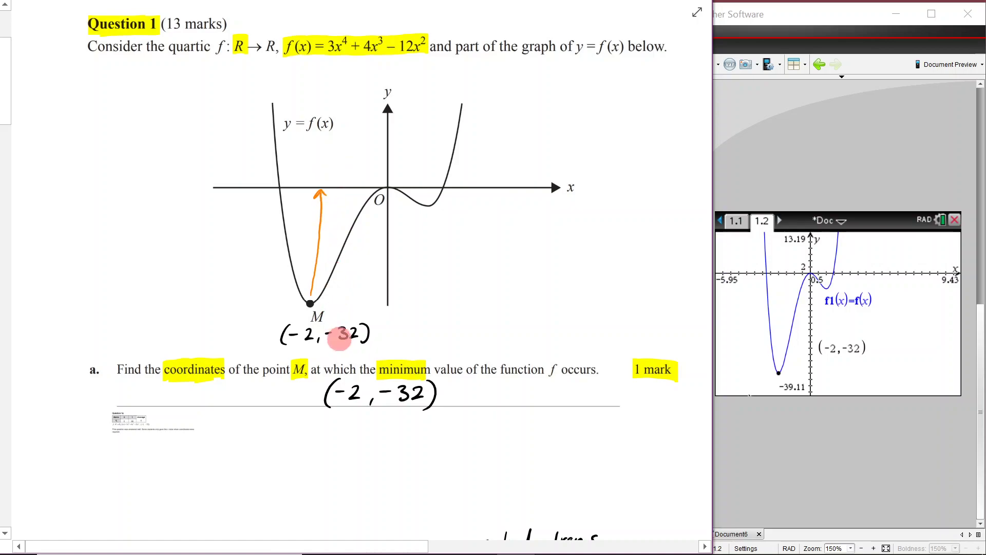
left_click(327, 186)
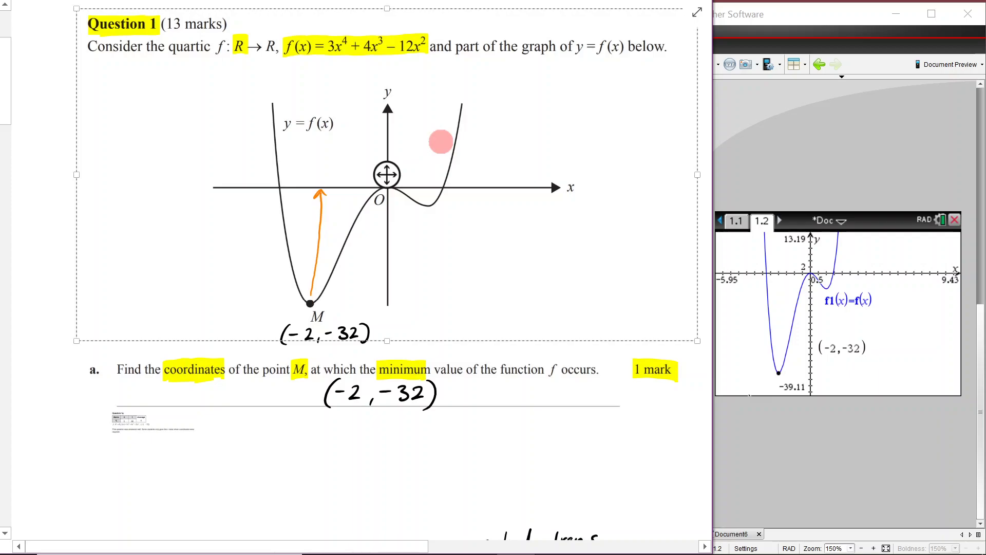
- Switch to TI-Nspire CX CAS and plot f2(x)=f(x)+32 on the same graph, with its turning point in view
left_click(799, 429)
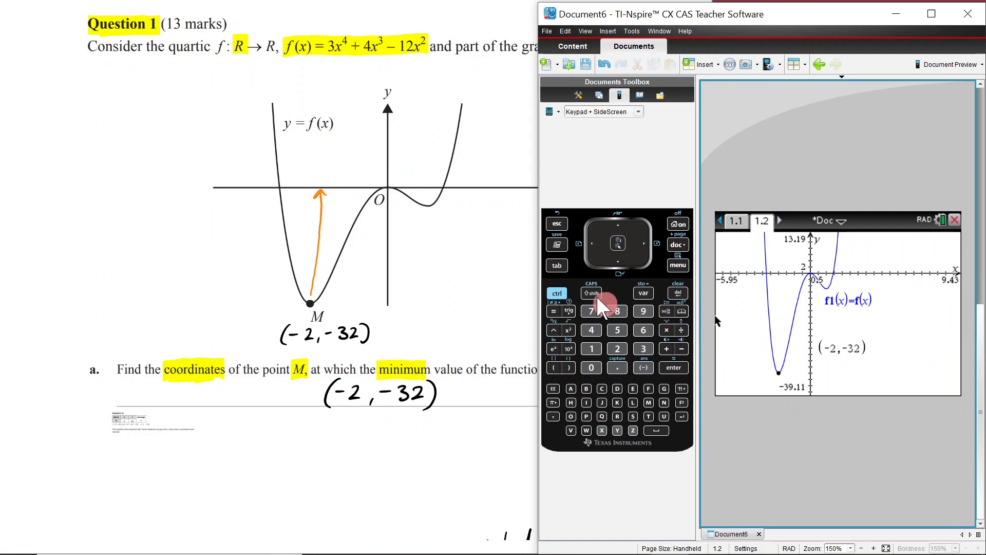
left_click(559, 269)
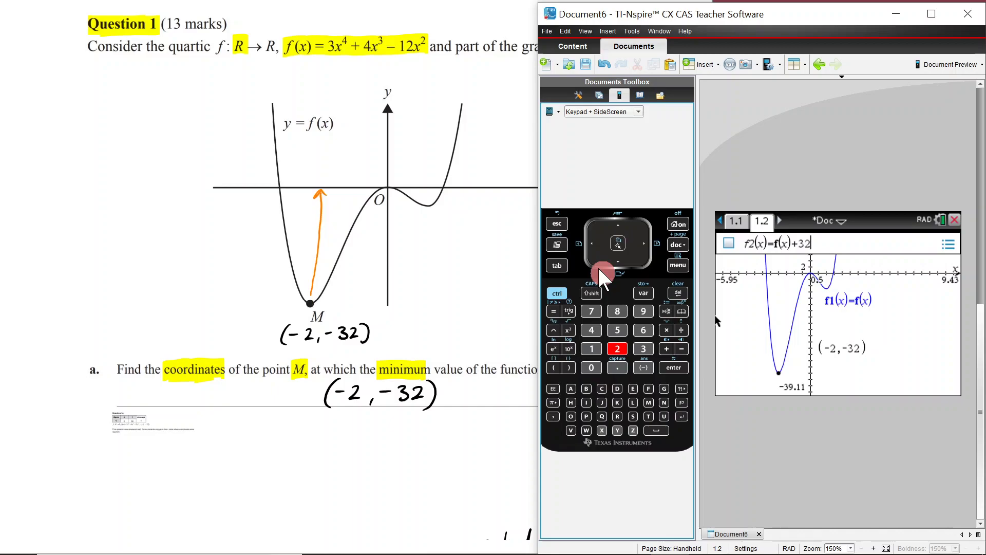
key("Return")
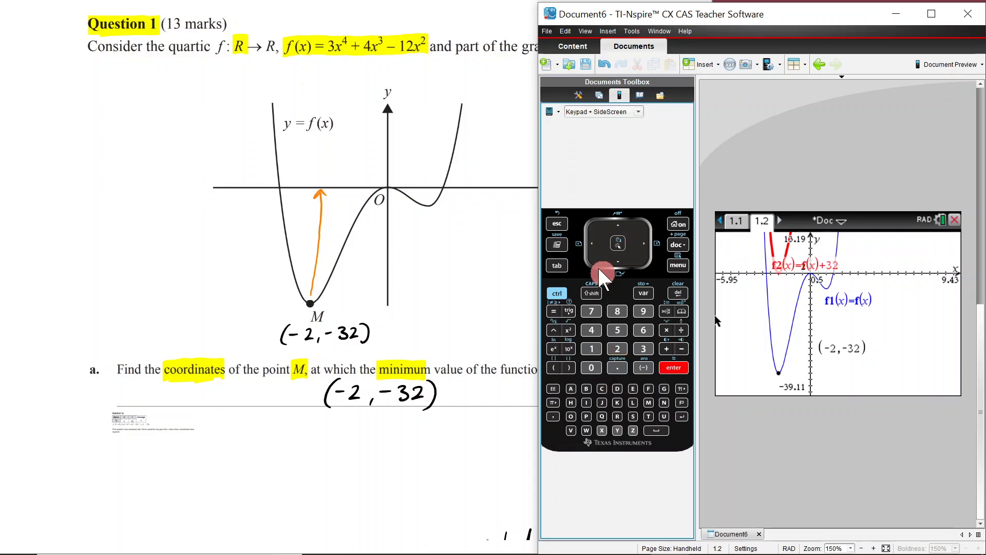
left_click_drag(893, 309, 906, 367)
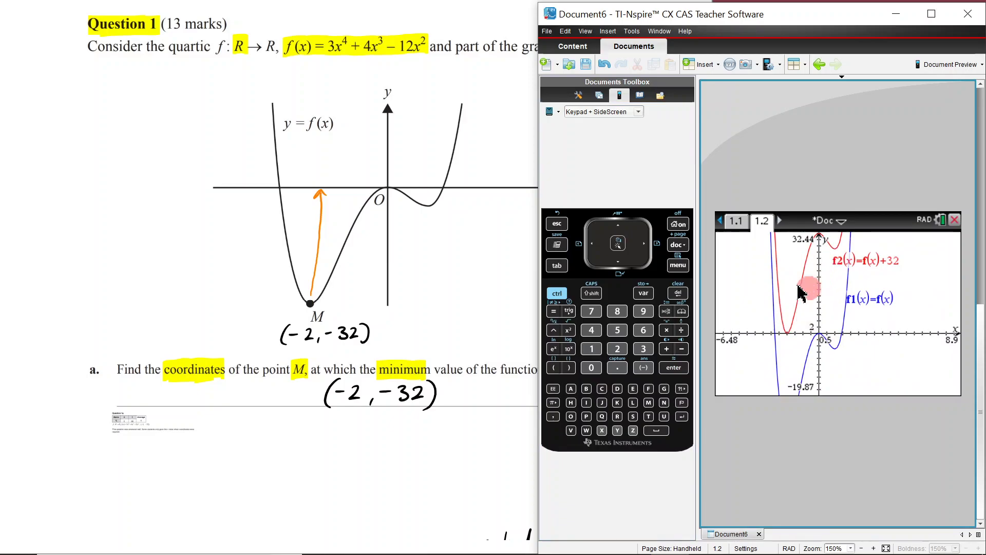
- Recheck the part b wording, and mark the zero of f2 on the calculator graph with bounds on either side of its minimum
scroll(306, 462, "down", 5)
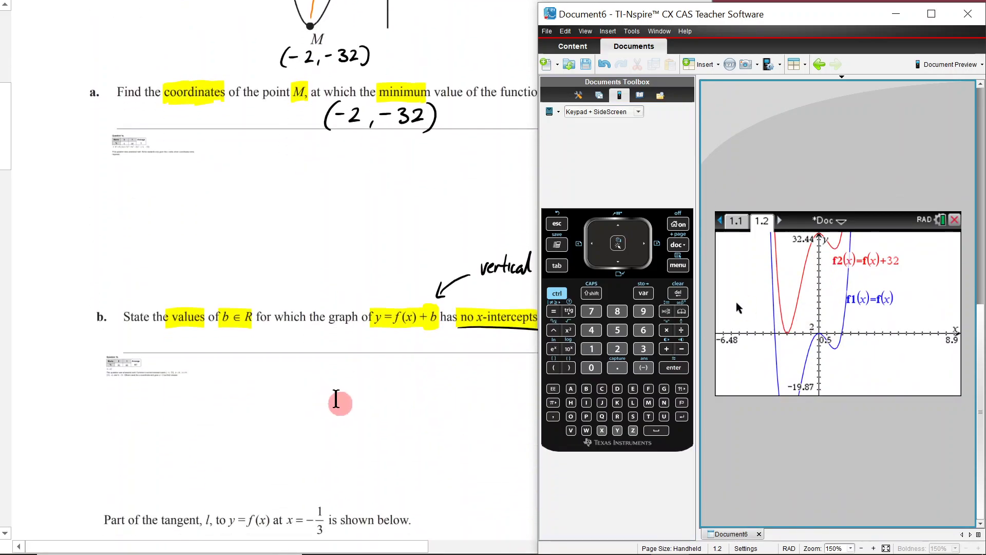
left_click(336, 400)
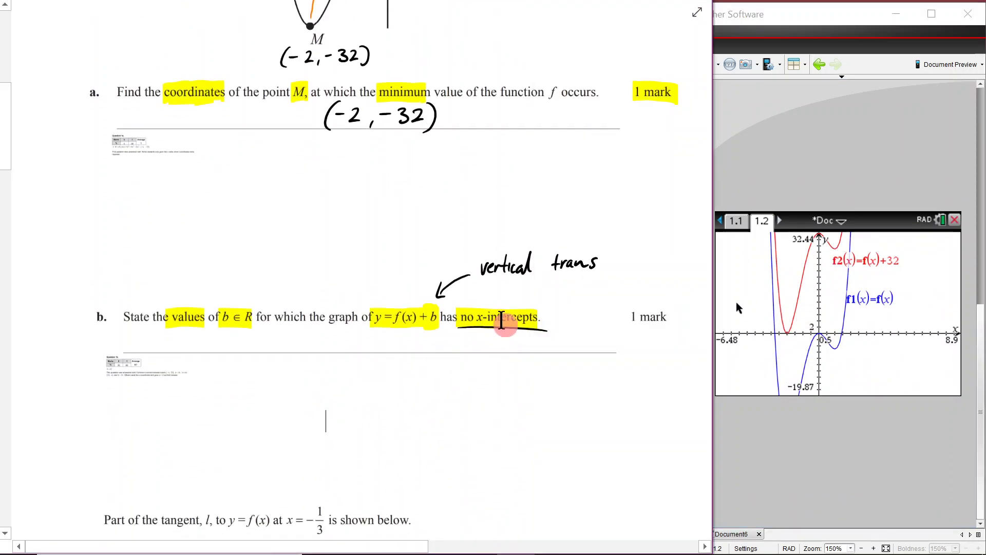
left_click(854, 359)
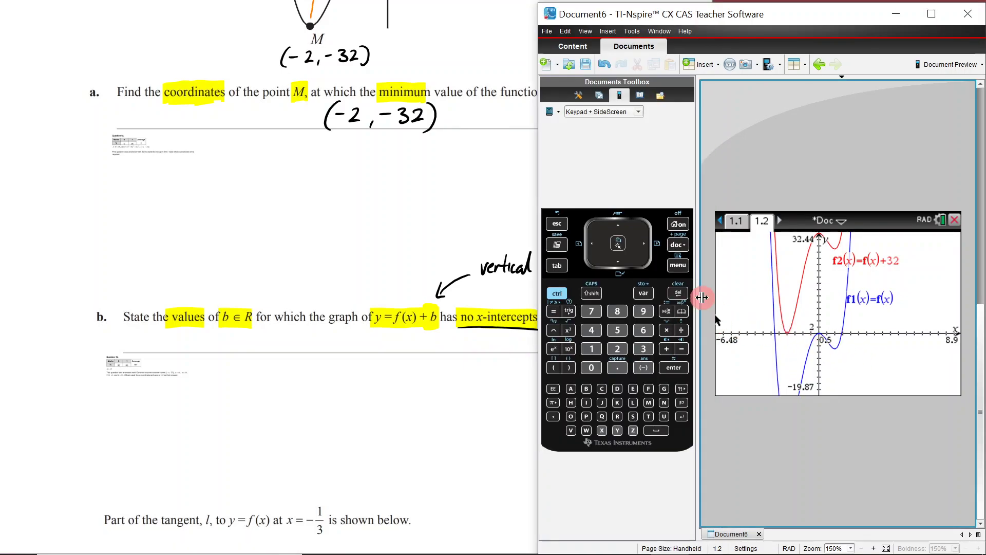
left_click(678, 265)
mouse_move(738, 302)
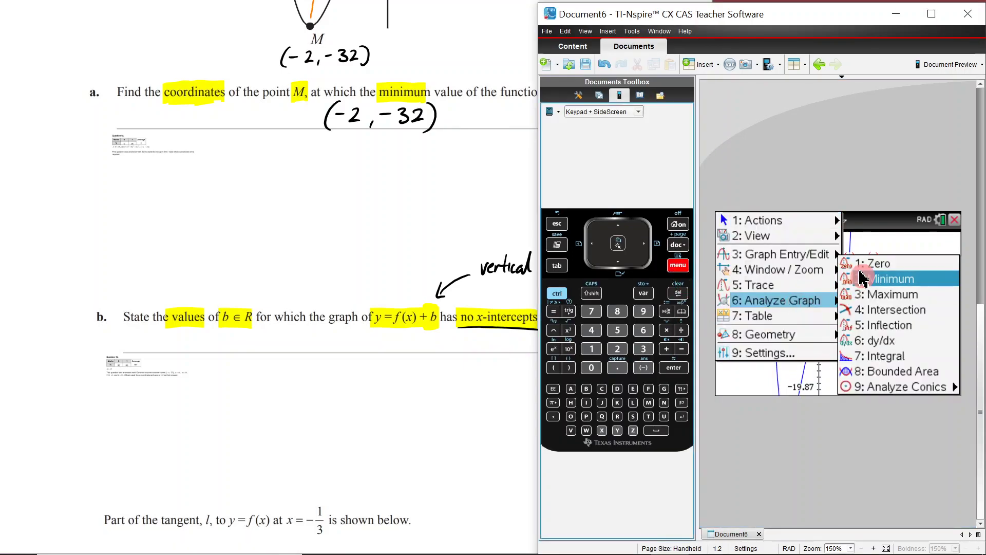
left_click(873, 263)
left_click(765, 337)
left_click(796, 340)
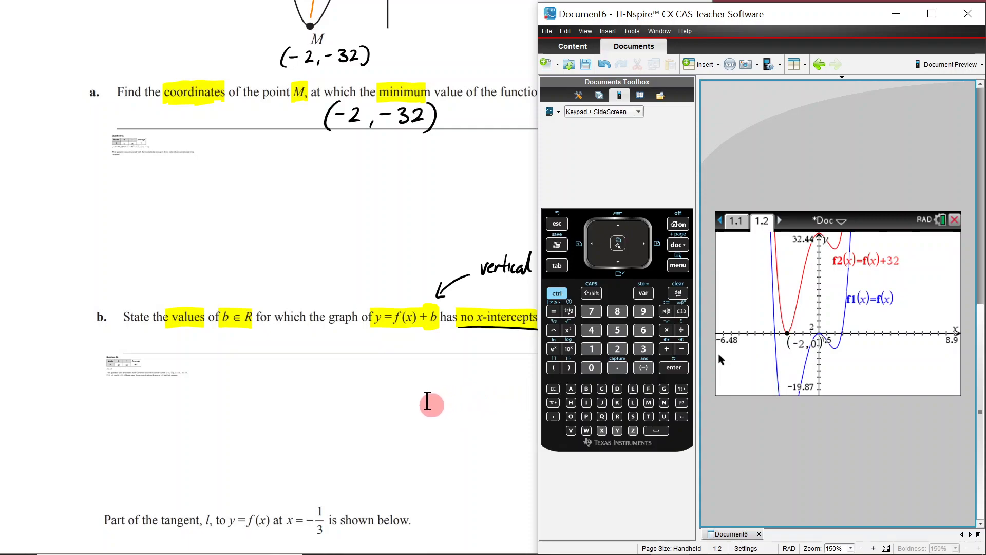
- Handwrite the part b answer on the exam page as b > 32 and in interval form as b ∈ (32, ∞)
left_click(331, 405)
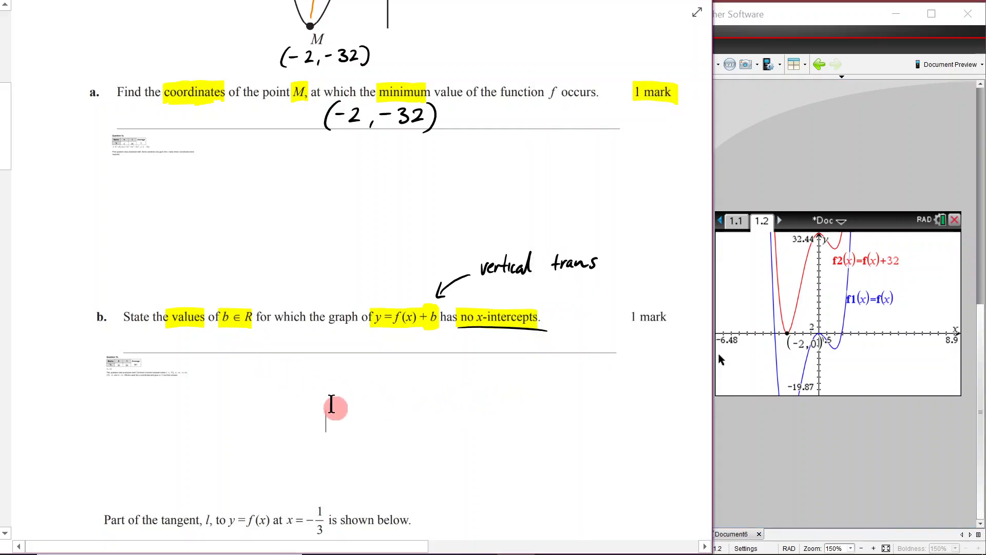
scroll(331, 406, "up", 2)
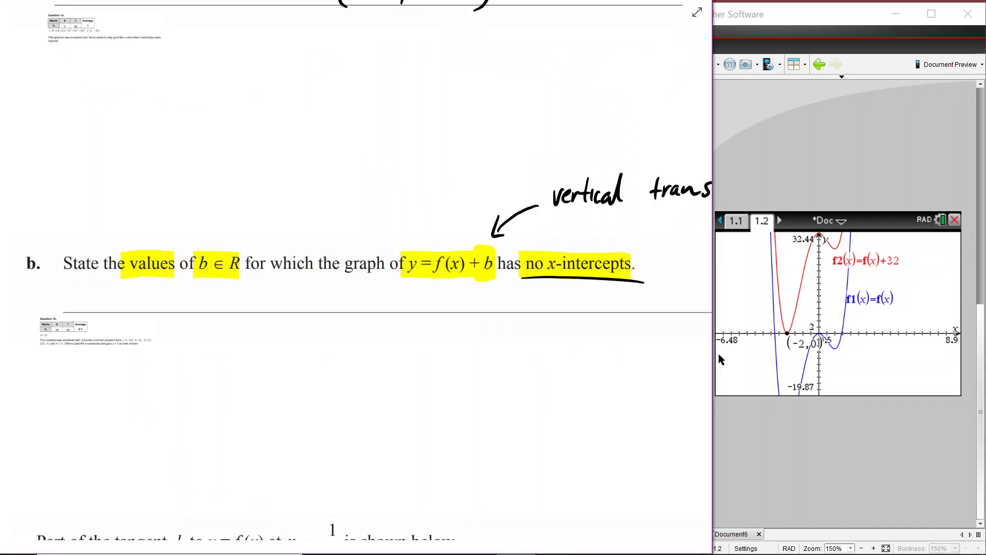
mouse_move(215, 282)
left_mouse_down()
mouse_move(218, 303)
mouse_move(242, 290)
mouse_move(287, 299)
left_mouse_up()
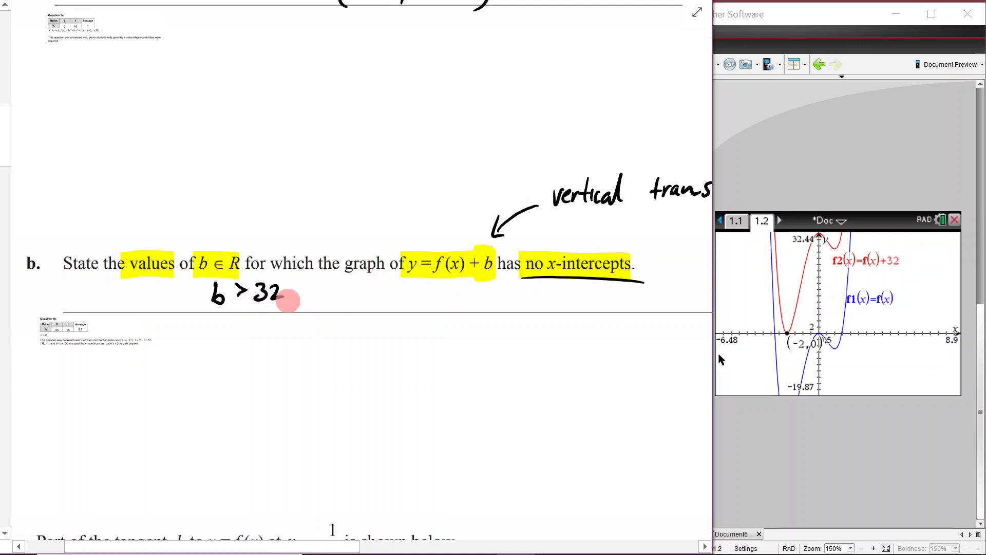
mouse_move(423, 286)
left_mouse_down()
mouse_move(430, 299)
mouse_move(552, 297)
mouse_move(559, 308)
left_mouse_up()
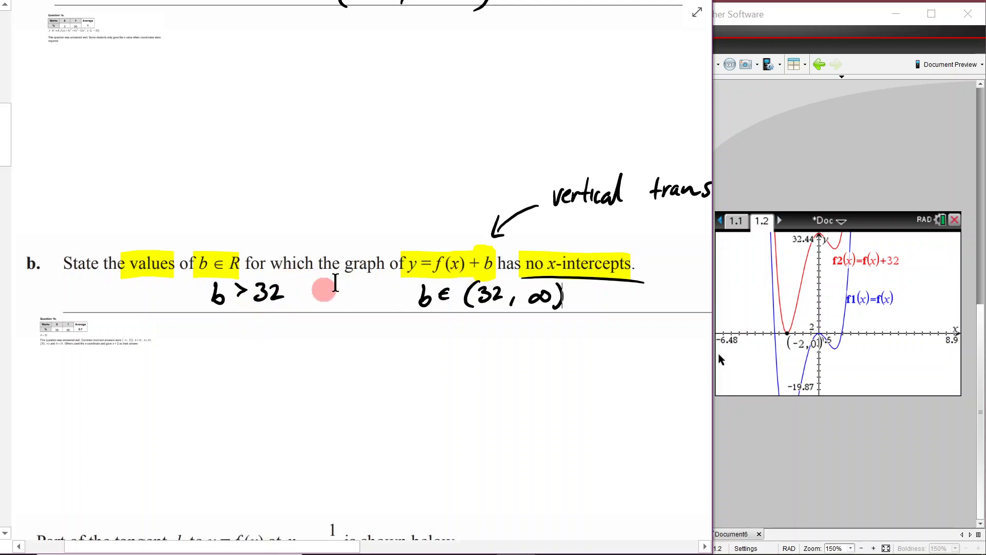
- Enlarge the miniature Question 1b examiner's report image below the answer line to a readable size
left_click(179, 329)
left_click_drag(158, 359, 597, 466)
key("Escape")
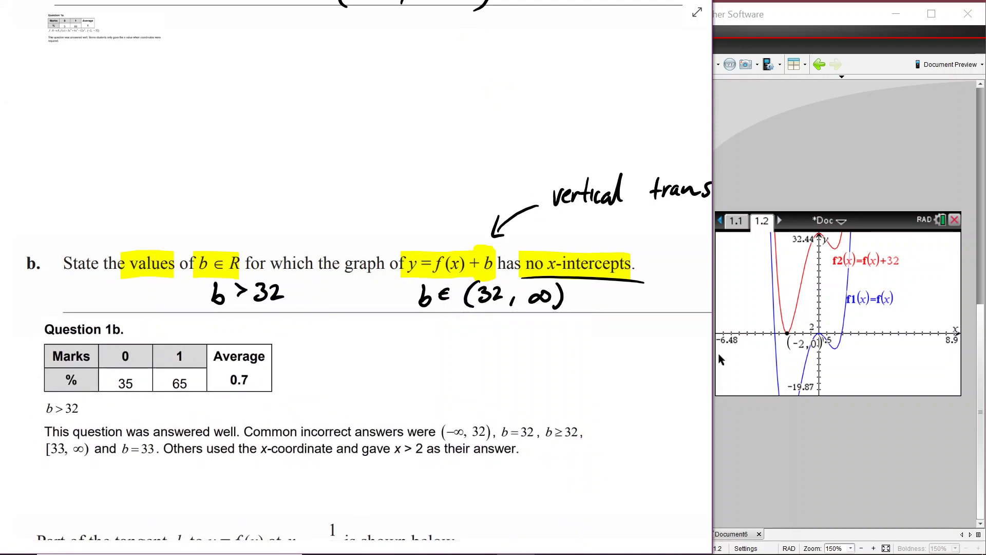
- Highlight 65, b > 32, "answered well" and the incorrect answer b ≥ 32 in the Question 1b report, plus the handwritten b > 32
left_click_drag(183, 395, 178, 385)
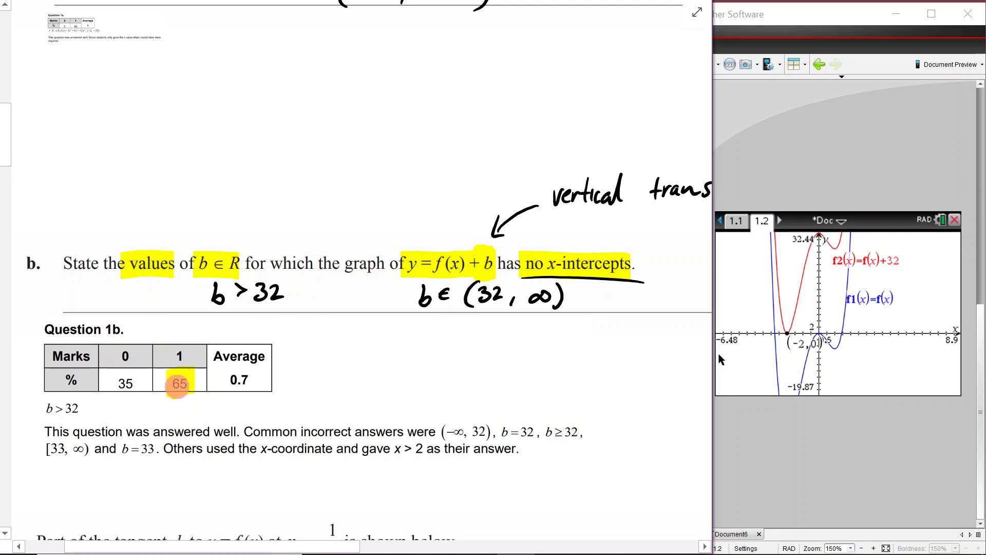
left_click_drag(47, 409, 70, 410)
mouse_move(210, 289)
left_mouse_down()
mouse_move(278, 291)
mouse_move(222, 304)
left_mouse_up()
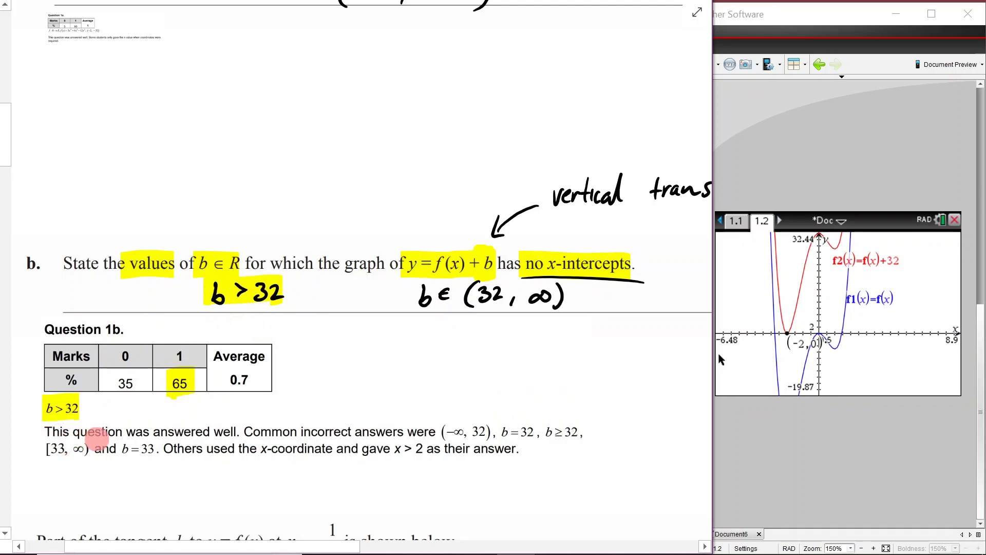
left_click_drag(164, 431, 239, 432)
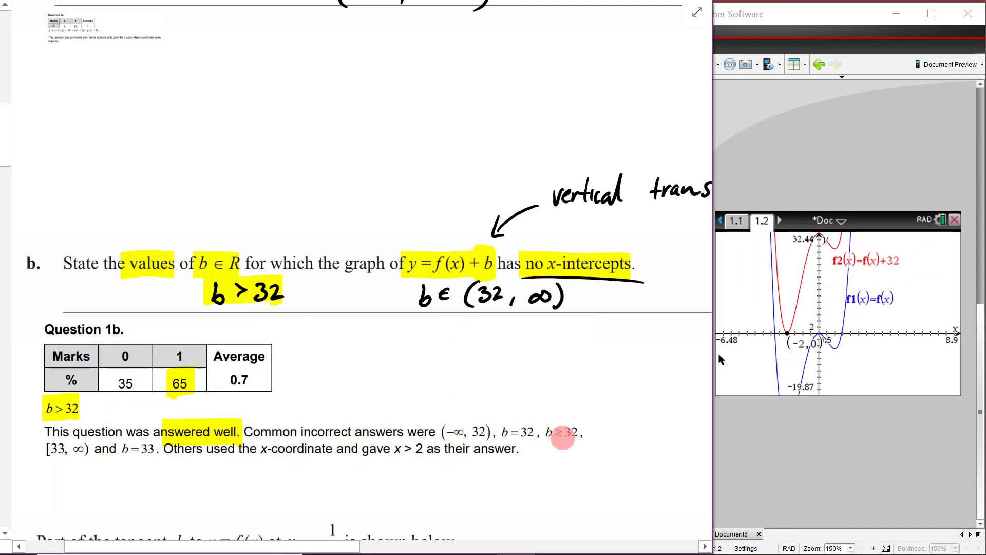
left_click_drag(546, 432, 577, 432)
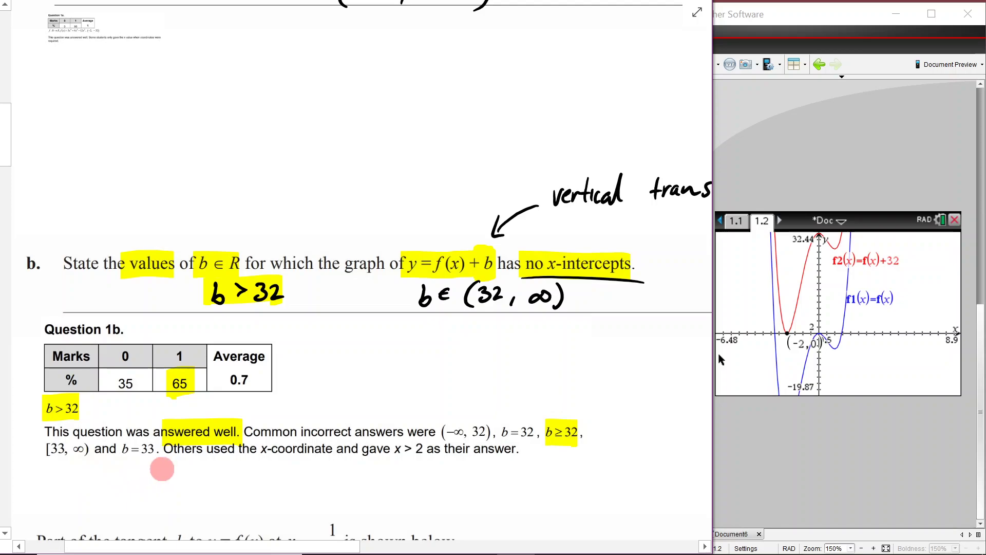
- Highlight the remark about students using the x-coordinate in the Question 1b report, and delete all of the report's highlighter marks
left_click_drag(171, 454, 523, 455)
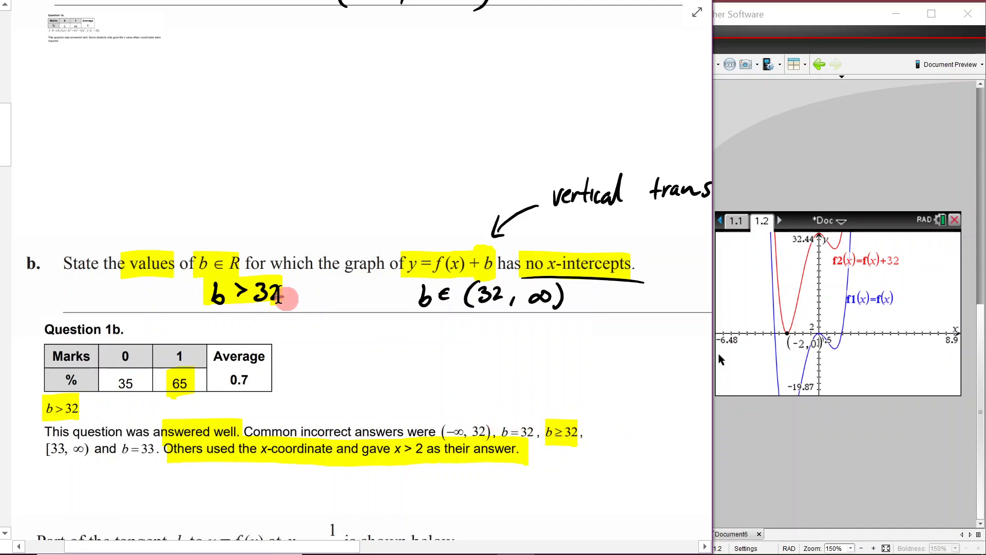
left_click_drag(613, 489, 51, 362)
key("Delete")
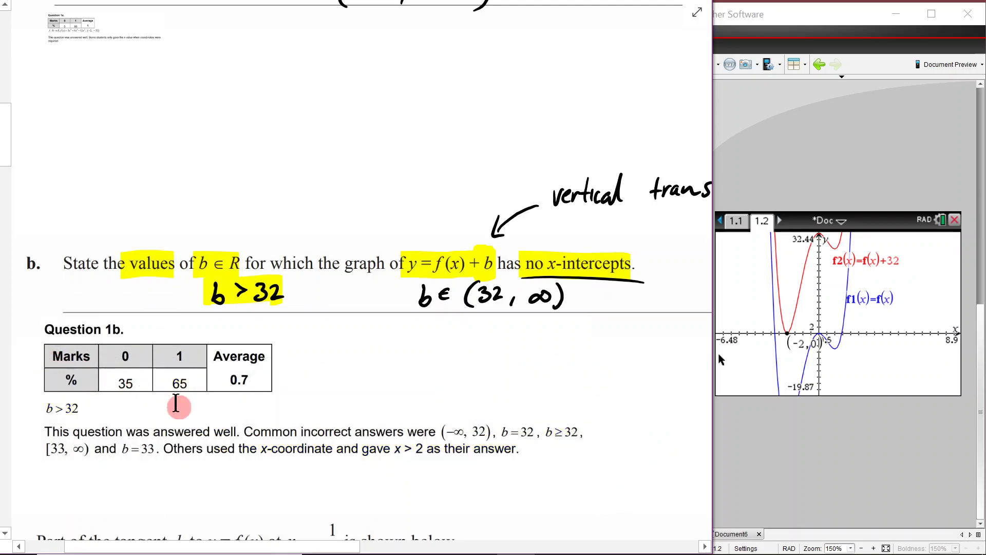
- Shrink the Question 1b examiner's report image back to a miniature below the part b answer line
left_click(570, 451)
left_click_drag(591, 458, 179, 346)
scroll(319, 396, "down", 7)
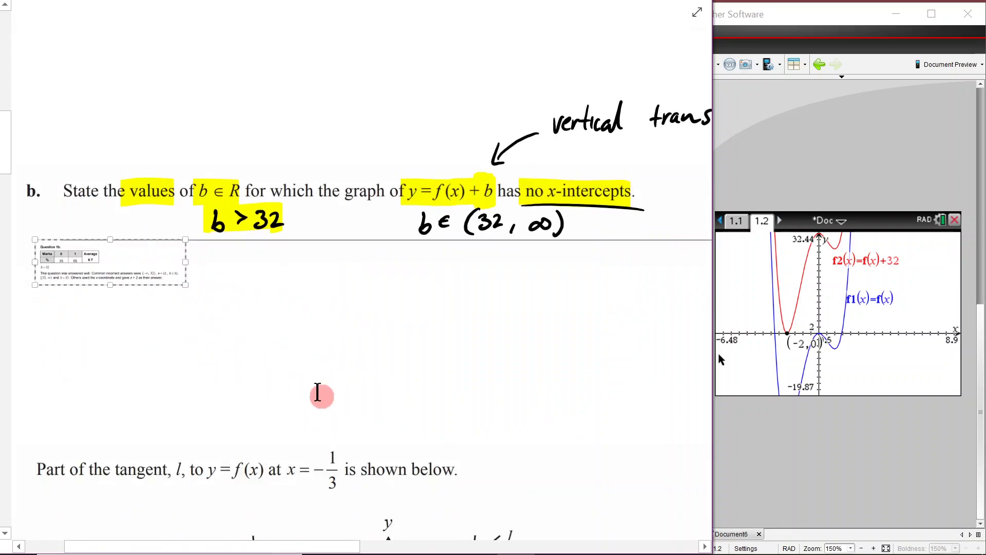
- Highlight the label l on the part c graph, and mark the tangency point in red with an arrow labelled −1/3
scroll(321, 398, "down", 2)
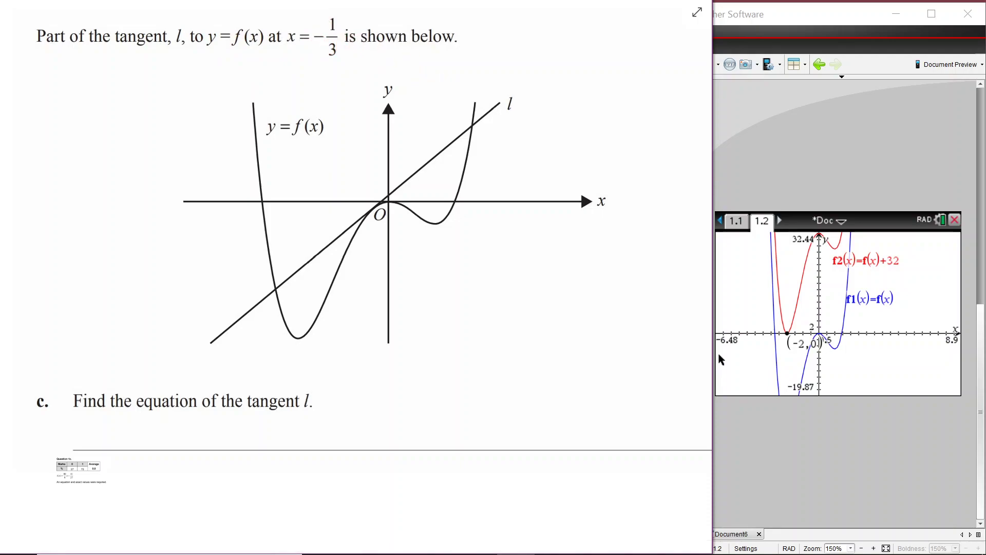
left_click_drag(509, 89, 509, 114)
left_click(380, 210)
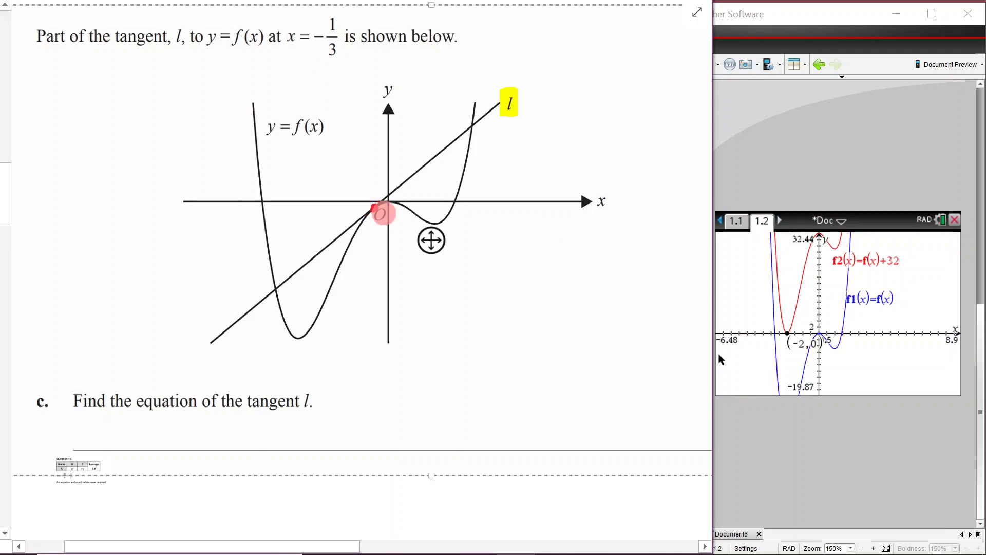
left_click(374, 207)
mouse_move(392, 231)
left_mouse_down()
mouse_move(412, 261)
mouse_move(456, 265)
left_mouse_up()
left_click_drag(446, 271, 449, 282)
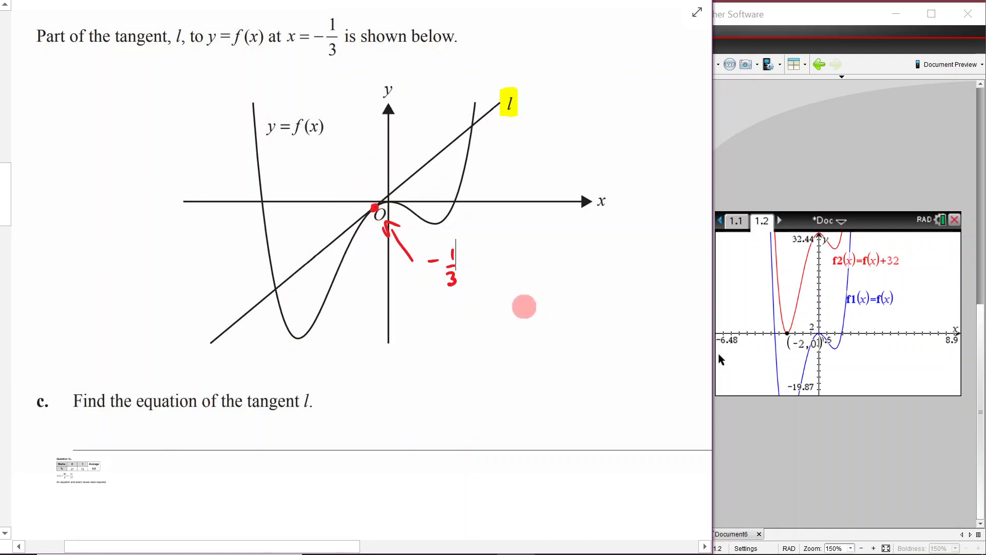
- Compare the mark allocations of parts a, b and c on the exam page
scroll(482, 289, "down", 2)
scroll(482, 290, "down", 1)
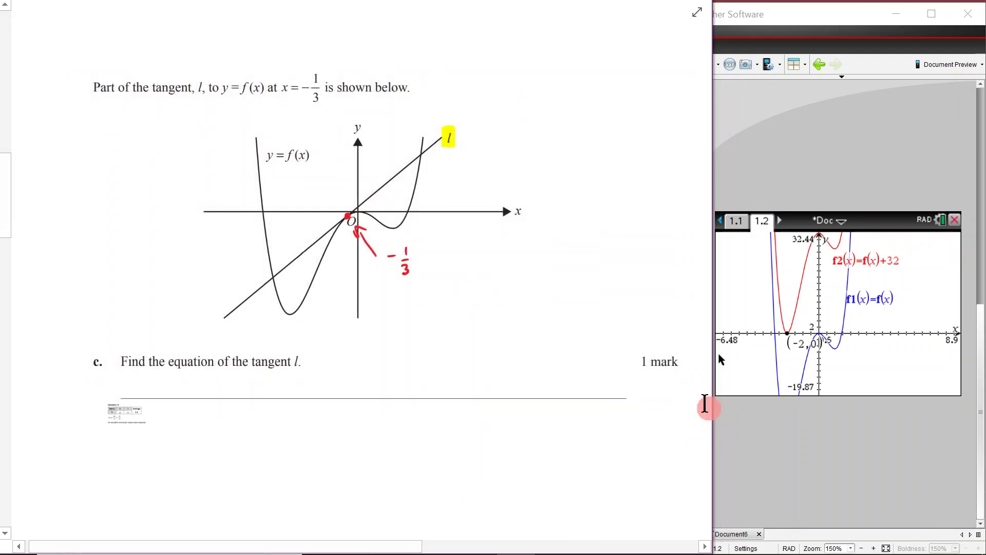
scroll(639, 362, "up", 6)
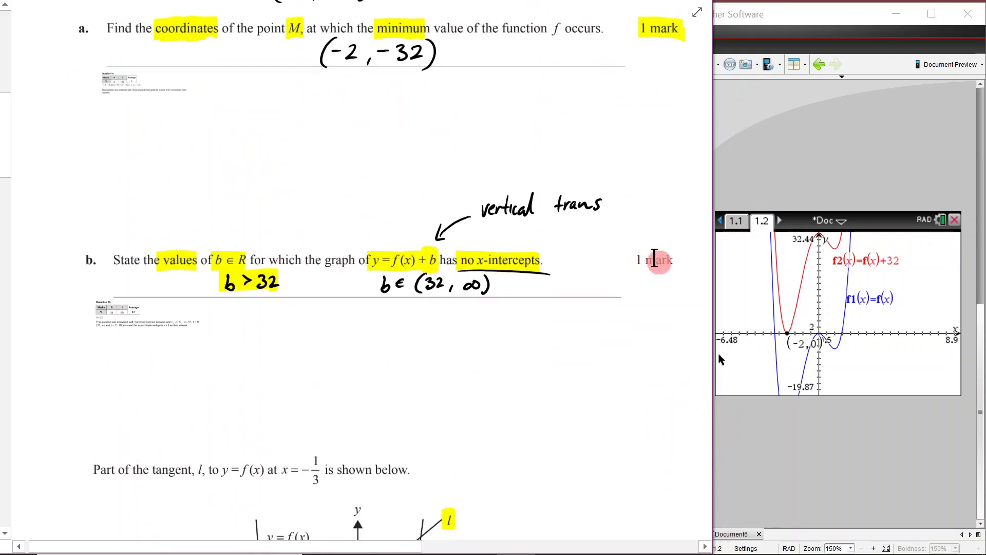
scroll(652, 241, "up", 3)
scroll(634, 272, "down", 10)
scroll(629, 284, "down", 1)
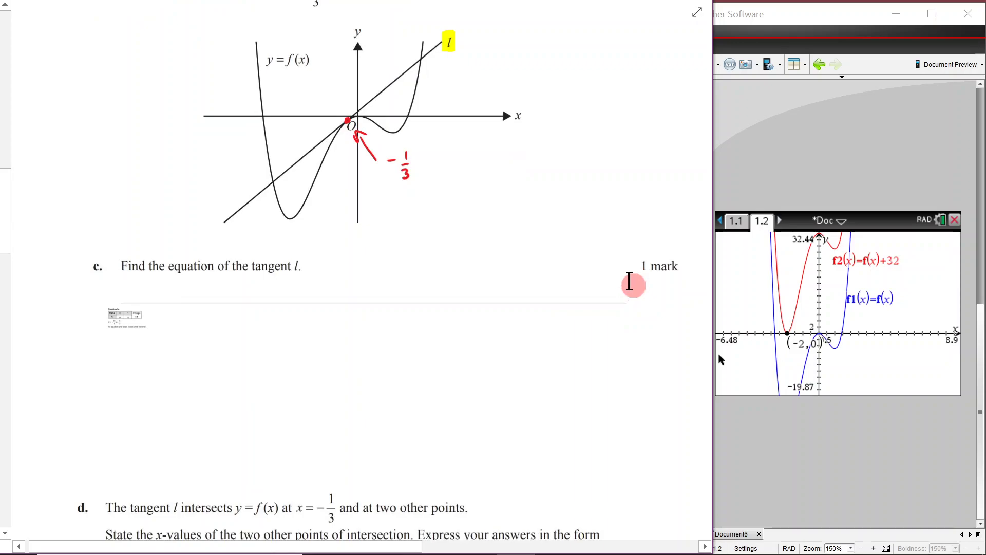
scroll(599, 286, "up", 3)
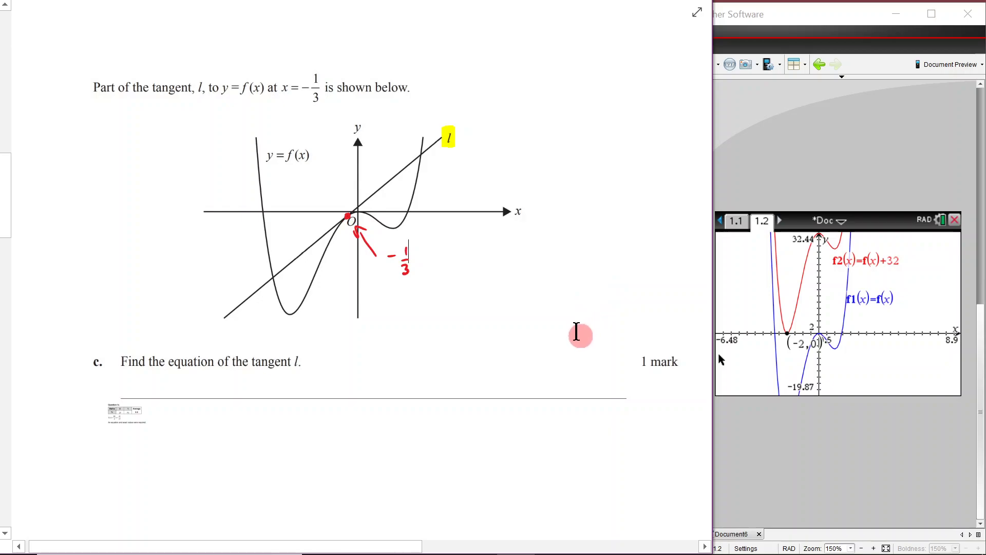
- On calculator page 1.1 in TI-Nspire, compute the tangent to f(x) at x = −1/3 with tangentLine(f(x),x=-1/3)
left_click(784, 448)
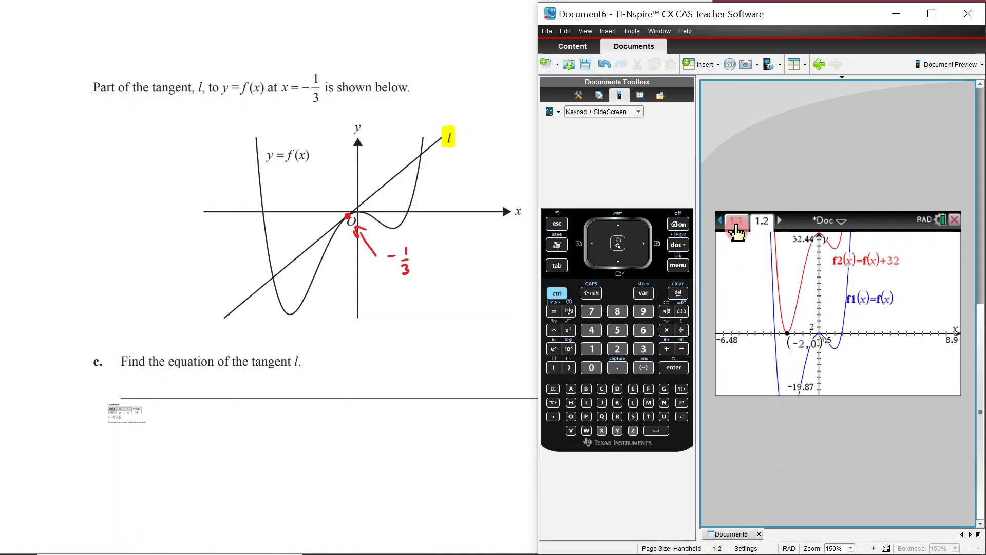
left_click(736, 221)
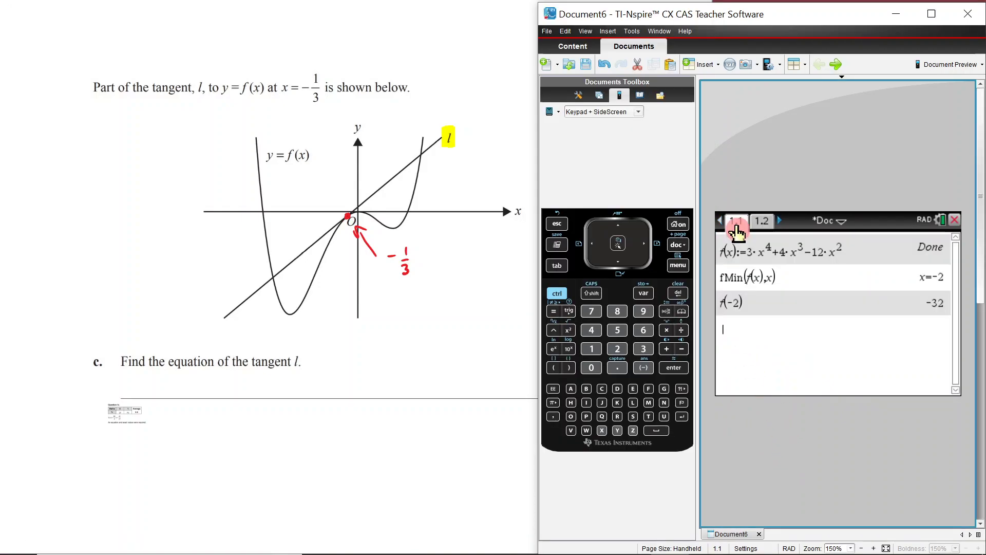
left_click(678, 265)
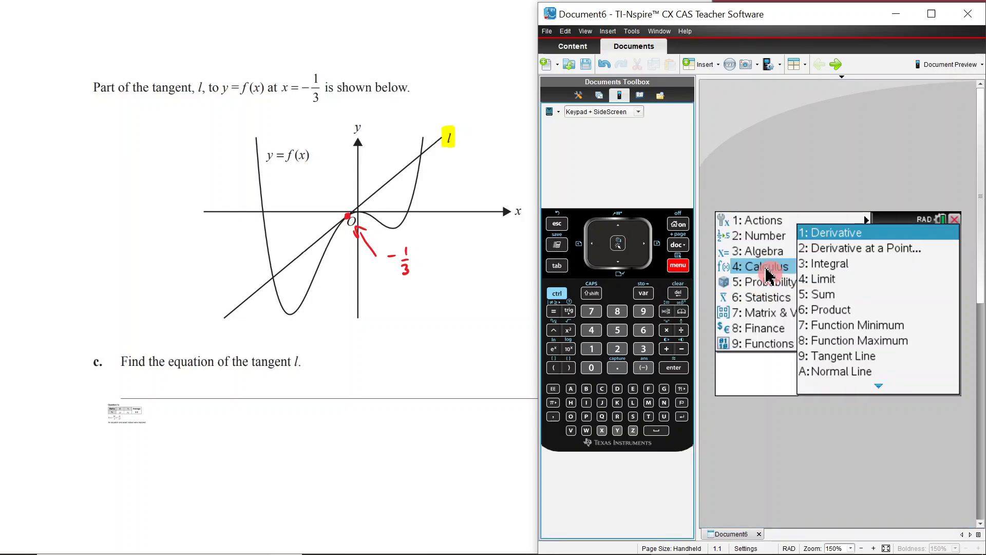
left_click(853, 359)
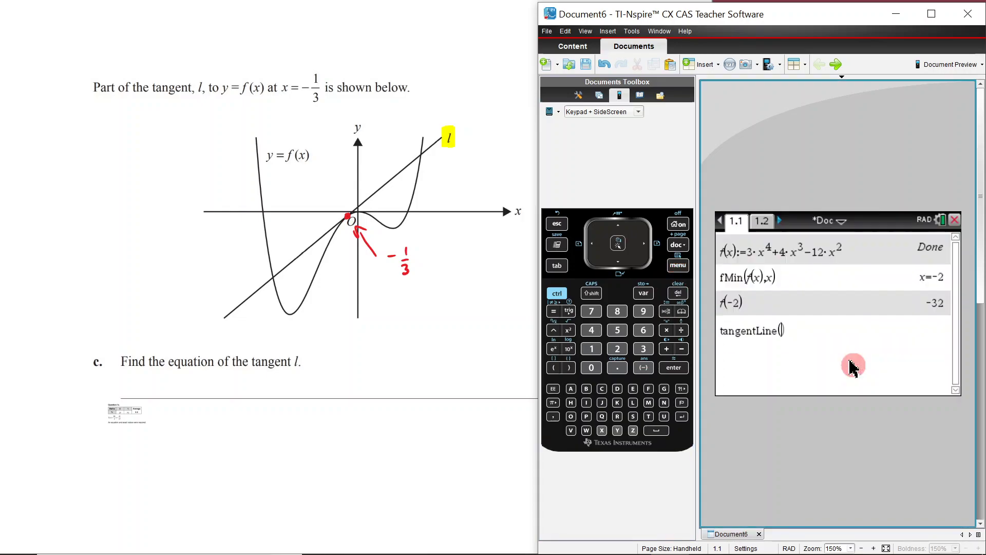
type("f(")
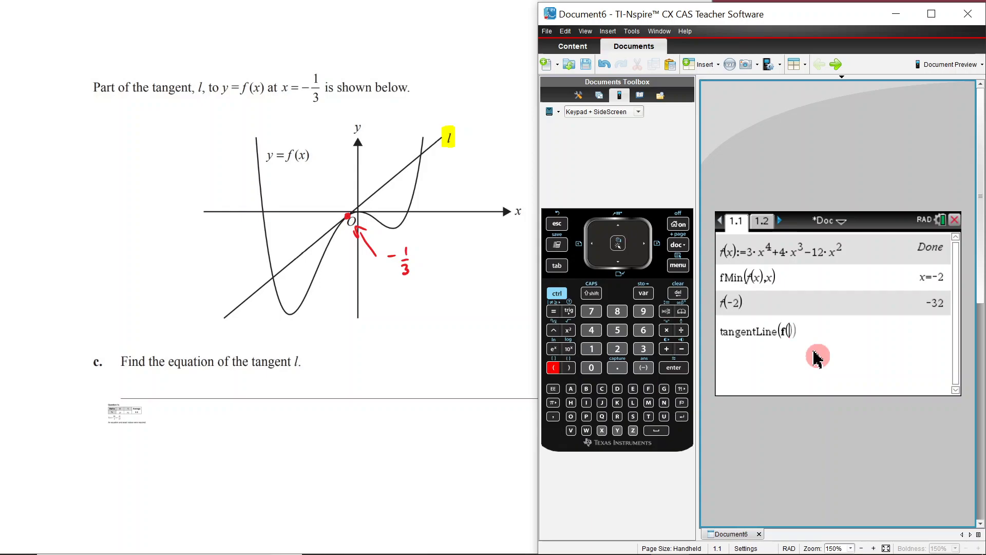
type("x),x=-1/3")
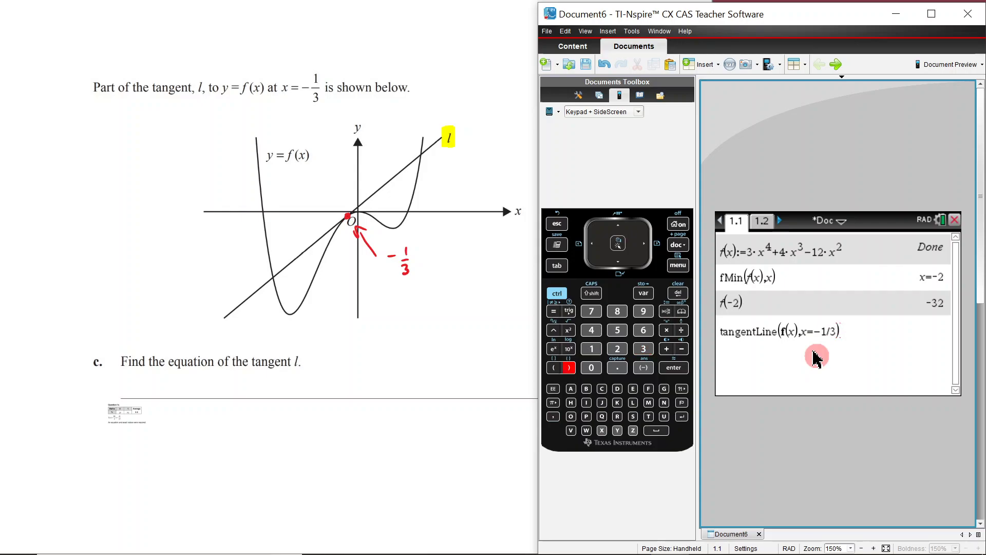
key("Return")
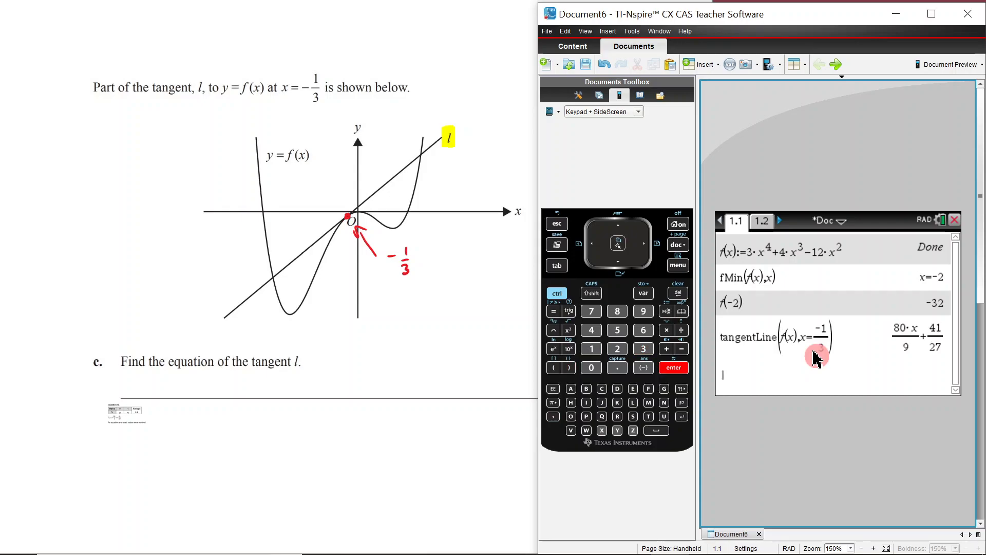
- Back on the exam page, underline "equation" in part c and handwrite the answer l(x) = 80x/9 + 41/27
left_click(469, 441)
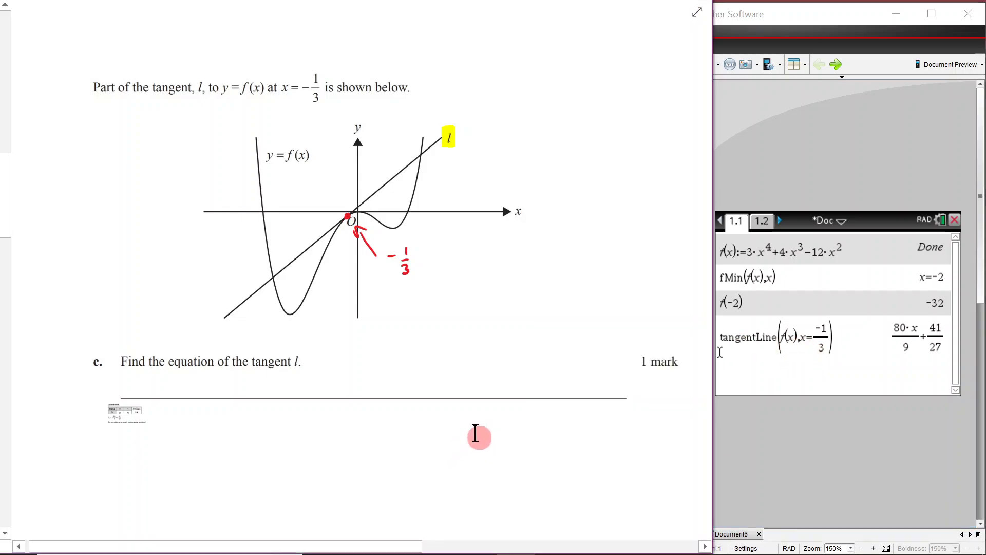
scroll(442, 352, "up", 5)
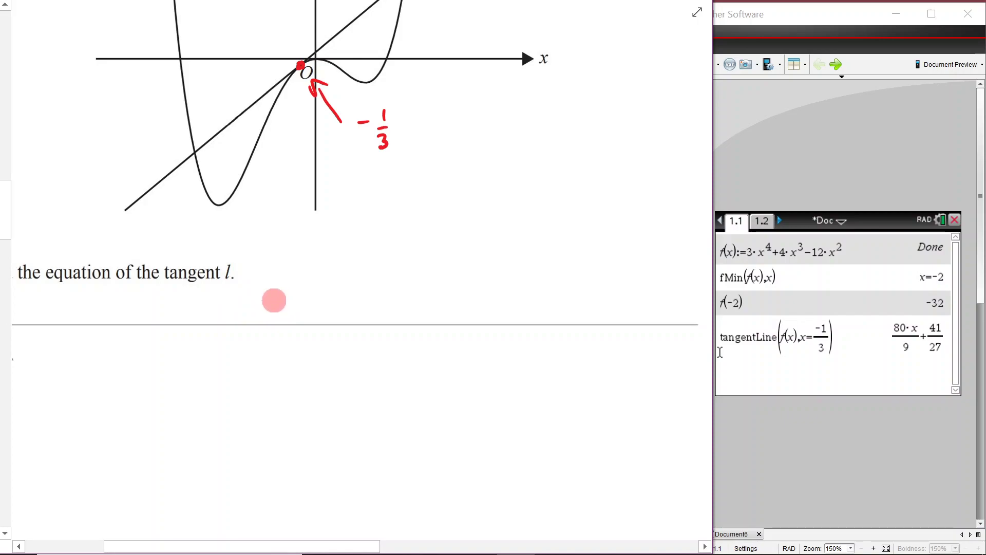
left_click_drag(40, 282, 105, 280)
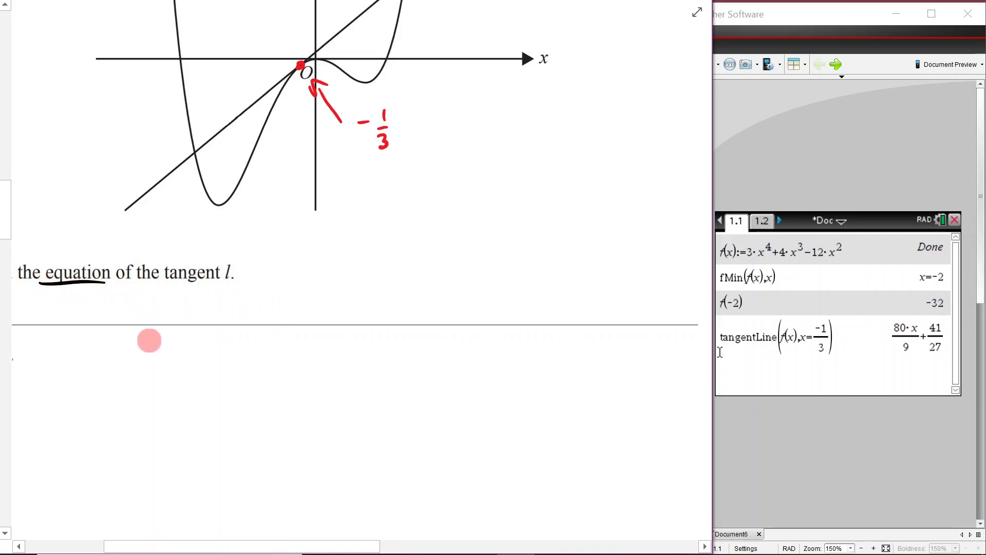
mouse_move(292, 282)
left_mouse_down()
mouse_move(275, 317)
mouse_move(287, 314)
left_mouse_up()
left_click_drag(292, 302, 292, 314)
mouse_move(305, 297)
left_mouse_down()
mouse_move(309, 321)
mouse_move(333, 303)
left_mouse_up()
mouse_move(380, 256)
left_mouse_down()
mouse_move(413, 282)
mouse_move(383, 306)
left_mouse_up()
left_click_drag(426, 277, 437, 274)
left_click_drag(432, 270, 430, 281)
mouse_move(473, 254)
left_mouse_down()
mouse_move(488, 271)
mouse_move(472, 302)
mouse_move(485, 305)
left_mouse_up()
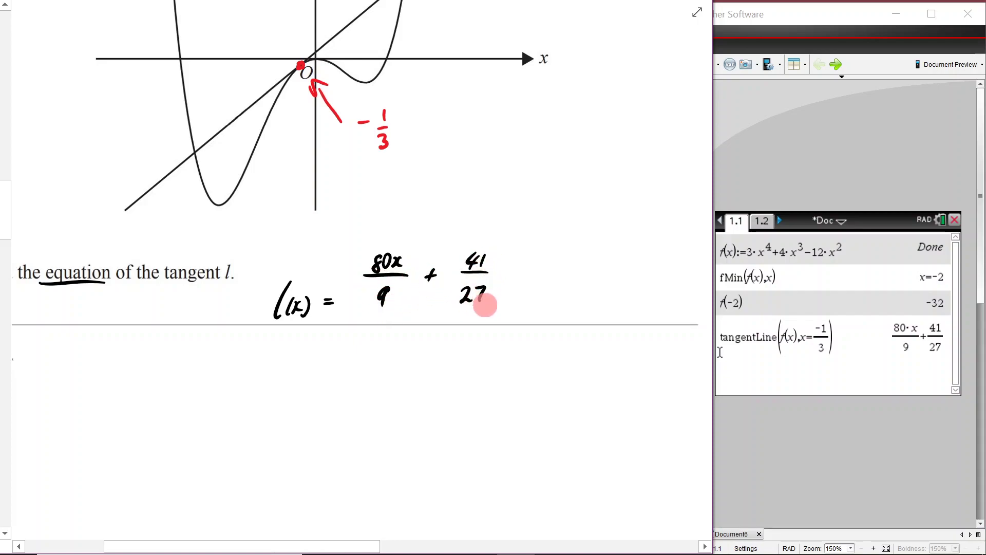
- Enlarge the miniature Question 1c examiner's report image below the answer line to a readable size
scroll(485, 305, "down", 3)
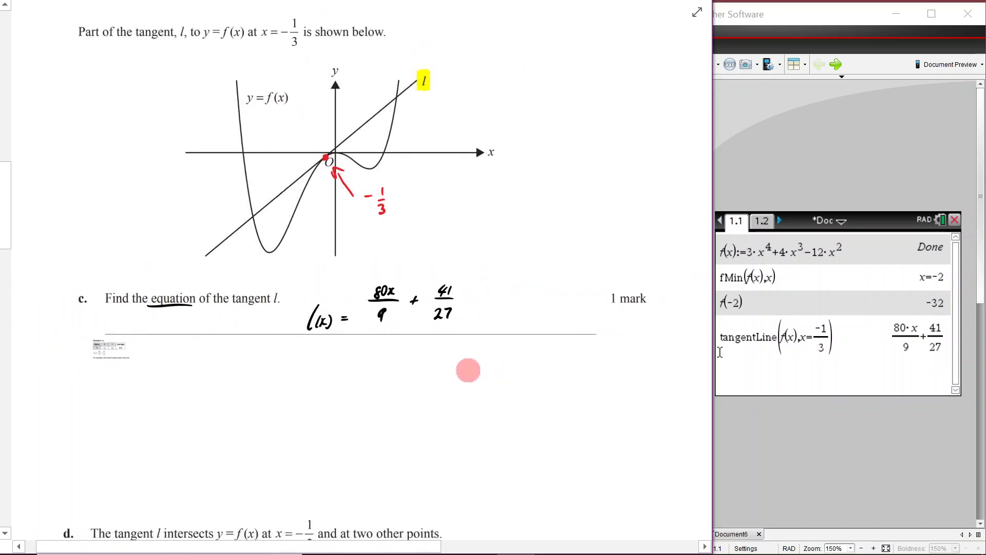
left_click(117, 352)
left_click_drag(137, 366, 370, 481)
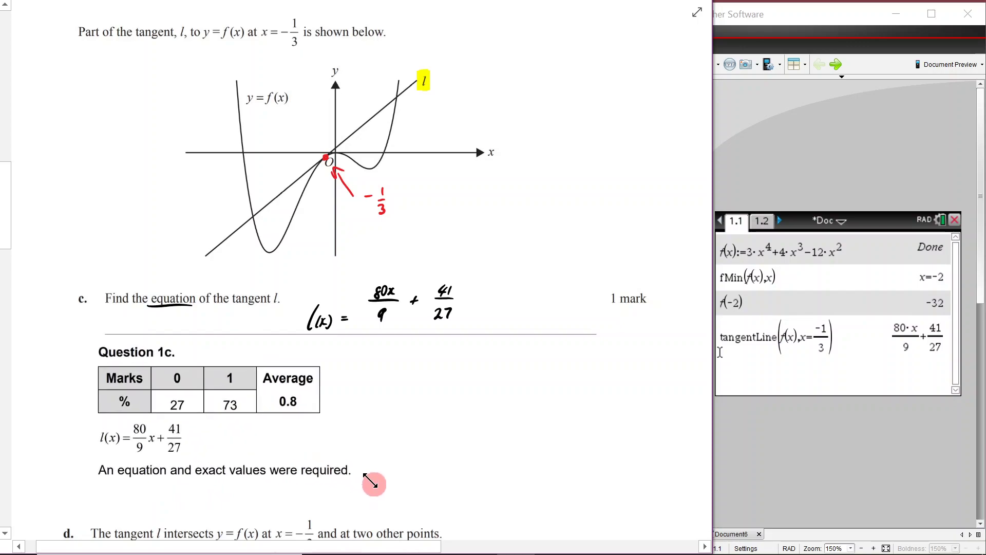
left_click(720, 351)
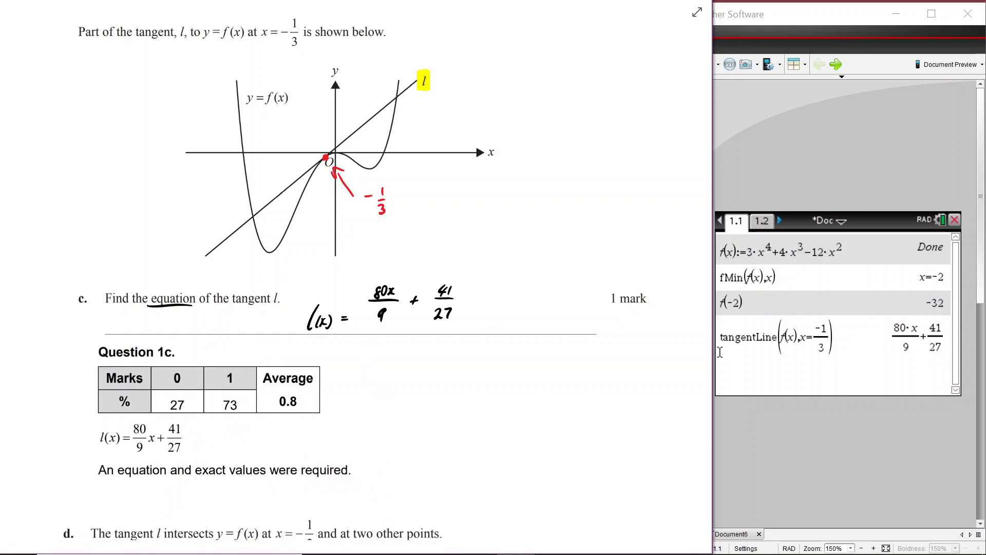
- Highlight 73, the equation l(x) = 80/9 x + 41/27, "An equation" and "exact values" in the Question 1c report
left_click_drag(220, 405, 241, 403)
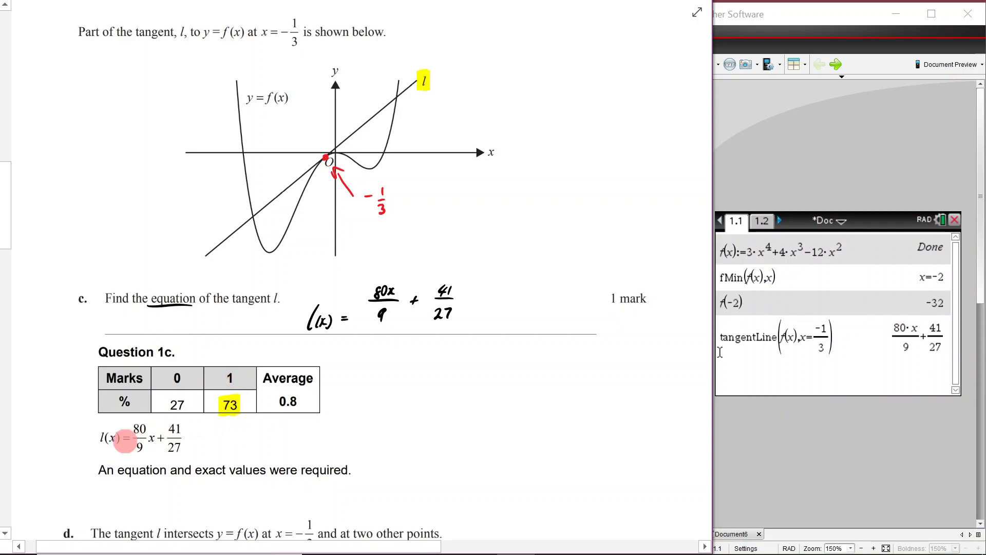
mouse_move(101, 441)
left_mouse_down()
mouse_move(171, 434)
mouse_move(140, 444)
mouse_move(180, 448)
left_mouse_up()
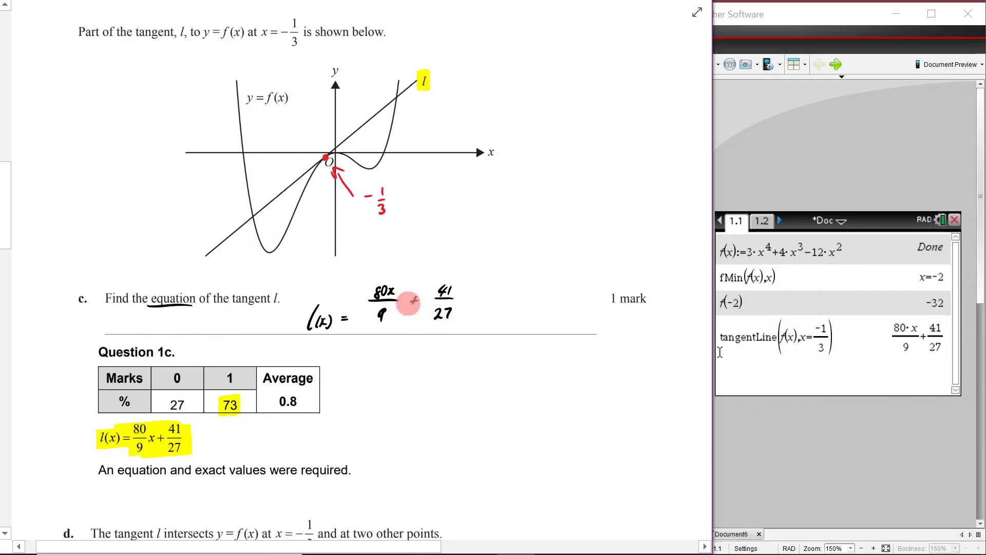
left_click_drag(103, 475, 264, 470)
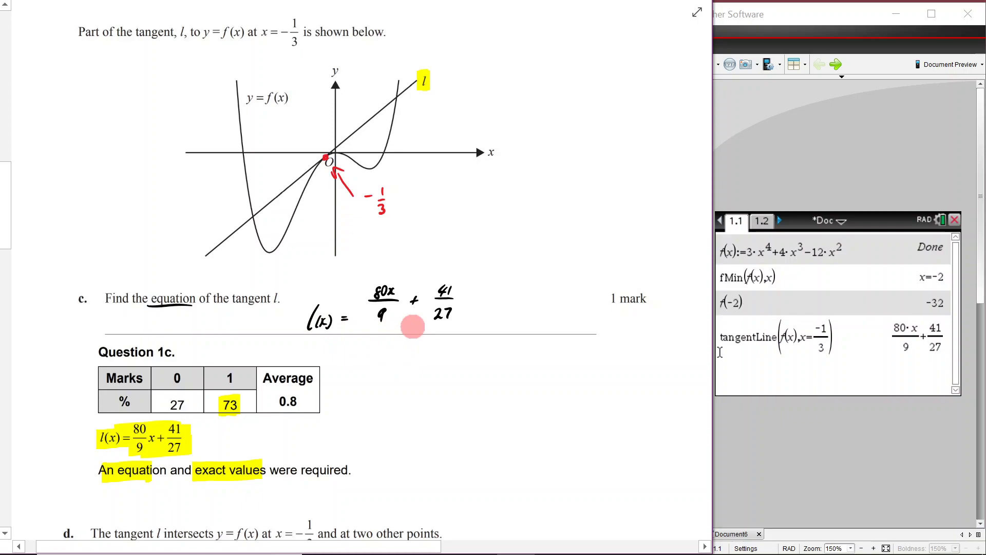
- Erase the highlighter marks from the Question 1c report and shrink its image below the answer line
mouse_move(106, 476)
left_mouse_down()
mouse_move(215, 465)
mouse_move(282, 378)
mouse_move(243, 419)
left_mouse_up()
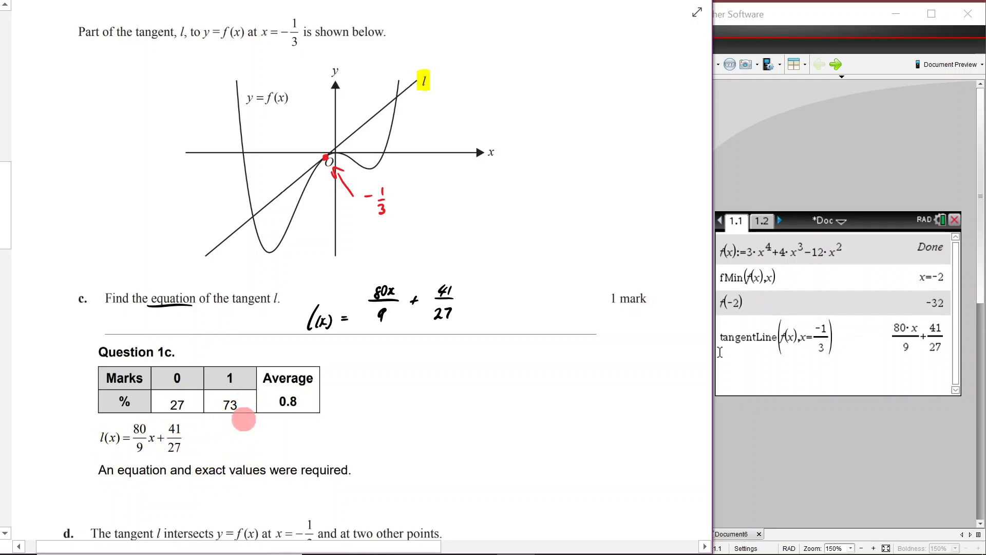
left_click(222, 433)
left_click_drag(370, 489, 252, 399)
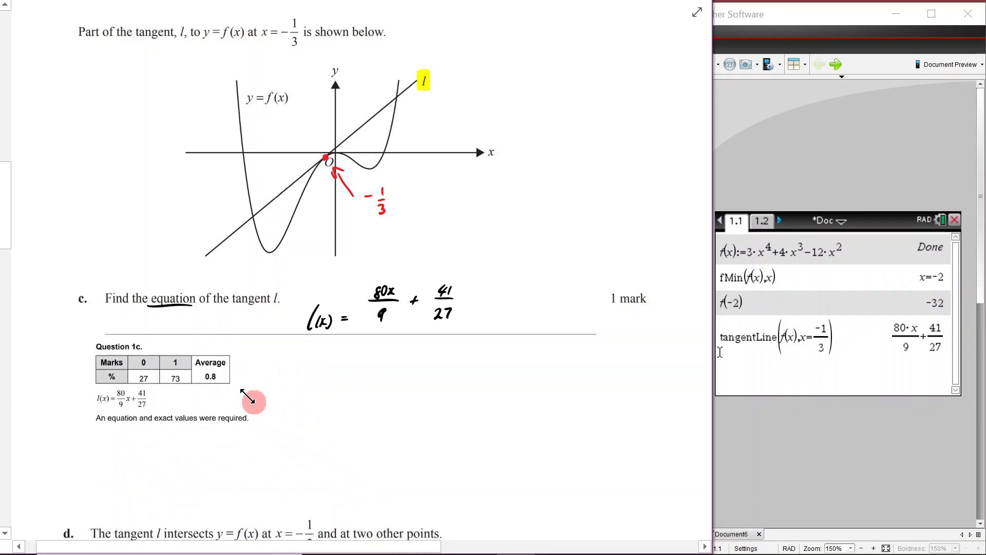
- Shrink the Question 1d examiner's report image to a miniature below the part d answer lines
scroll(331, 431, "down", 5)
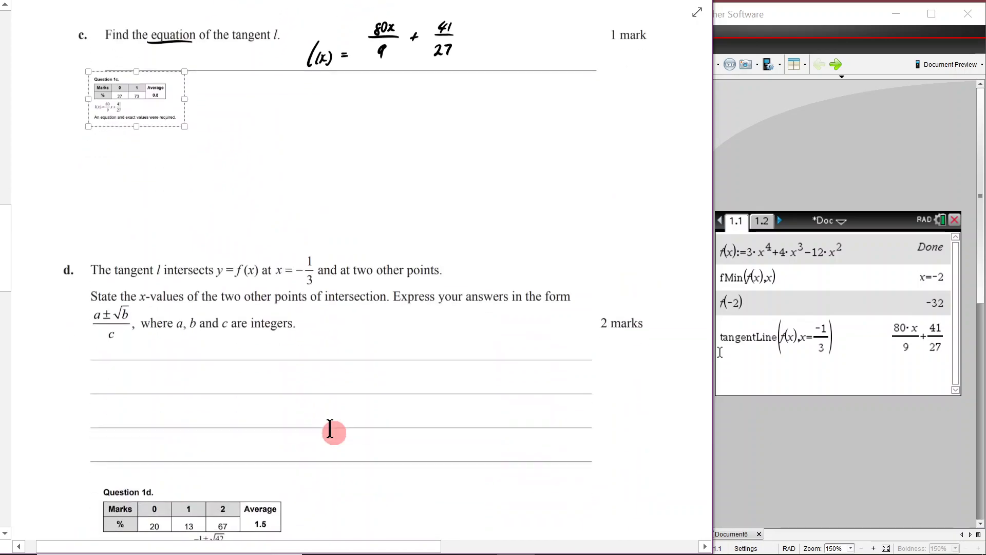
scroll(330, 430, "down", 2)
left_click(337, 440)
left_click_drag(468, 490, 192, 396)
left_click(392, 411)
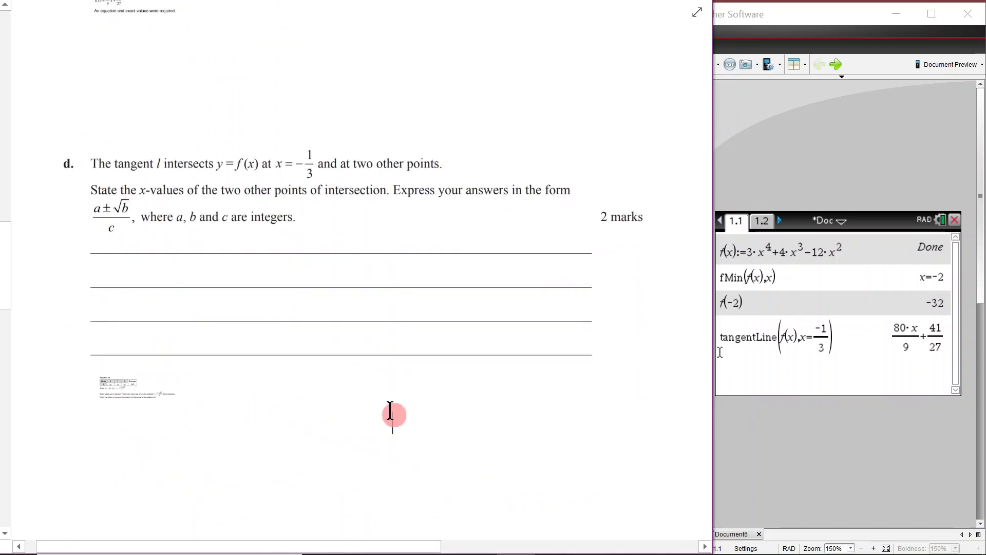
- Highlight x = −1/3, "at two other points", "x-values" and the form (a ± √b)/c in the part d question
scroll(491, 164, "down", 1)
scroll(498, 131, "up", 1, "ctrl")
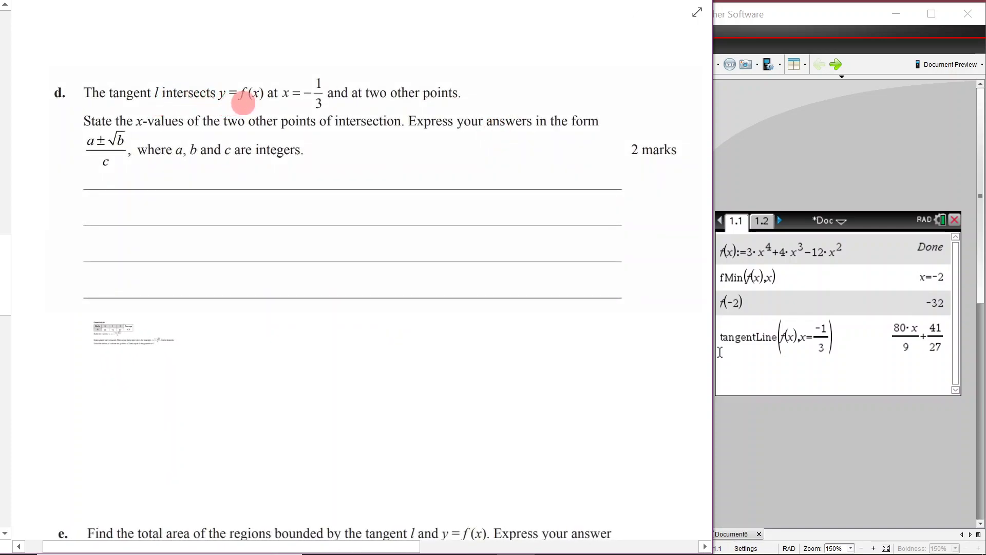
mouse_move(283, 94)
left_mouse_down()
mouse_move(321, 92)
mouse_move(316, 102)
mouse_move(467, 93)
left_mouse_up()
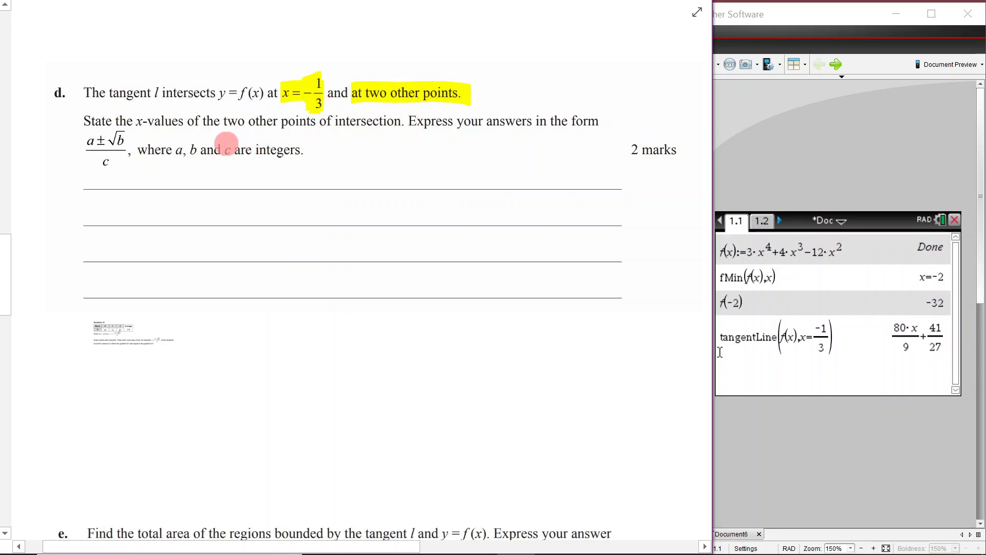
left_click_drag(136, 122, 188, 122)
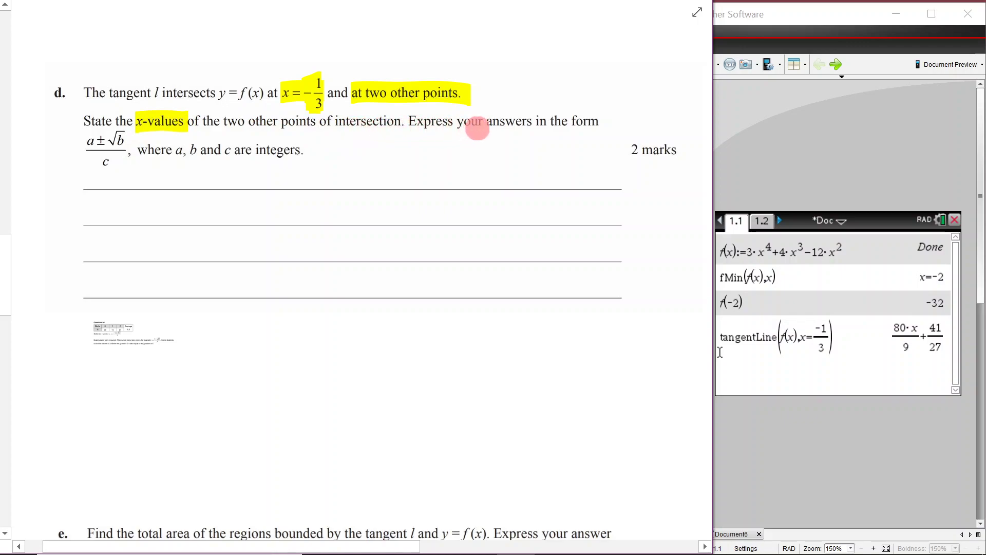
mouse_move(81, 145)
left_mouse_down()
mouse_move(105, 149)
mouse_move(106, 165)
left_mouse_up()
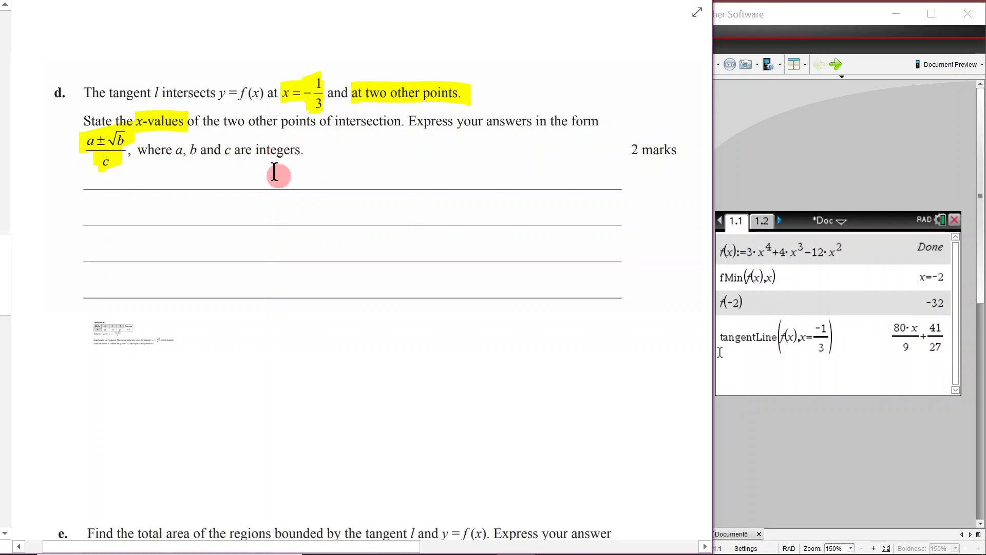
- Mark the two other intersections of tangent l and the curve with red dots and redraw the arrow to the tangent point
scroll(277, 172, "up", 10)
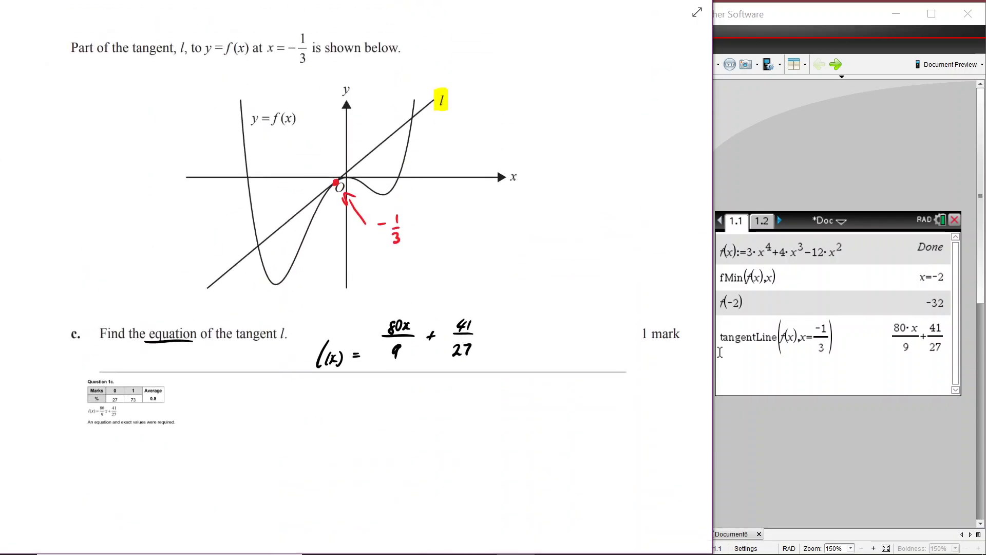
left_click_drag(355, 212, 350, 193)
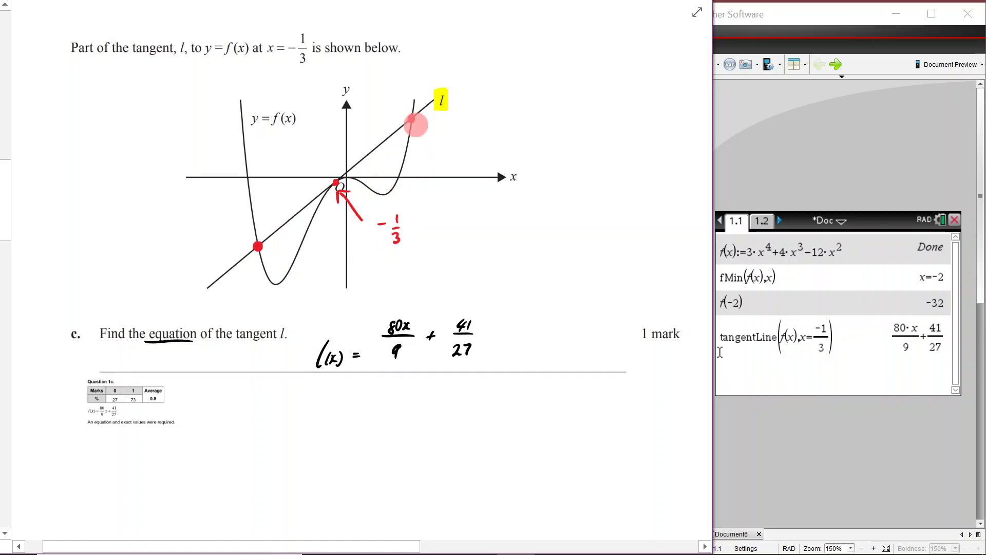
- Handwrite "Solve f(x) = l(x) for x" on the first answer line of part d
scroll(352, 224, "down", 8)
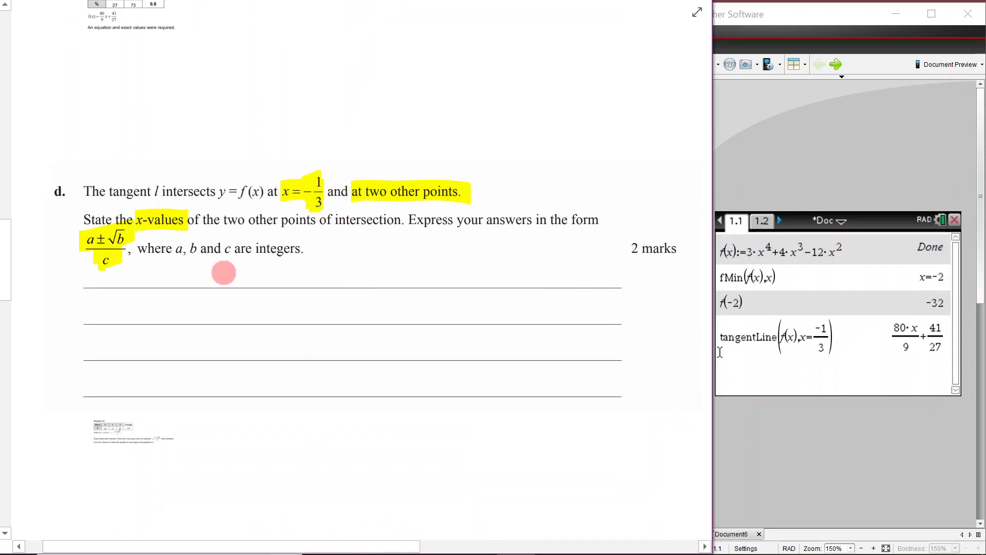
mouse_move(241, 282)
left_mouse_down()
mouse_move(247, 271)
mouse_move(276, 282)
mouse_move(311, 271)
left_mouse_up()
mouse_move(305, 275)
left_mouse_down()
mouse_move(346, 273)
mouse_move(371, 286)
left_mouse_up()
mouse_move(369, 277)
left_mouse_down()
mouse_move(422, 283)
mouse_move(412, 283)
left_mouse_up()
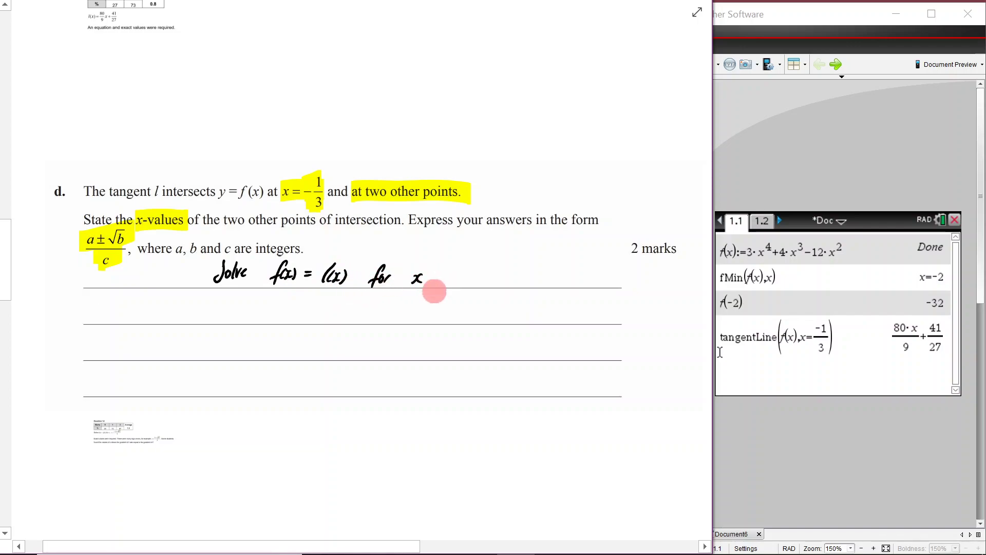
- In TI-Nspire, define l(x) := 80·x/9 + 41/27, reusing the tangent line result
left_click(739, 384)
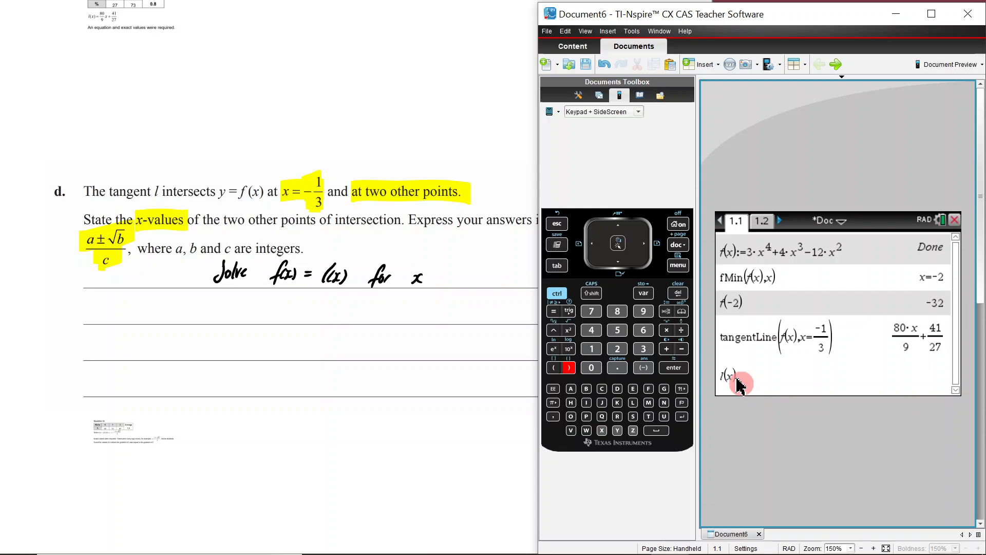
type("l(x)")
left_click(556, 293)
left_click(666, 312)
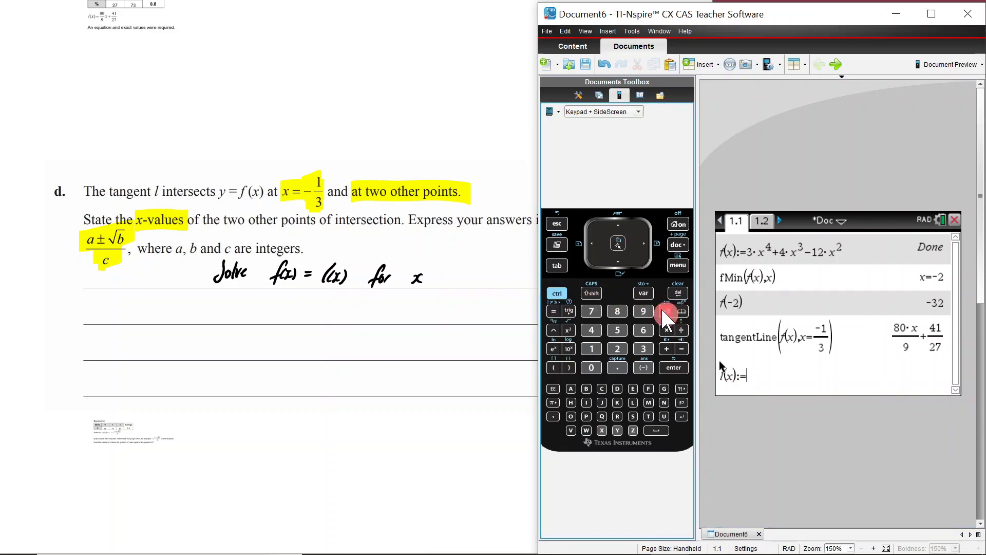
left_click(900, 337)
key("Return")
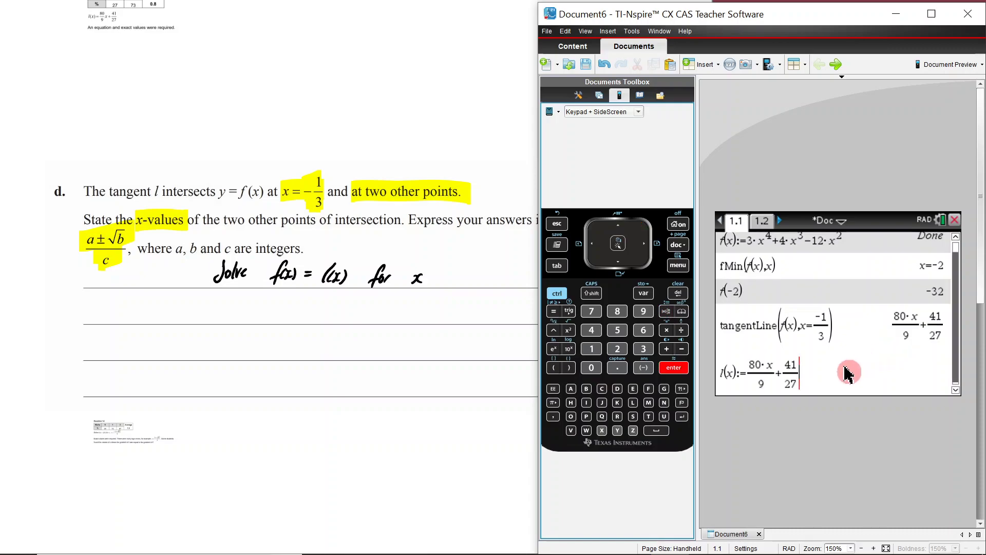
key("Return")
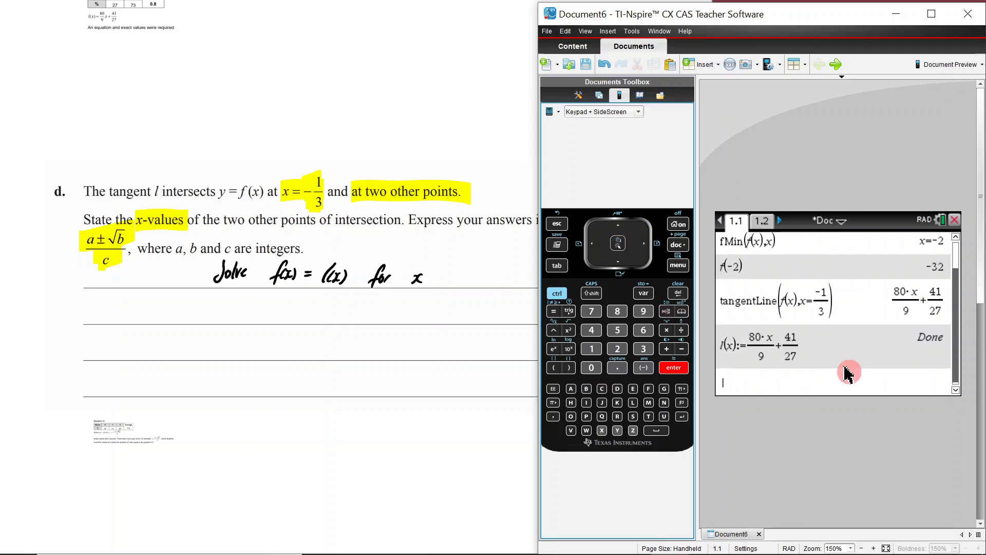
- Solve l(x) = f(x) for x on the calculator page
left_click(678, 265)
left_click(766, 252)
left_click(825, 232)
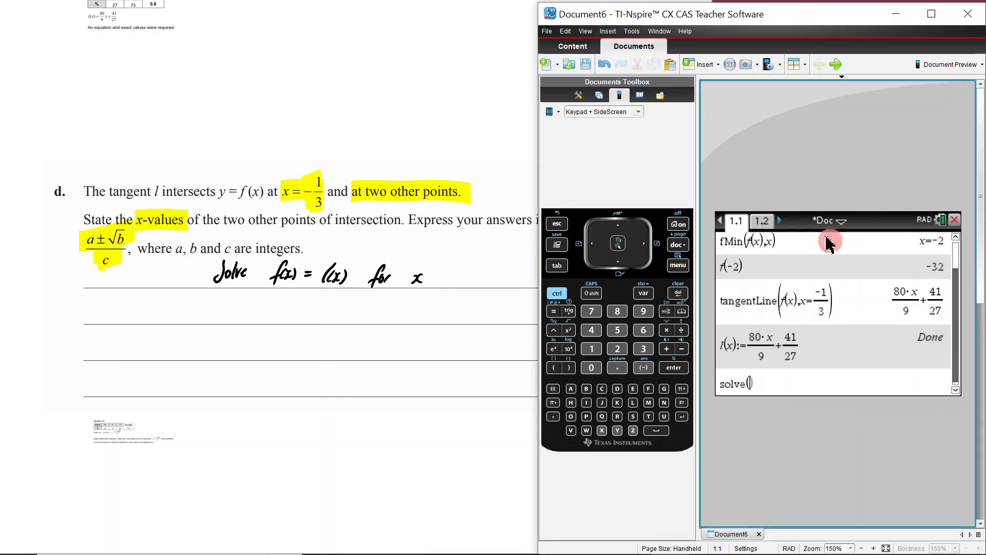
type("l(x)")
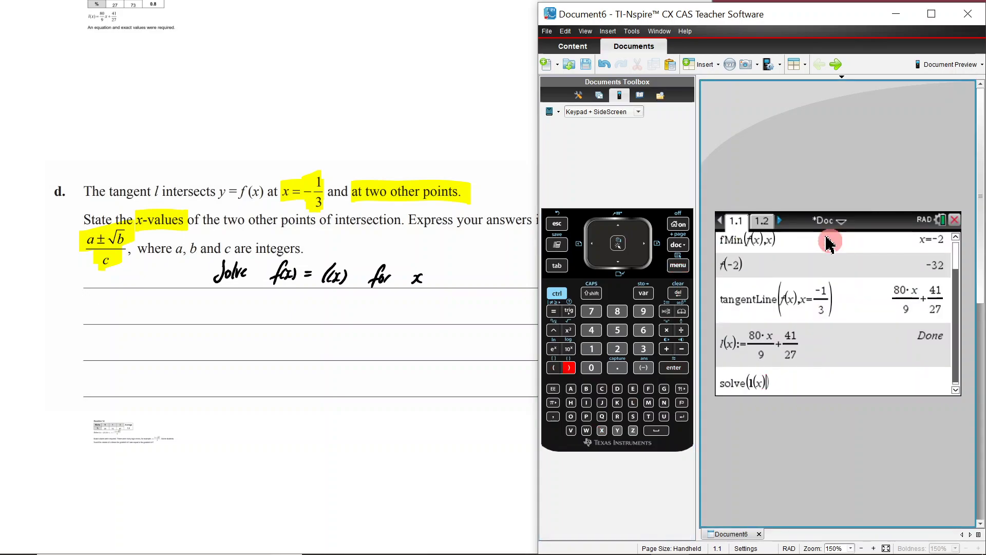
key("BackSpace")
key("Return")
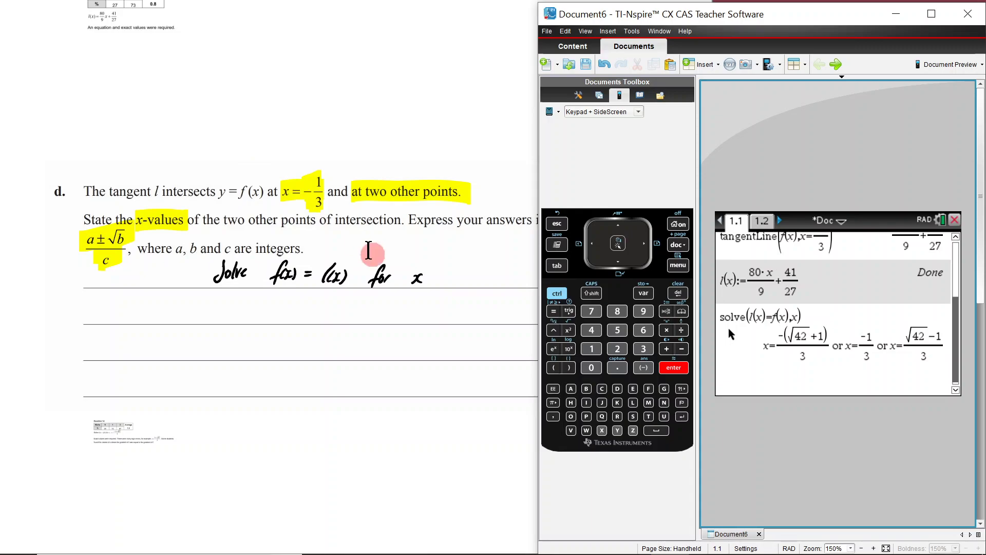
- Back in the exam notes, handwrite the part d answer x = (−1 ± √42)/3 on the answer lines
left_click(357, 243)
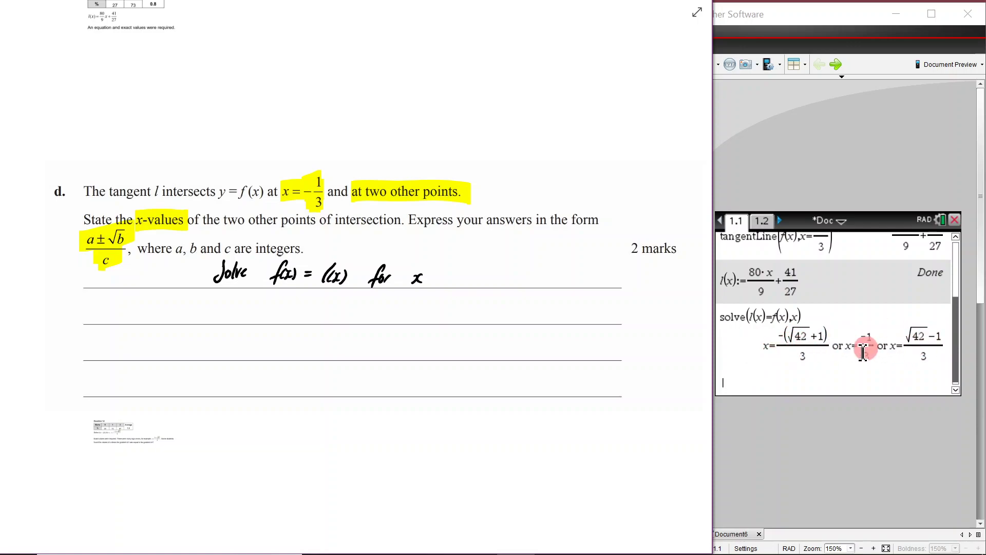
left_click(240, 345)
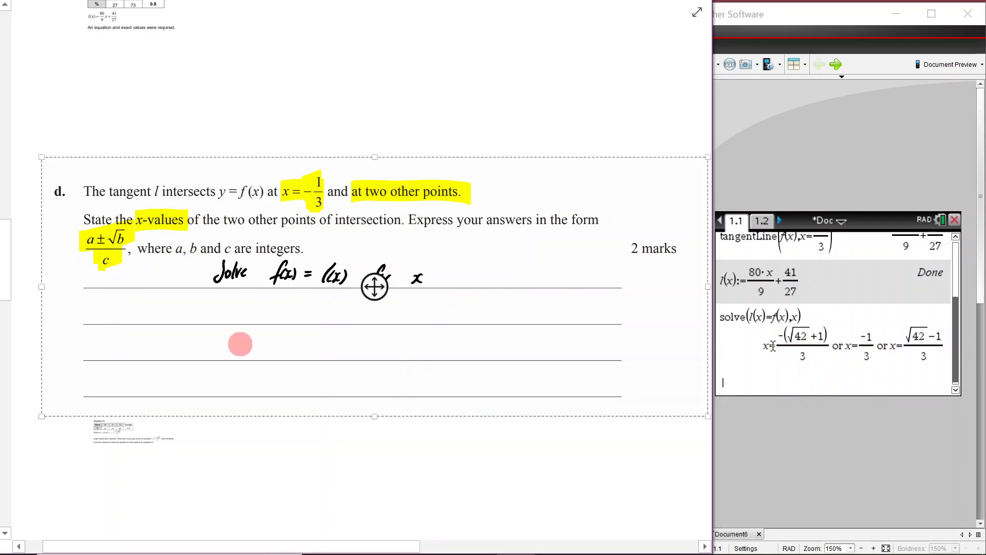
mouse_move(240, 337)
left_mouse_down()
mouse_move(232, 352)
mouse_move(258, 337)
left_mouse_up()
mouse_move(249, 345)
left_mouse_down()
mouse_move(338, 346)
mouse_move(368, 333)
mouse_move(408, 341)
mouse_move(375, 343)
left_mouse_up()
left_click_drag(379, 338, 392, 350)
left_click_drag(297, 359, 406, 359)
left_click_drag(341, 368, 340, 386)
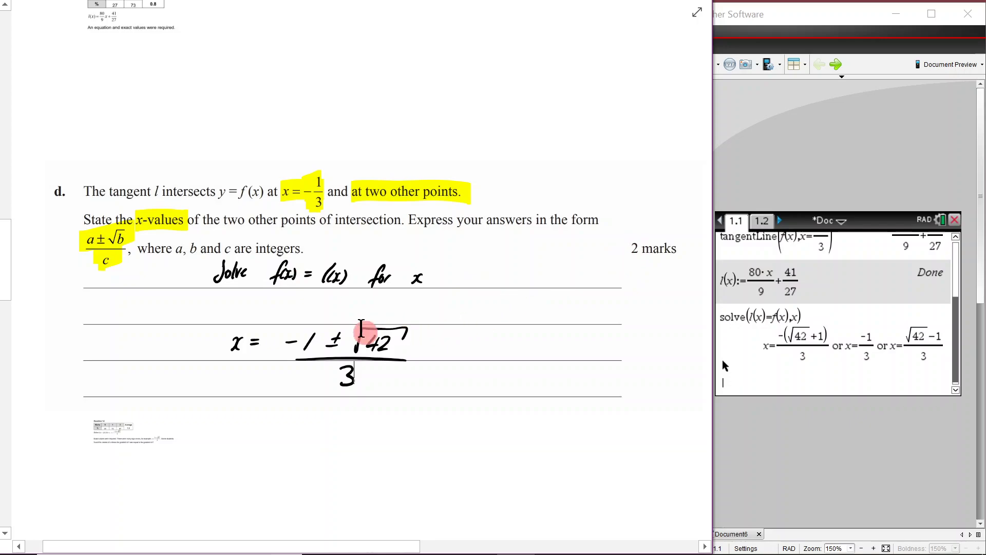
- Enlarge the Question 1d examiner's report image below the answer and read its mark distribution and comments
scroll(189, 273, "down", 2)
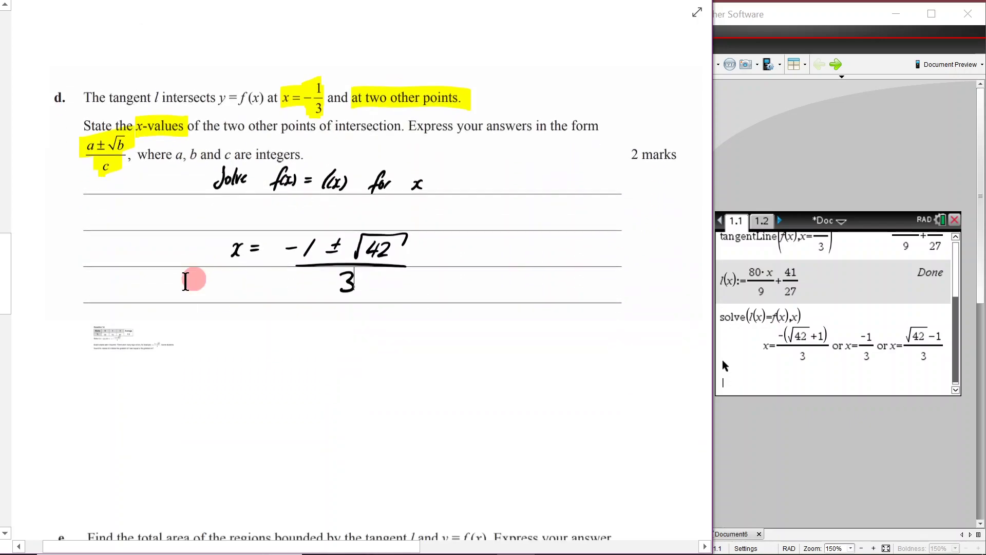
left_click(158, 325)
left_click_drag(177, 356, 515, 496)
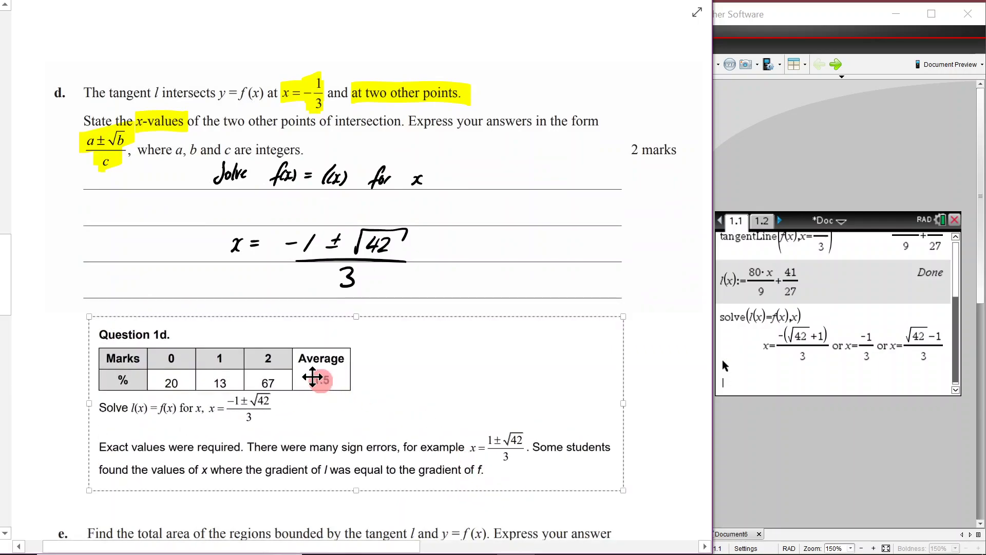
left_click(287, 428)
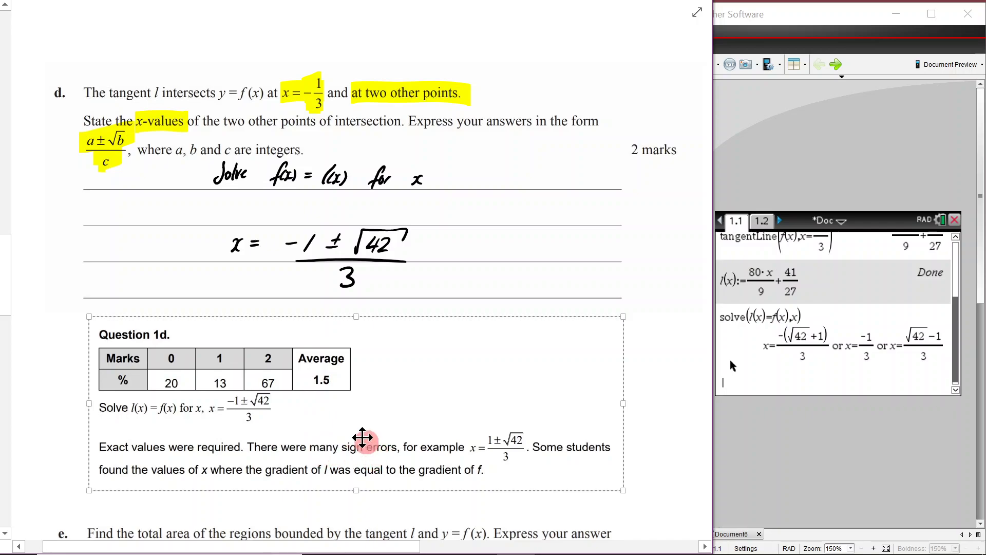
- Shrink the Question 1d report image back to a miniature below the part d answer and deselect it
scroll(334, 359, "down", 4)
scroll(333, 353, "down", 4)
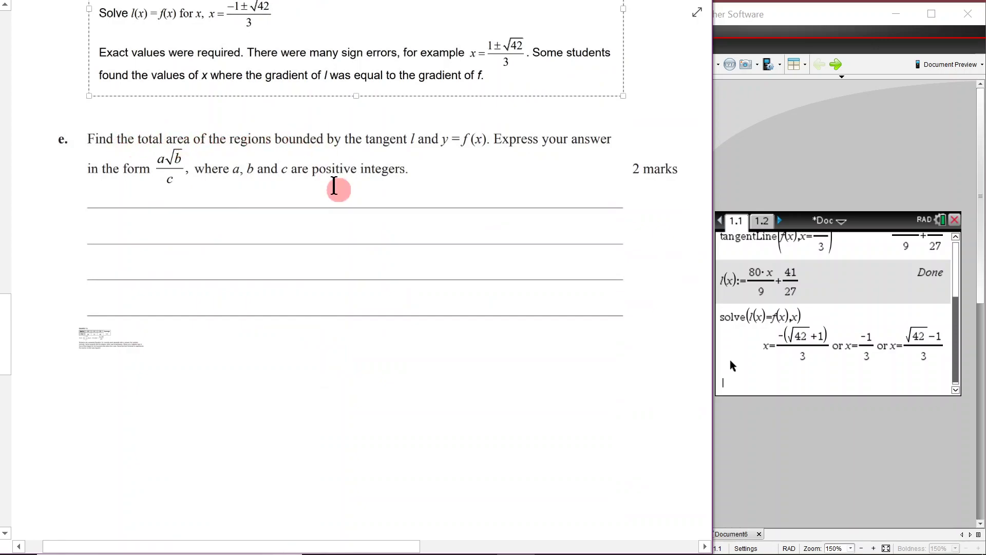
scroll(605, 178, "up", 2)
left_click_drag(623, 194, 203, 61)
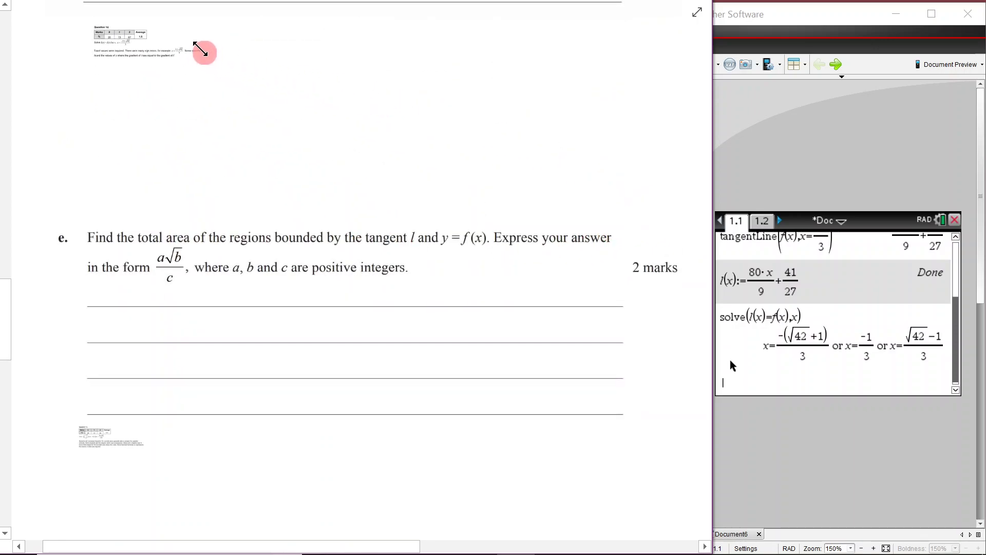
left_click(733, 365)
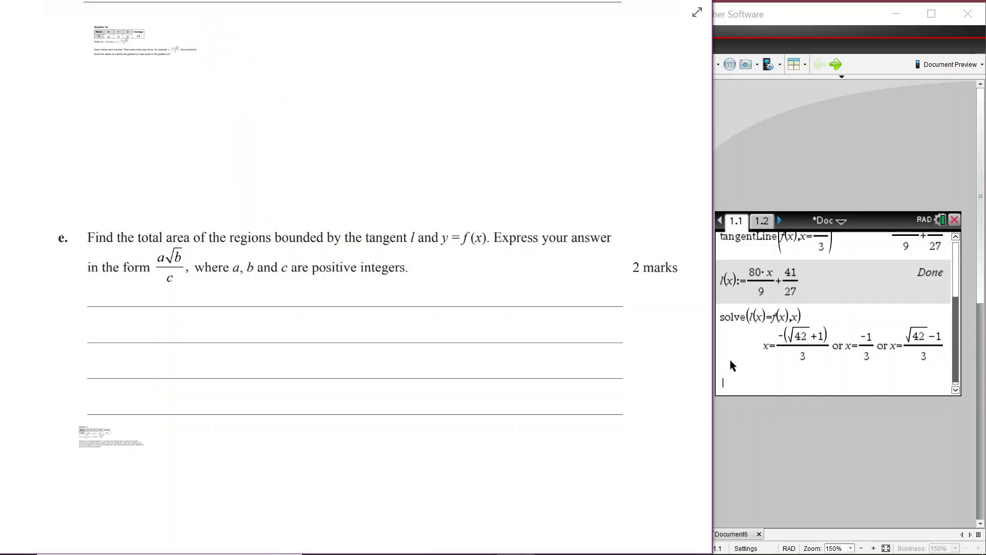
- Highlight "total area", l, y = f(x) and the form a√b/c in the part e question
left_click_drag(136, 237, 191, 245)
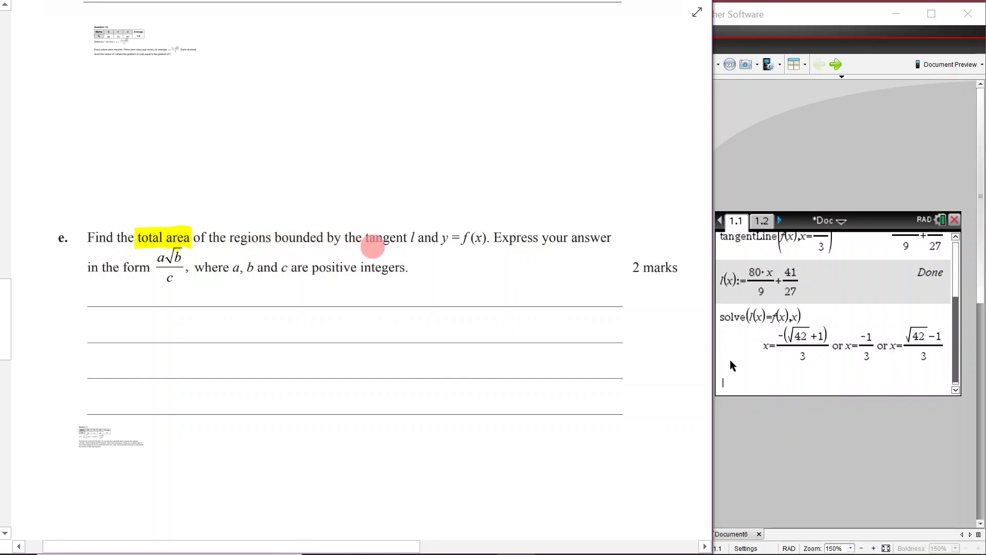
left_click_drag(403, 240, 483, 240)
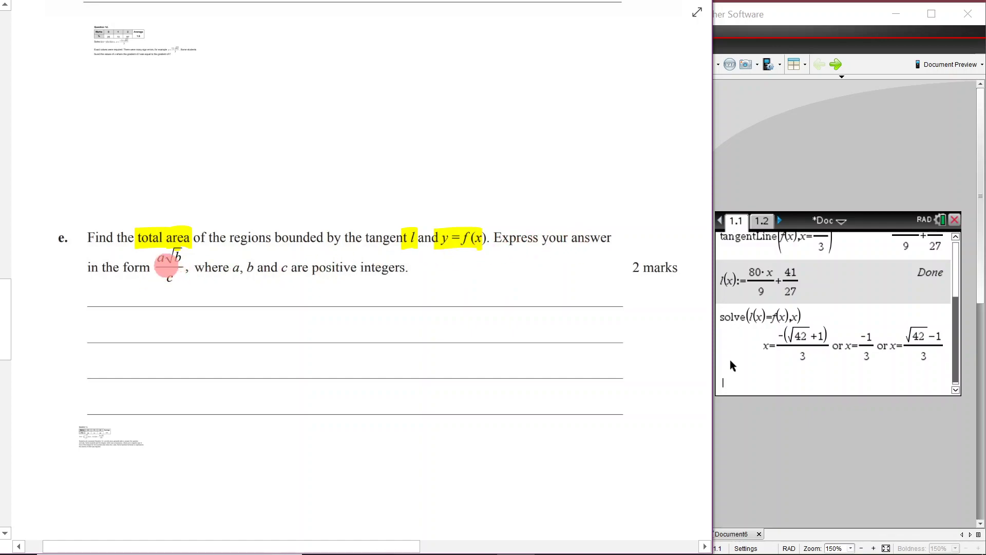
left_click_drag(164, 267, 187, 272)
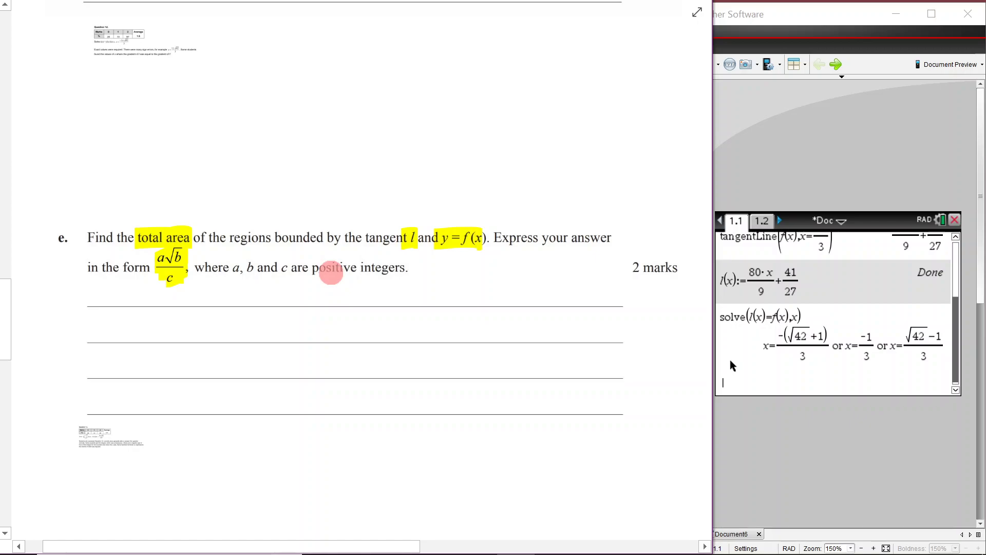
- Label the outer intersection points on the graph in red with (−1 − √42)/3 and (−1 + √42)/3
scroll(331, 272, "up", 15)
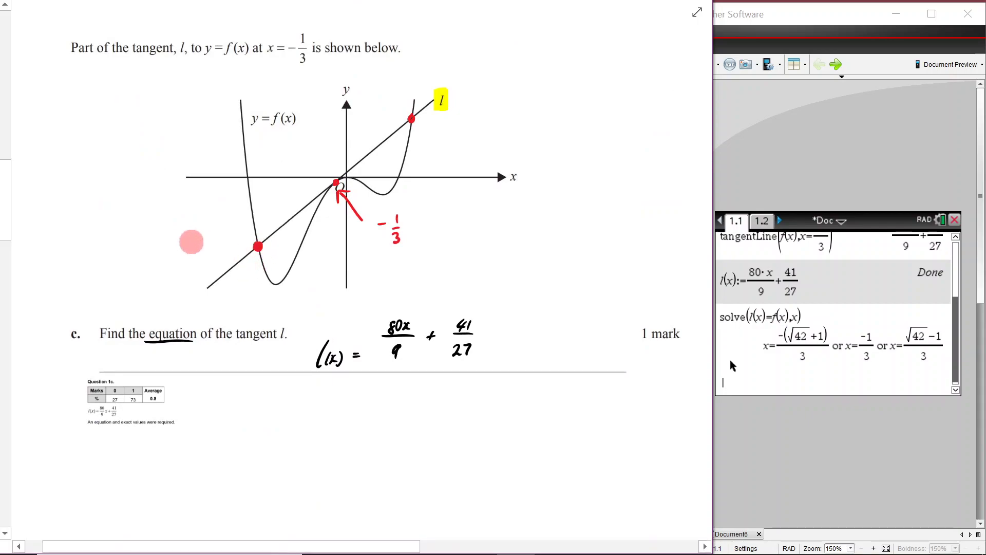
left_click_drag(167, 224, 167, 237)
mouse_move(174, 229)
left_mouse_down()
mouse_move(227, 220)
mouse_move(212, 229)
mouse_move(217, 245)
mouse_move(192, 262)
left_mouse_up()
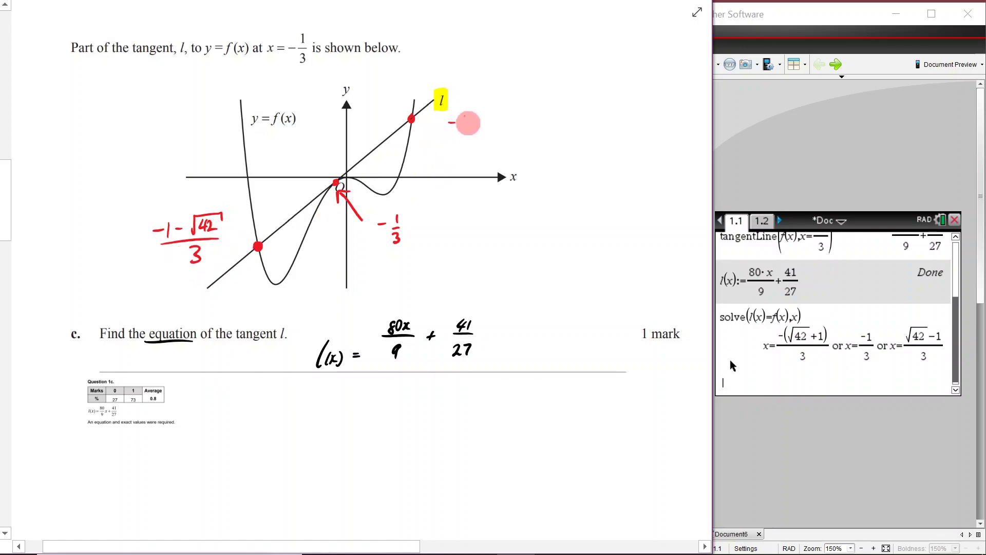
mouse_move(488, 127)
left_mouse_down()
mouse_move(525, 119)
mouse_move(511, 129)
mouse_move(528, 136)
mouse_move(489, 159)
left_mouse_up()
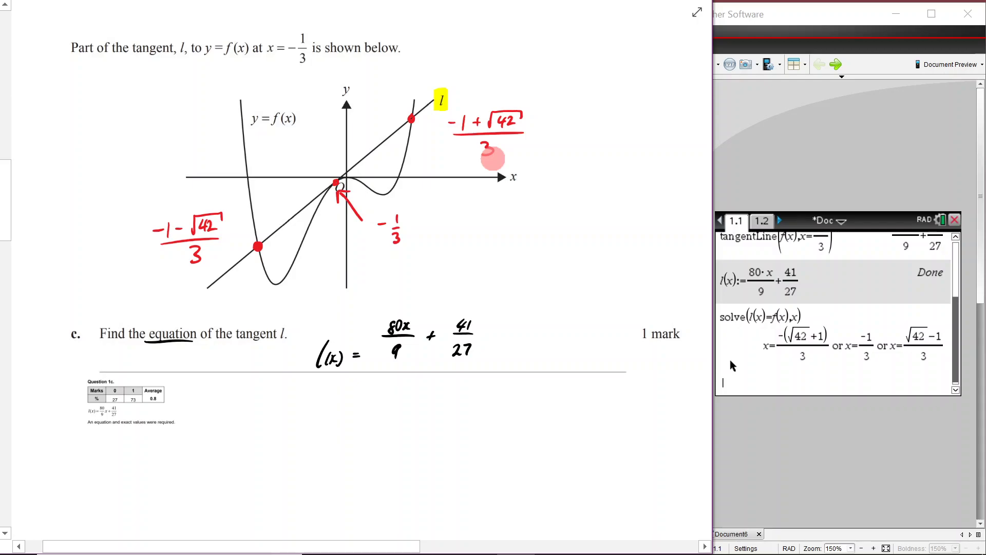
- Remove the −1/3 label and its arrow from the graph and hatch the regions between tangent l and the curve in orange
scroll(248, 121, "up", 2)
scroll(388, 214, "down", 2)
scroll(388, 215, "down", 1)
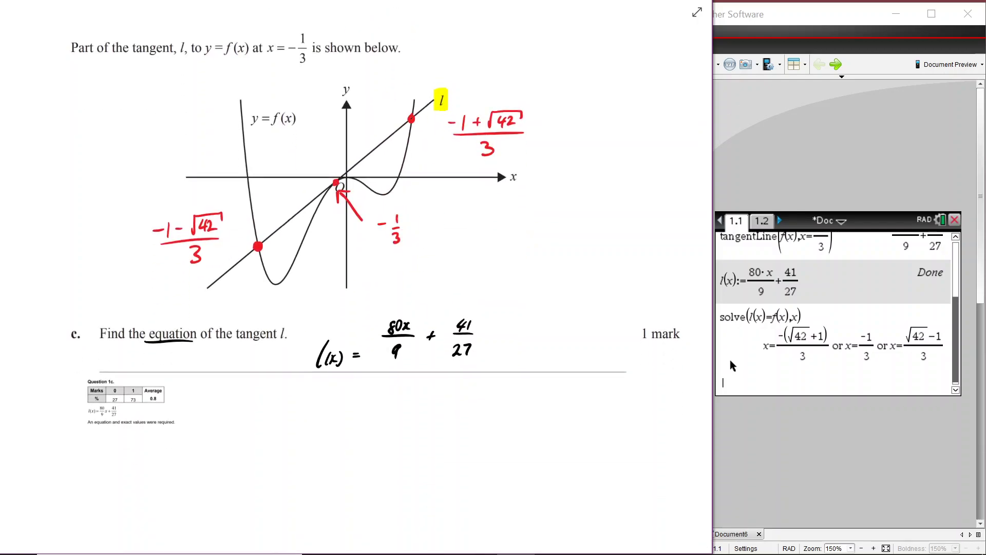
mouse_move(286, 236)
left_mouse_down()
mouse_move(267, 272)
mouse_move(291, 232)
mouse_move(294, 258)
mouse_move(318, 209)
mouse_move(324, 217)
mouse_move(365, 171)
mouse_move(359, 183)
mouse_move(371, 177)
mouse_move(392, 143)
mouse_move(401, 146)
mouse_move(396, 173)
left_mouse_up()
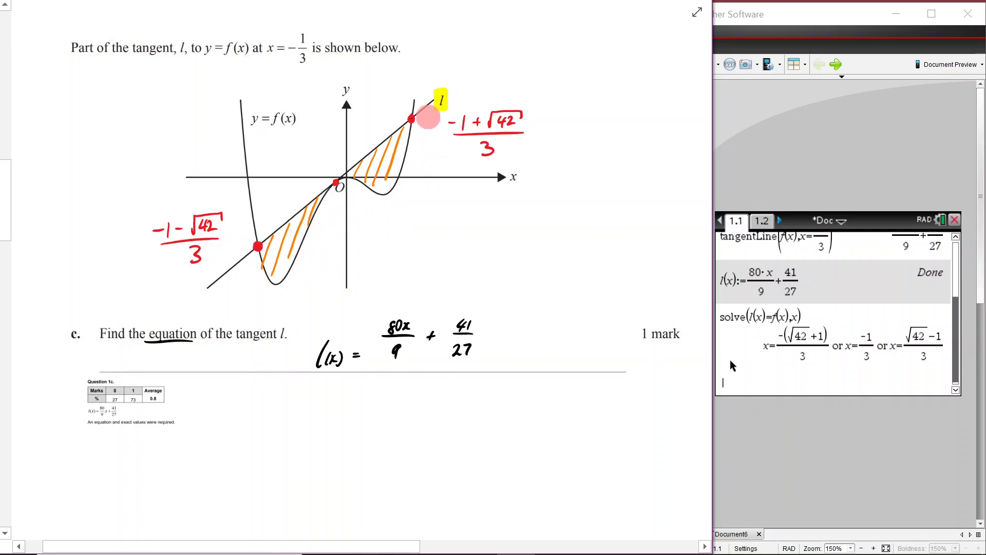
- For part e, evaluate the integral of l(x) − f(x) from −(√42+1)/3 to (√42−1)/3 with respect to x in TI-Nspire
scroll(391, 139, "down", 15)
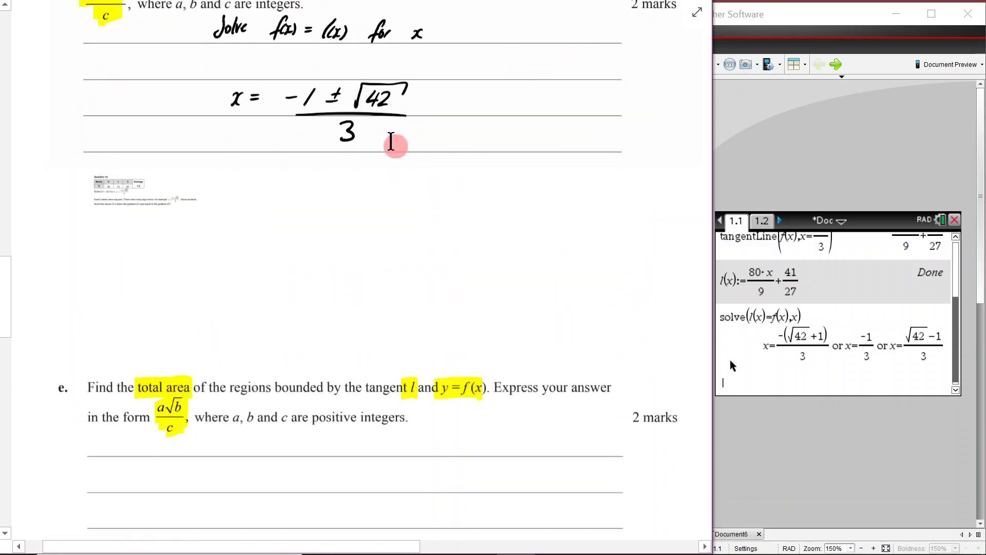
scroll(391, 141, "down", 1)
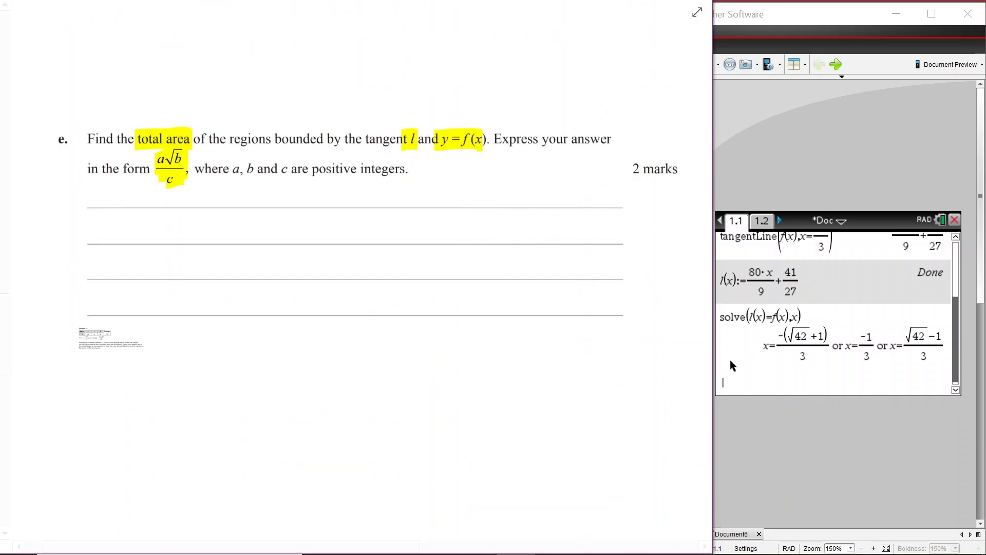
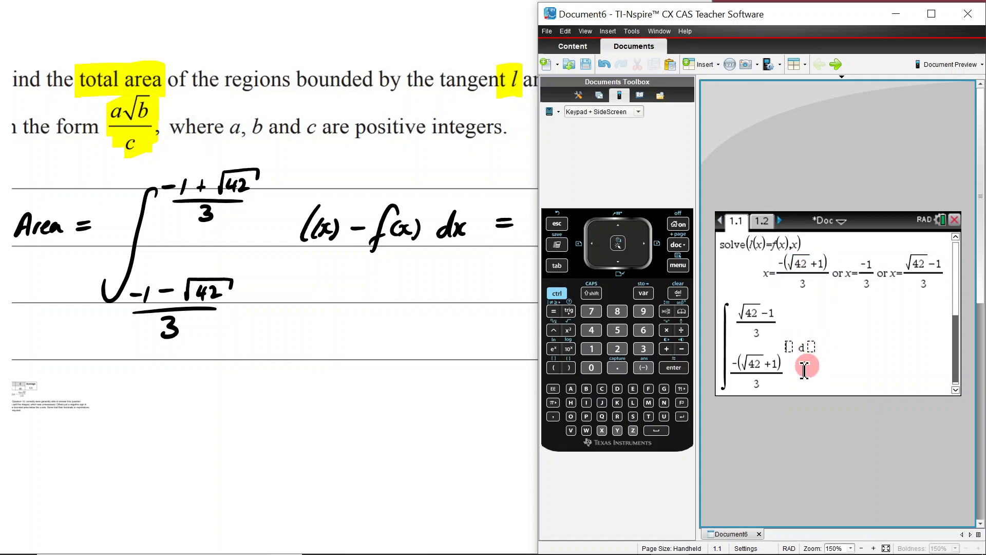
type("l(x)-f(x))d")
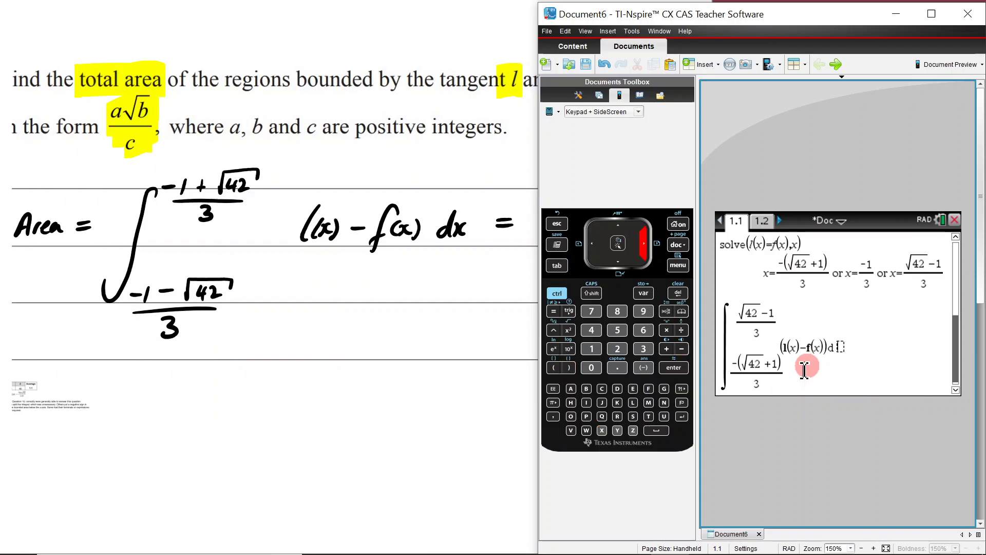
type("x")
key("Return")
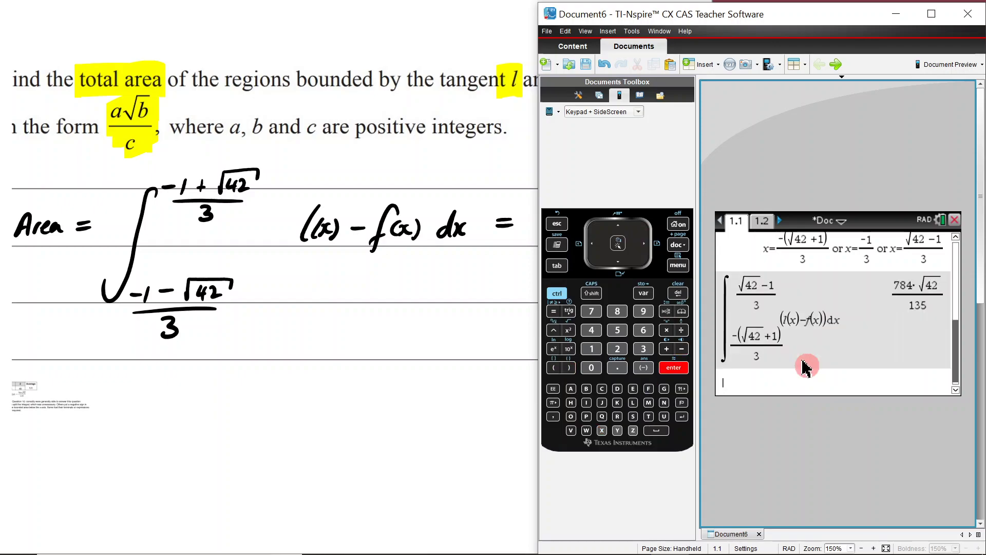
- Switch back to the exam notes and handwrite 784√42/135 as the value of the part e area integral
key("alt+Tab")
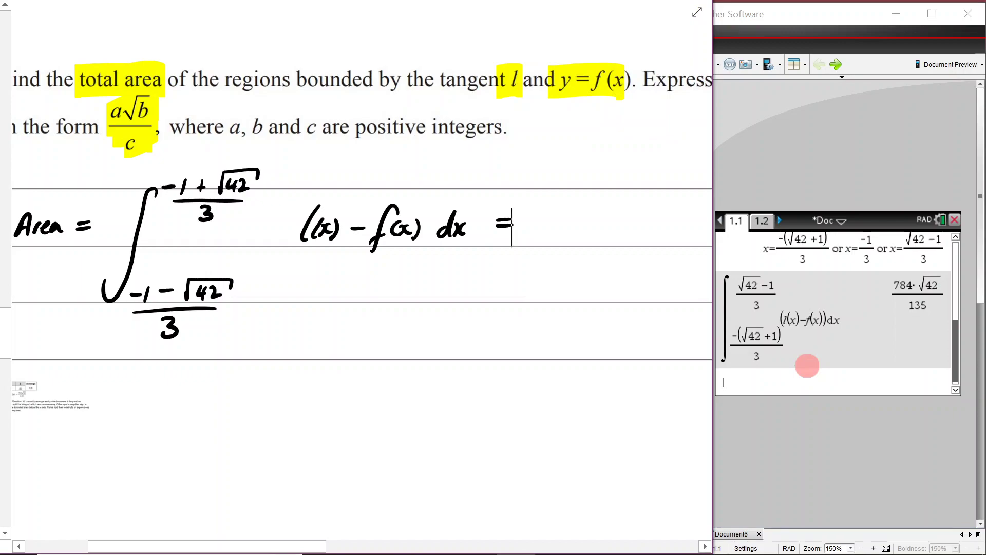
mouse_move(538, 209)
left_mouse_down()
mouse_move(543, 237)
mouse_move(561, 238)
left_mouse_up()
mouse_move(579, 213)
left_mouse_down()
mouse_move(594, 223)
mouse_move(583, 238)
mouse_move(647, 216)
mouse_move(612, 235)
left_mouse_up()
left_click_drag(621, 215, 639, 229)
left_click_drag(524, 246, 655, 244)
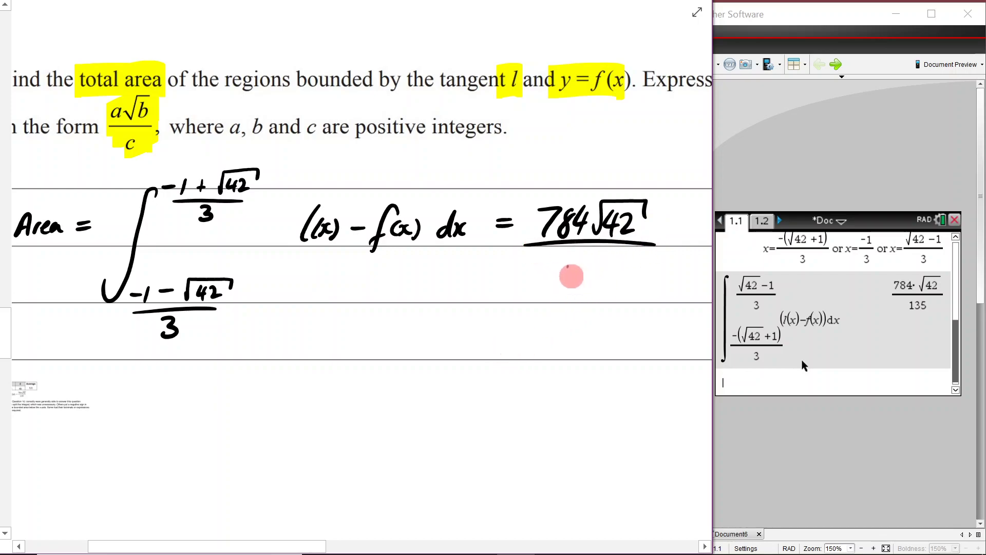
left_click_drag(564, 266, 556, 291)
mouse_move(571, 267)
left_mouse_down()
mouse_move(590, 286)
mouse_move(579, 291)
left_mouse_up()
left_click_drag(621, 264, 597, 292)
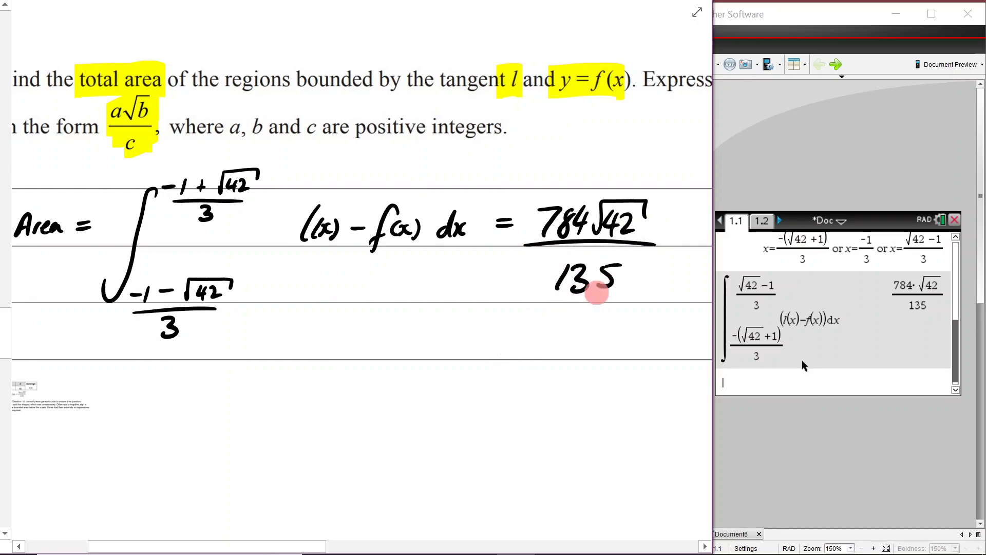
- Enlarge the Question 1e examiner's report below the part e working to a readable size
scroll(523, 385, "down", 3)
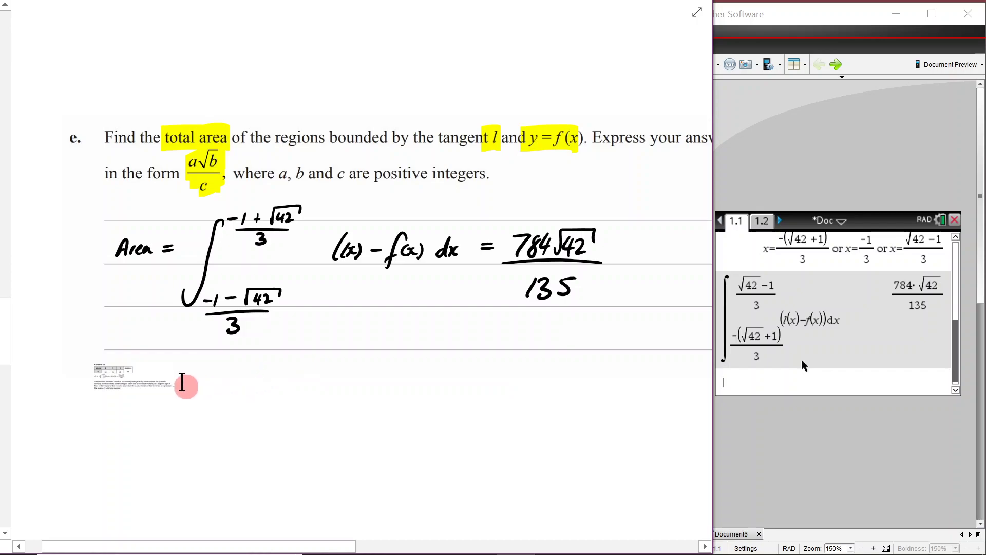
left_click_drag(174, 390, 447, 520)
scroll(403, 453, "down", 3)
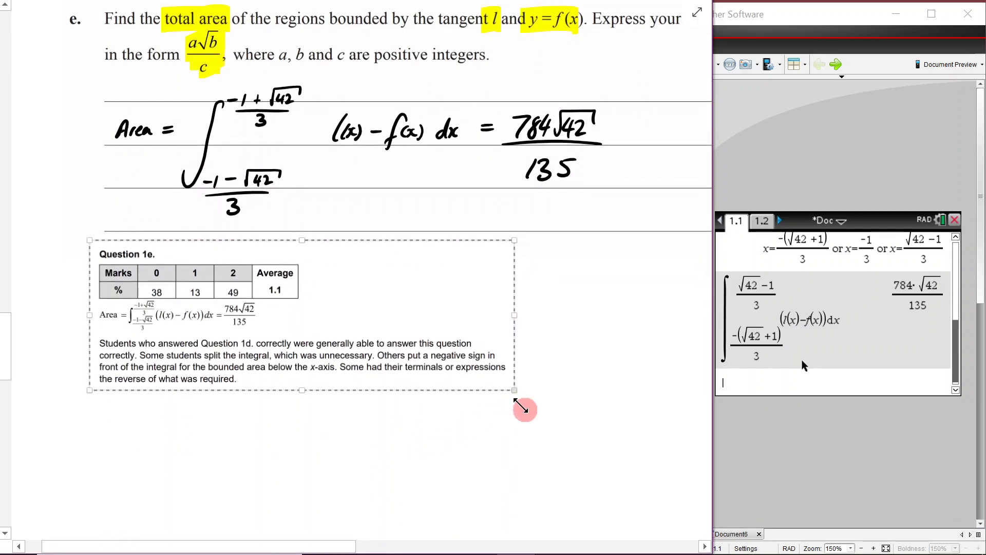
left_click_drag(521, 405, 568, 440)
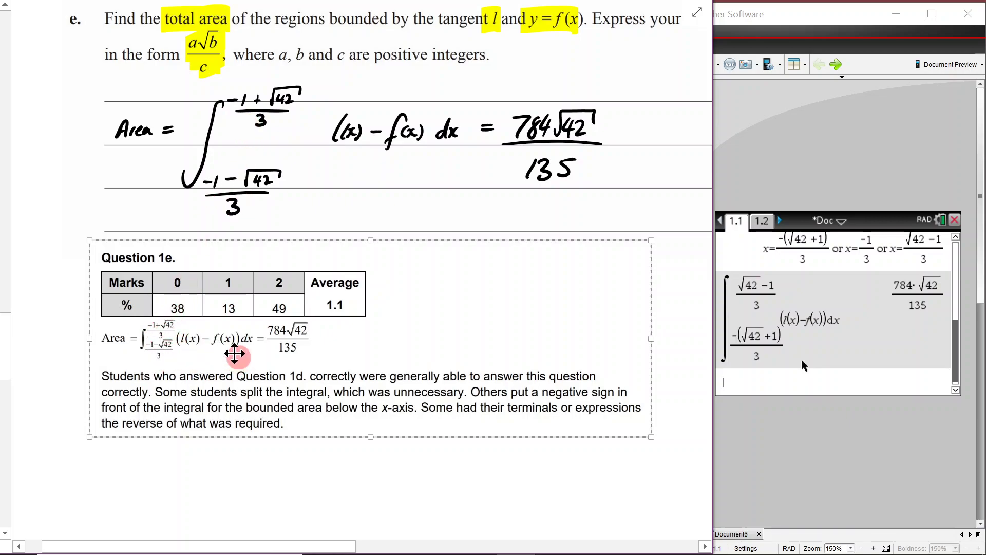
- Add large handwritten brackets around l(x) − f(x) in the part e integral
left_click_drag(341, 98, 321, 146)
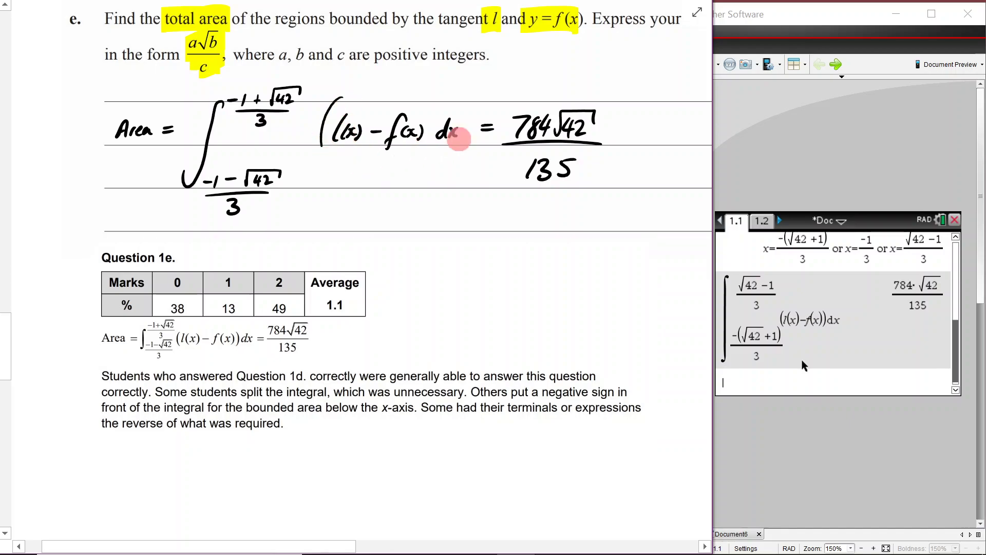
left_click_drag(425, 100, 415, 160)
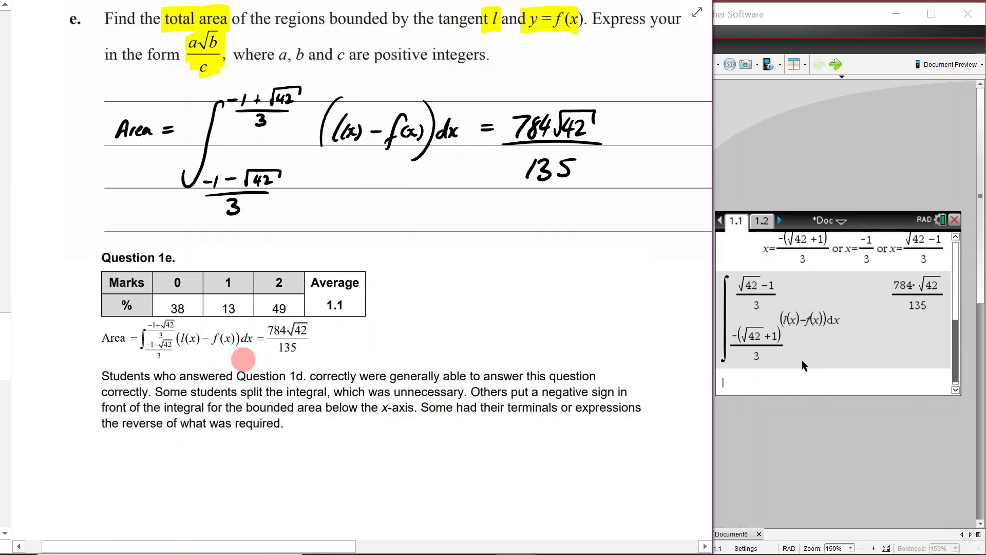
- Review the examiner's comments for Question 1e against the working for parts d and e
scroll(154, 388, "down", 3)
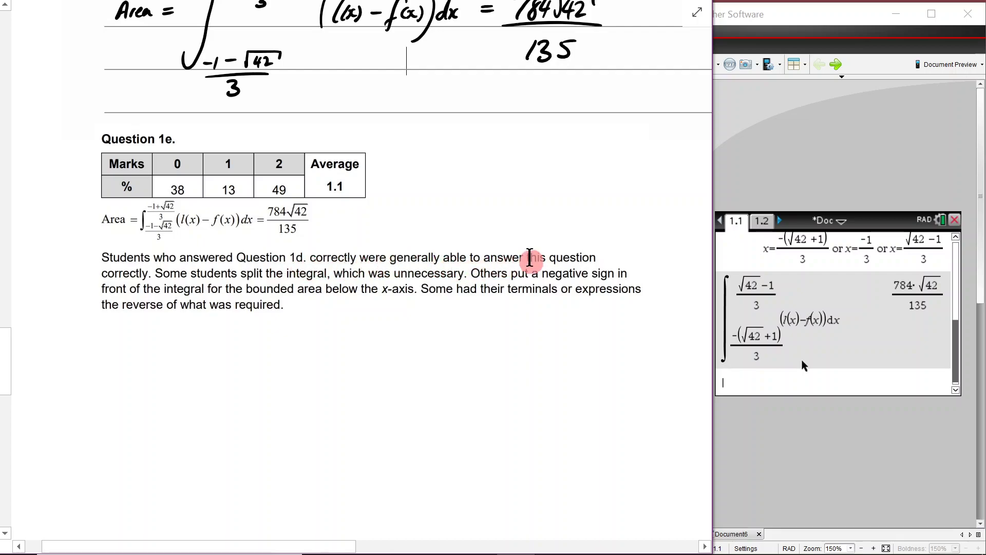
scroll(172, 263, "up", 7)
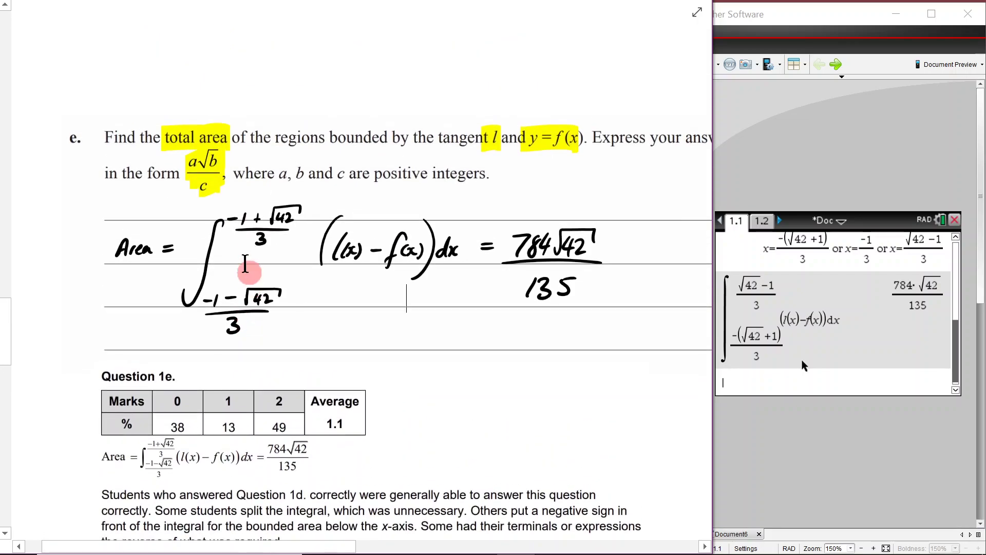
scroll(256, 236, "up", 13)
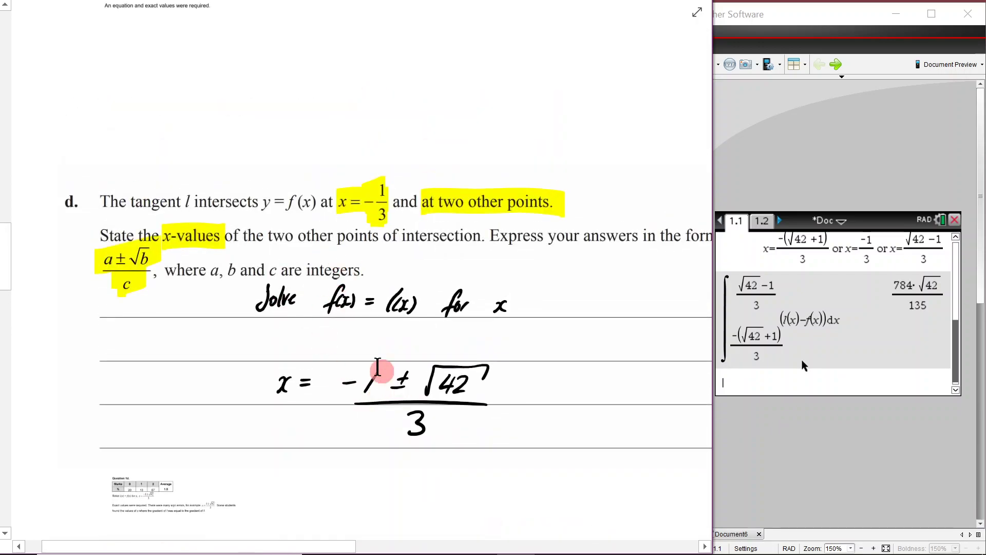
scroll(341, 330, "down", 10)
scroll(373, 237, "up", 8)
scroll(373, 238, "down", 12)
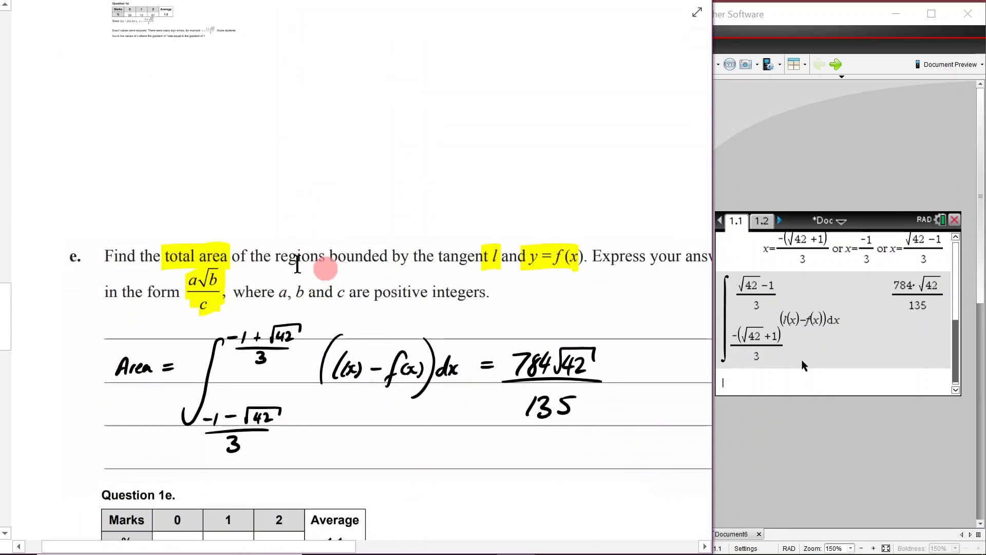
scroll(276, 272, "down", 3)
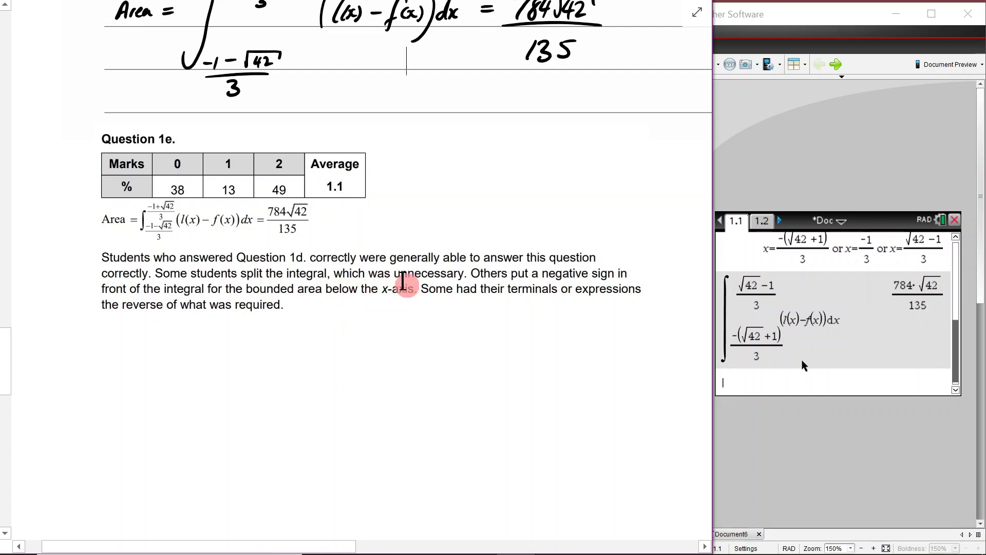
- Shrink the Question 1e examiner's report back to a small thumbnail below the part e working
left_click(426, 273)
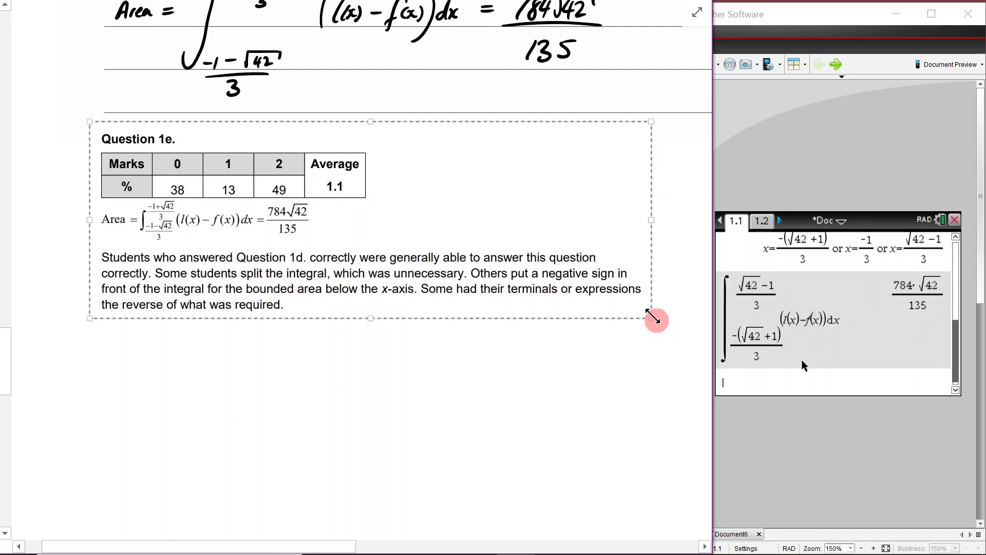
left_click_drag(653, 318, 304, 233)
scroll(308, 241, "up", 3)
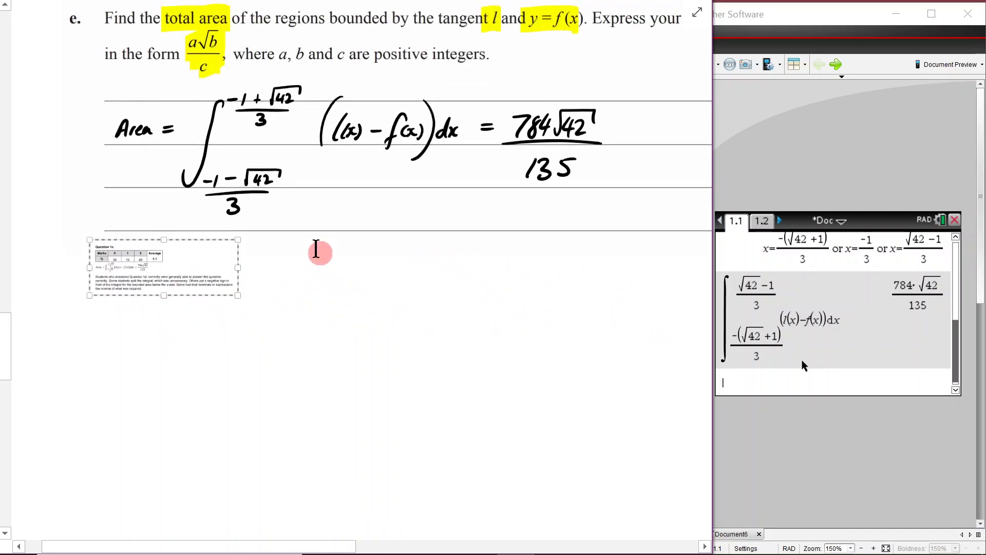
scroll(316, 250, "up", 2)
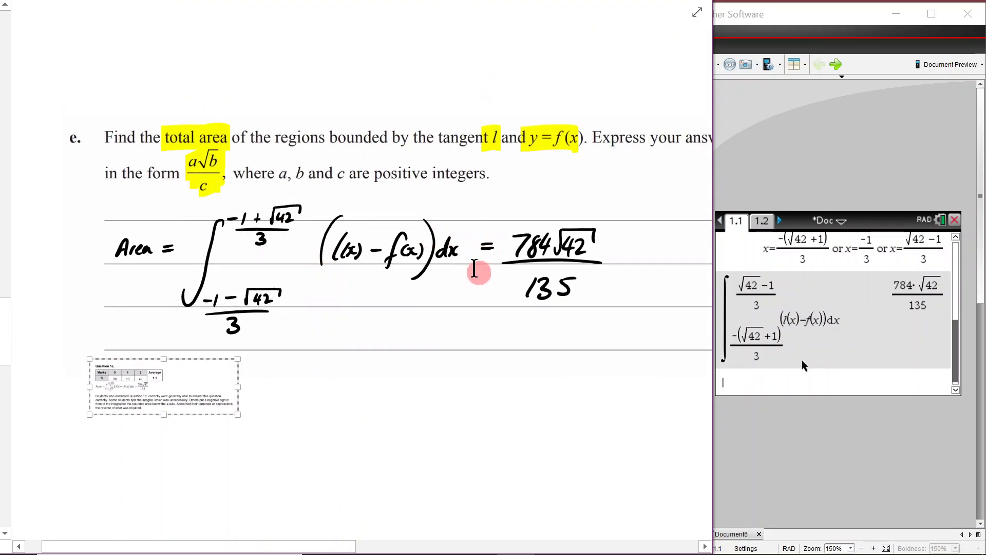
- Highlight the rule p(x) = 3x⁴ + 4x³ + 6(a − 2)x² − 12ax + a², plus a and f(x) = p(x) in part f
scroll(572, 387, "down", 2)
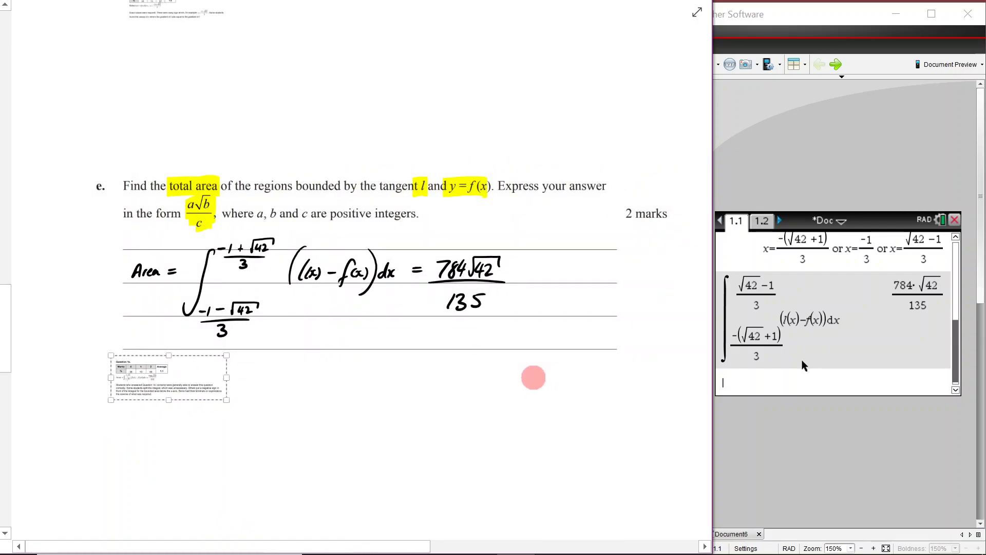
scroll(533, 377, "down", 12)
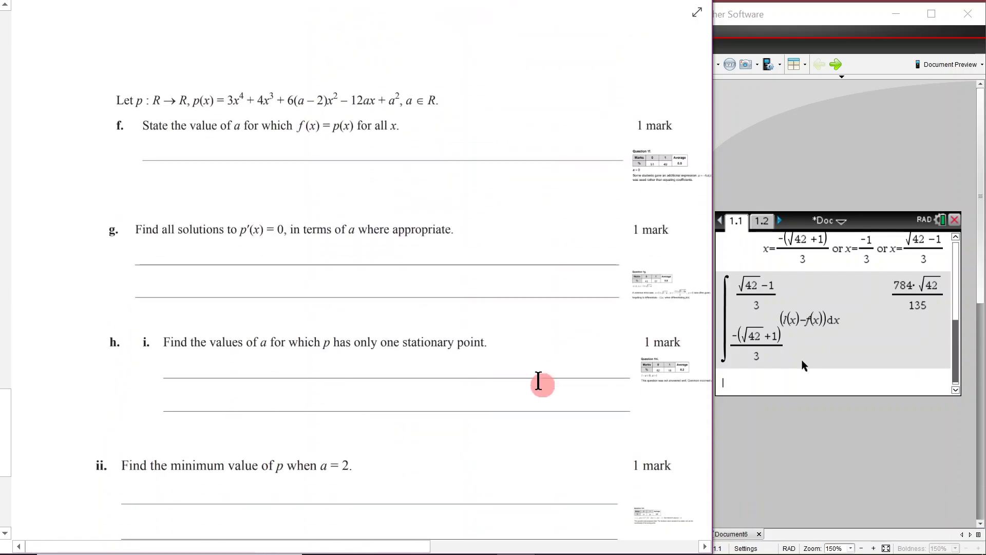
scroll(542, 385, "down", 2)
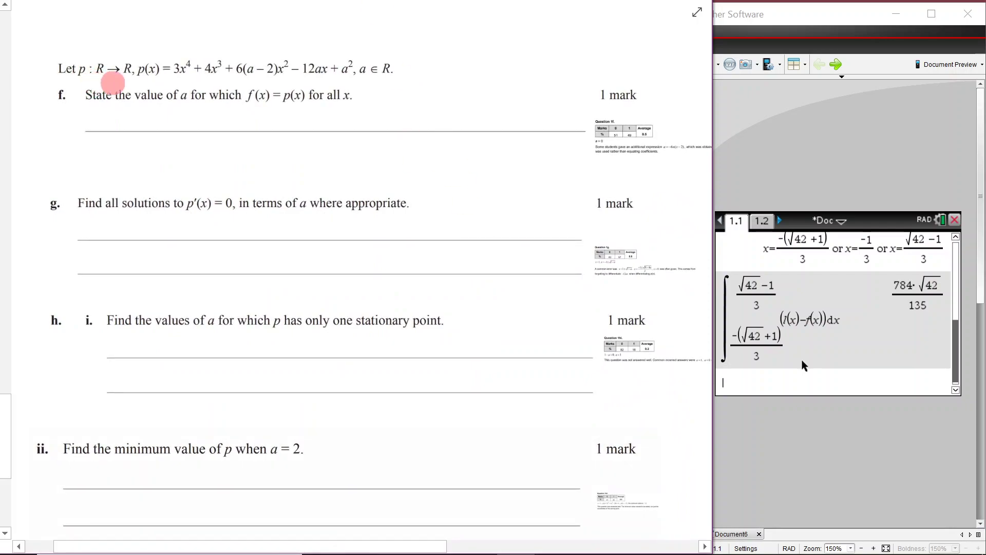
left_click_drag(137, 70, 369, 77)
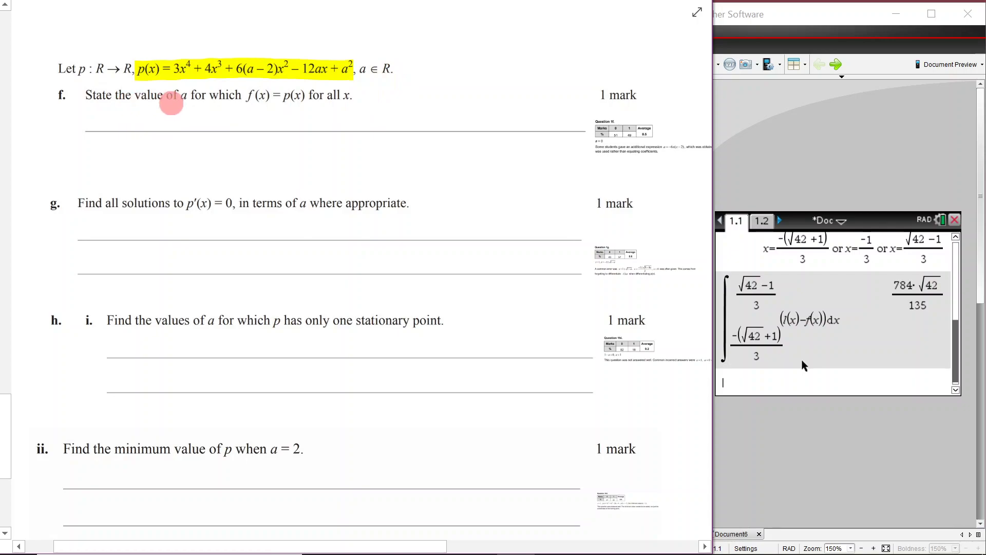
left_click_drag(180, 96, 308, 100)
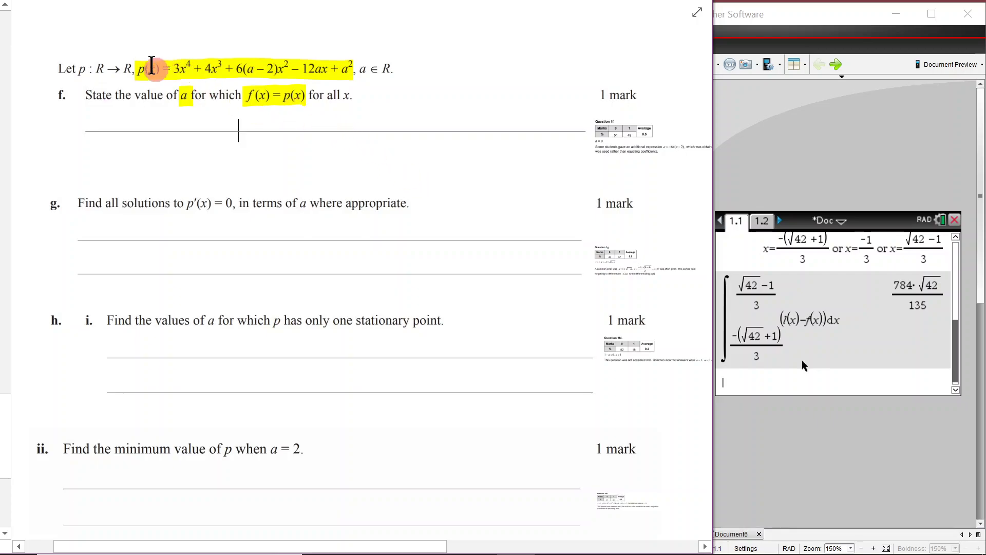
- In TI-Nspire, define p(x):=3x^4+4x^3+6(a−2)x^2−12ax+a^2, entering ax without a multiplication sign
left_click(730, 381)
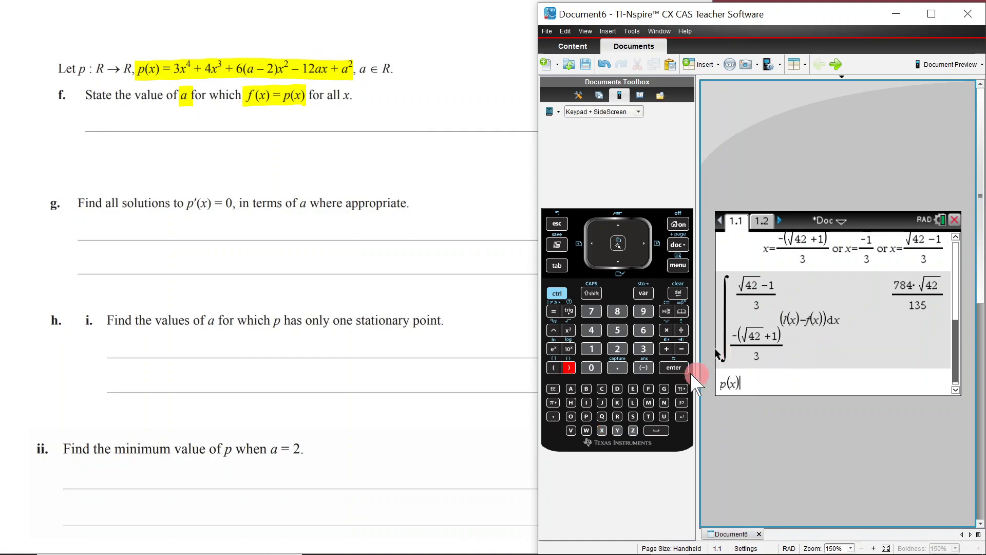
left_click(565, 295)
left_click(666, 312)
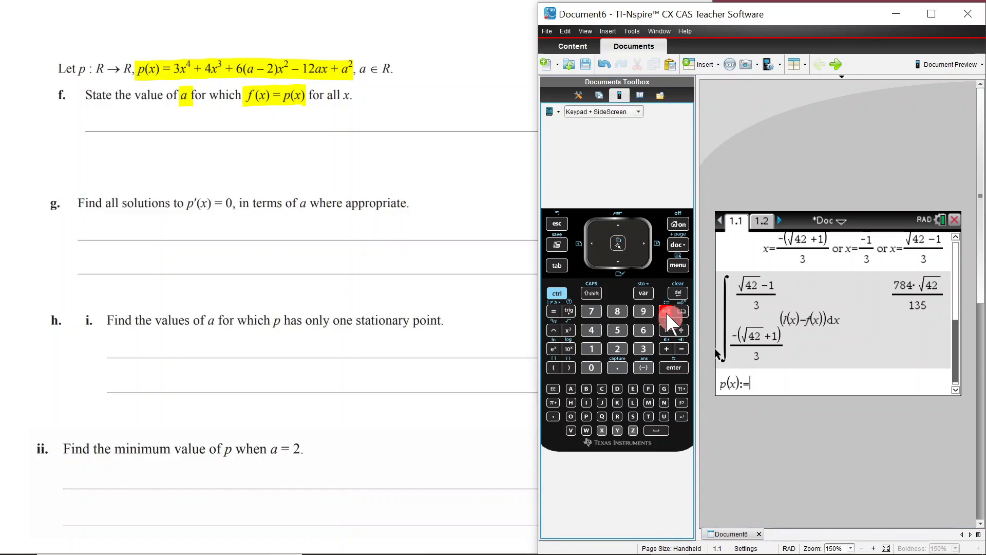
type("3x^")
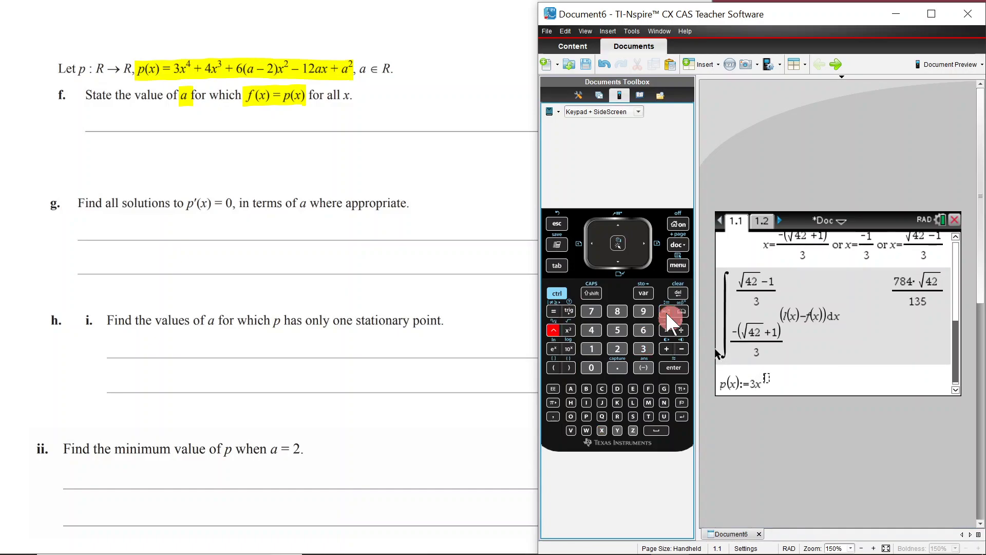
type("4")
key("Right")
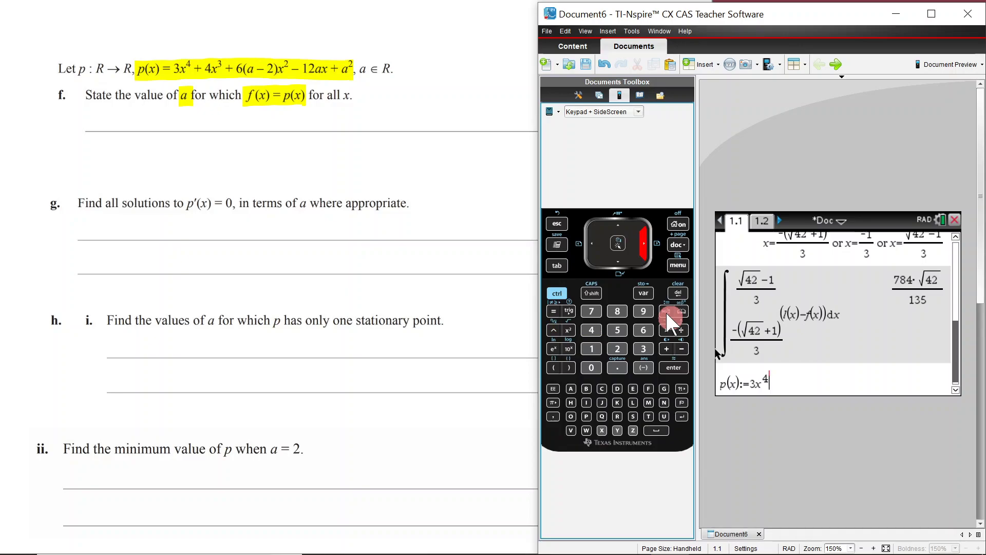
type("+4x^")
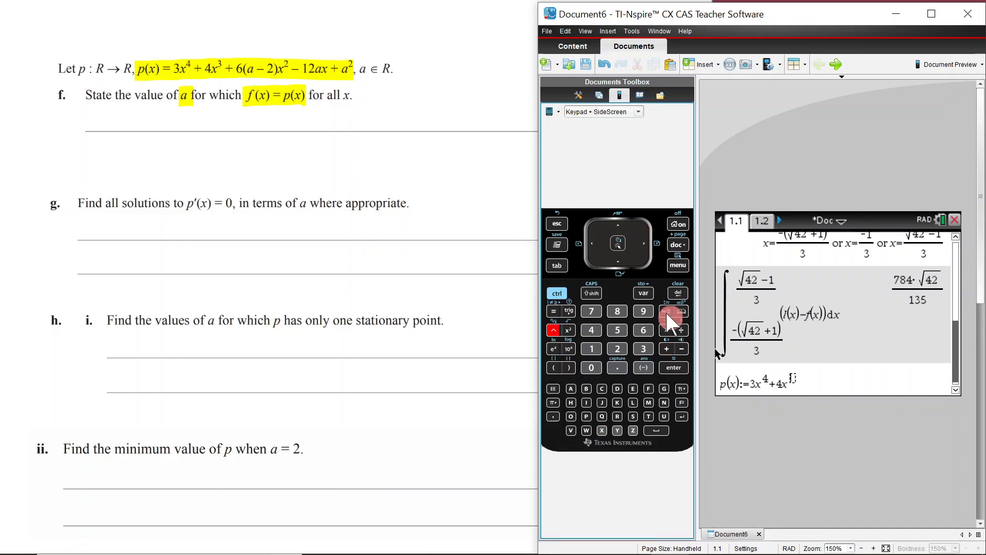
type("3")
key("Right")
type("+6(a-2)")
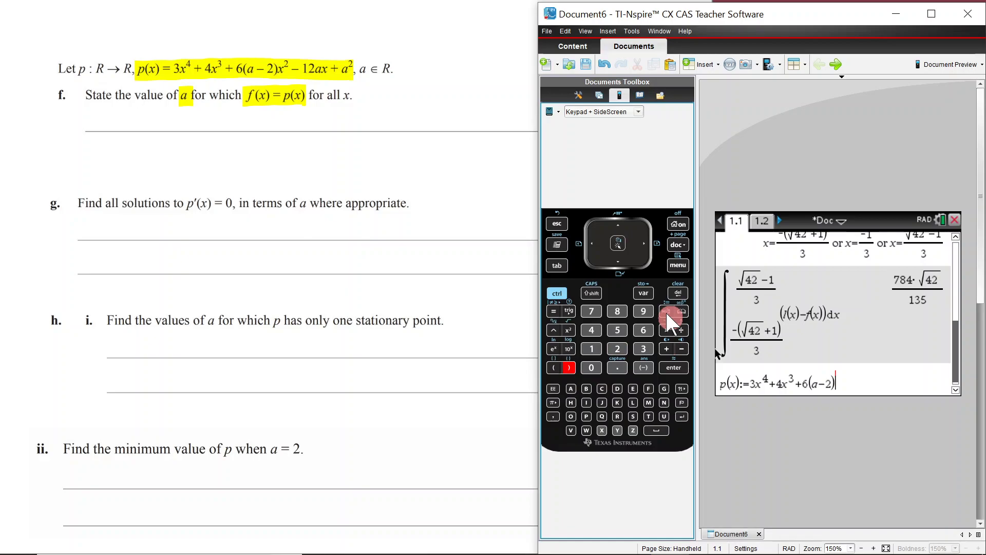
type("x^2")
key("Right")
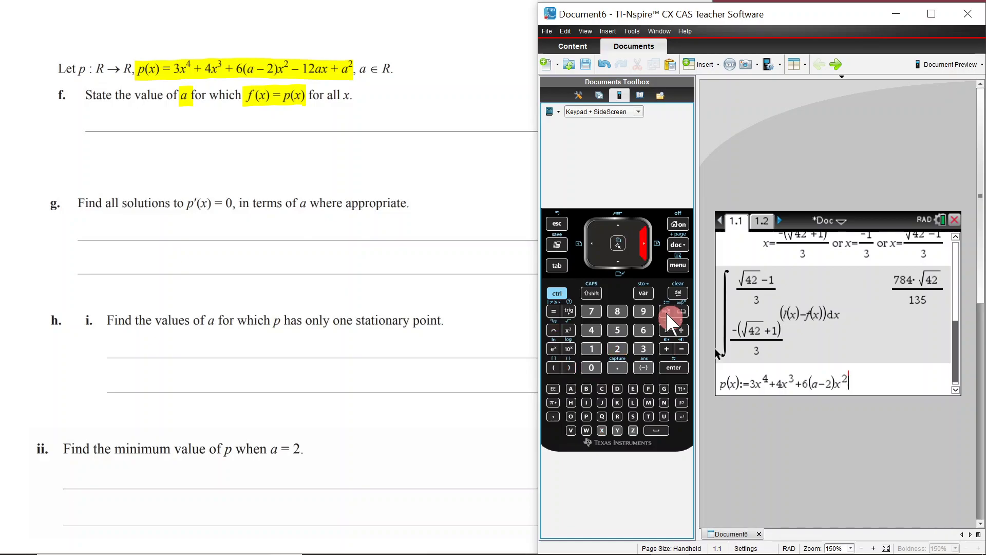
type("-12ax")
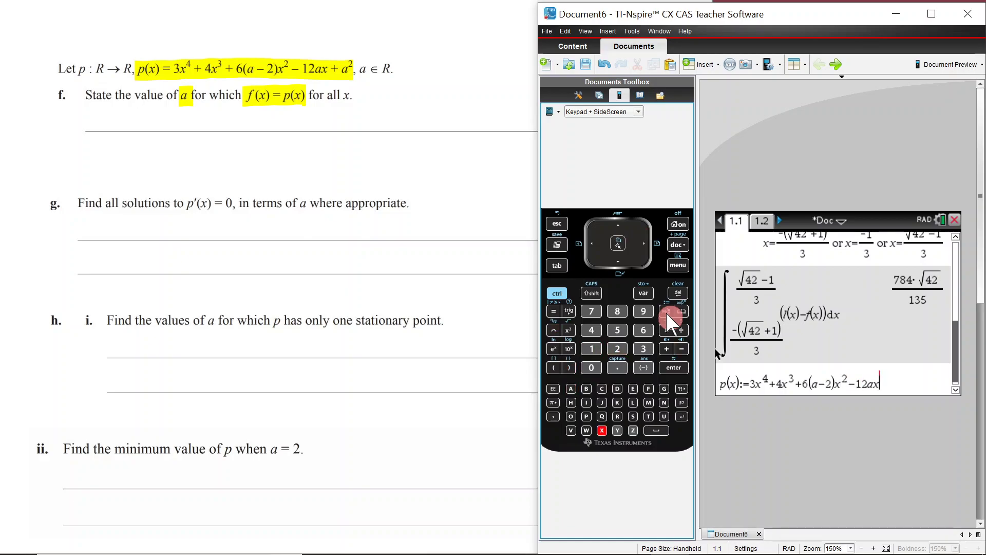
type("+a^2")
key("Right")
key("Return")
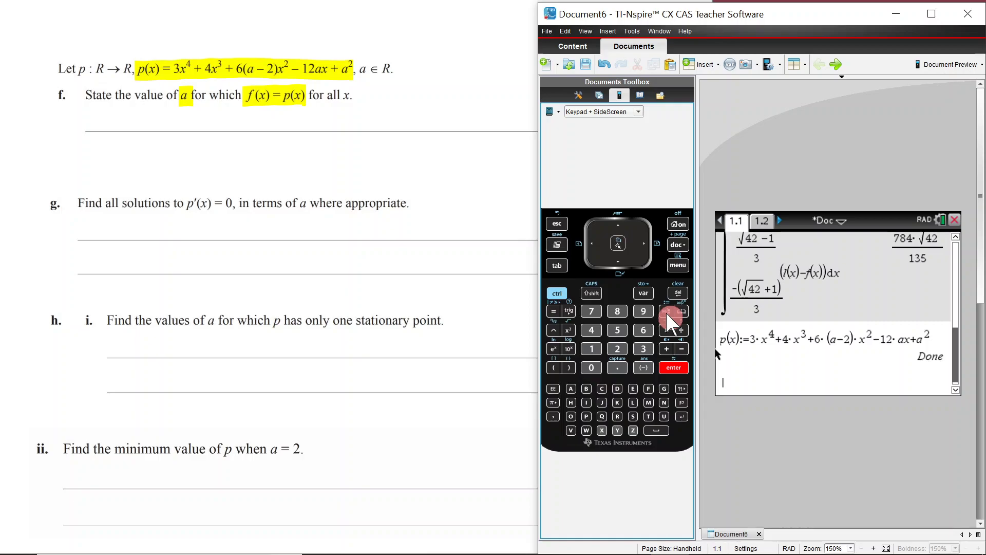
- Evaluate p(x) in the calculator to check the stored definition
type("P(x)")
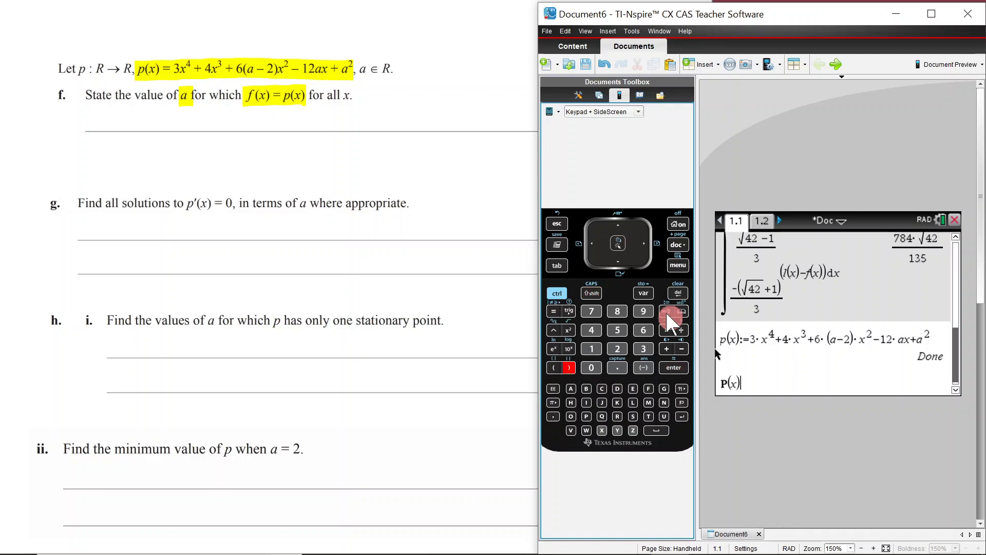
key("BackSpace")
key("BackSpace")
key("BackSpace")
key("BackSpace")
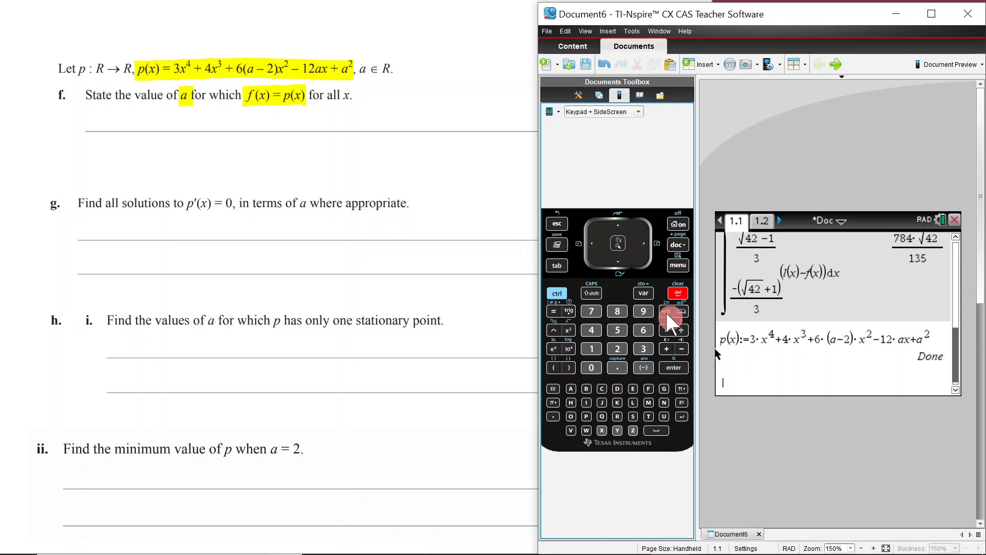
type("p(x)")
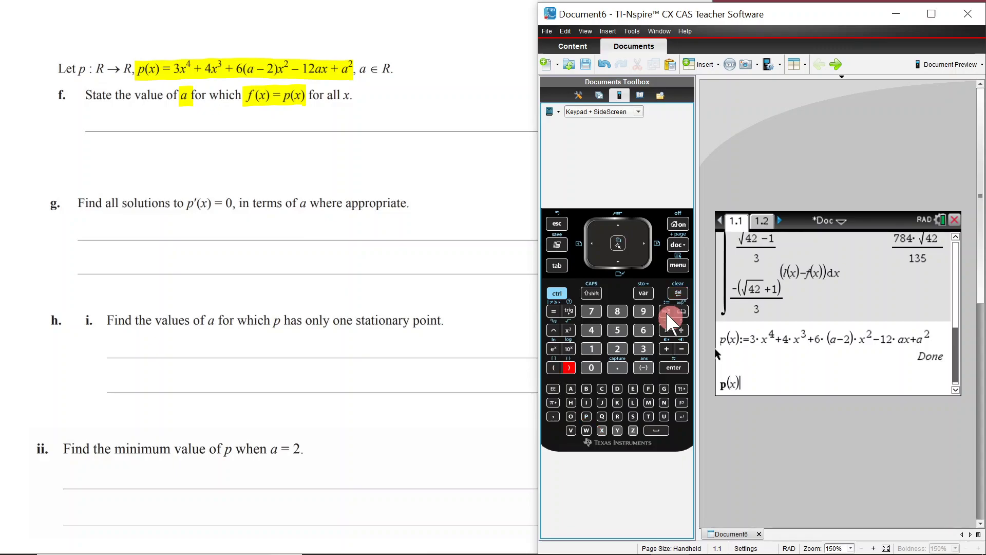
key("Return")
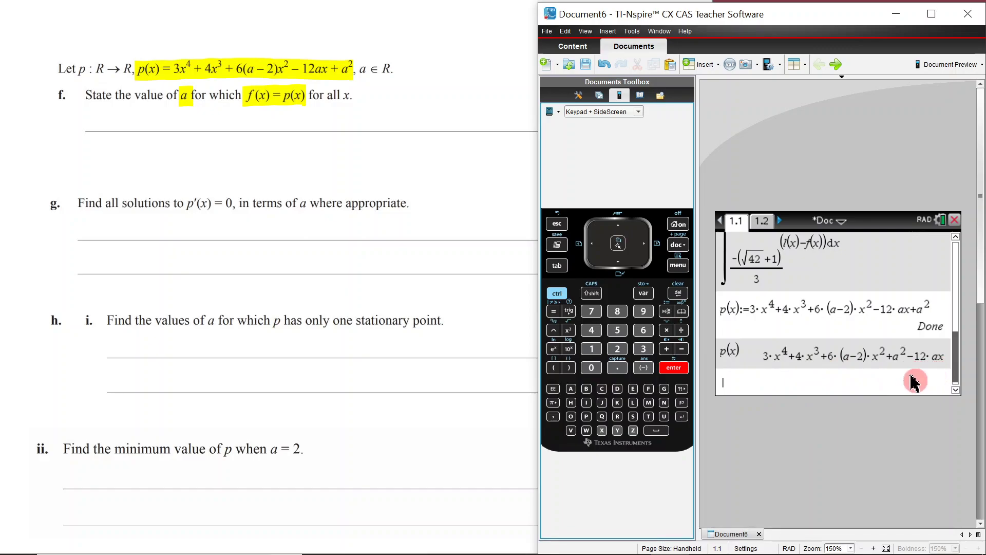
- Redefine p(x) in the calculator with a multiplication sign between a and x in the 12ax term, and evaluate p(x) to check it
key("Up")
key("Up")
key("Up")
key("Up")
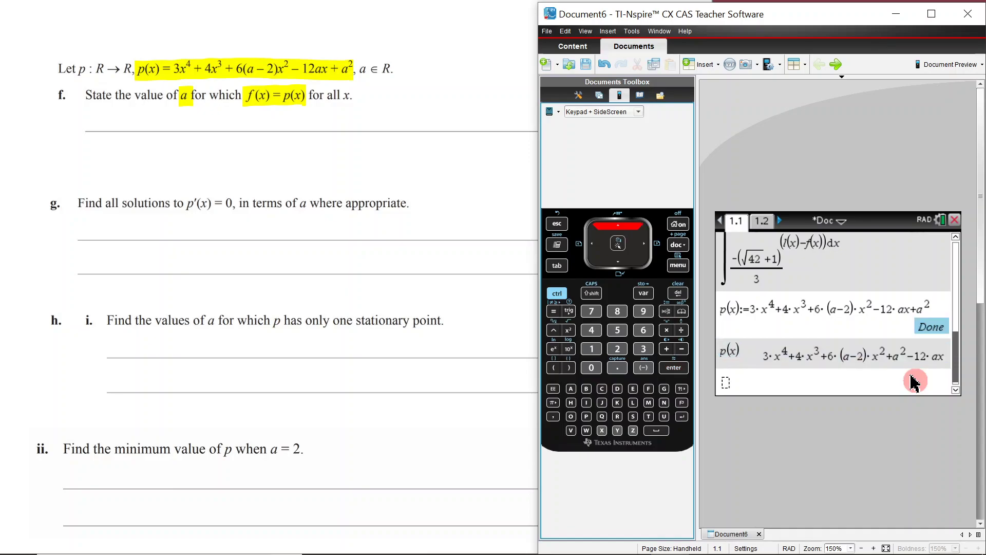
key("Return")
key("Left")
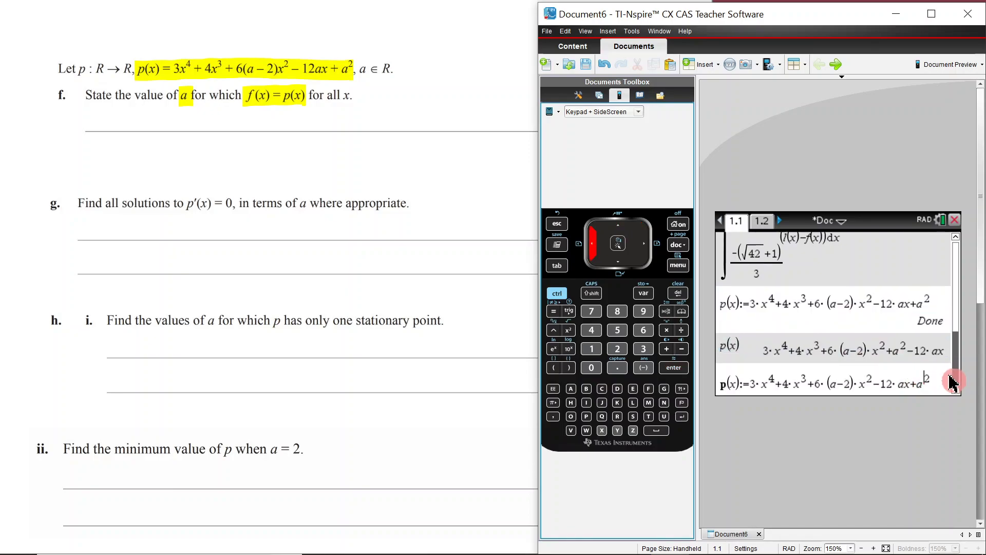
key("Left")
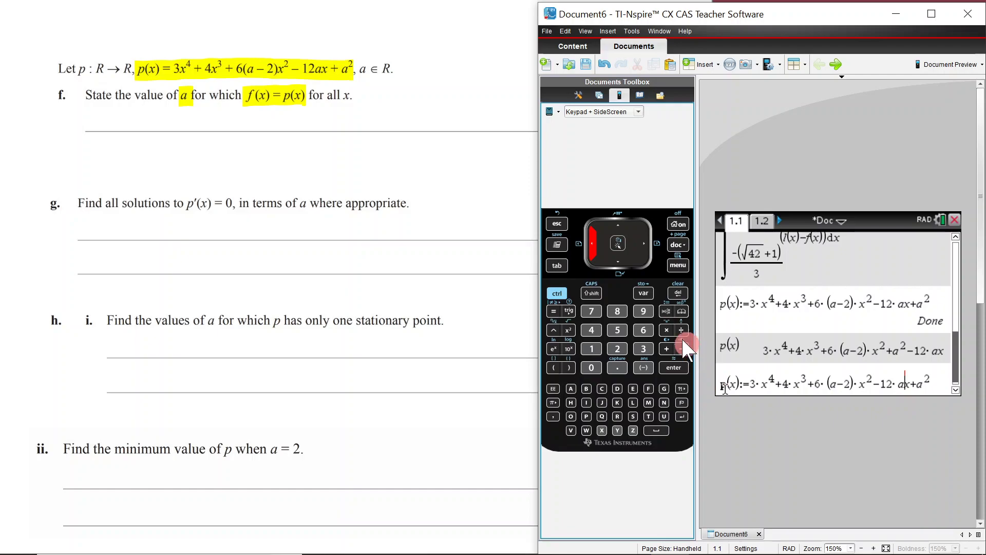
left_click(668, 332)
left_click(933, 394)
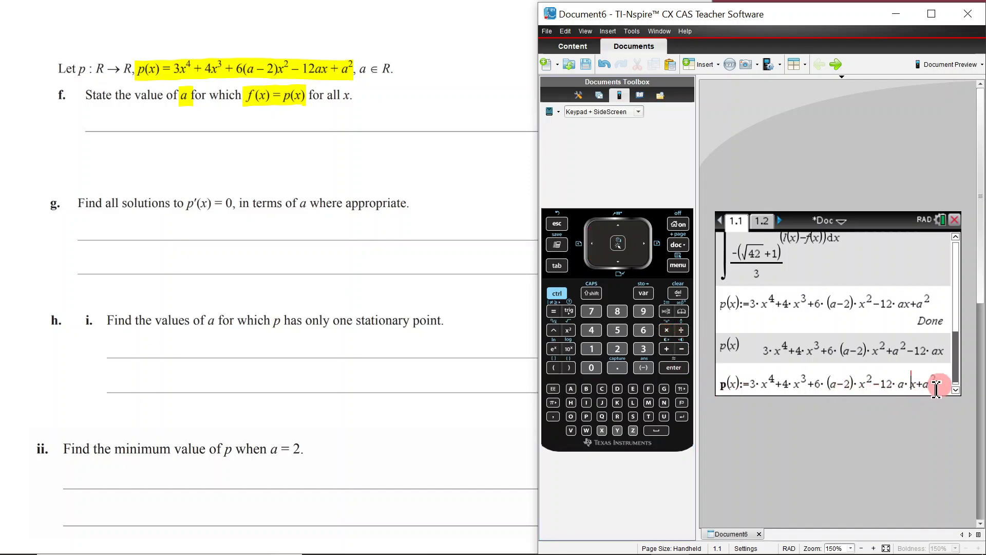
key("Return")
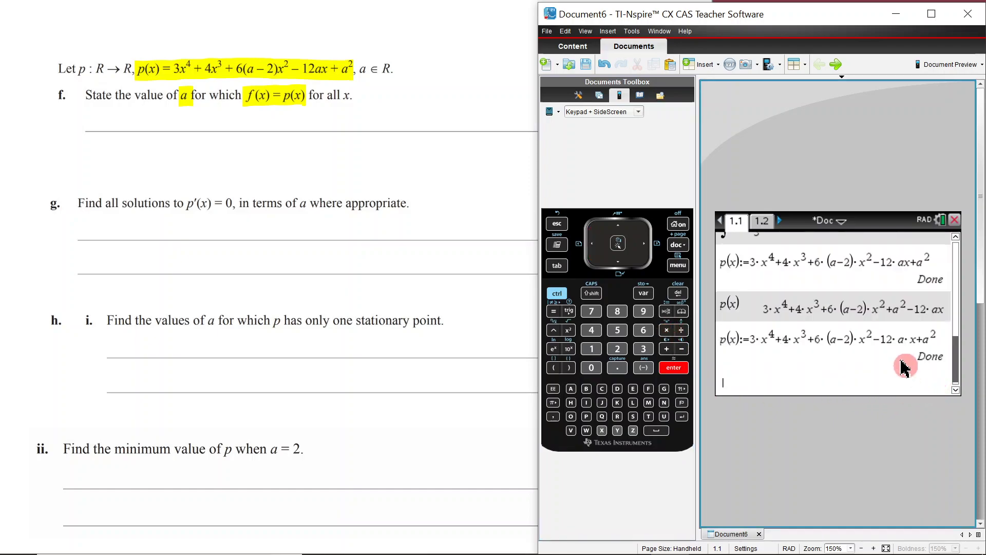
type("p(x")
key("Return")
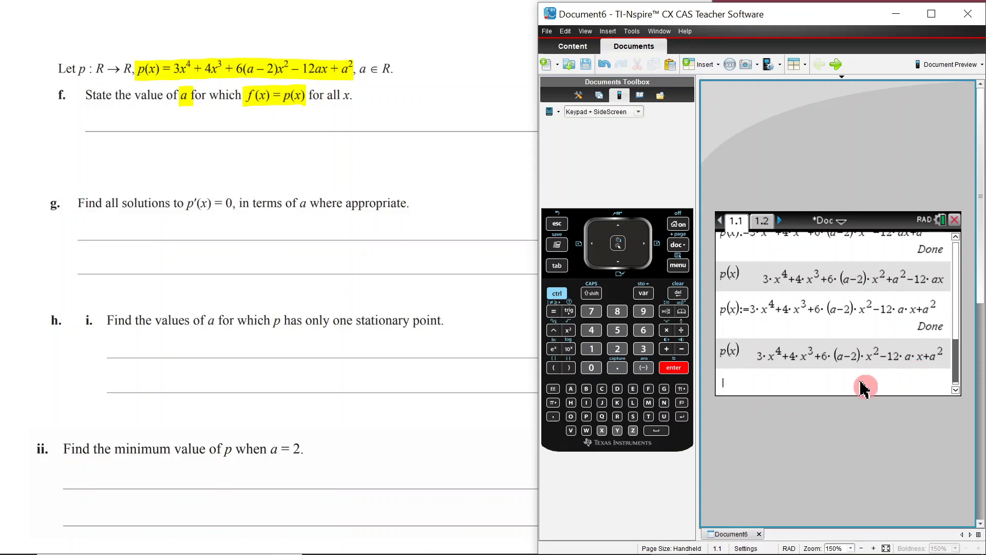
- Solve p(x) = f(x) for x in the calculator and inspect the solutions
type("Solv")
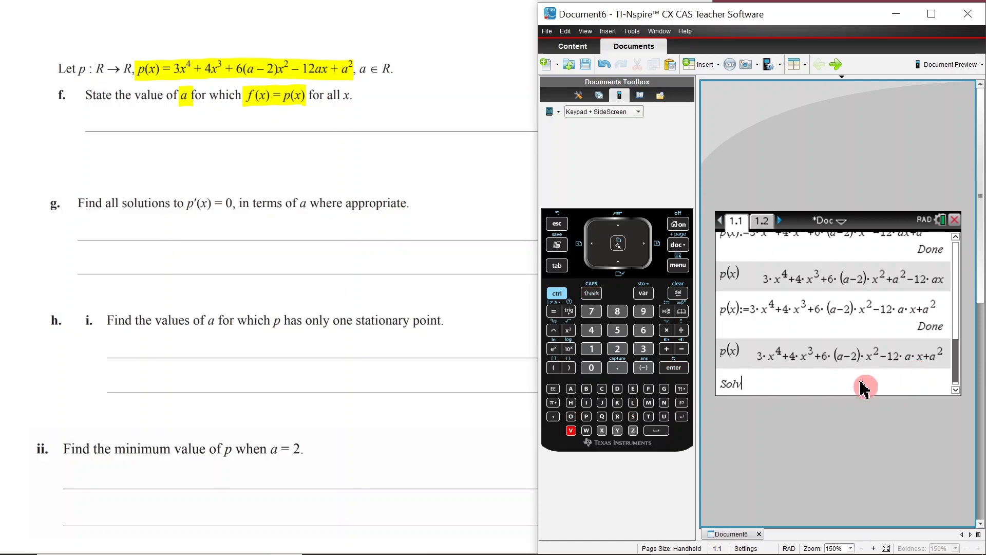
type("(")
key("BackSpace")
type("e(p(x")
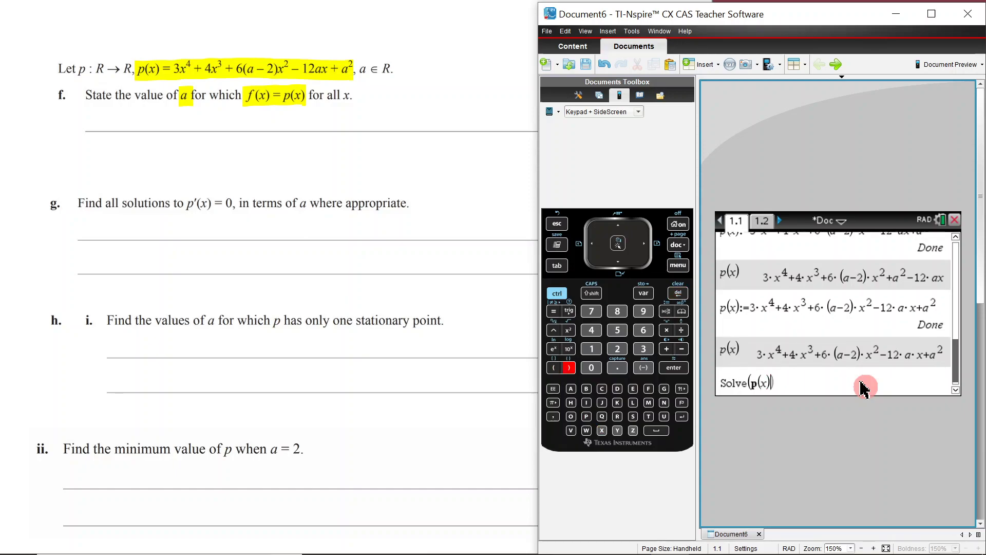
type("=f(x)")
type(",x)")
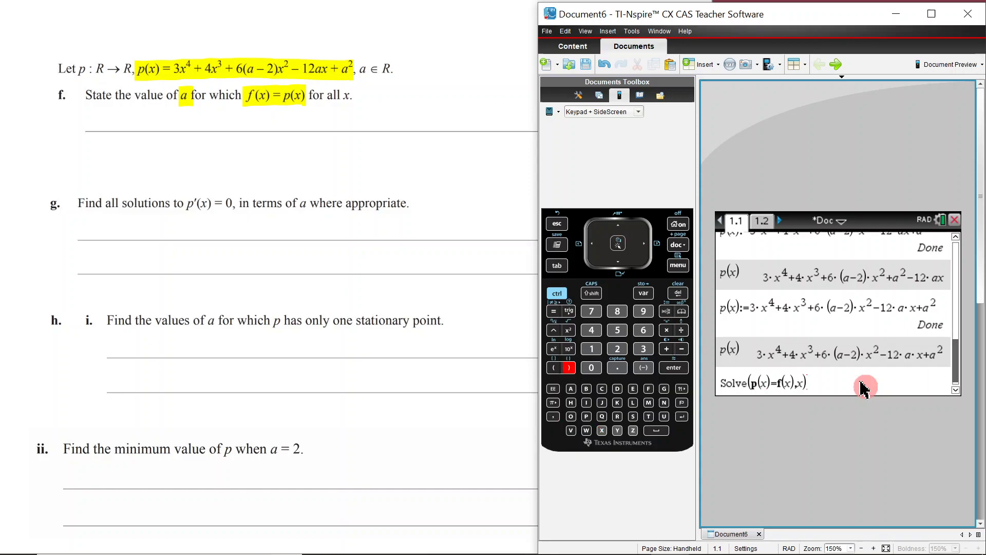
key("Return")
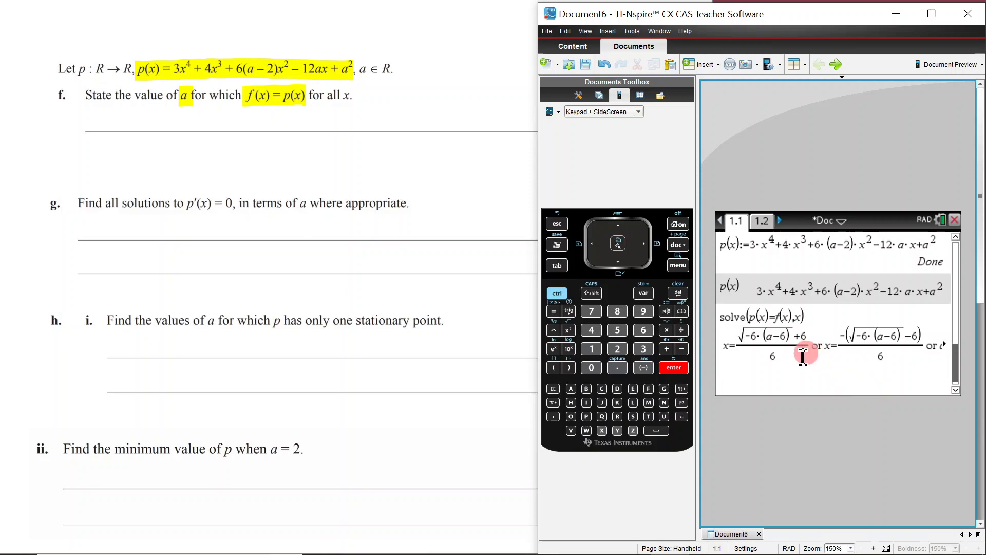
left_click(855, 337)
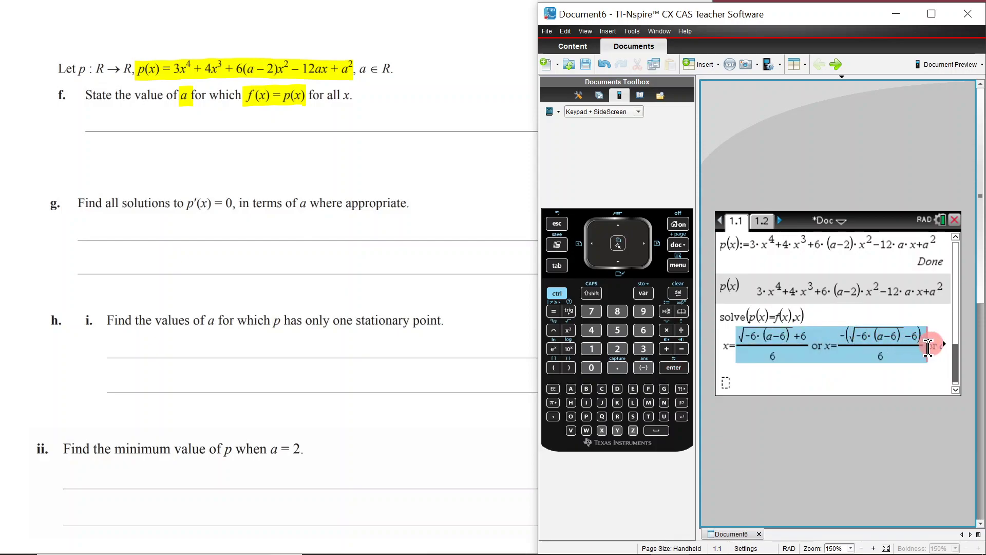
left_click(834, 388)
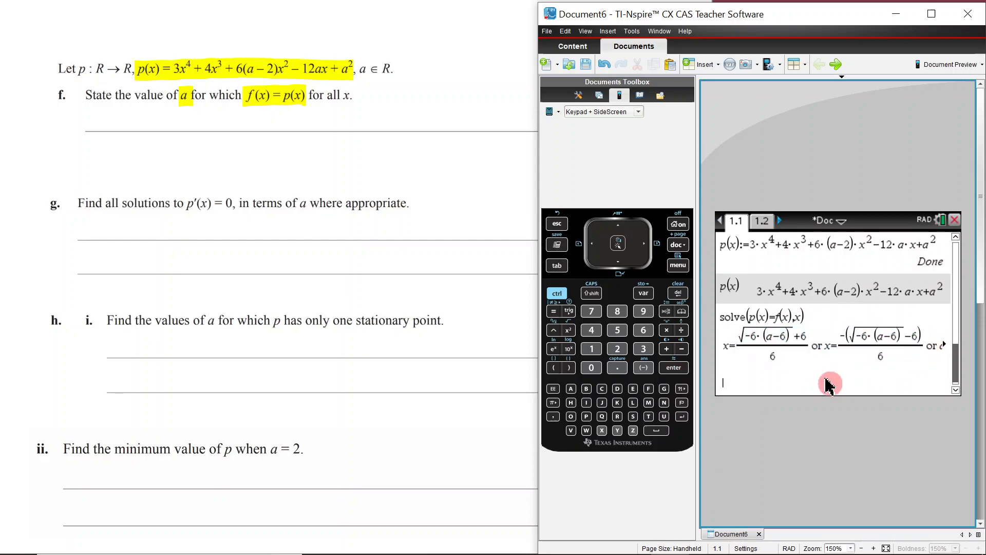
- Re-highlight a in the part f question and solve p(x) = f(x) for a in the calculator
left_click(181, 93)
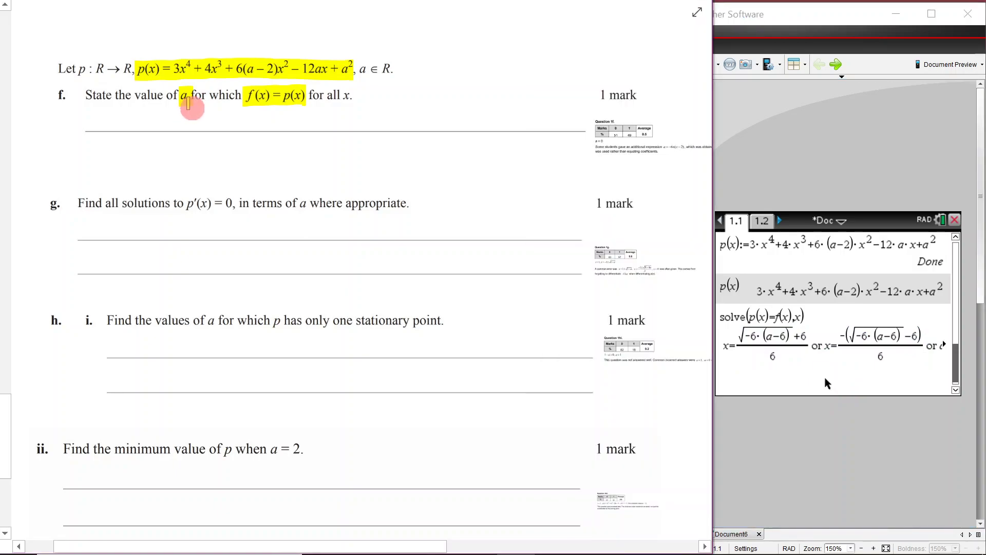
left_click_drag(181, 93, 183, 106)
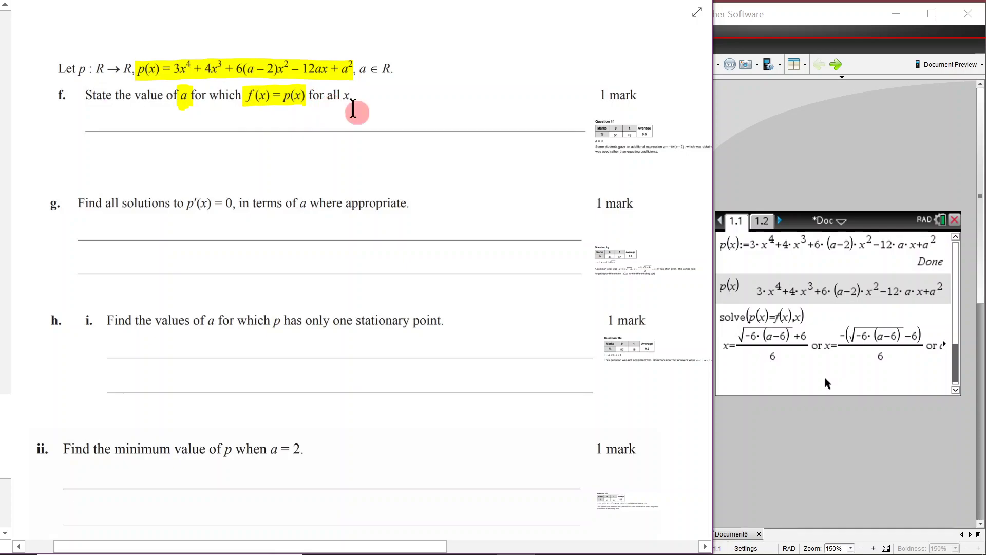
left_click(758, 386)
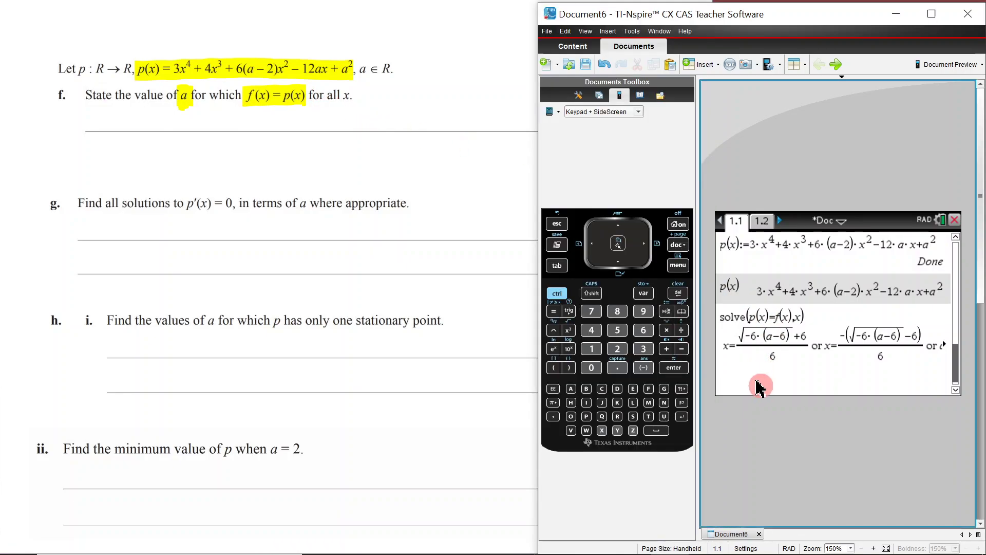
key("Up")
key("Up")
key("Return")
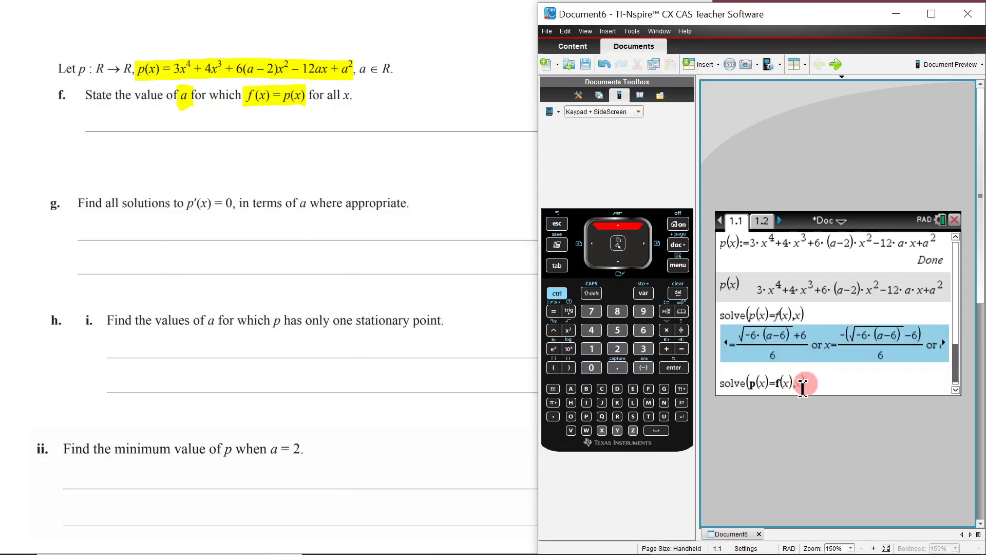
key("BackSpace")
type("a")
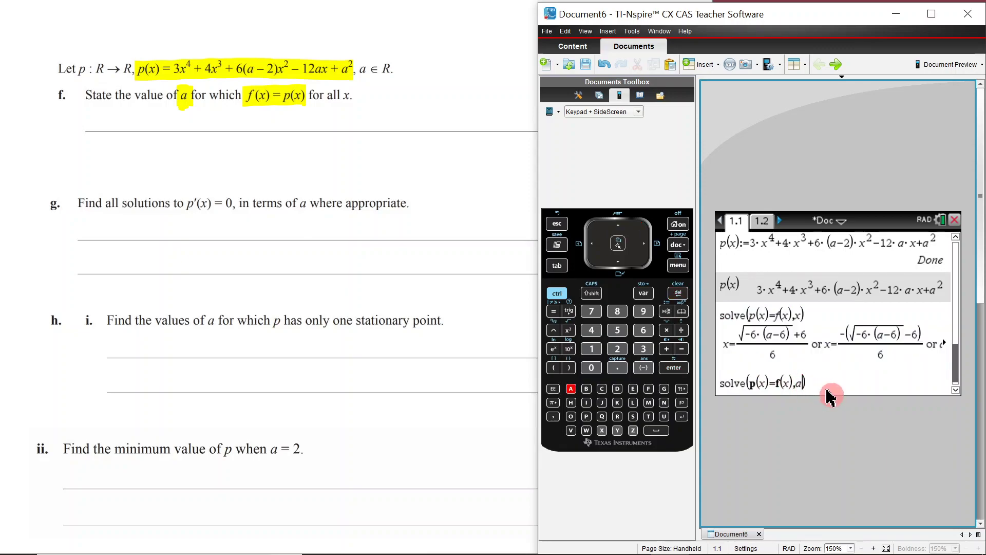
key("Return")
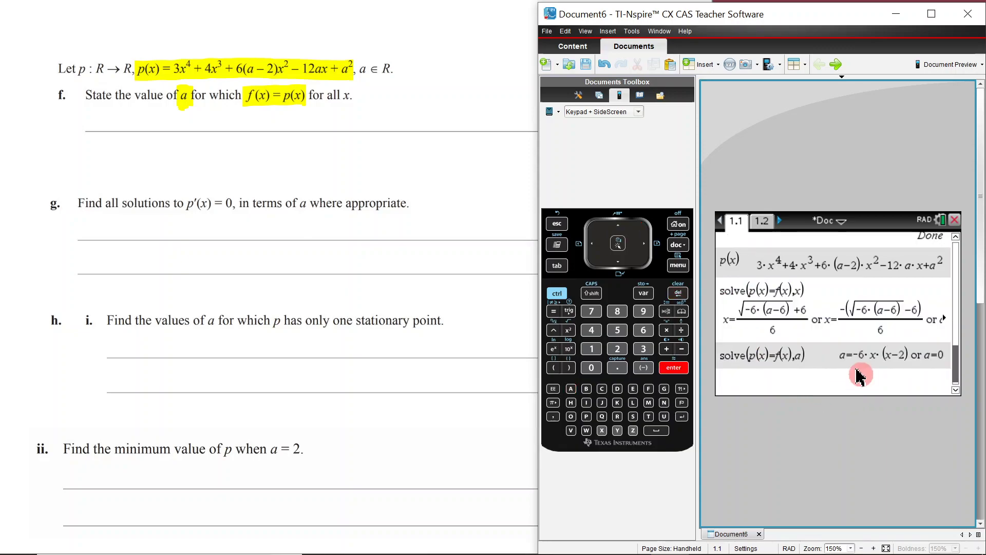
left_click_drag(837, 354, 955, 354)
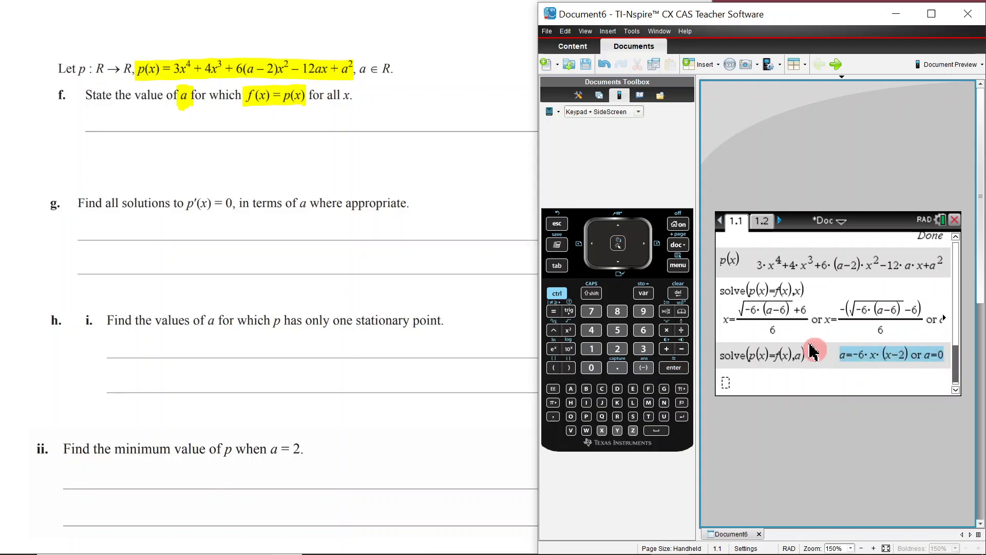
scroll(367, 334, "up", 3)
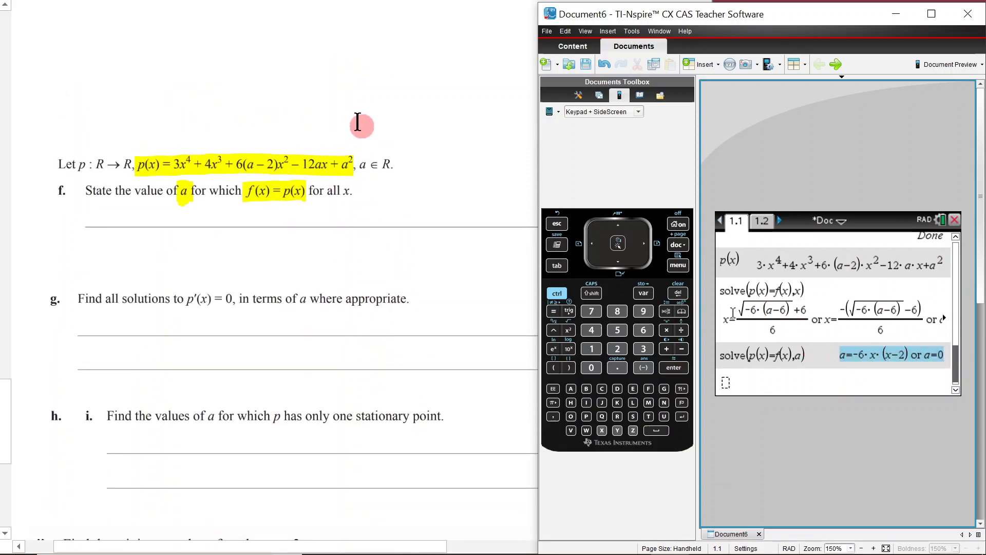
left_click(462, 198)
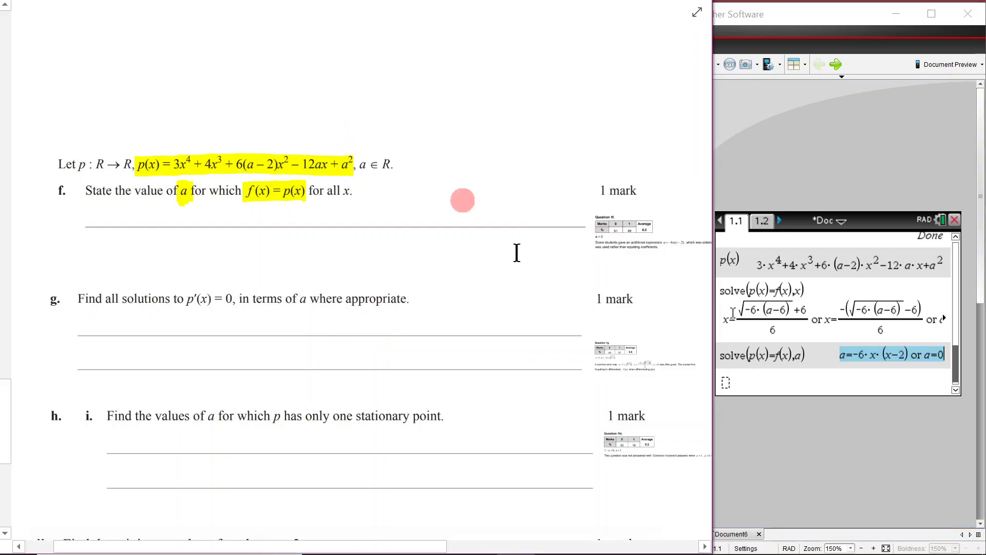
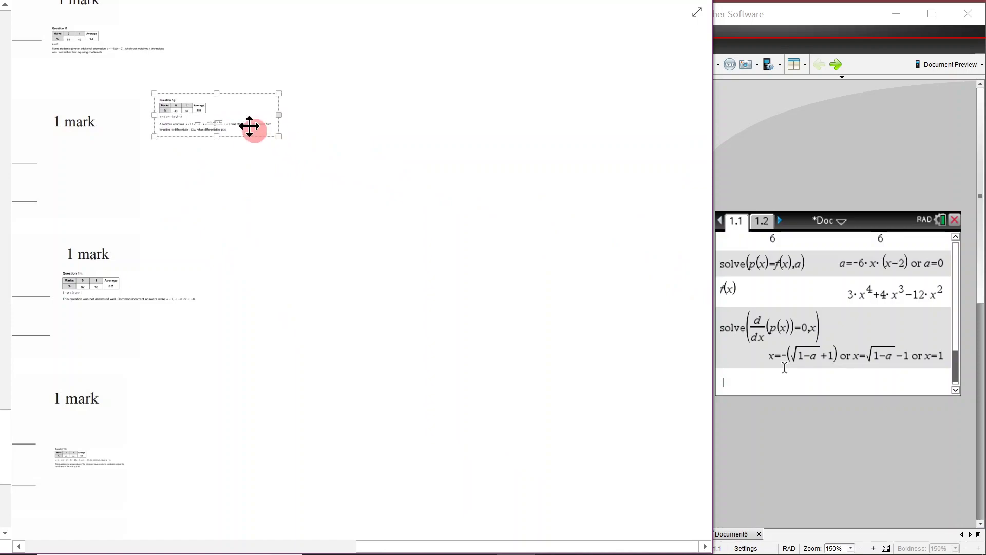
- Move the small Question 1g examiner's report back under the part g mark allocation
left_click(179, 107)
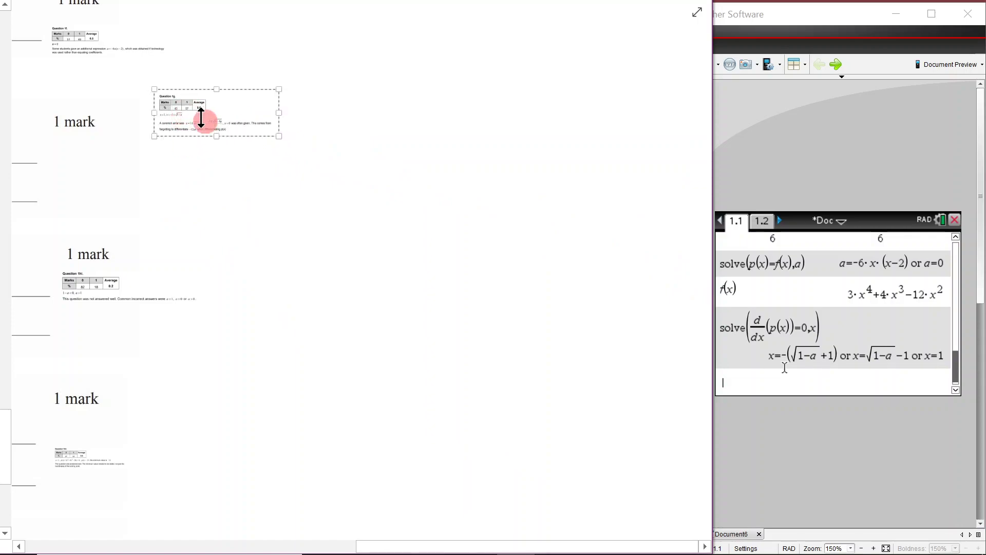
mouse_move(209, 110)
left_mouse_down()
mouse_move(121, 154)
mouse_move(140, 166)
left_mouse_up()
left_click(475, 367)
scroll(475, 366, "left", 10)
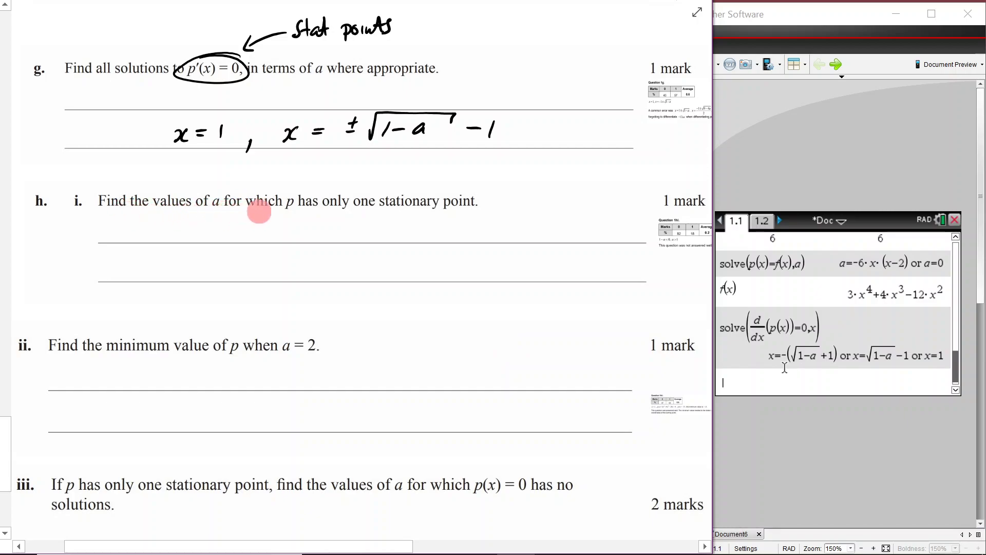
- Double-underline "only one stationary point" in part h.i and the "Stat points" note, and circle the g label with an arrow down to part h
left_click_drag(325, 210, 501, 218)
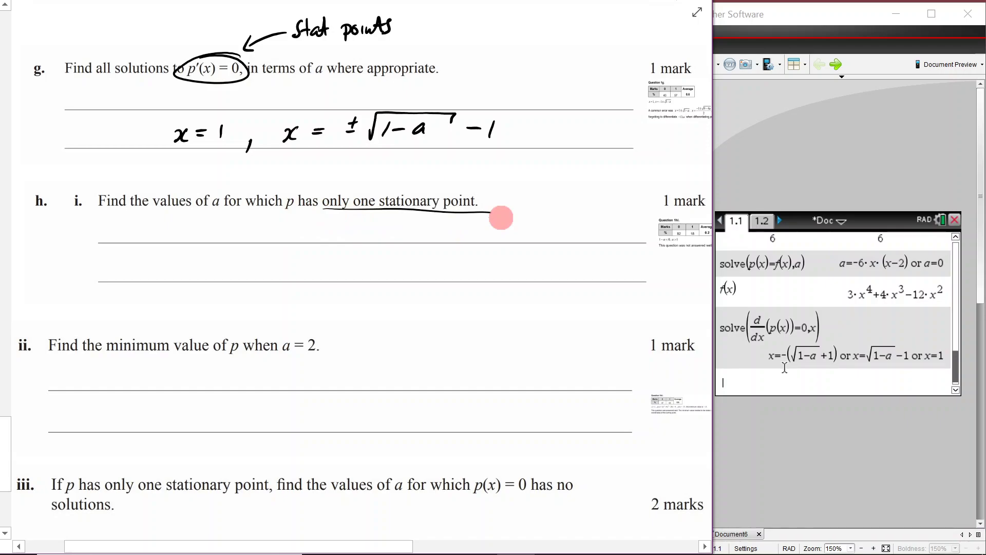
left_click_drag(295, 46, 417, 45)
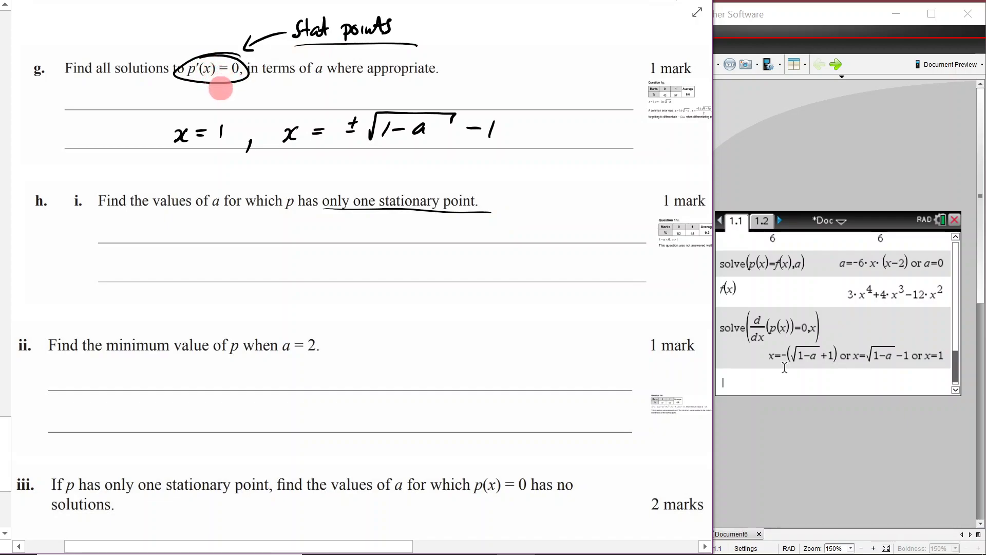
left_click_drag(44, 74, 59, 66)
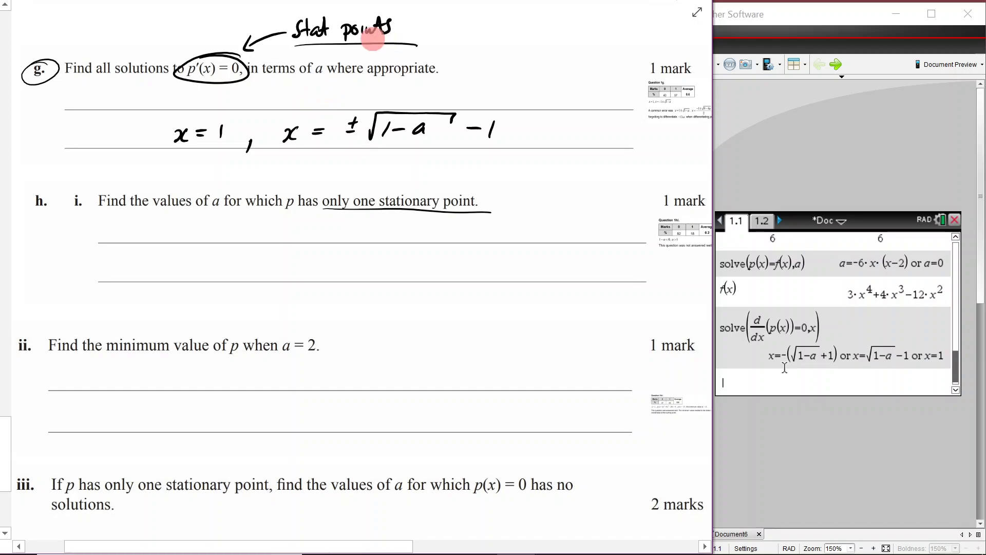
left_click_drag(295, 47, 420, 50)
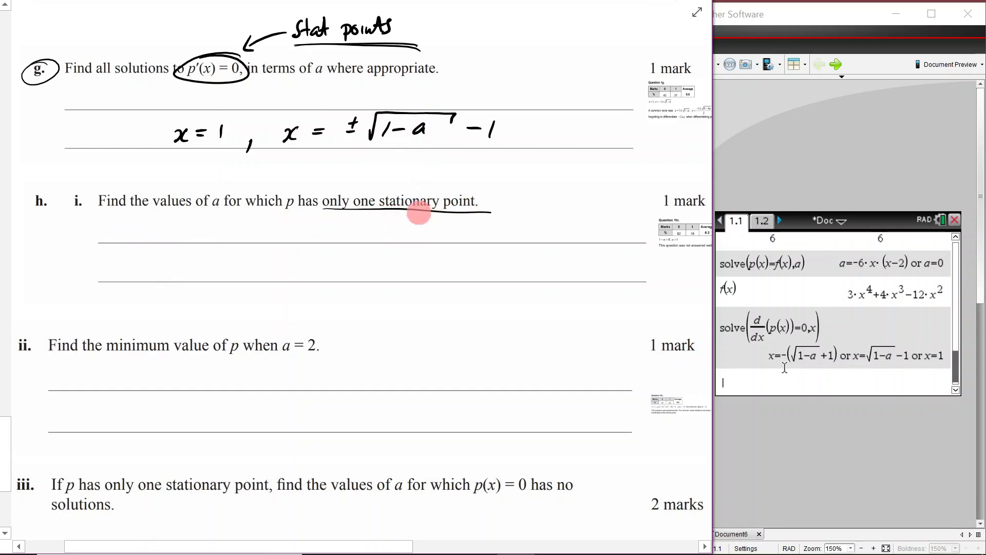
left_click_drag(321, 210, 464, 214)
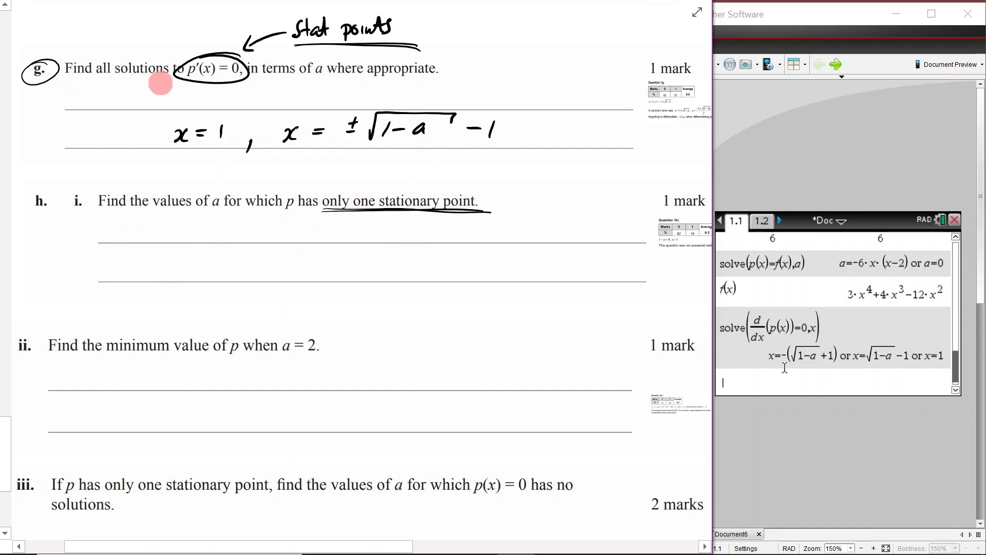
left_click_drag(38, 90, 36, 172)
left_click_drag(29, 149, 47, 160)
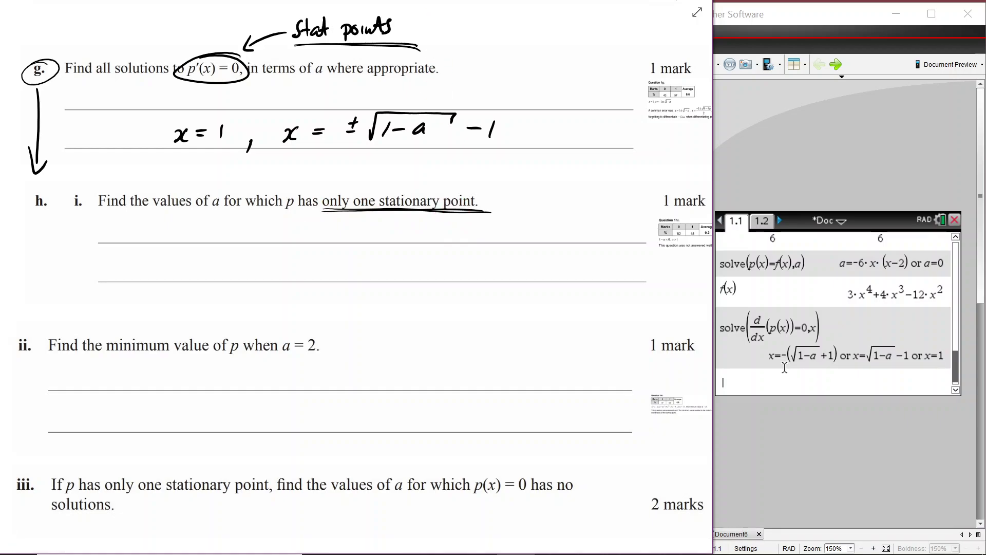
- Highlight 1 − a under the root in the part g answer and write 1 − a < 0 and 1 < a for part h.i
left_click_drag(379, 129, 435, 129)
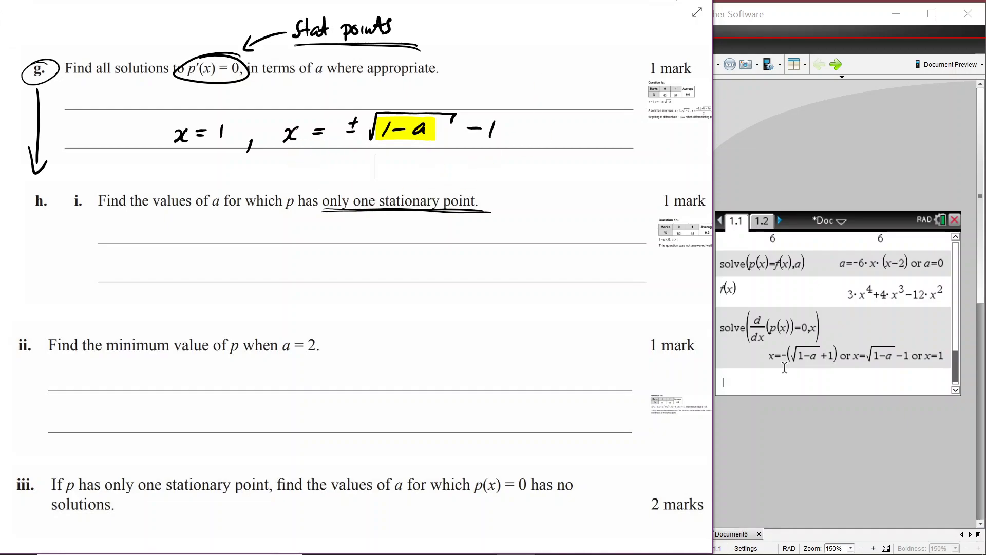
mouse_move(252, 225)
left_mouse_down()
mouse_move(243, 240)
mouse_move(272, 229)
mouse_move(337, 235)
mouse_move(360, 223)
left_mouse_up()
left_click_drag(256, 264, 365, 274)
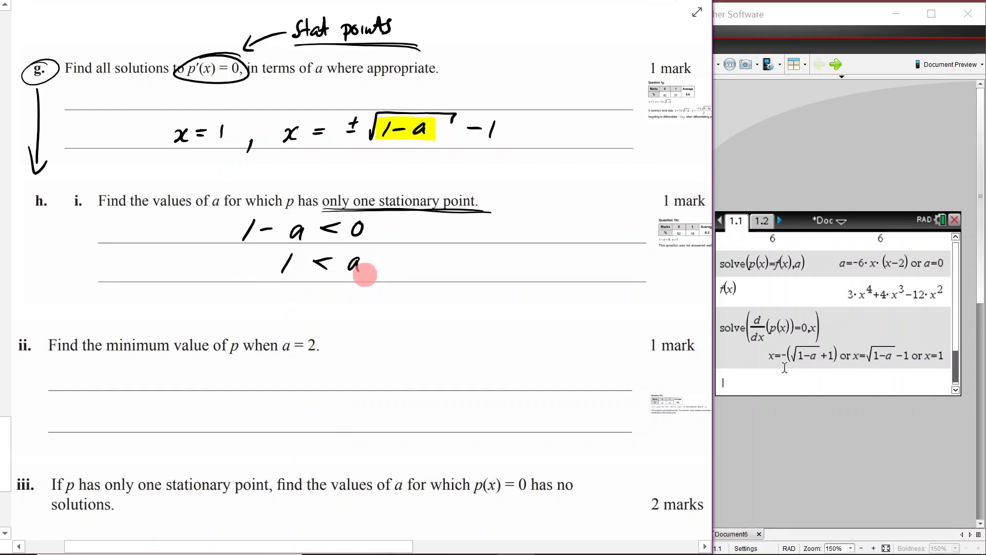
- Write the conclusion ∴ a > 1 beside the part h.i working and highlight a > 1 in yellow
left_click(435, 261)
left_click(433, 271)
left_click(440, 271)
mouse_move(494, 260)
left_mouse_down()
mouse_move(496, 272)
mouse_move(542, 272)
left_mouse_up()
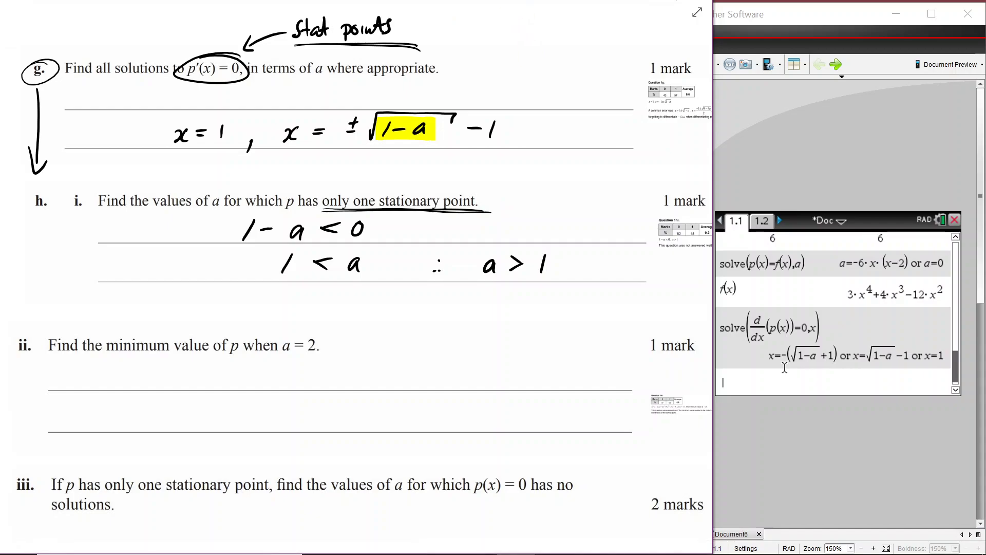
left_click_drag(474, 265, 551, 266)
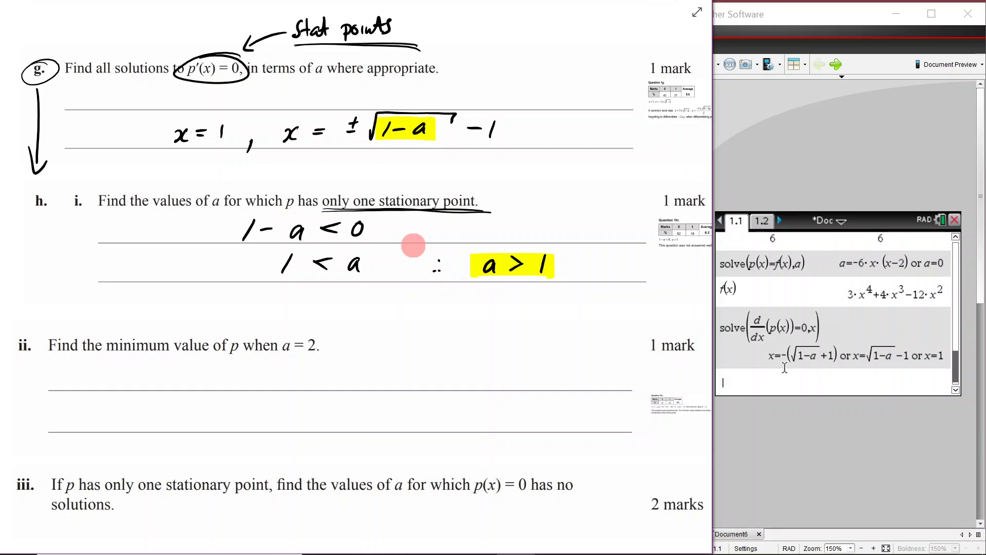
- Enlarge the Question 1hi examiner's report beside part h.i to read its mark distribution and comments
left_click_drag(413, 246, 234, 341)
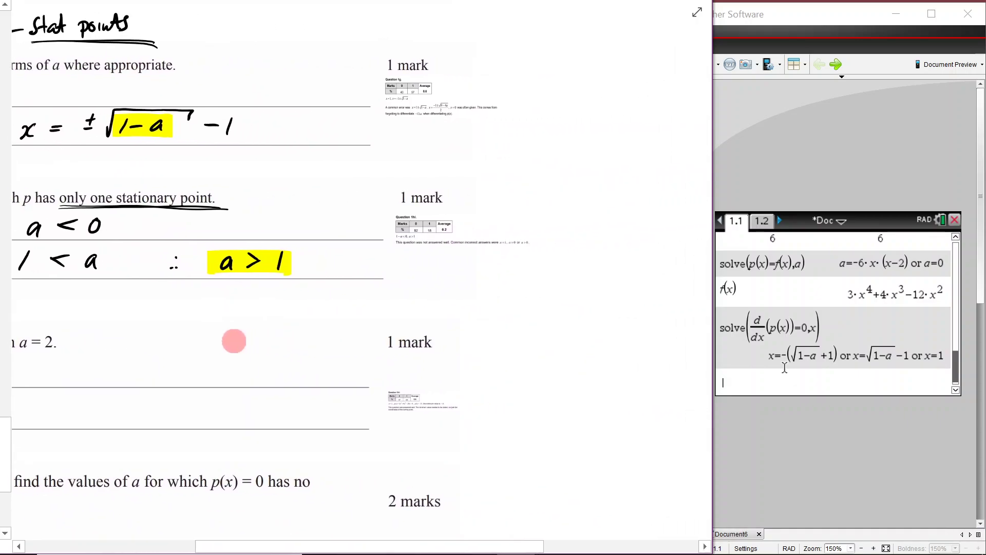
left_click(472, 231)
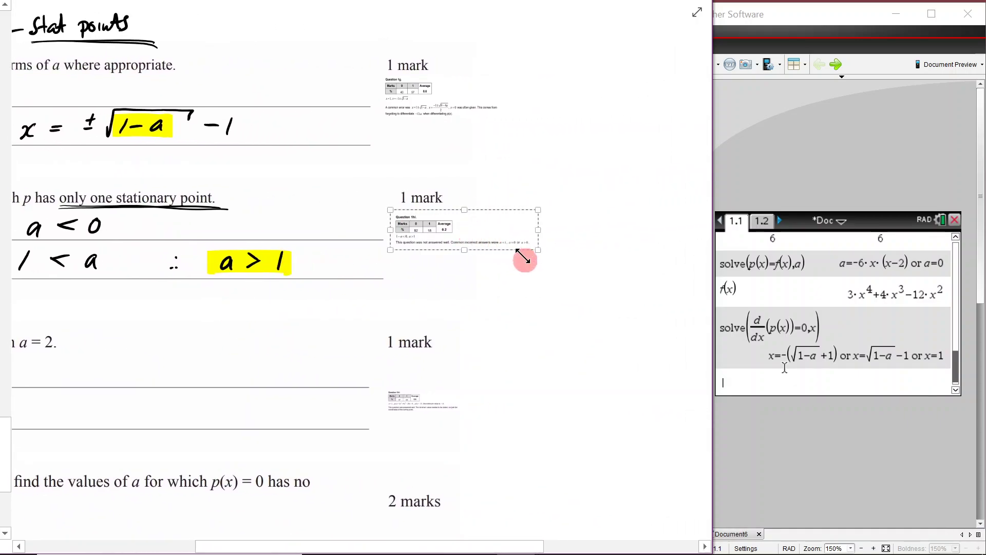
left_click_drag(538, 249, 654, 339)
left_click(636, 382)
left_click_drag(635, 382, 465, 365)
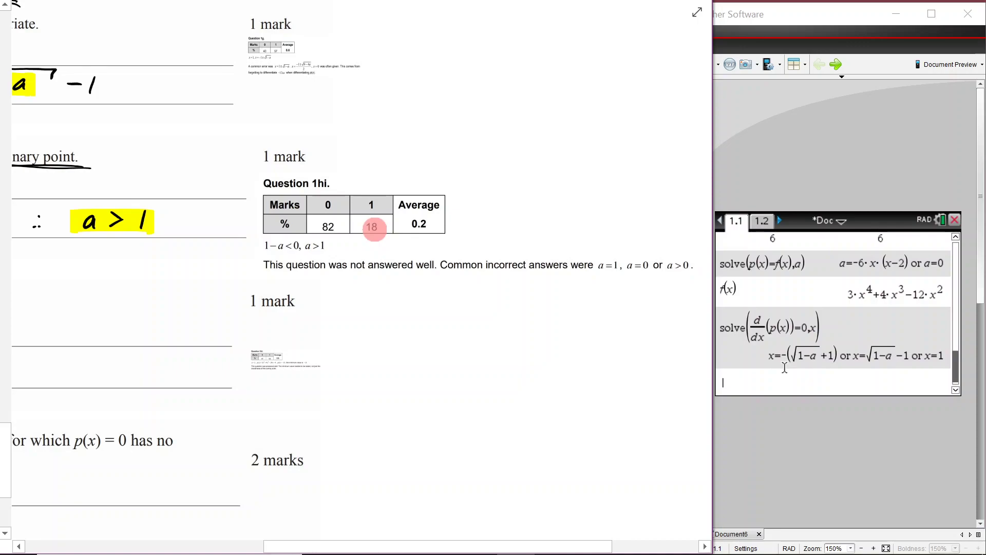
- Mark a > 1 and "not answered well" in yellow in the enlarged Question 1hi report, then remove the highlights
left_click_drag(305, 247, 327, 255)
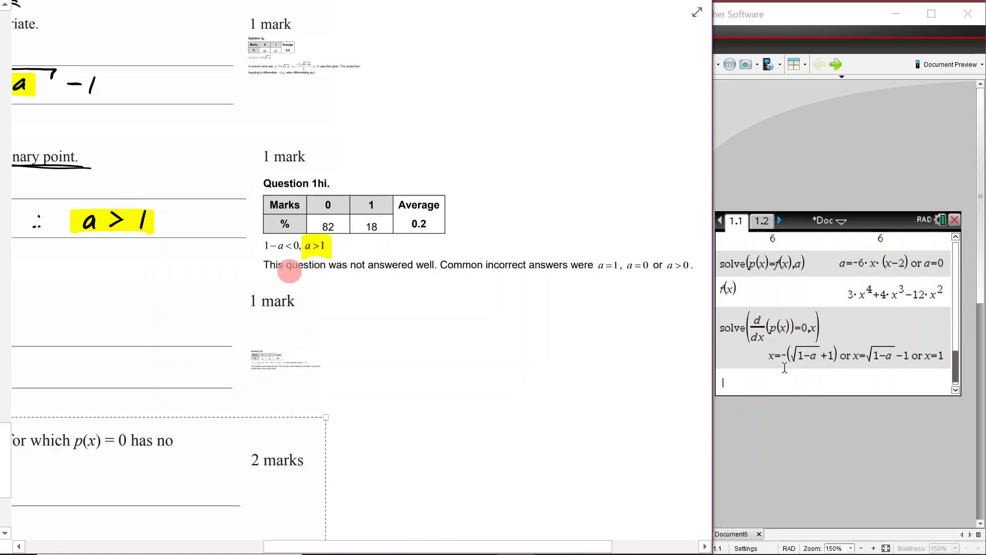
left_click_drag(349, 269, 440, 271)
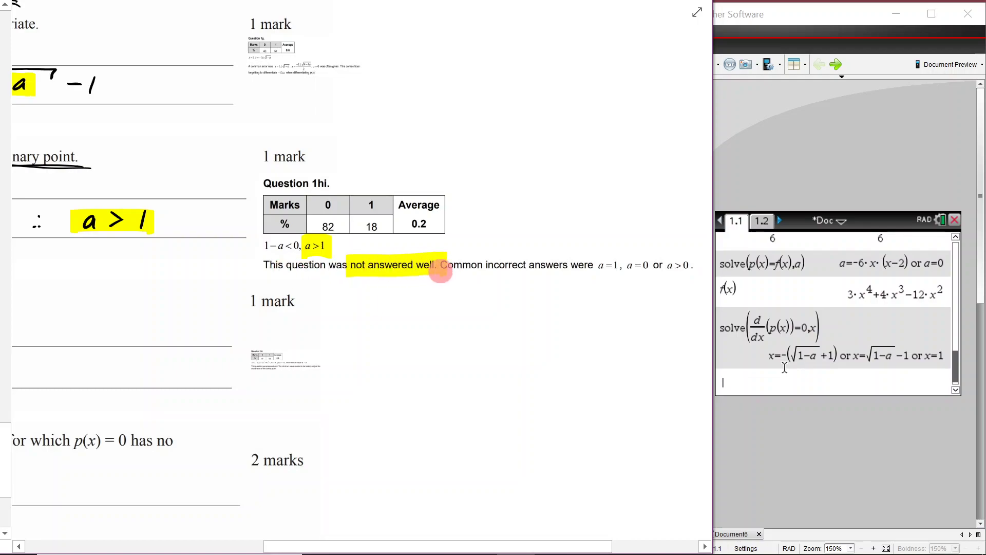
mouse_move(588, 267)
left_mouse_down()
mouse_move(607, 279)
mouse_move(686, 275)
mouse_move(674, 286)
mouse_move(634, 273)
mouse_move(381, 274)
mouse_move(332, 252)
mouse_move(346, 238)
mouse_move(327, 243)
left_mouse_up()
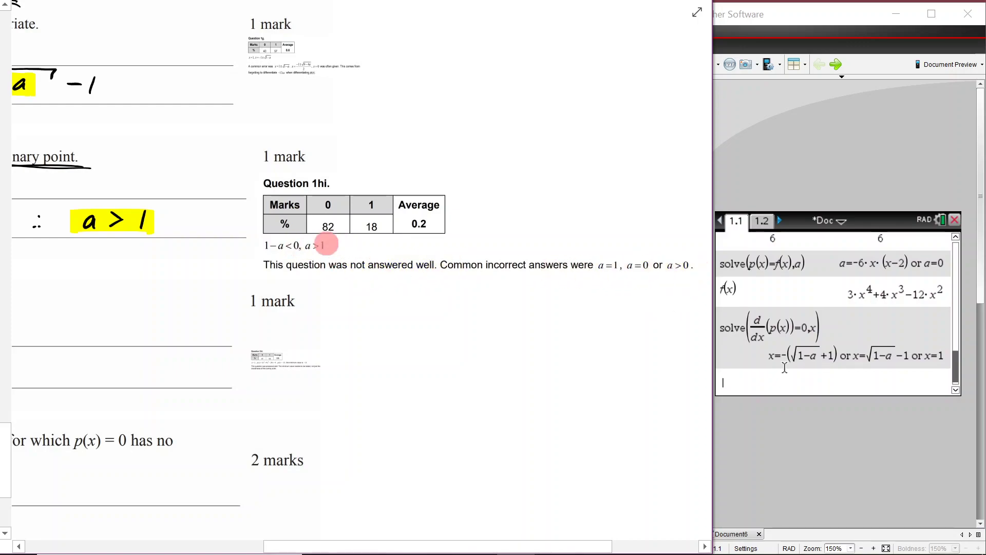
- Return the Question 1hi examiner's report to its small size under the part h.i mark allocation
left_click(366, 226)
left_click_drag(704, 284, 375, 196)
left_click(423, 277)
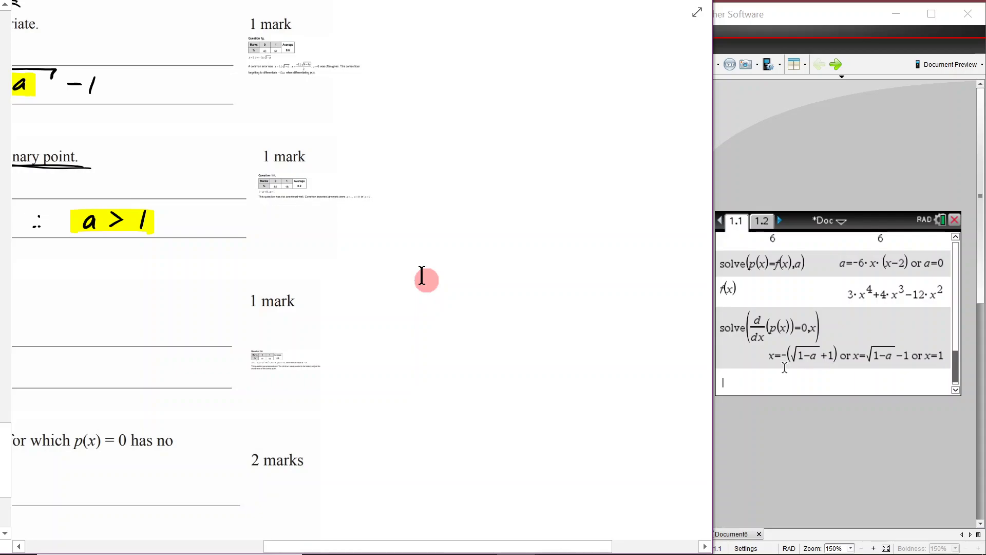
- Highlight "stationary point" in part h.i, and p and a = 2 in the part h.ii question, in yellow
scroll(418, 330, "up", 3)
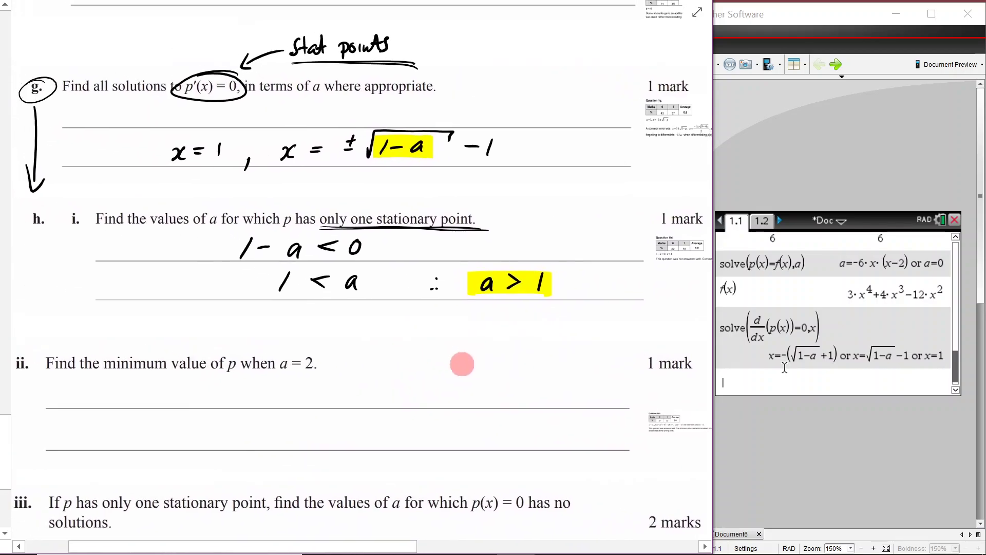
left_click_drag(458, 363, 500, 372)
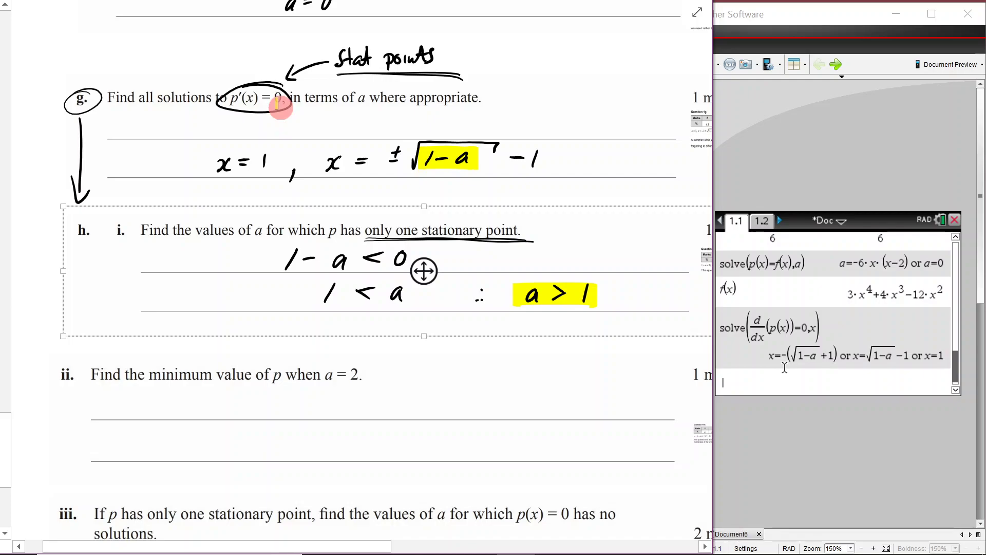
left_click_drag(424, 234, 532, 231)
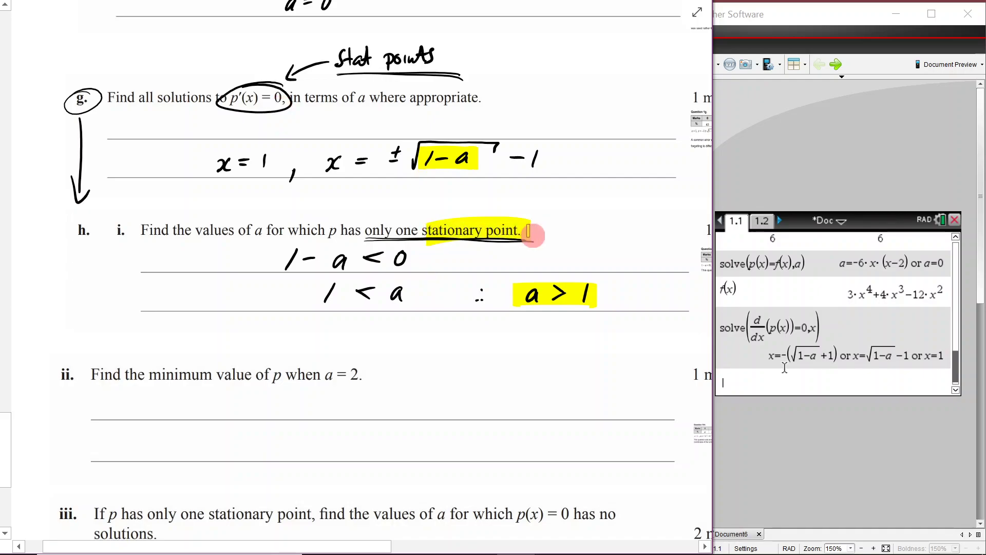
scroll(475, 269, "down", 4)
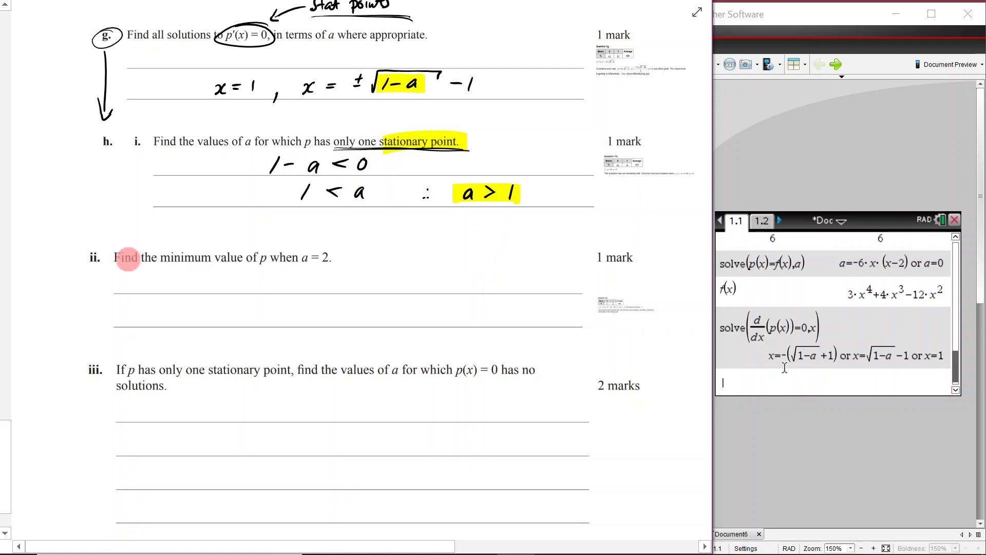
mouse_move(263, 251)
left_mouse_down()
mouse_move(265, 265)
mouse_move(347, 262)
left_mouse_up()
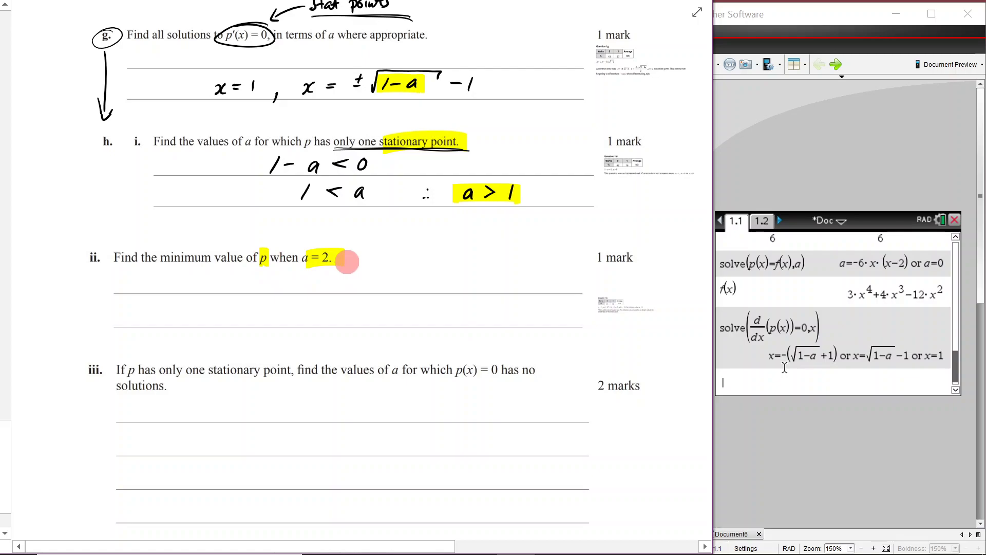
- Write "→ a > 1 → 1 stat" beside the part h.ii question and underline a = 2 and "1 stat"
scroll(347, 262, "up", 3)
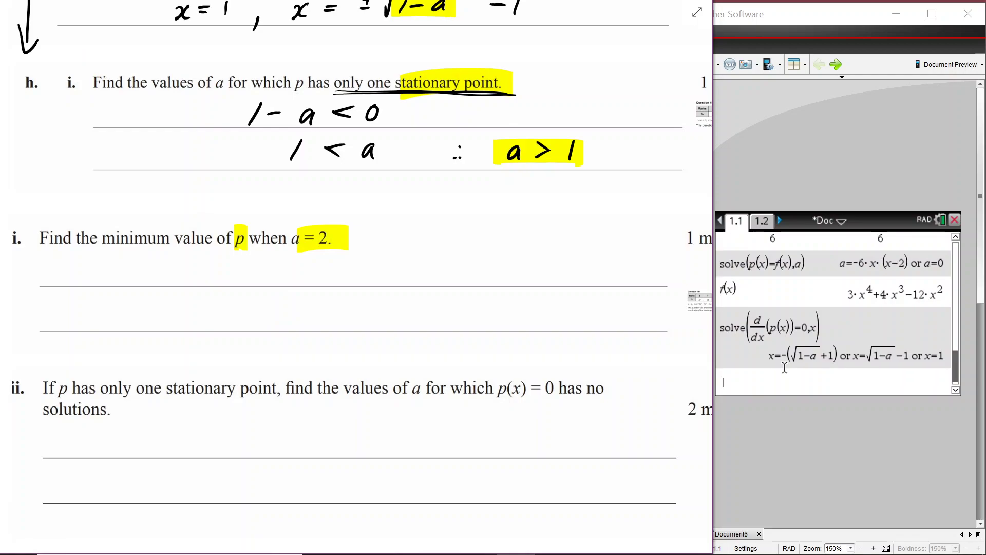
mouse_move(356, 231)
left_mouse_down()
mouse_move(385, 220)
mouse_move(380, 229)
mouse_move(436, 229)
mouse_move(480, 215)
mouse_move(468, 222)
mouse_move(574, 210)
left_mouse_up()
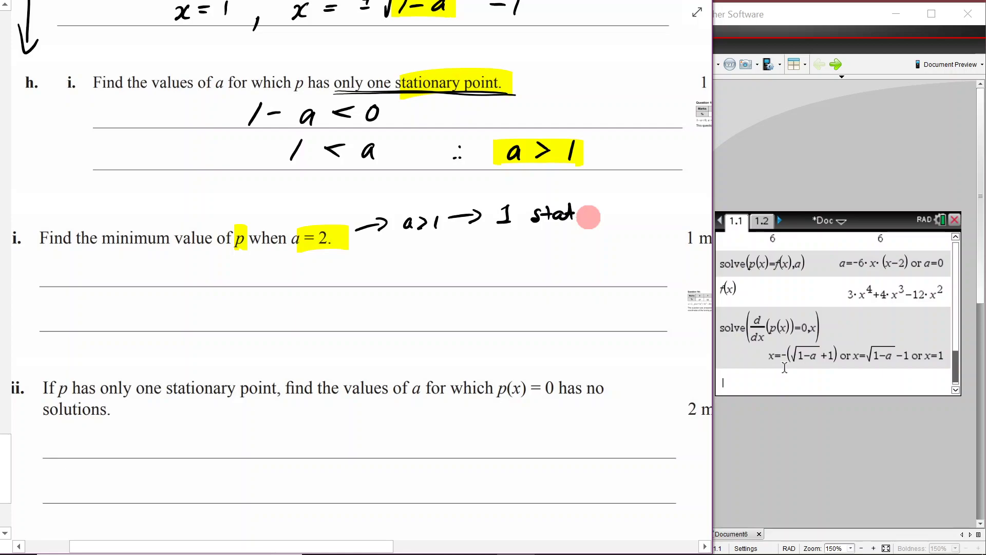
left_click_drag(288, 247, 330, 251)
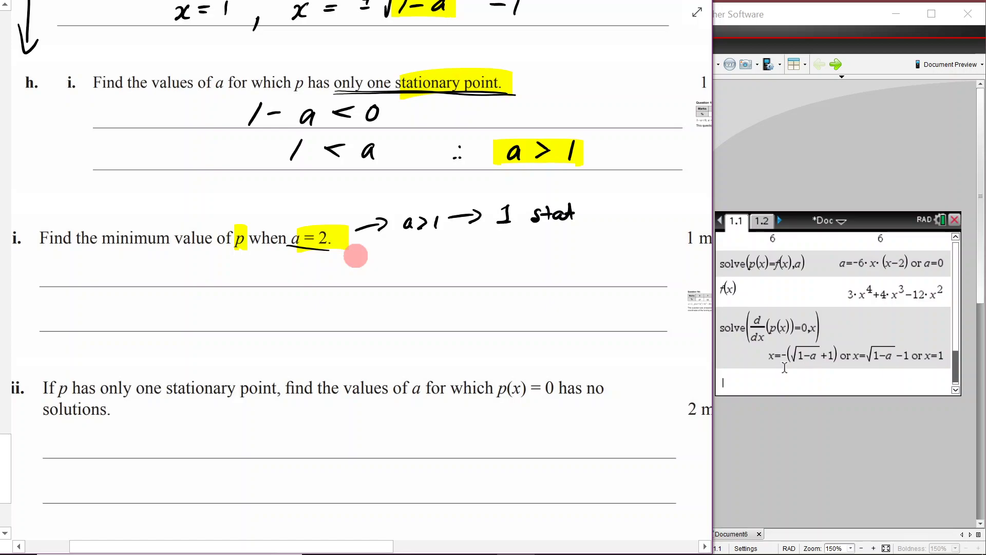
left_click_drag(489, 235, 589, 232)
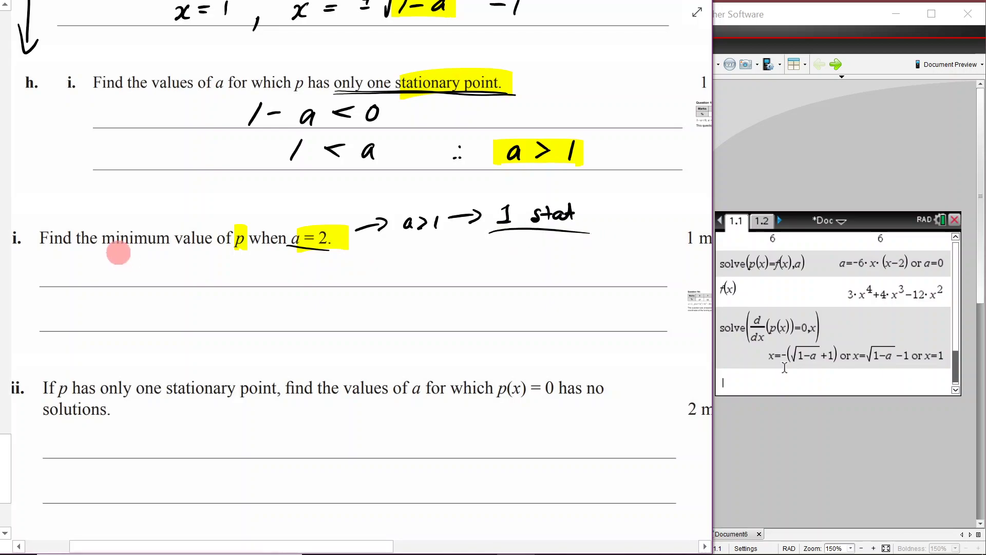
- Replace the underline below "minimum" in part h.ii with an arrow up to the note "stat" and a small U-shaped curve
left_click_drag(102, 248, 165, 251)
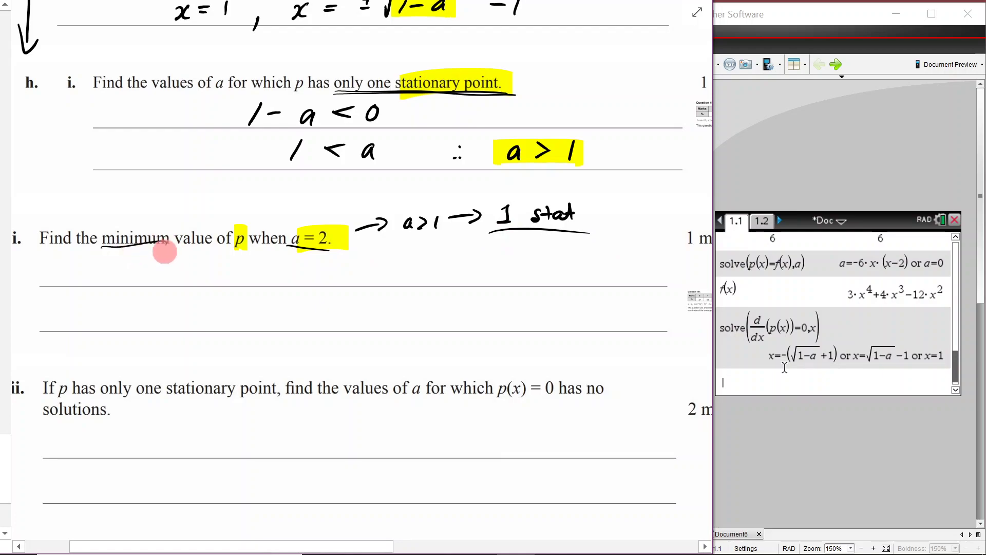
key("ctrl+z")
mouse_move(141, 222)
left_mouse_down()
mouse_move(167, 199)
mouse_move(166, 210)
mouse_move(217, 191)
left_mouse_up()
left_click_drag(244, 191, 259, 182)
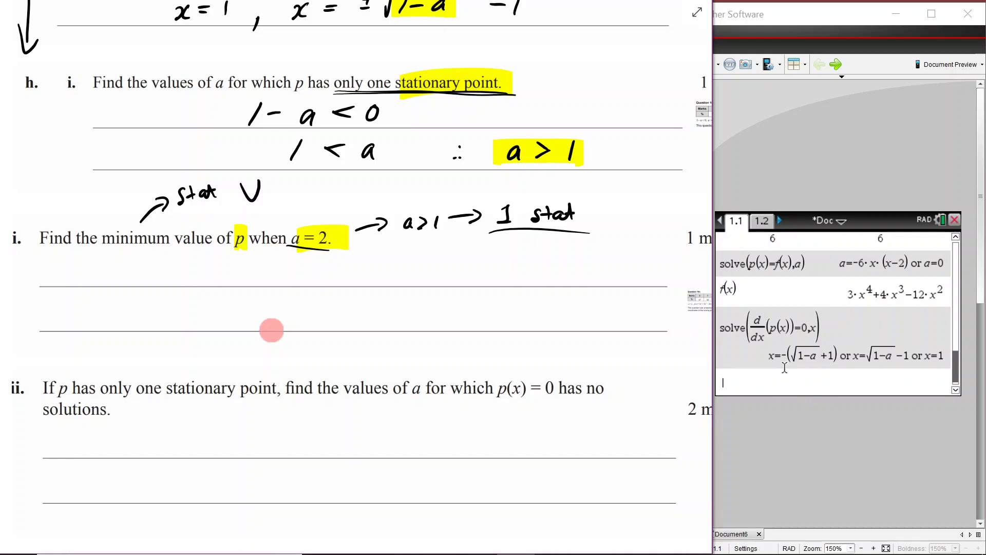
- In the TI-Nspire calculator, evaluate fMin(p(x),x)|a=2 to locate the minimum of p for part h.ii
scroll(260, 286, "up", 5)
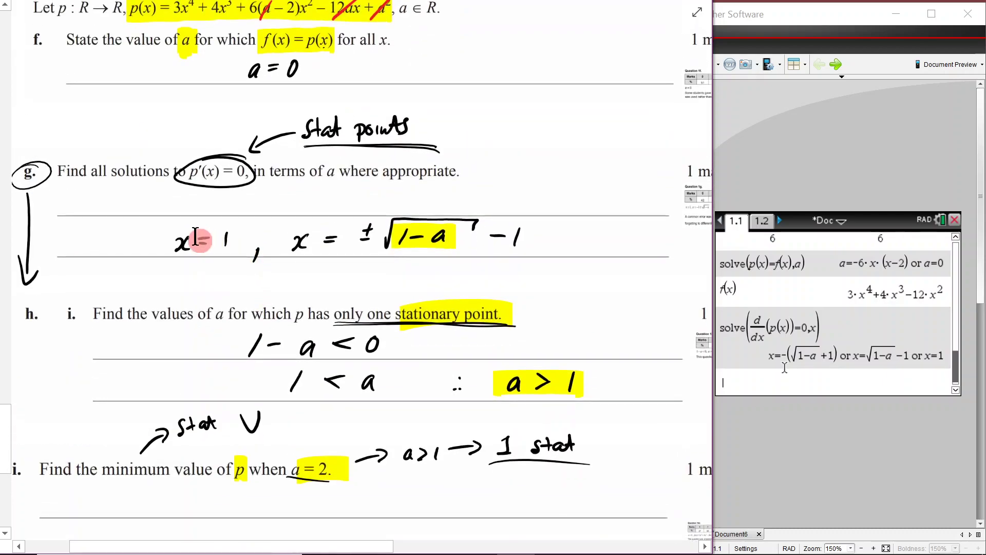
left_click_drag(199, 244, 208, 243)
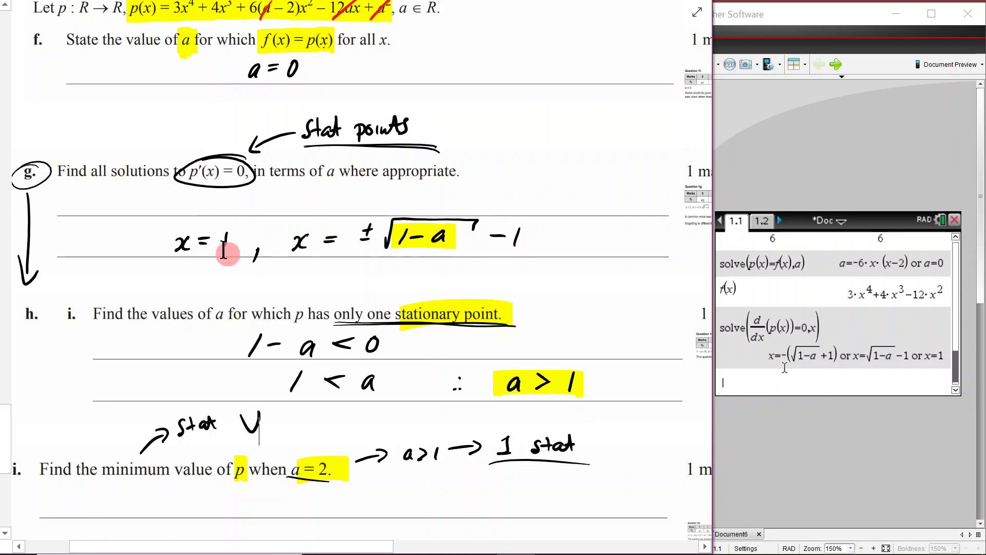
scroll(216, 267, "down", 5)
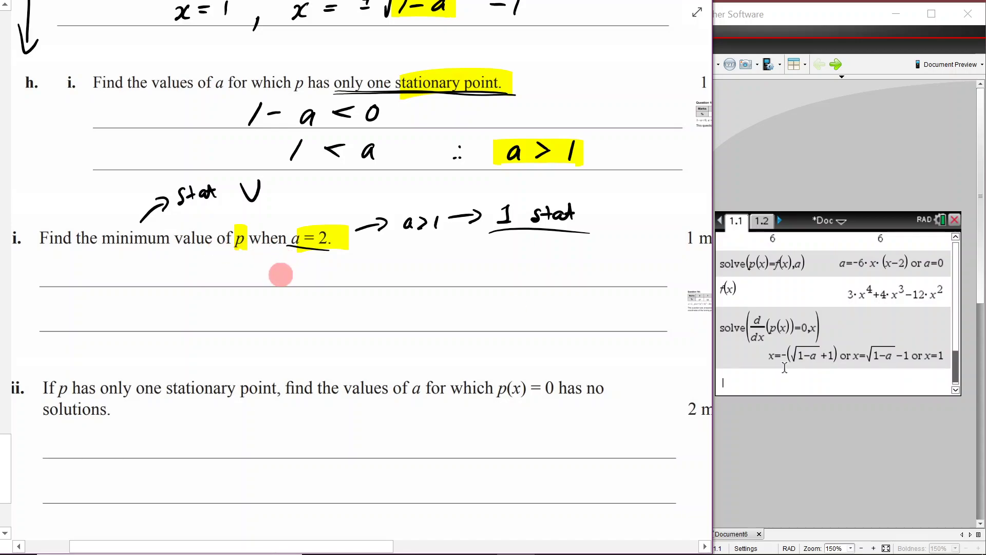
scroll(485, 307, "down", 3)
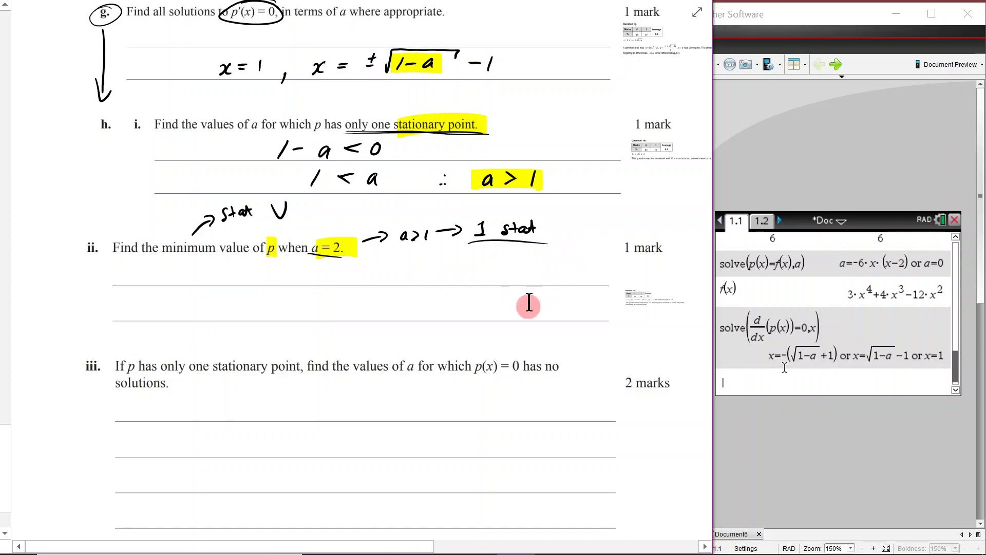
left_click(735, 385)
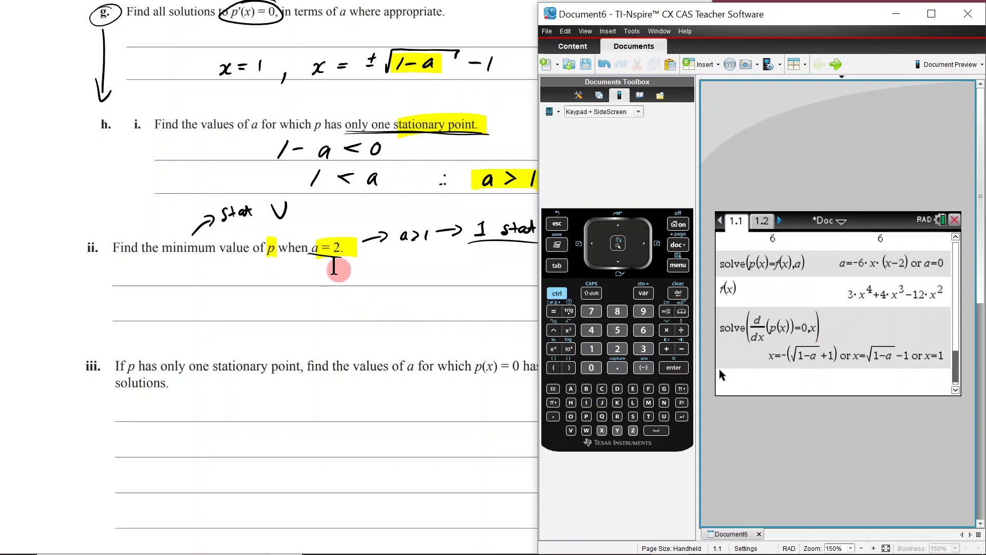
left_click(678, 266)
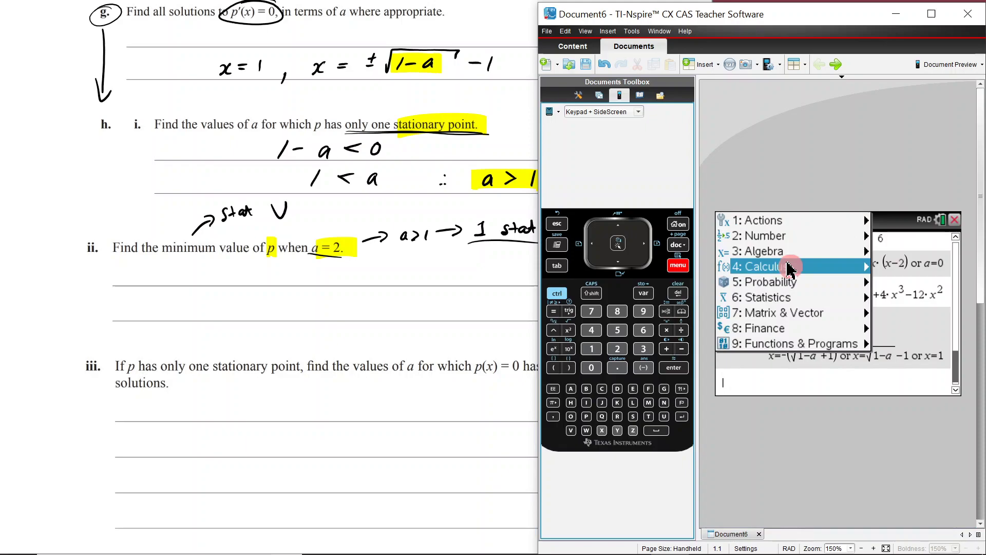
left_click(770, 266)
left_click(830, 325)
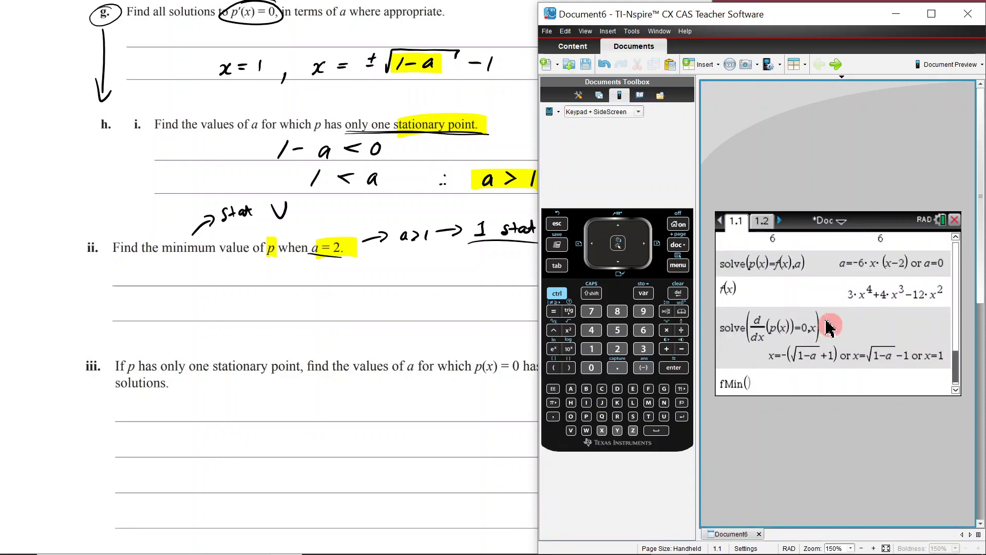
type("p(x")
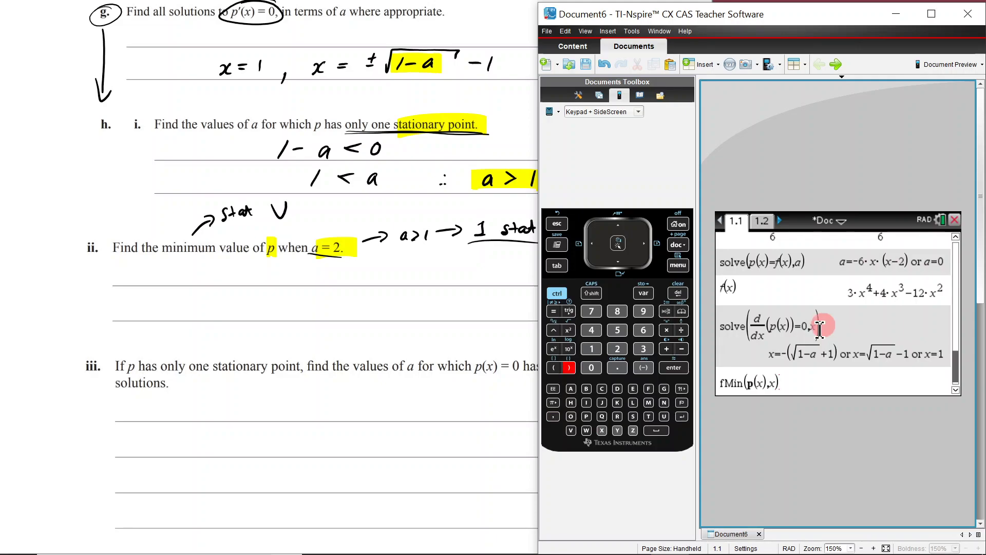
left_click(559, 292)
left_click(556, 310)
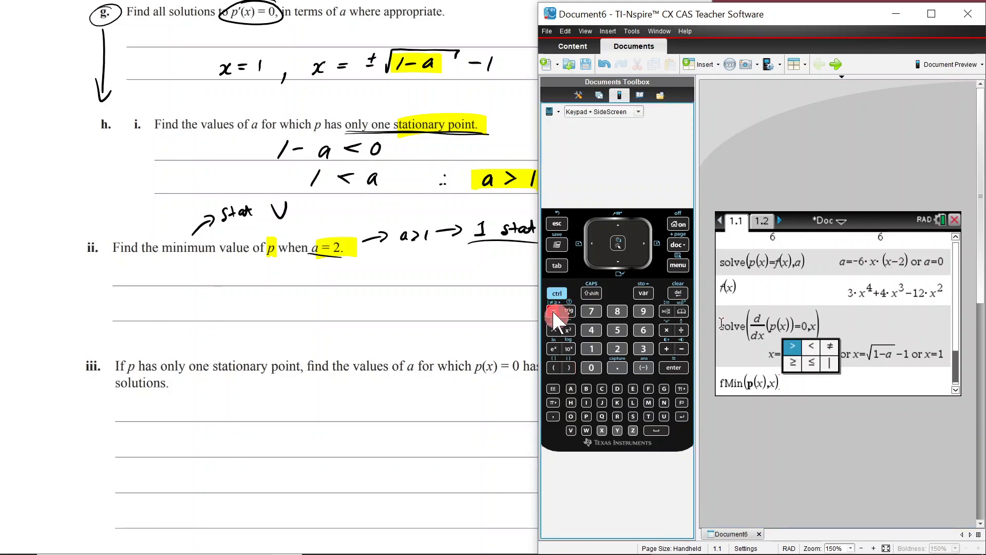
left_click(835, 372)
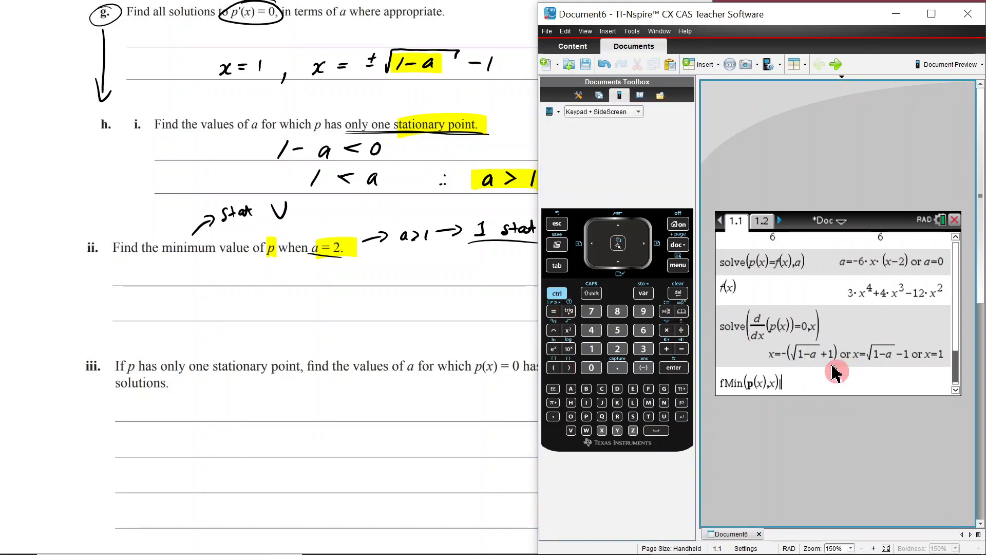
type("a=2")
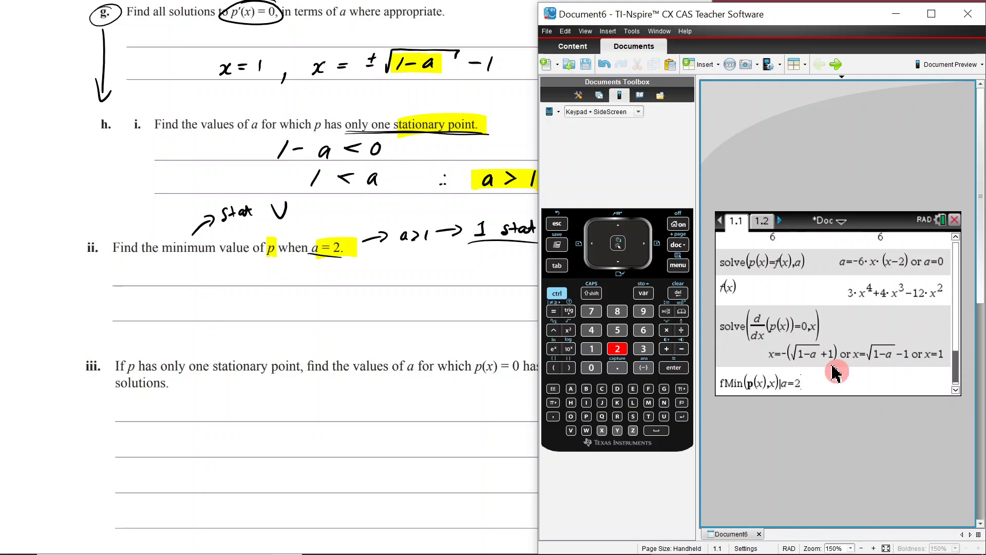
key("Return")
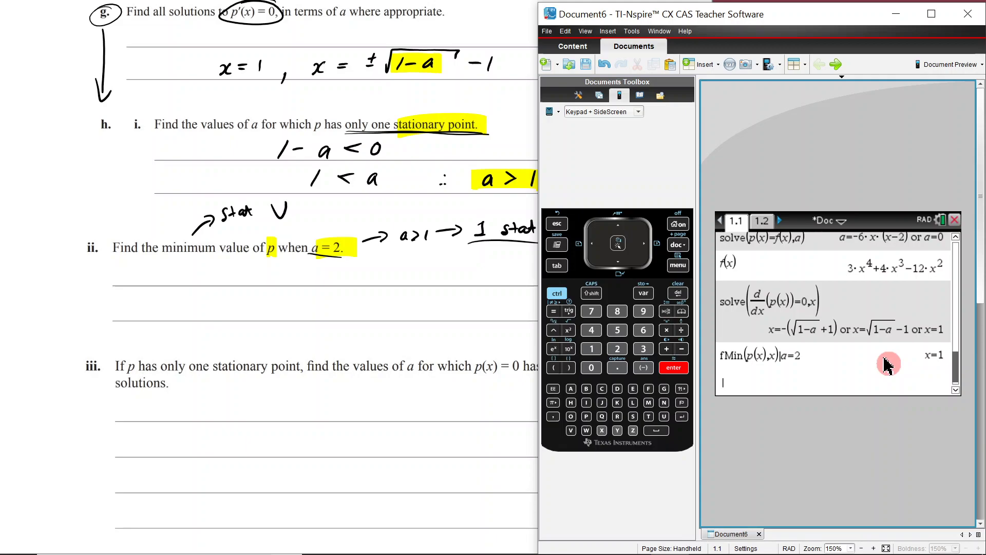
- Evaluate p(1)|a=2 in the calculator to get the minimum value of p
type("p(1")
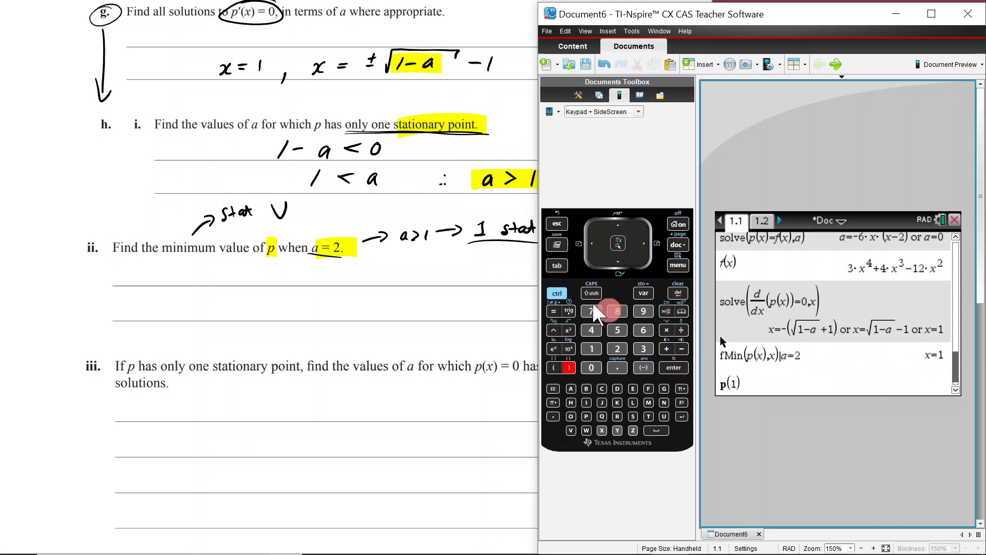
left_click(557, 293)
left_click(557, 319)
left_click(793, 374)
type("2")
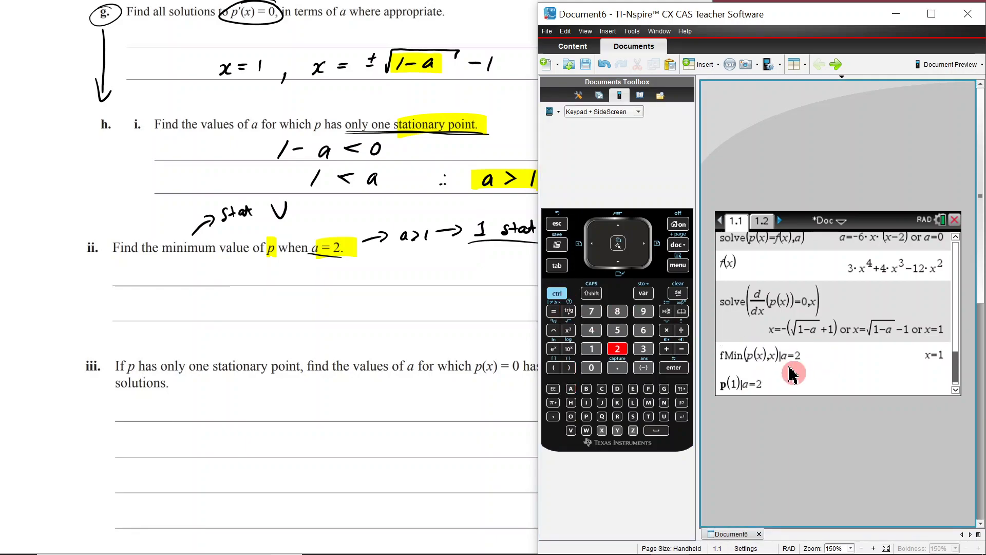
key("Return")
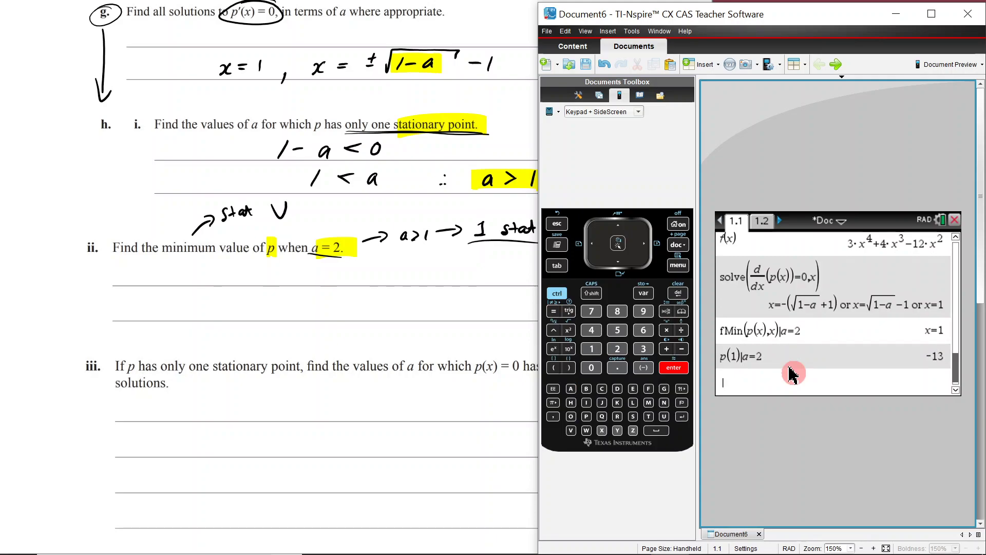
- Switch back to the exam notes and write −13 as the answer to part h.ii
key("alt+Tab")
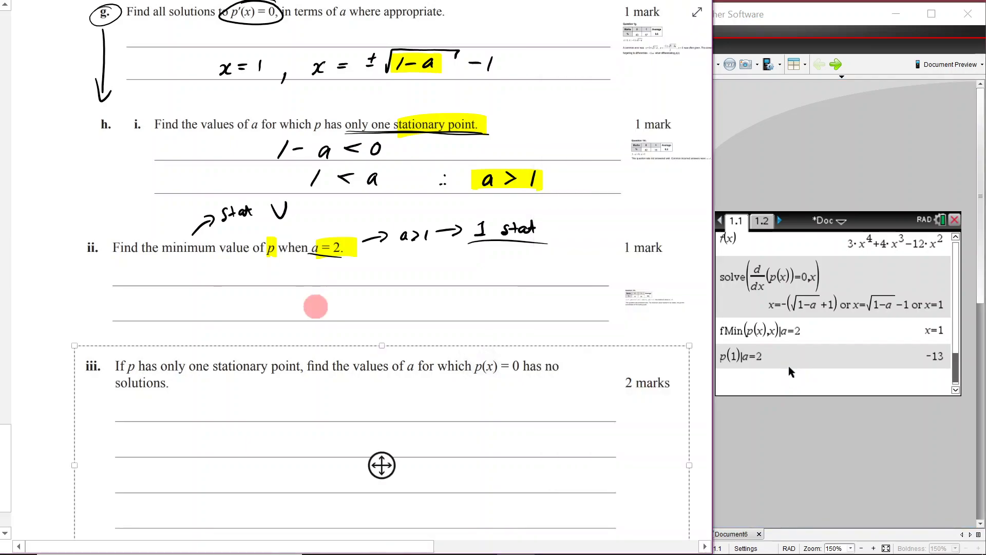
mouse_move(366, 294)
left_mouse_down()
mouse_move(357, 314)
mouse_move(370, 314)
mouse_move(344, 305)
left_mouse_up()
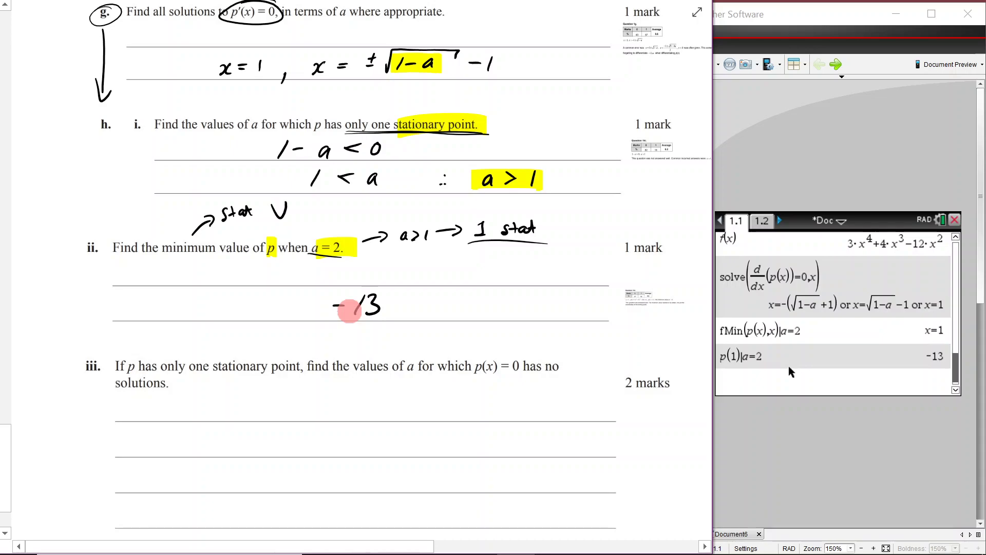
- Enlarge the Question 1hii examiner's report beside part h.ii and read its comments on stating the minimum value
left_click(642, 293)
left_click_drag(690, 310, 639, 378)
left_click_drag(507, 335, 567, 282)
scroll(567, 359, "up", 1)
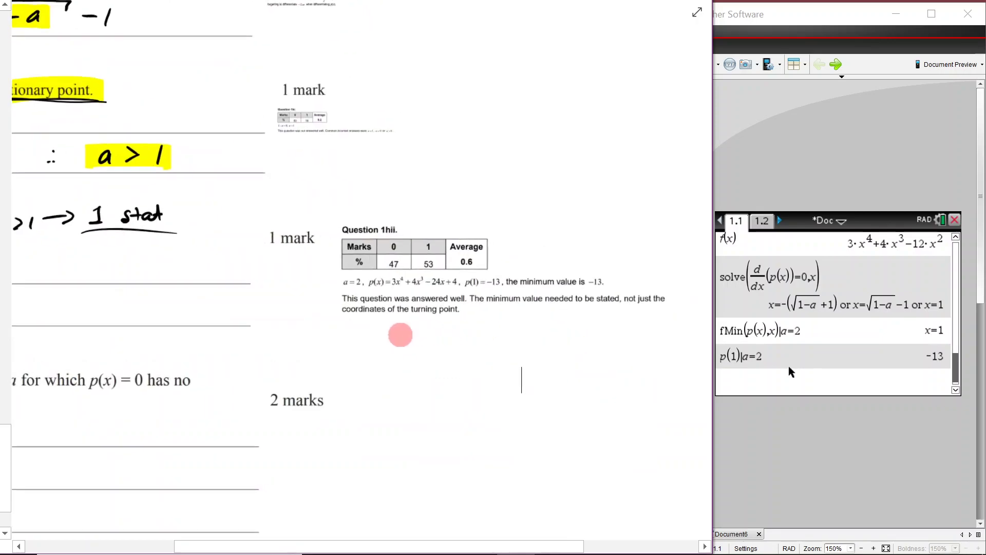
scroll(405, 335, "up", 2)
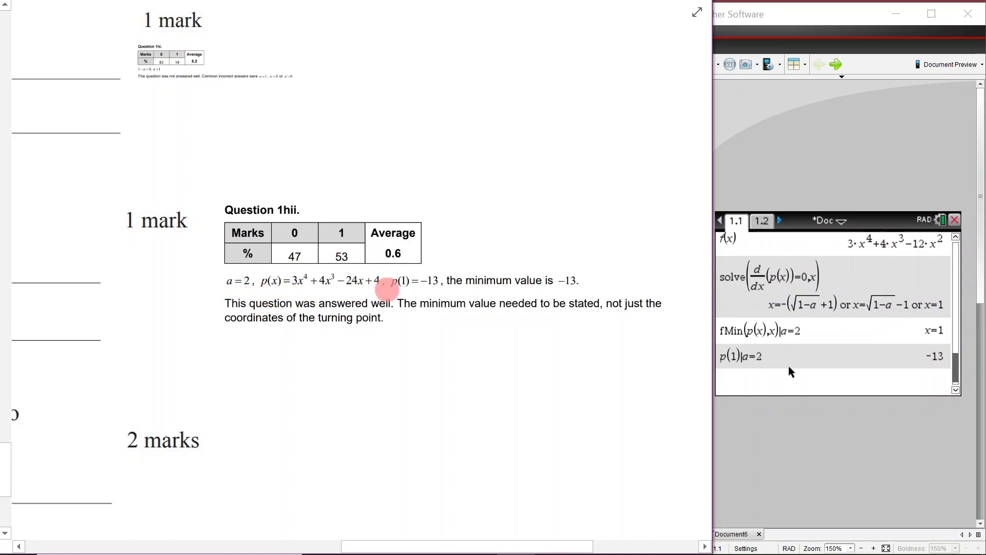
scroll(579, 392, "left", 10)
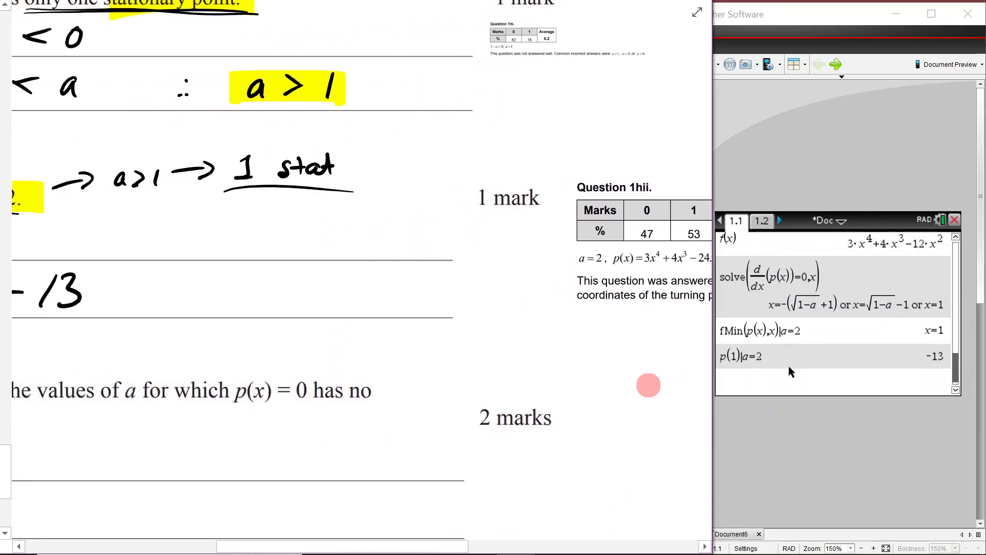
scroll(300, 334, "right", 10)
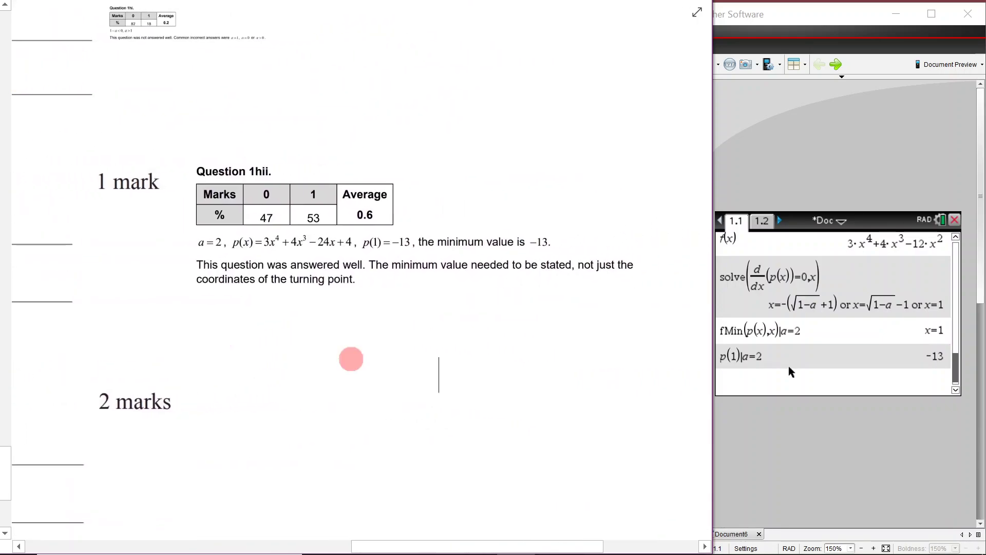
- Write "the min value is" in front of the −13 in part h.ii and add p(1) = −13 on the line above
scroll(222, 336, "left", 10)
scroll(542, 306, "up", 3)
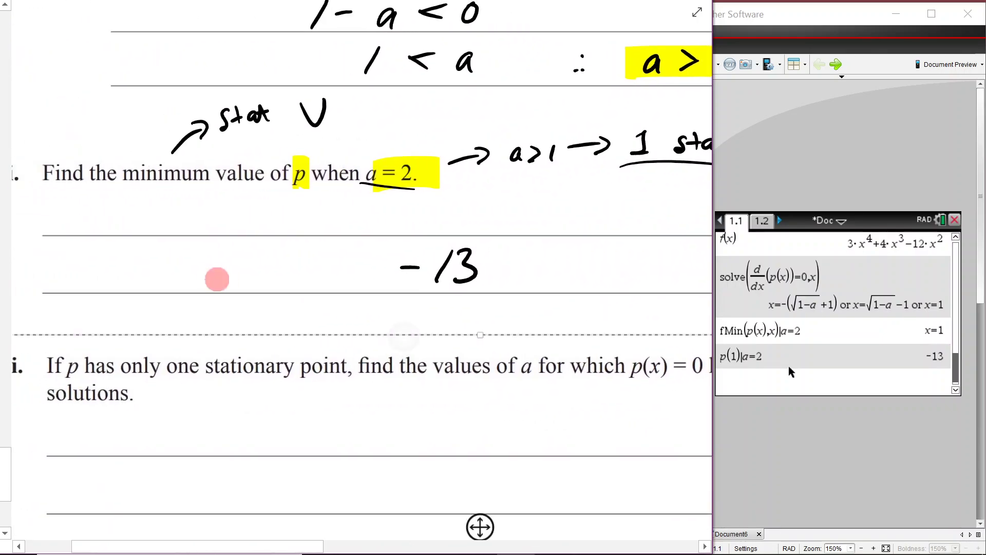
mouse_move(170, 261)
left_mouse_down()
mouse_move(171, 288)
mouse_move(194, 264)
mouse_move(199, 287)
mouse_move(206, 279)
mouse_move(300, 279)
mouse_move(324, 290)
mouse_move(337, 277)
mouse_move(362, 284)
left_mouse_up()
mouse_move(239, 208)
left_mouse_down()
mouse_move(242, 234)
mouse_move(256, 217)
mouse_move(265, 231)
mouse_move(282, 221)
mouse_move(295, 229)
left_mouse_up()
left_click_drag(311, 213, 351, 210)
mouse_move(374, 205)
left_mouse_down()
mouse_move(368, 221)
mouse_move(385, 226)
left_mouse_up()
- Underline "to be stated" and "coordinates of the turning point" in the Question 1hii examiner's report
scroll(360, 334, "down", 3)
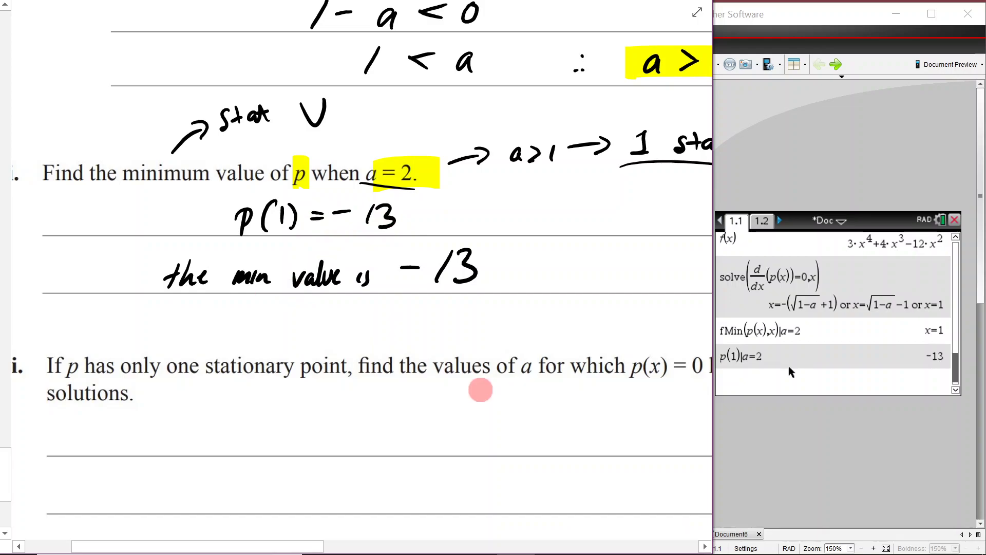
scroll(410, 390, "down", 3)
scroll(469, 414, "up", 2)
scroll(387, 353, "up", 3)
scroll(386, 353, "up", 5)
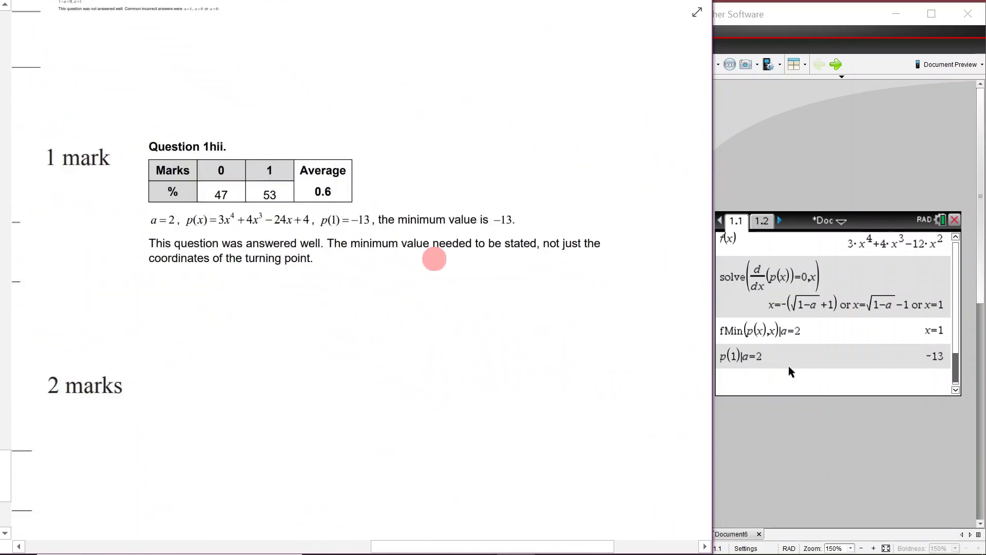
left_click_drag(479, 253, 527, 252)
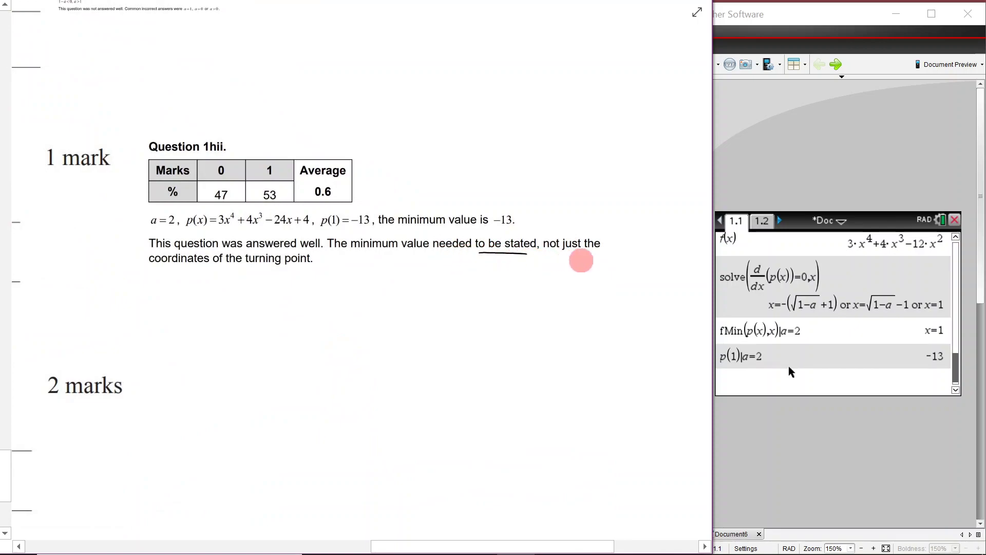
left_click_drag(171, 266, 325, 267)
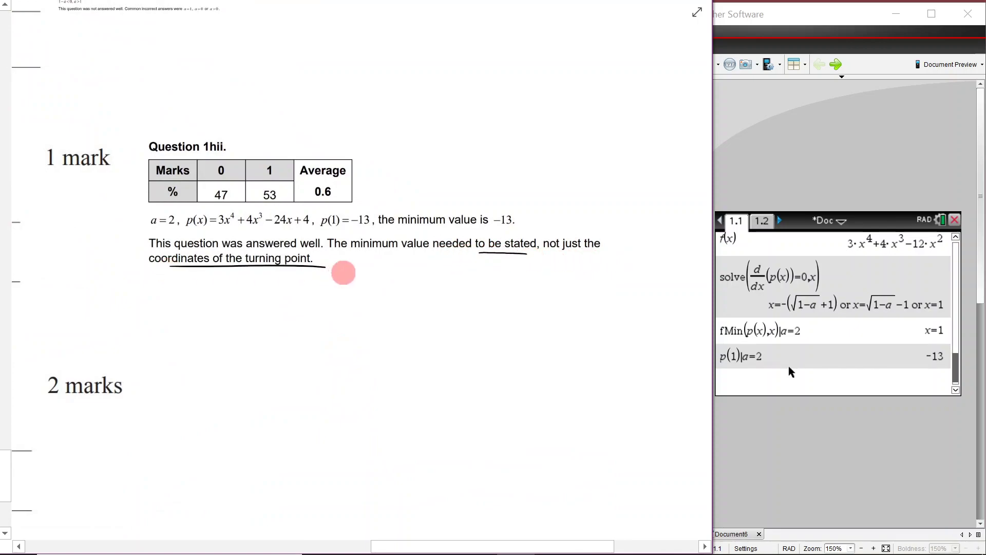
- Underline "p(x) = 0 has no solutions" in the part h.iii question and remove the underlines again
scroll(590, 368, "down", 5)
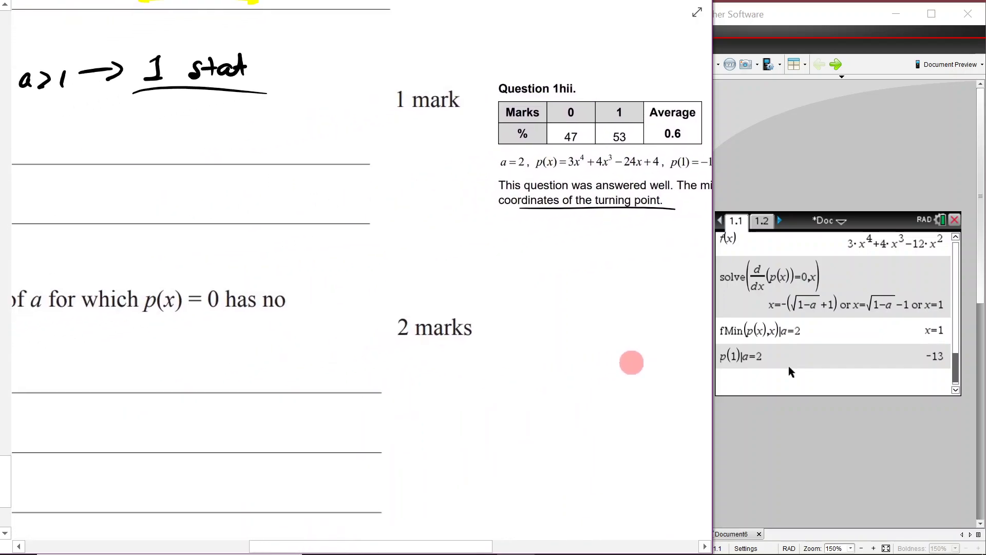
scroll(494, 398, "down", 2)
scroll(409, 286, "up", 3)
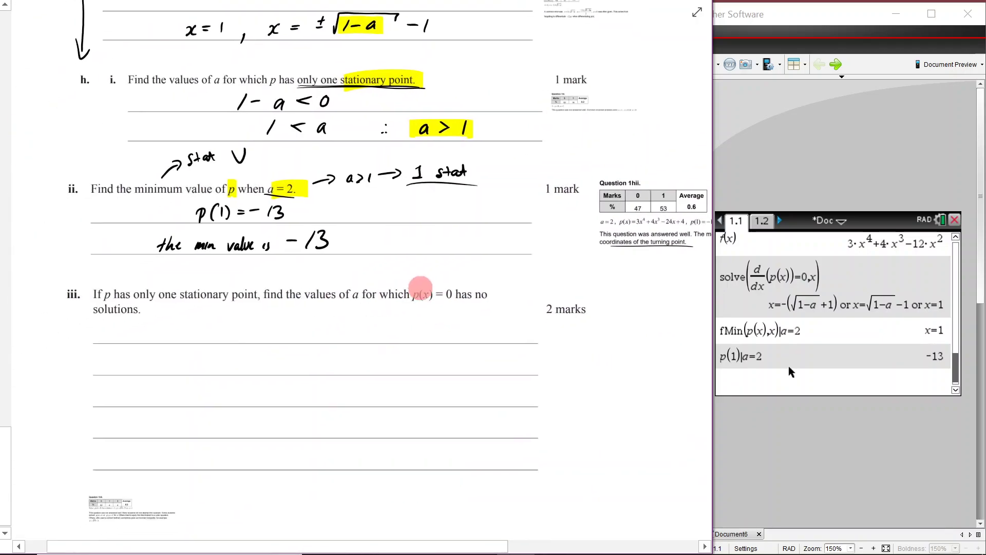
scroll(437, 243, "down", 1)
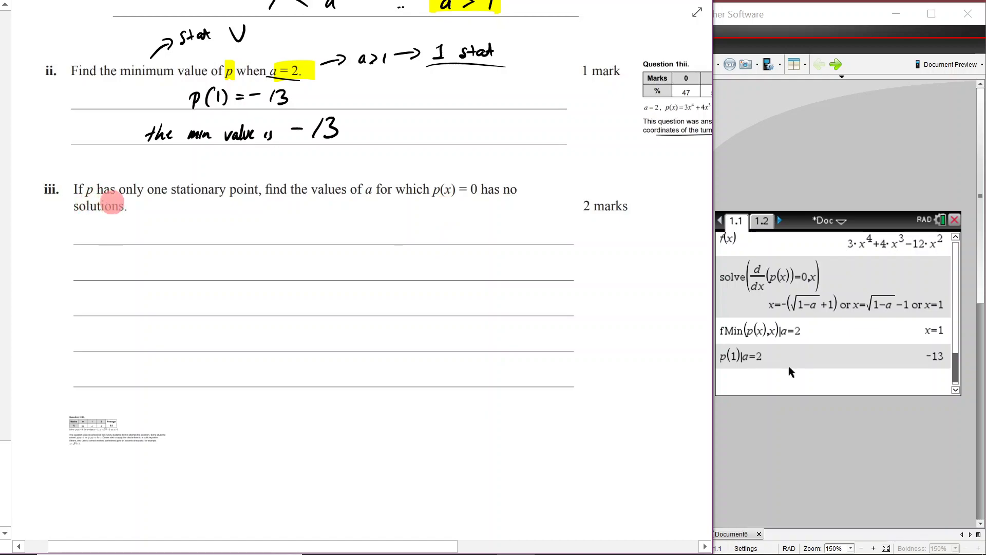
left_click_drag(145, 196, 266, 195)
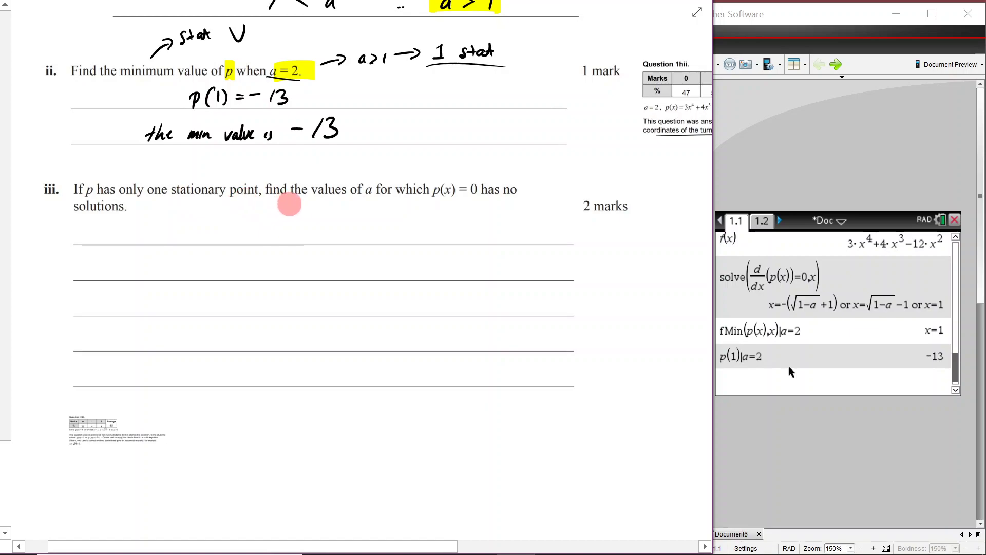
left_click_drag(431, 201, 519, 197)
left_click_drag(75, 211, 125, 210)
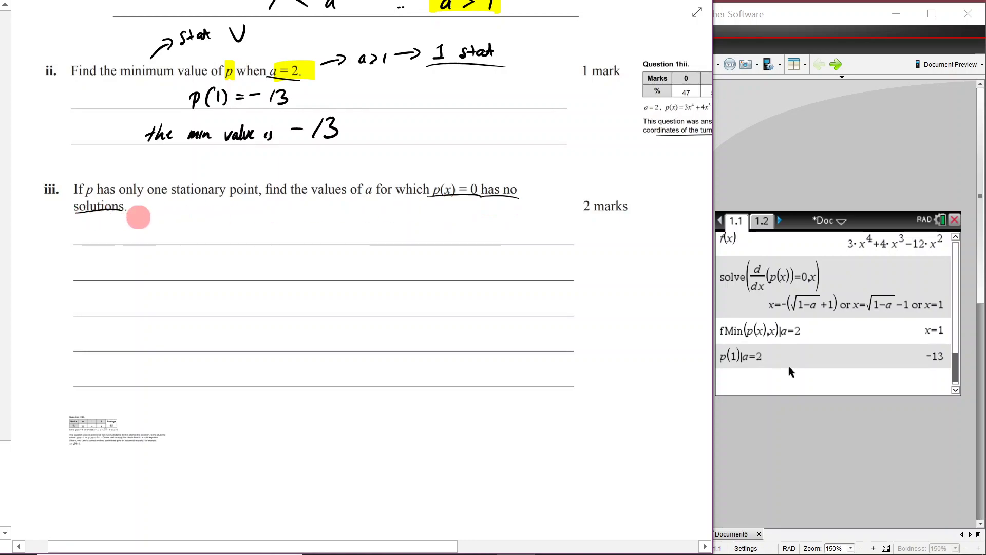
left_click_drag(628, 209, 570, 198)
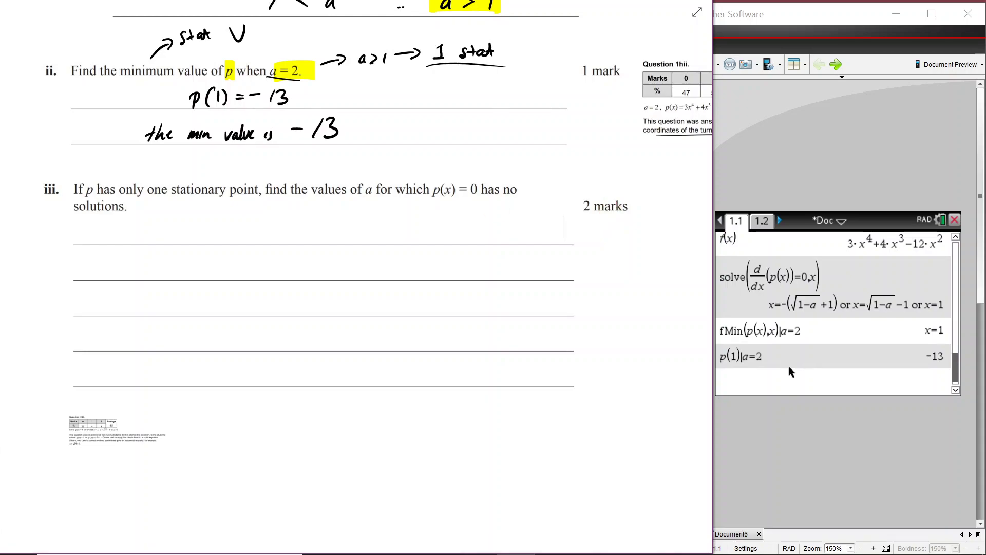
- Highlight "If p has only one stationary point," in part h.iii and write "If p has only one stat point it occurs at x = 1" below
left_click_drag(74, 190, 264, 194)
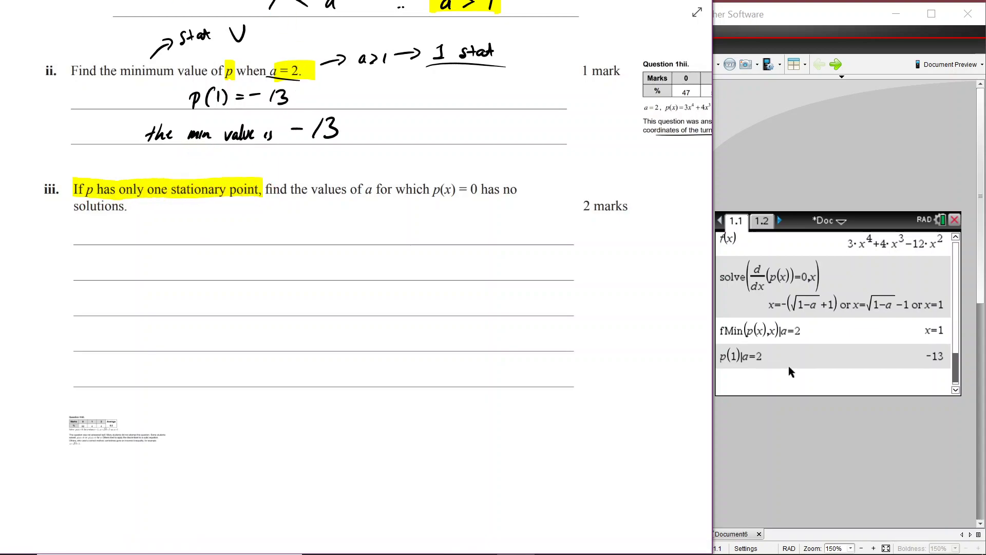
mouse_move(180, 226)
left_mouse_down()
mouse_move(242, 242)
mouse_move(230, 242)
mouse_move(273, 233)
mouse_move(381, 240)
mouse_move(363, 244)
mouse_move(437, 235)
mouse_move(438, 227)
mouse_move(466, 243)
mouse_move(495, 230)
left_mouse_up()
mouse_move(209, 272)
left_mouse_down()
mouse_move(222, 263)
mouse_move(432, 267)
mouse_move(429, 277)
left_mouse_up()
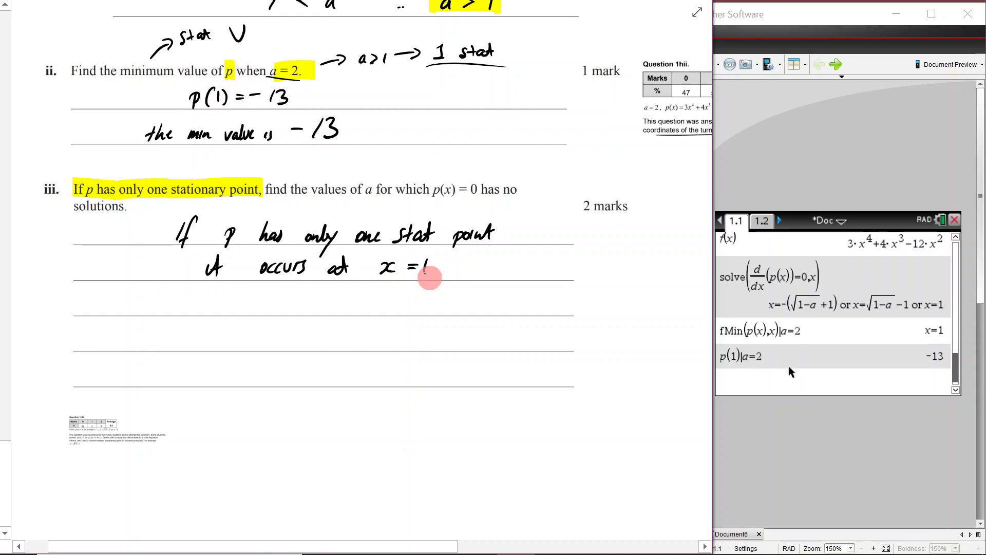
left_click_drag(168, 307, 186, 307)
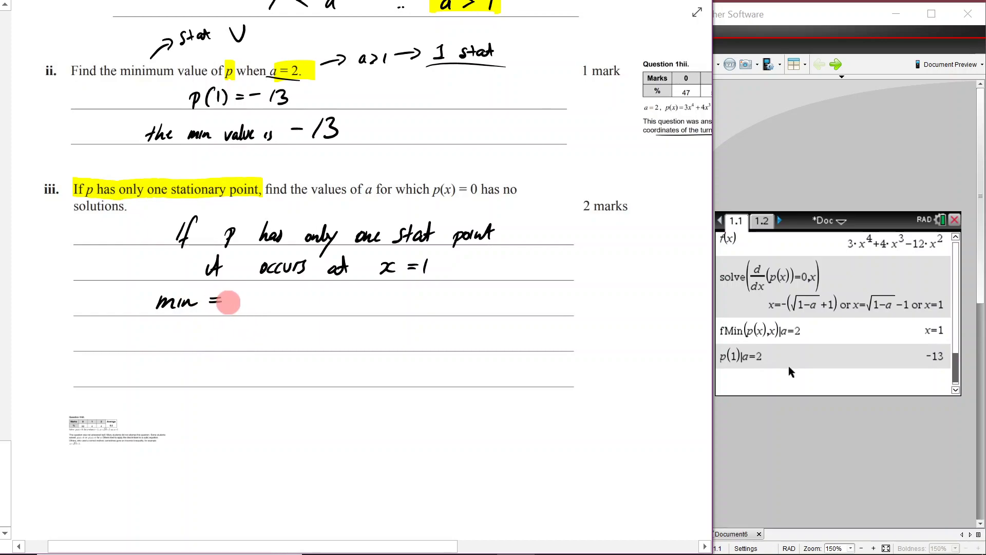
left_click(251, 298)
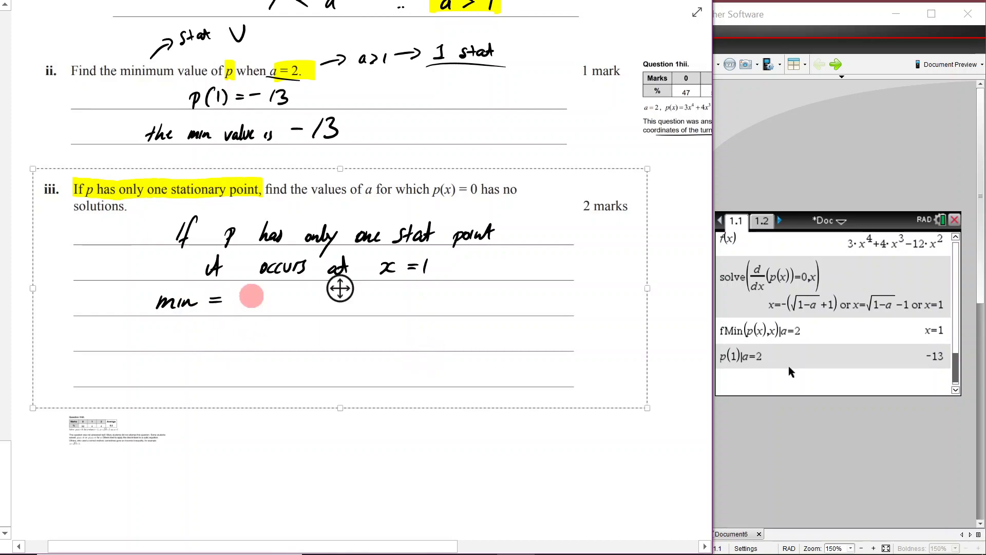
mouse_move(209, 298)
left_mouse_down()
mouse_move(220, 305)
mouse_move(215, 316)
mouse_move(249, 304)
mouse_move(301, 314)
mouse_move(327, 303)
left_mouse_up()
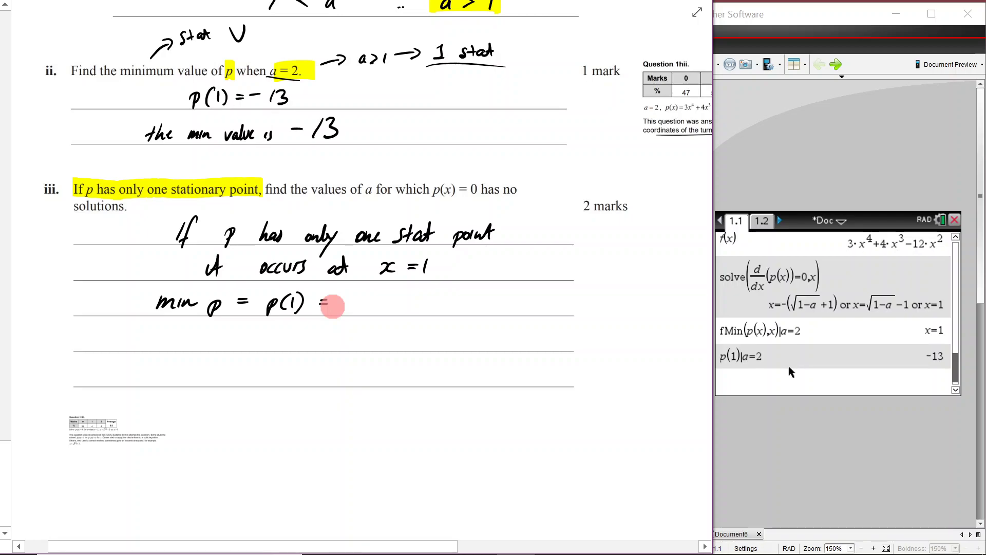
scroll(332, 306, "up", 3)
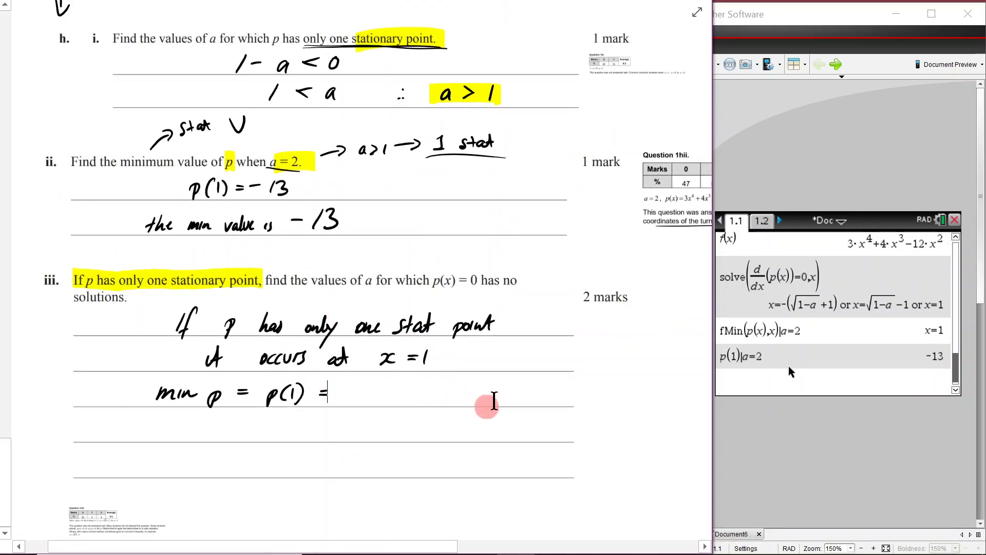
left_click(641, 445)
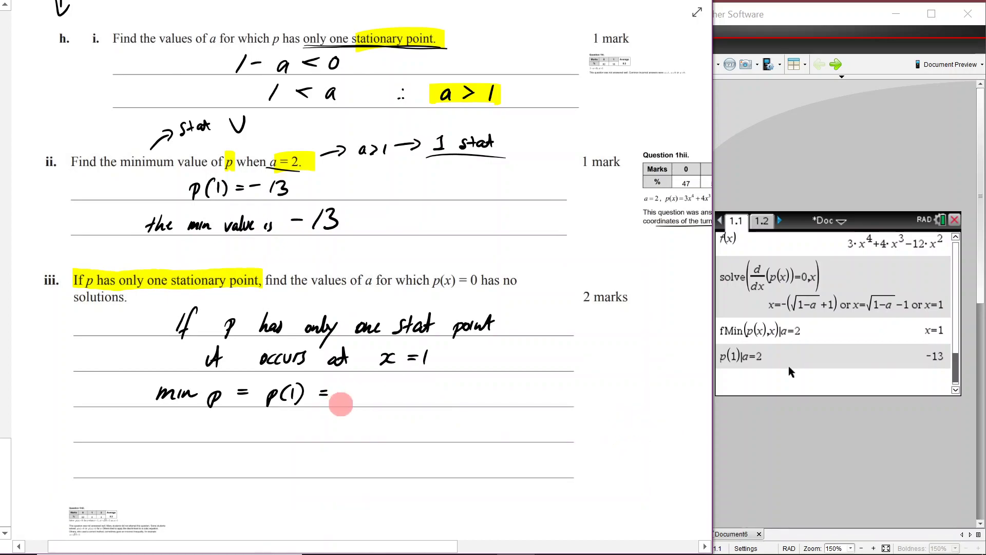
left_click_drag(336, 394, 197, 389)
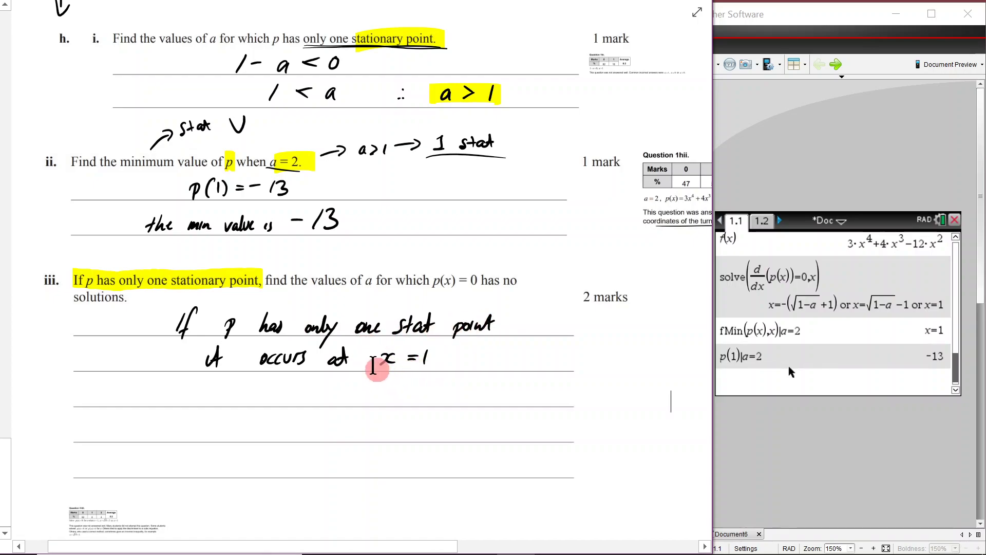
- Write a > 1 as the next line of working in part h.iii
left_click_drag(282, 394, 323, 396)
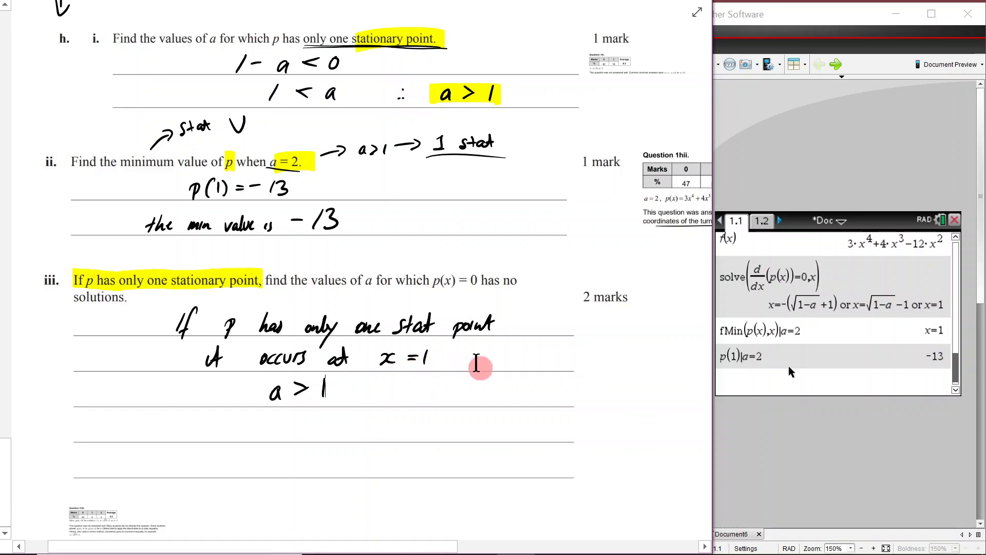
- Switch to TI-Nspire CX CAS, maximise its window and delete the graphs of f1 and f2 from page 1.2
left_click(791, 420)
left_click(764, 222)
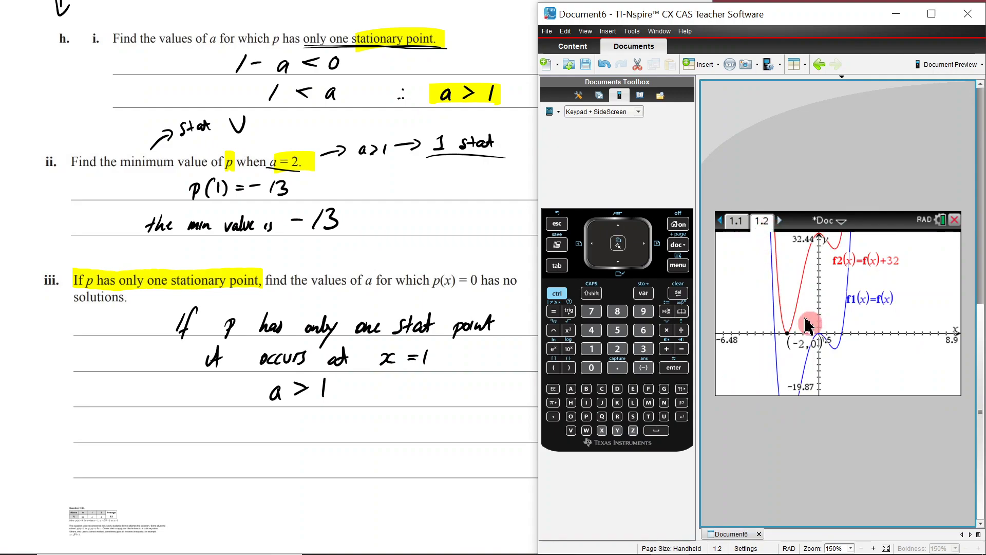
left_click(928, 17)
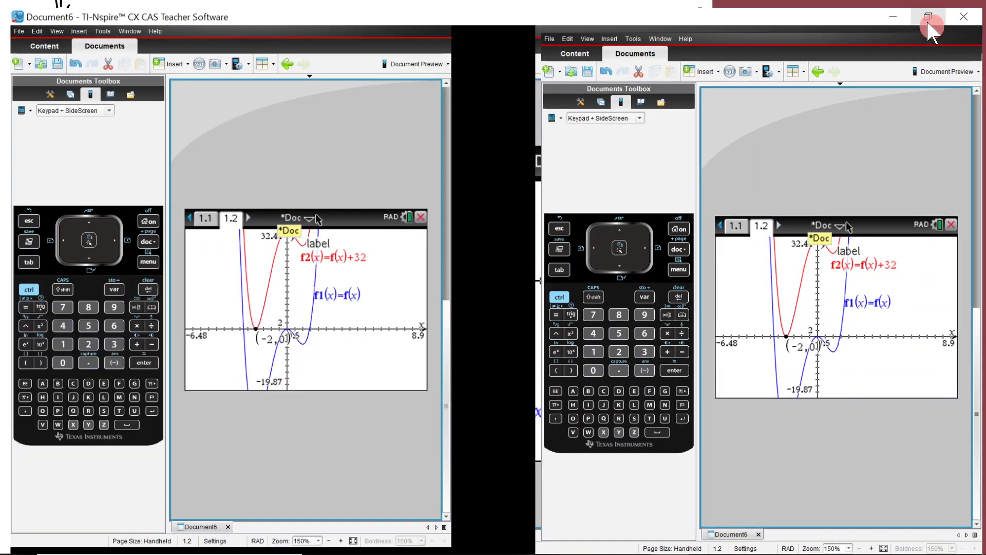
left_click(874, 547)
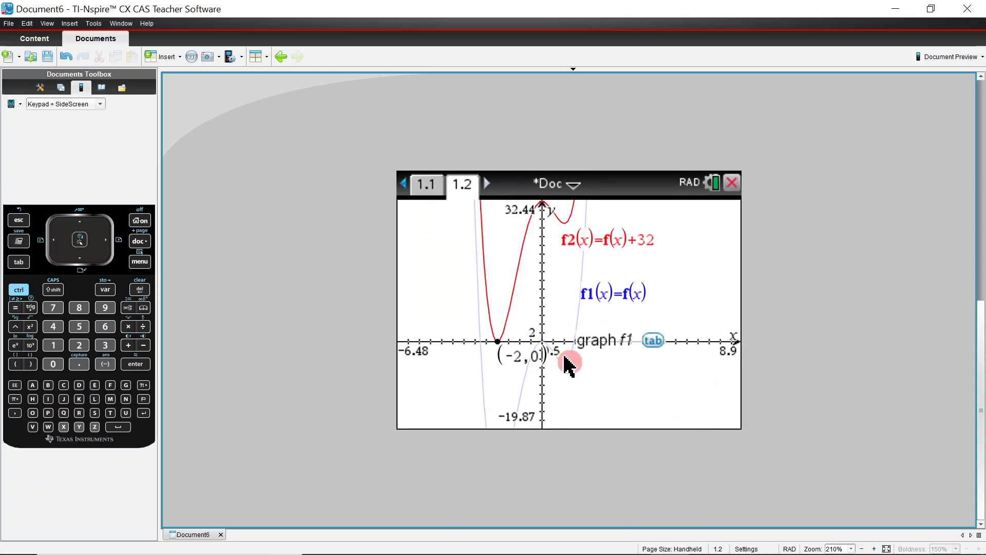
key("Delete")
key("Delete")
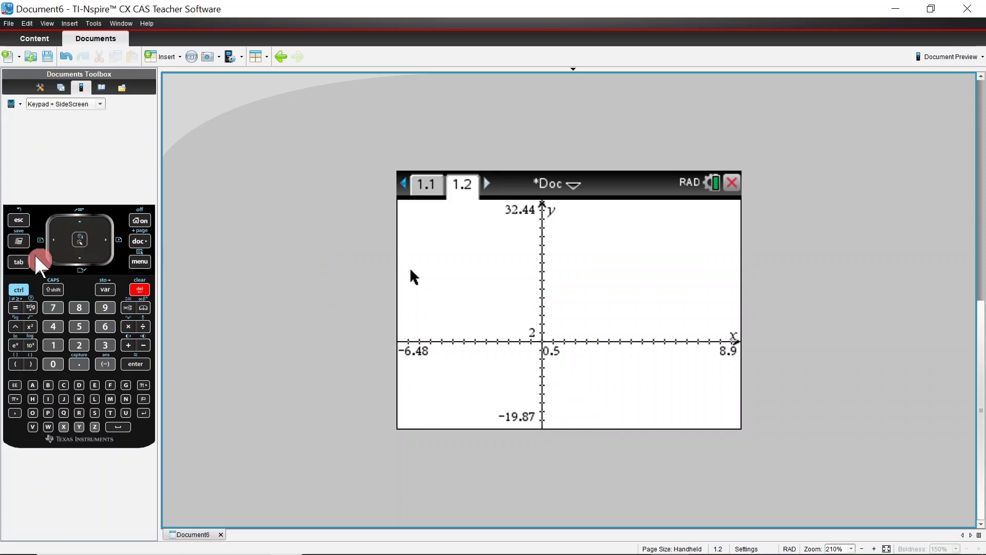
- Graph f1(x)=p(x) on page 1.2 with a slider for a, placed over the empty area beside the curve
left_click(19, 262)
type("p(x)")
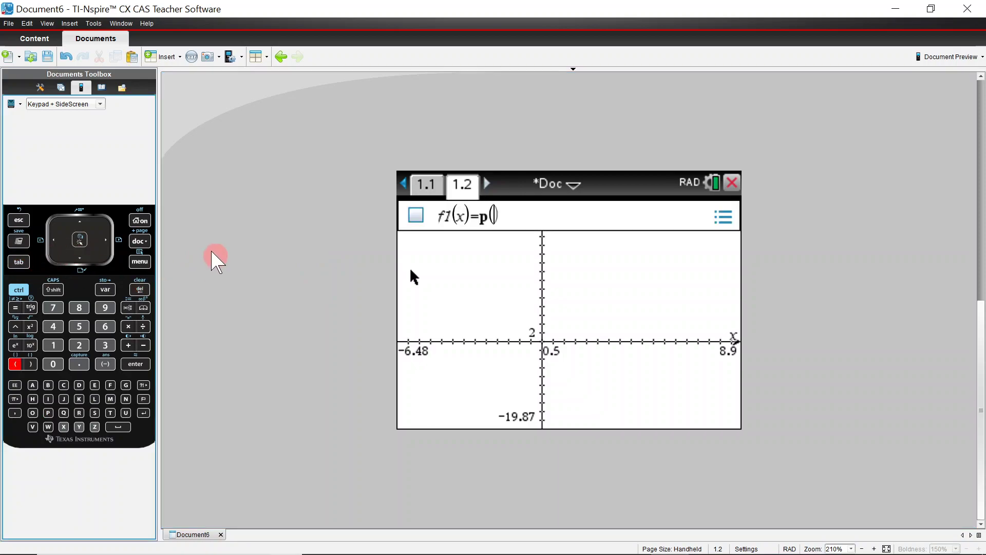
key("Return")
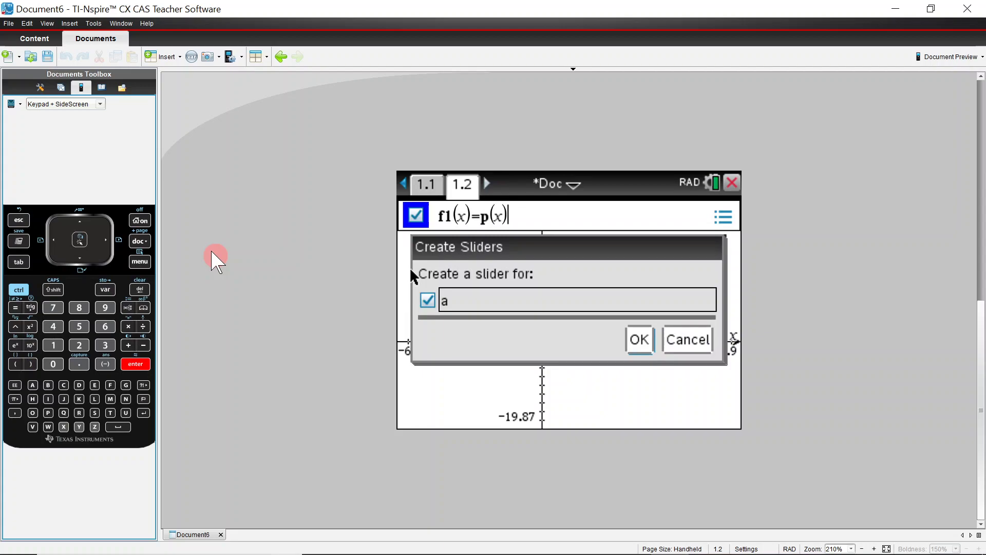
left_click(639, 341)
left_click(462, 403)
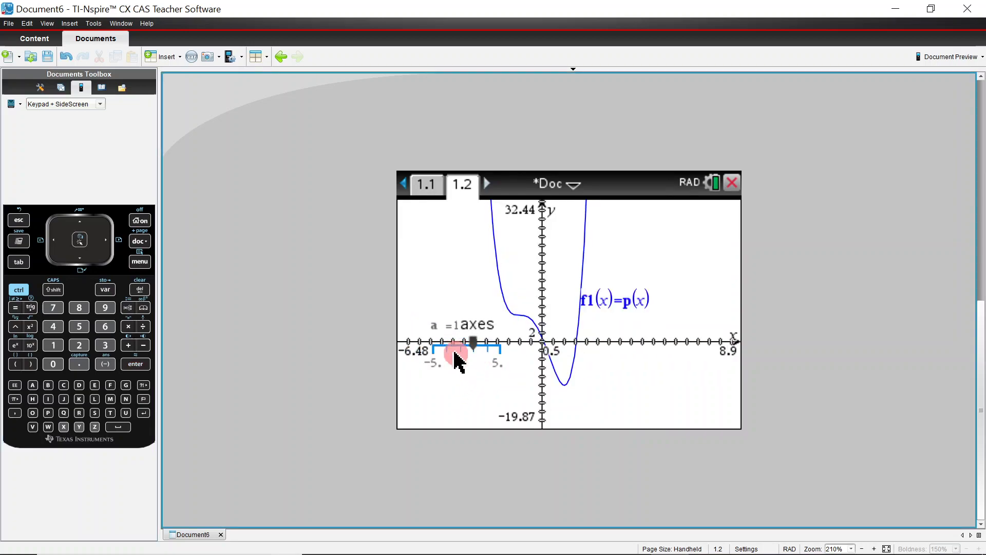
- Move the slider for a to 3 and back to 0 to examine how the graph of p(x) changes
left_click(439, 328)
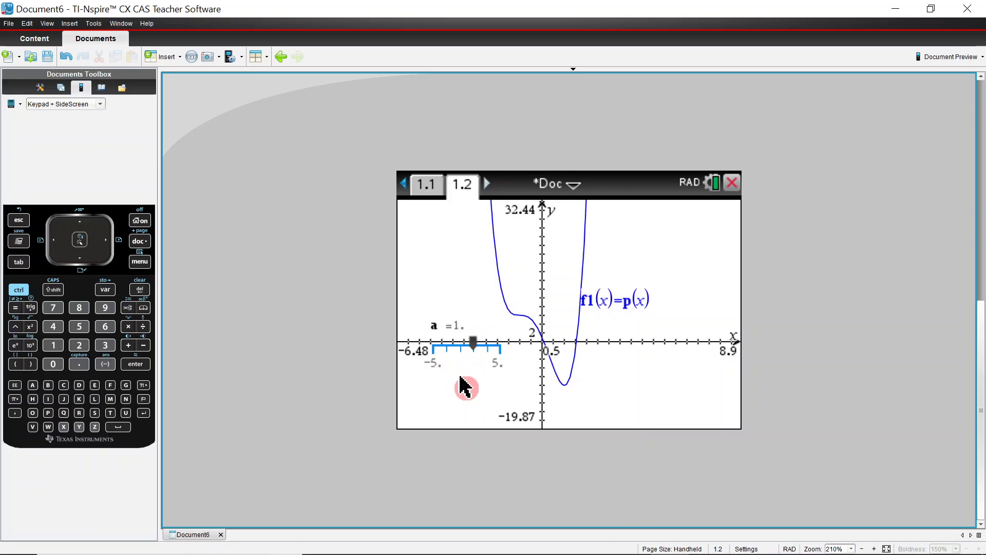
left_click(447, 351)
left_click_drag(461, 351, 487, 349)
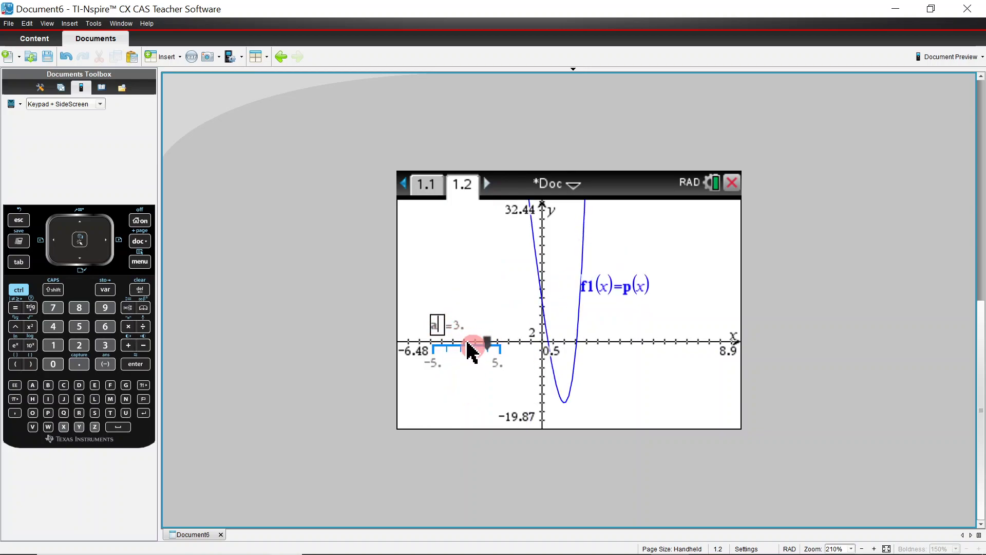
left_click(488, 346)
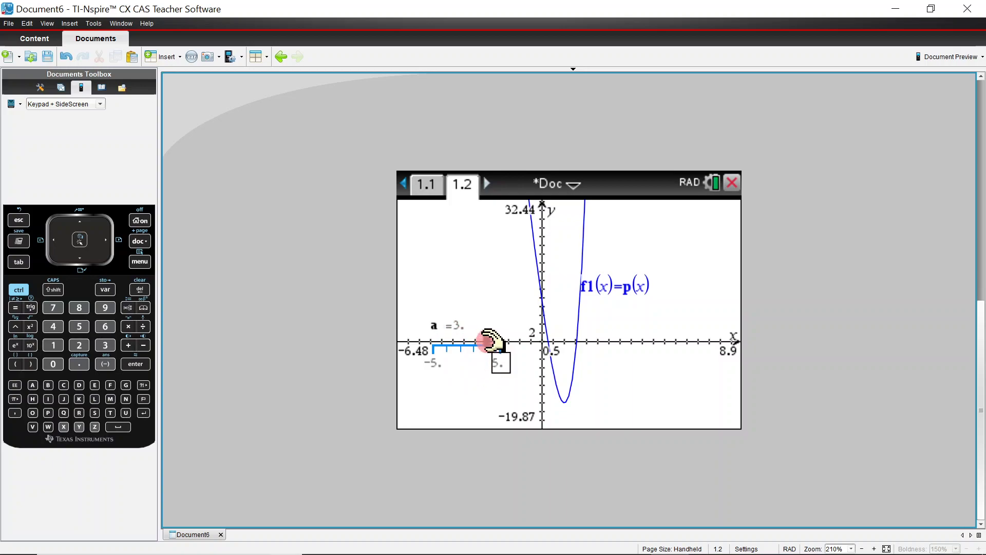
mouse_move(487, 345)
left_mouse_down()
mouse_move(446, 341)
mouse_move(479, 345)
left_mouse_up()
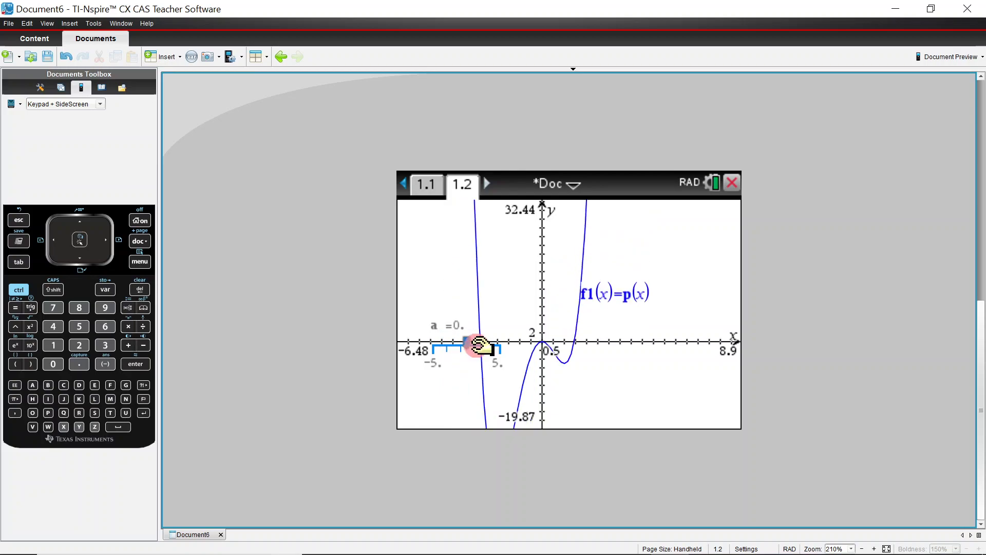
- Increase a with the slider from 0 through 2 to 5, observing the curve's lowest point
left_click_drag(637, 382, 683, 303)
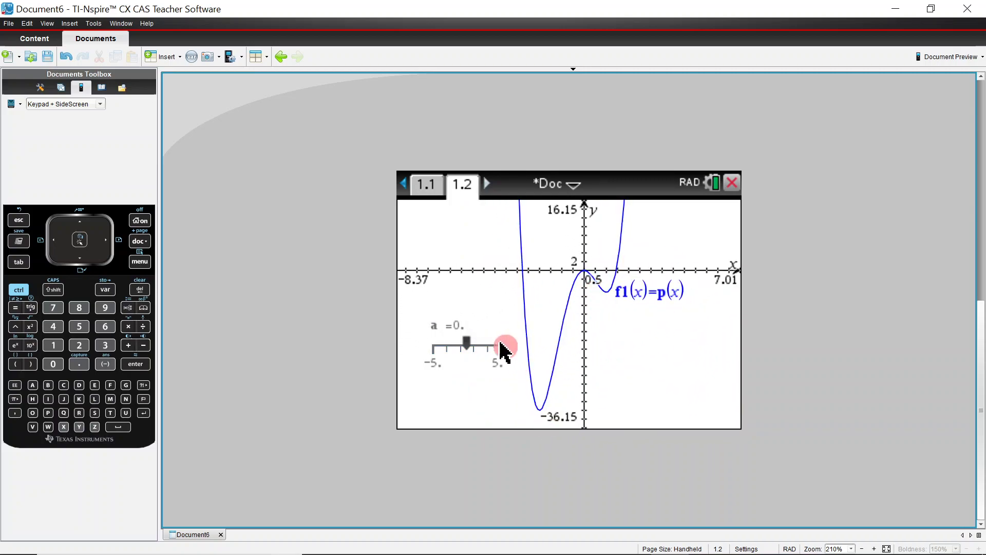
mouse_move(467, 344)
left_mouse_down()
mouse_move(456, 346)
mouse_move(478, 347)
left_mouse_up()
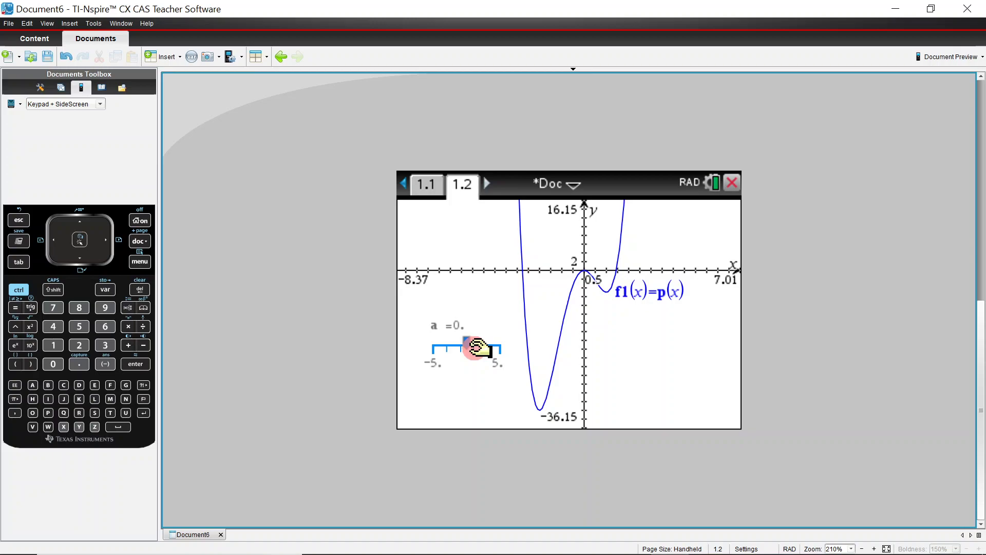
left_click_drag(480, 346, 488, 347)
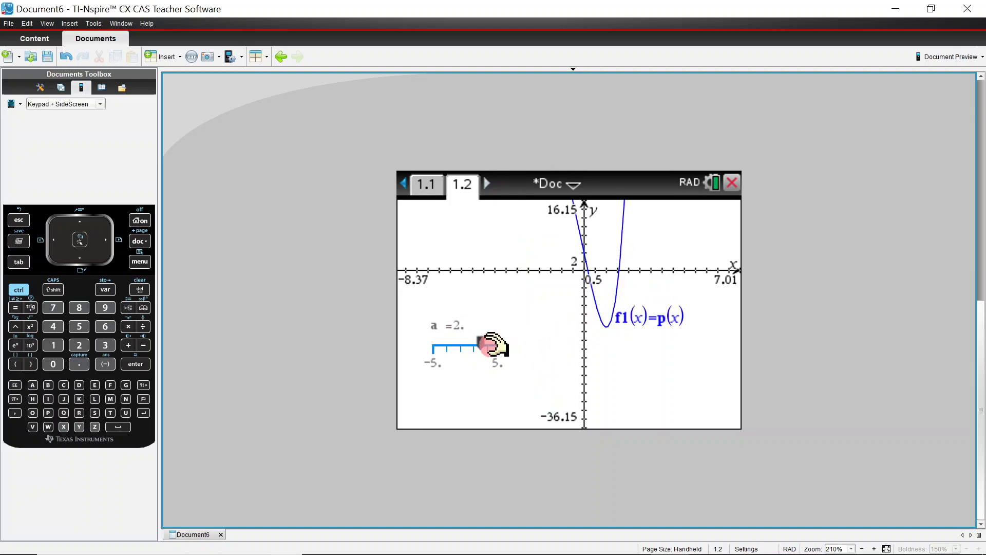
left_click_drag(488, 344, 511, 348)
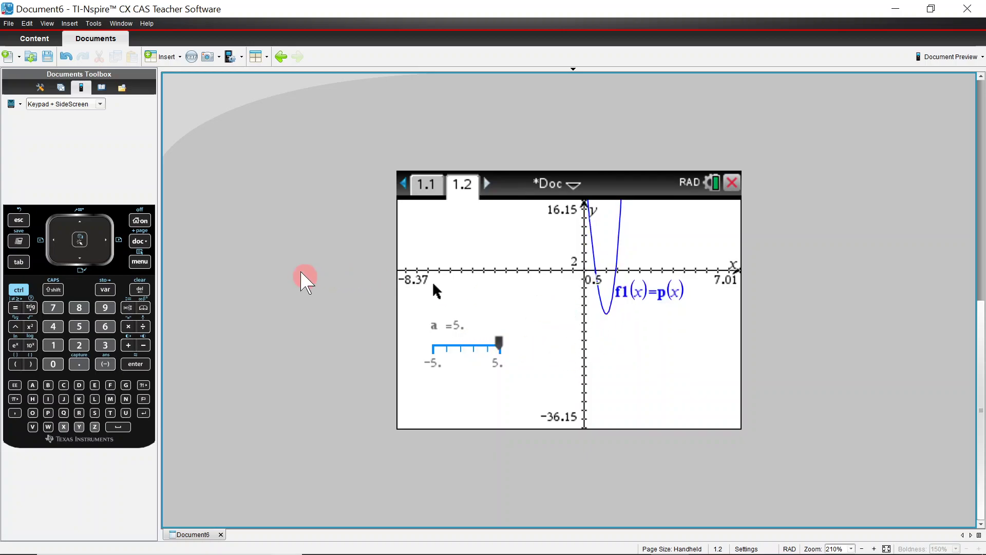
- Mark the minimum of f1(x)=p(x) on the graph with its coordinates using Analyze Graph
left_click(140, 262)
left_click(503, 301)
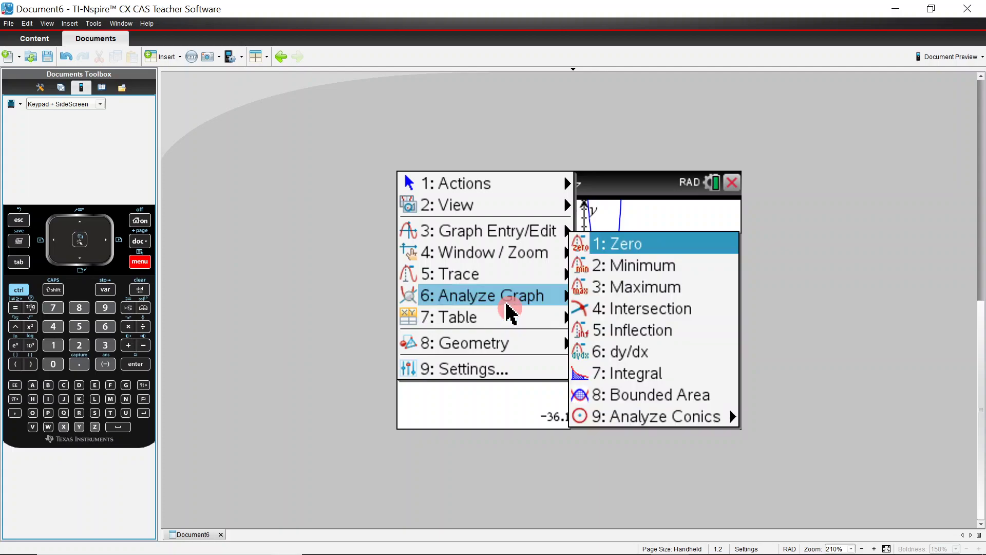
left_click(642, 277)
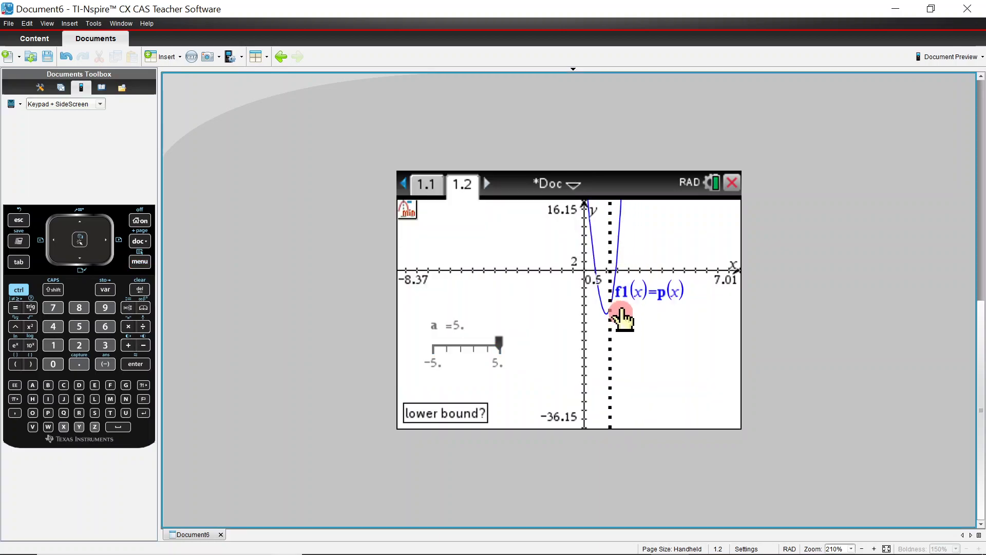
left_click(591, 323)
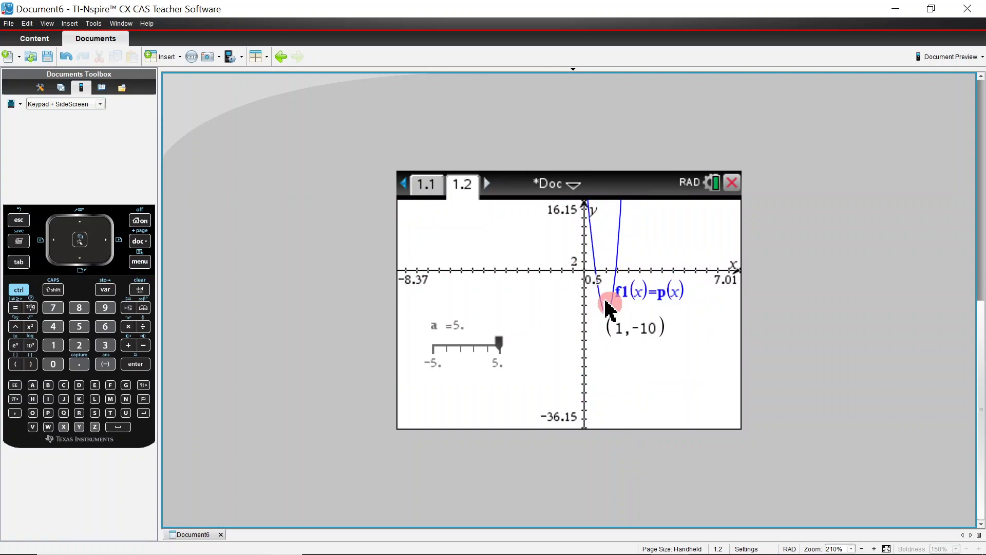
left_click(609, 326)
- Set the slider value of a to 7 and check the marked minimum's coordinates
double_click(454, 326)
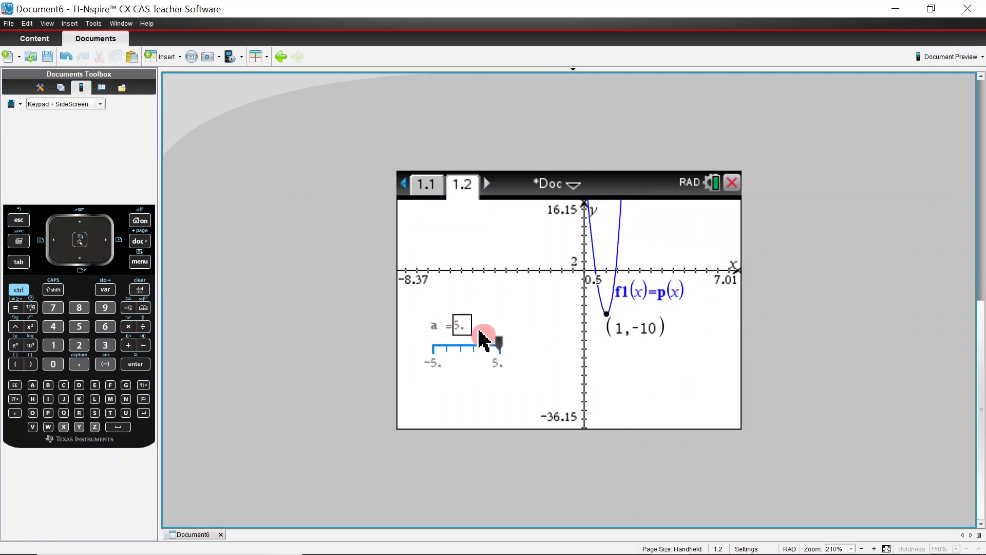
key("Right")
key("BackSpace")
key("BackSpace")
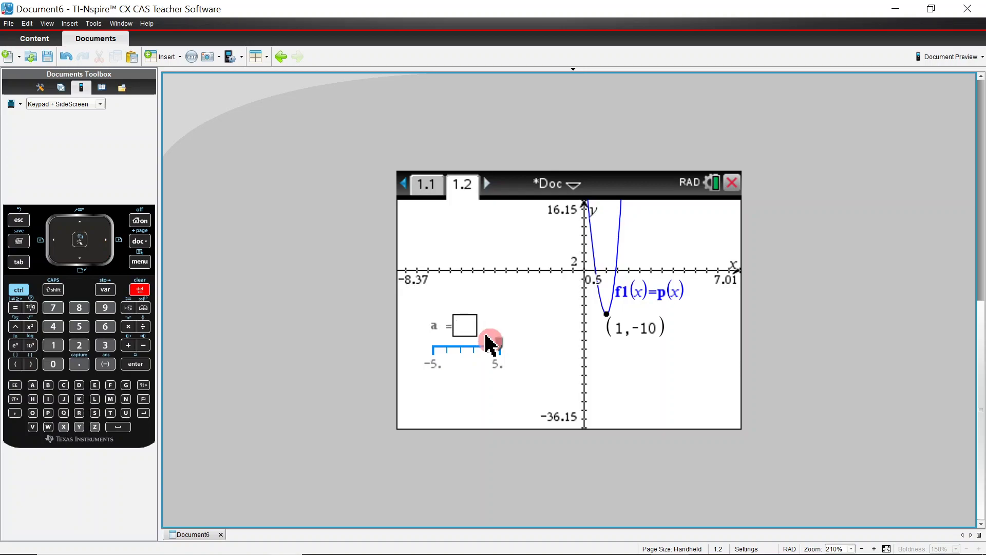
type("7")
key("Return")
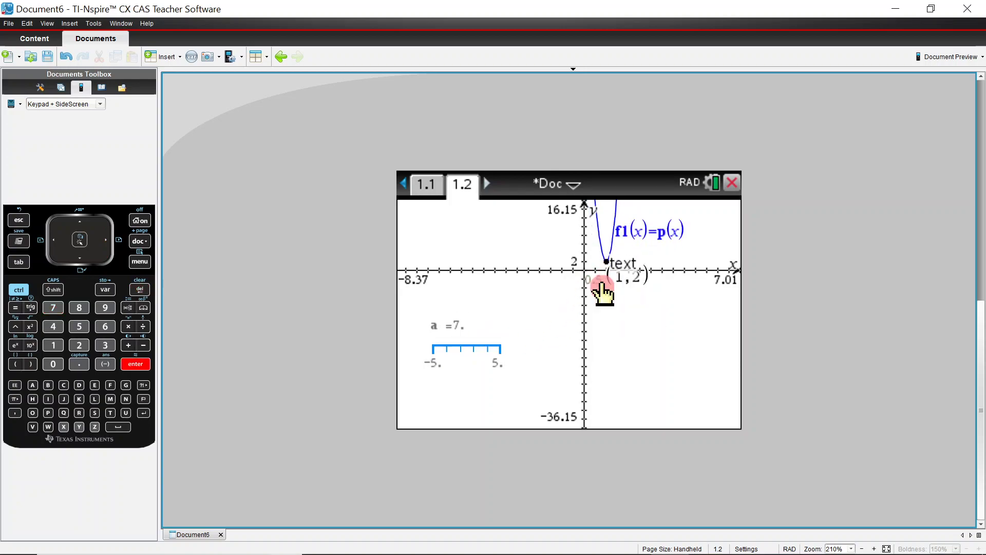
left_click_drag(602, 276, 619, 282)
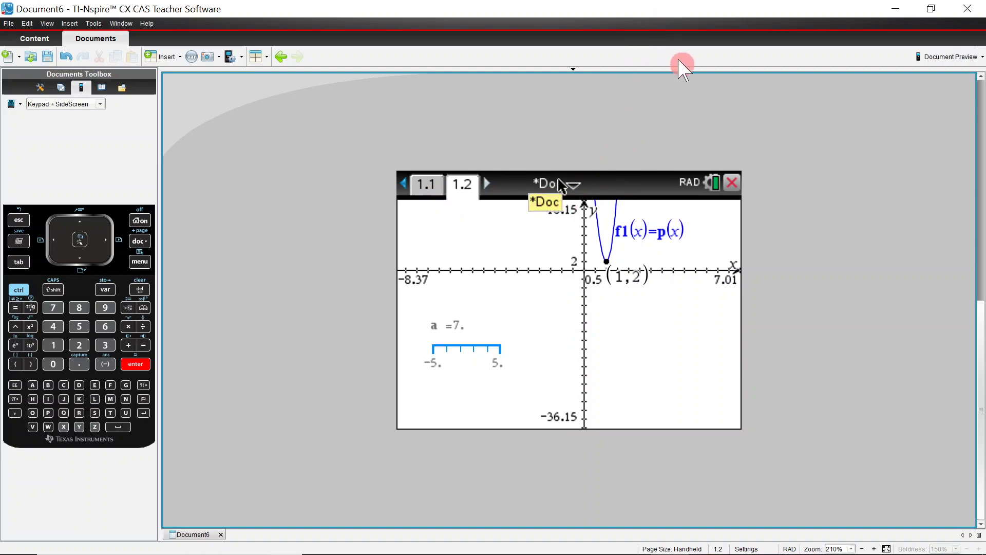
- Restore the smaller TI-Nspire window, switch to the exam notes and write "min p = p(1) =" below a > 1 in part h.iii
left_click(931, 9)
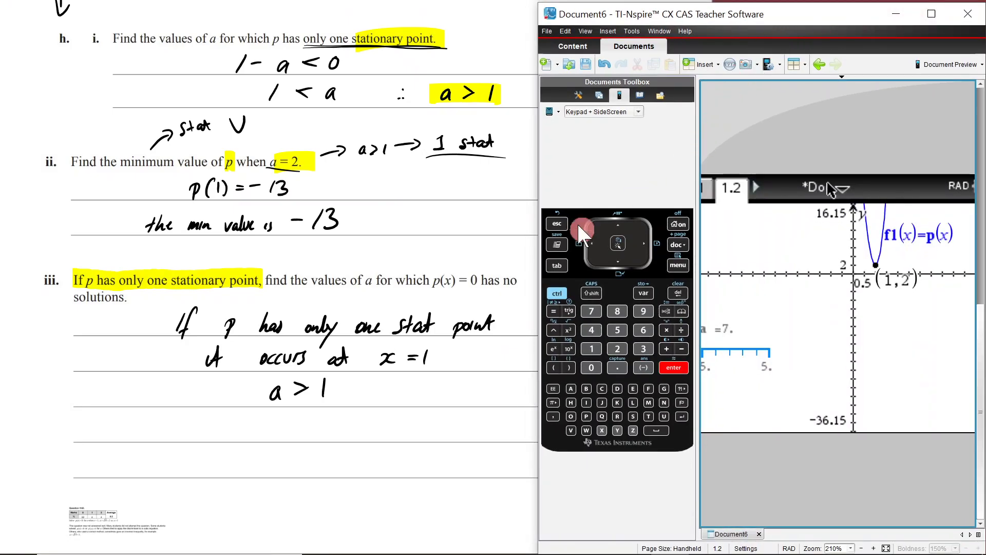
left_click(392, 483)
left_click(309, 411)
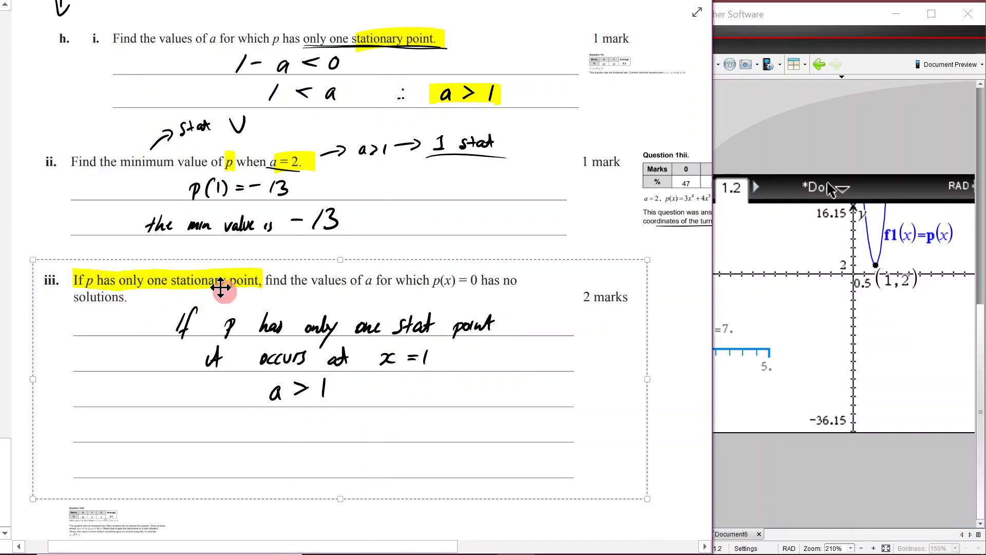
left_click(902, 311)
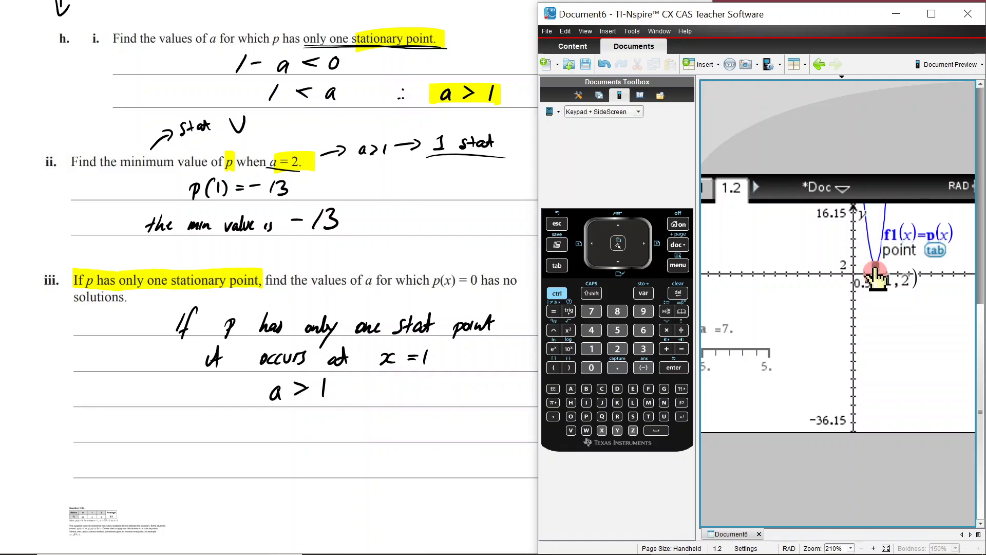
left_click(347, 396)
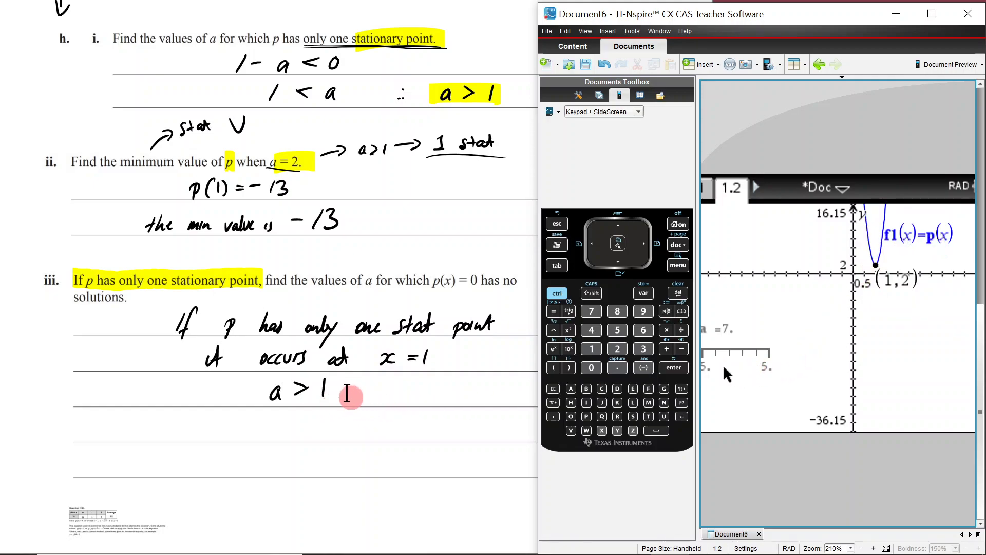
left_click(373, 489)
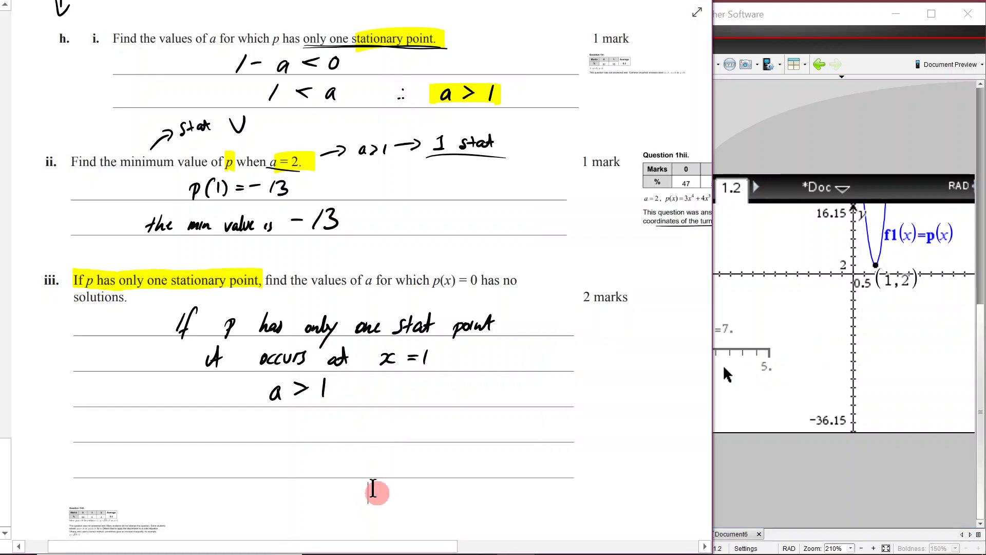
mouse_move(171, 434)
left_mouse_down()
mouse_move(263, 429)
mouse_move(314, 440)
mouse_move(352, 426)
left_mouse_up()
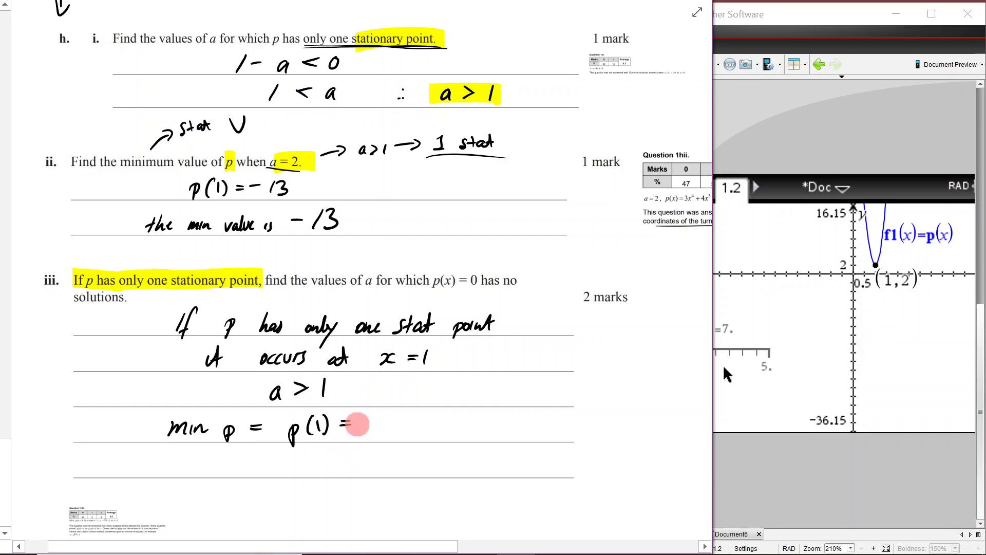
- Switch to TI-Nspire and delete the variable a with DelVar on calculator page 1.1
left_click(778, 313)
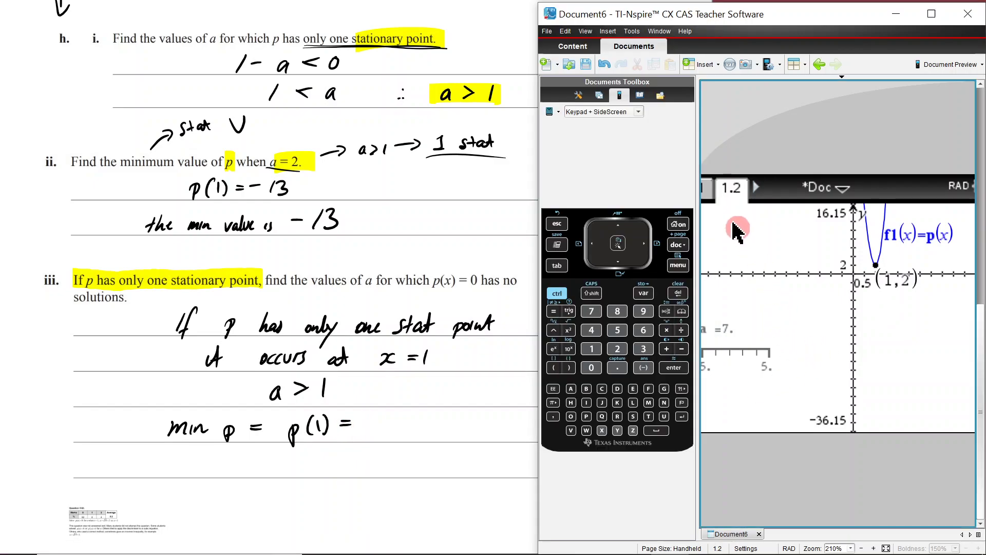
left_click(716, 194)
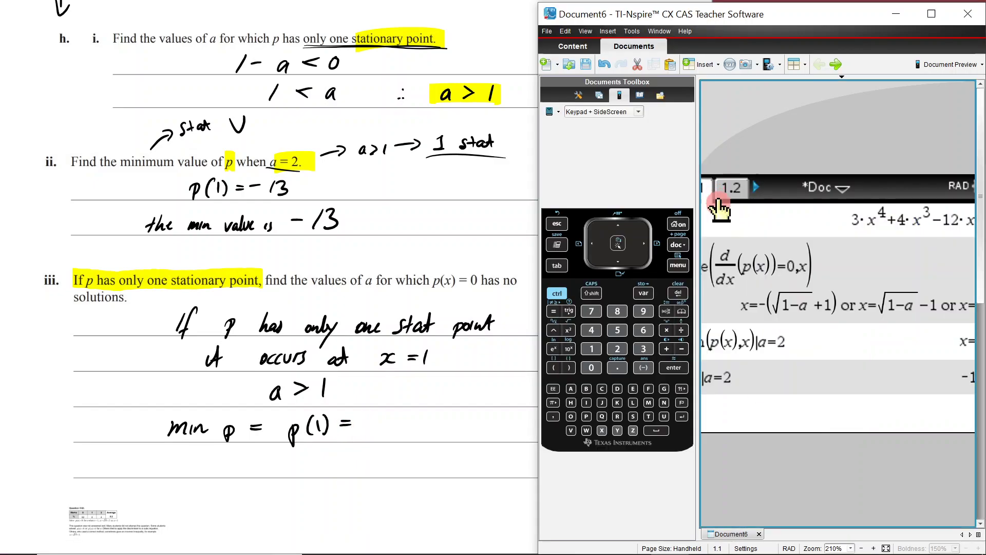
left_click(863, 548)
left_click(862, 549)
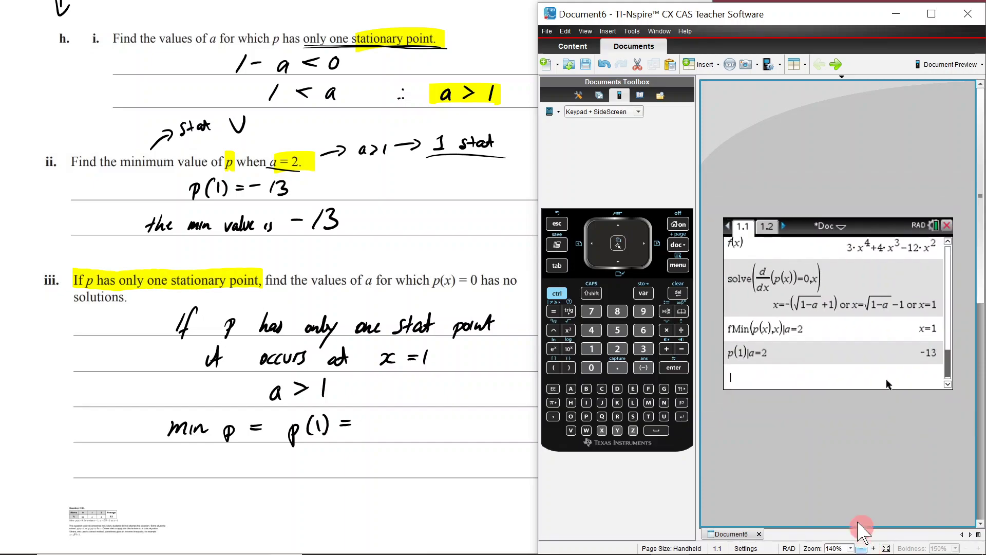
left_click(768, 228)
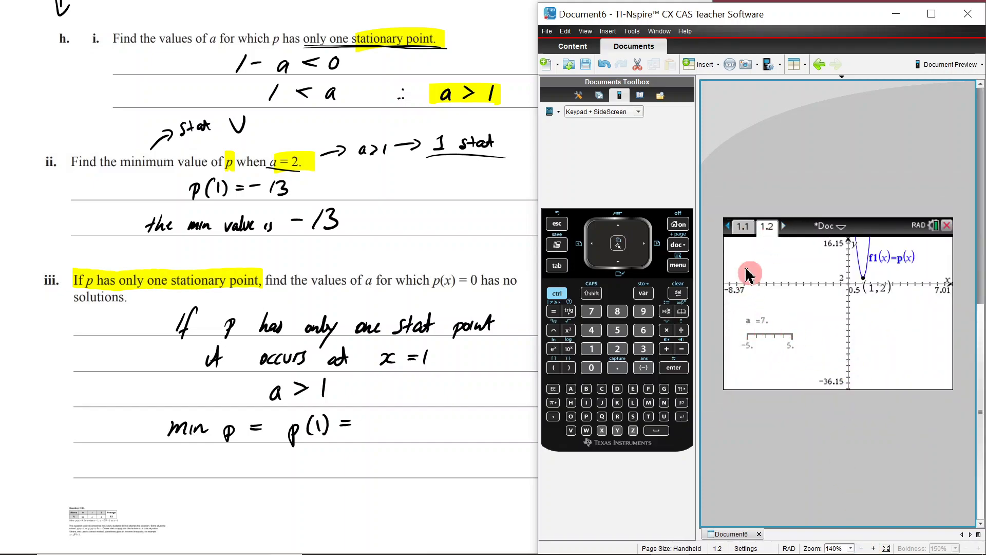
left_click(744, 231)
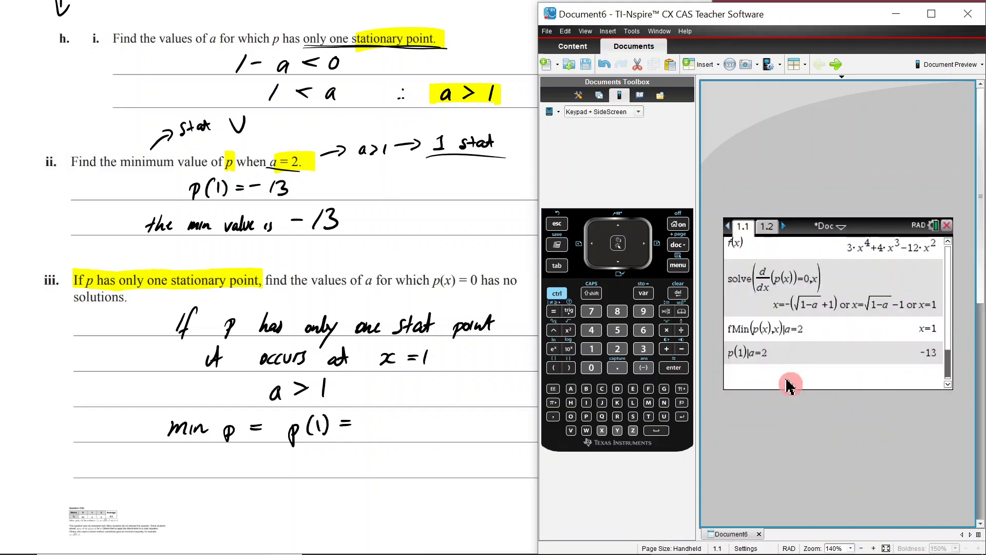
left_click(677, 265)
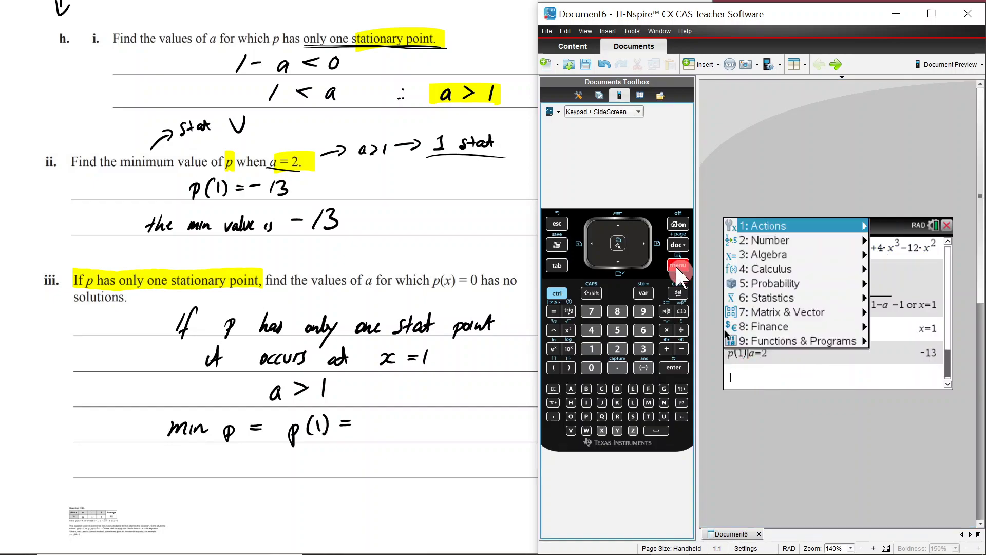
left_click(773, 229)
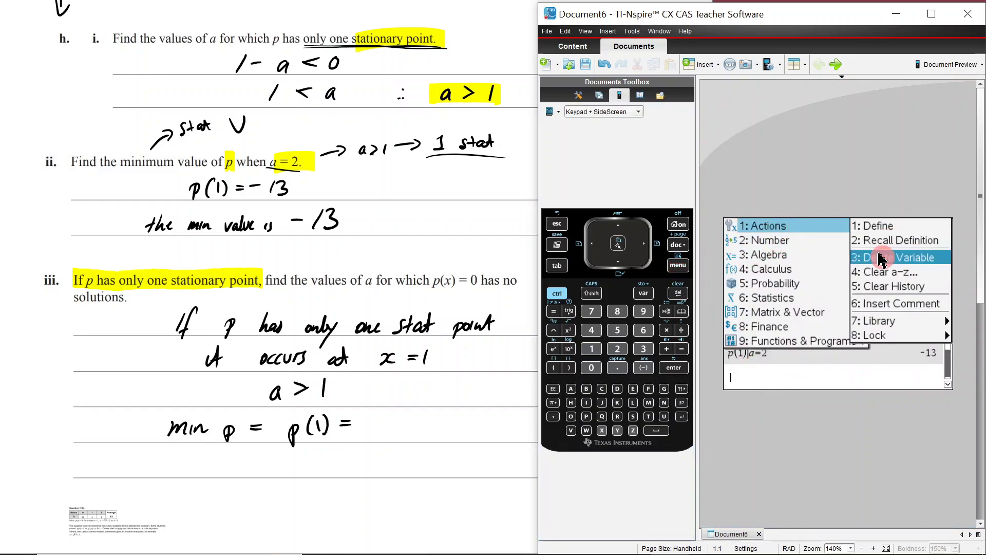
left_click(879, 260)
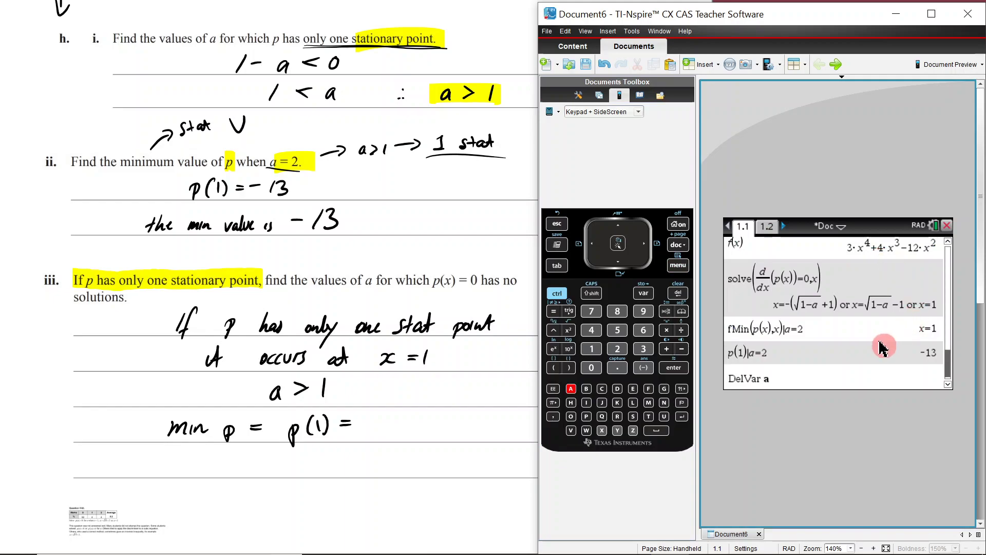
key("Return")
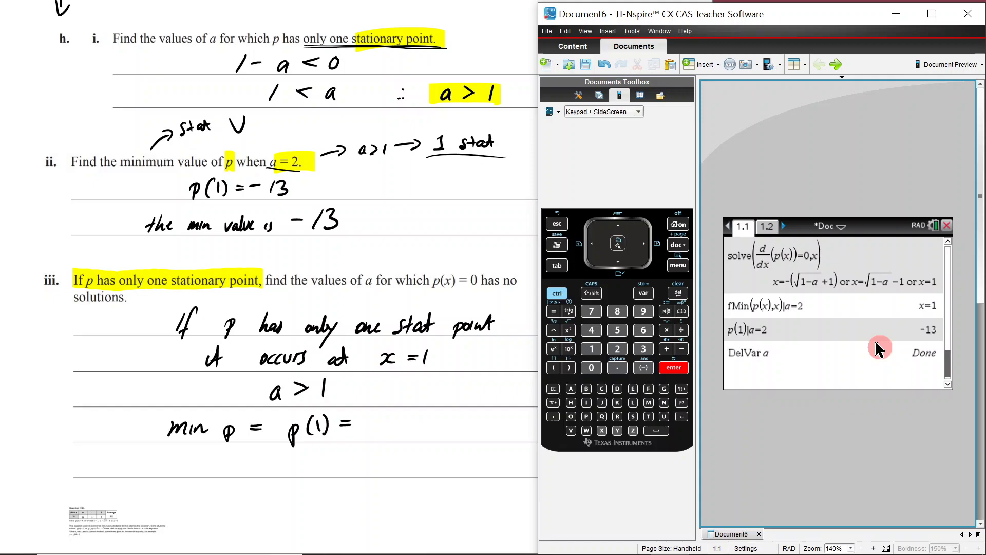
- Evaluate p(1) in terms of a on page 1.1 and select the resulting expression
type("(1)")
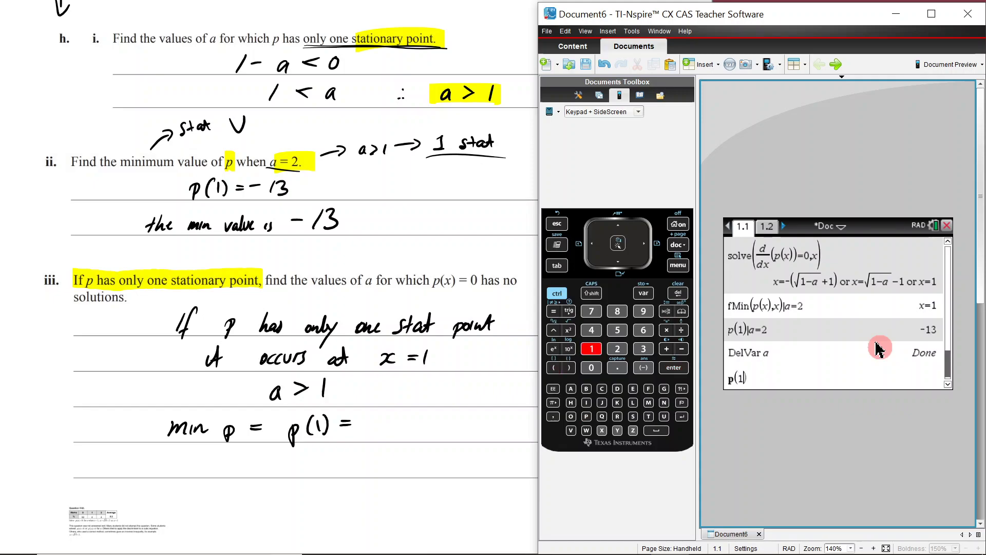
key("Return")
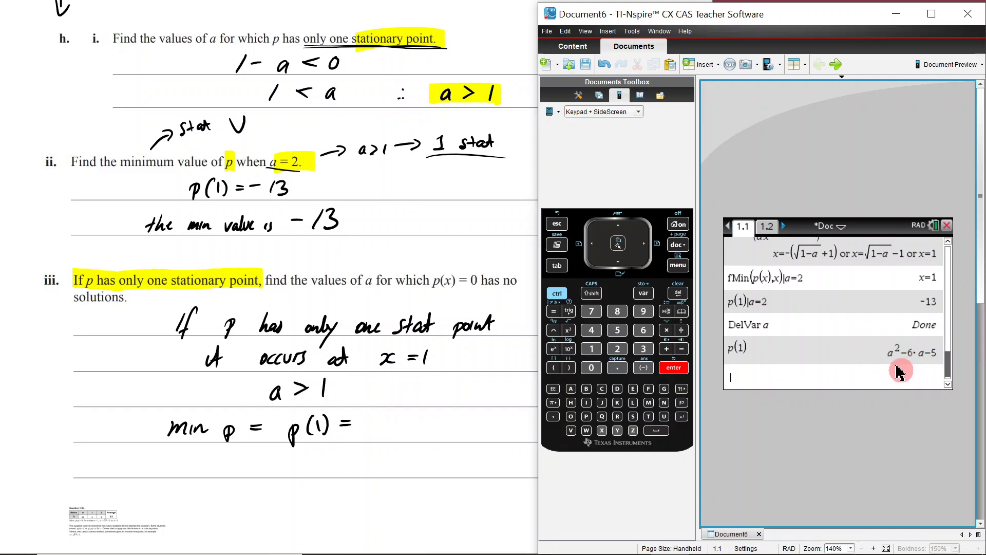
left_click(928, 351)
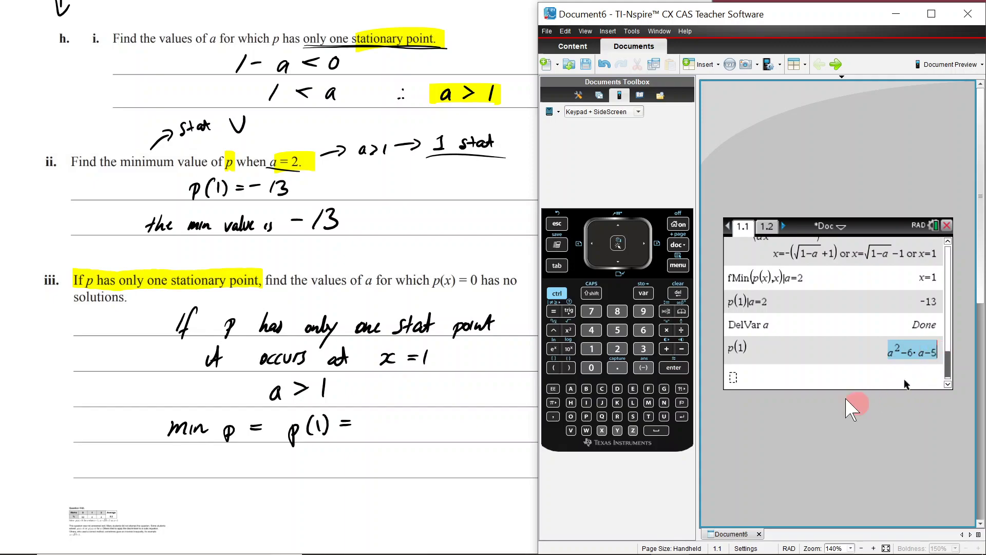
- Switch to the exam notes and write a² − 6a − 5 after "min p = p(1) =" in part h.iii
left_click(363, 477)
scroll(435, 365, "up", 3)
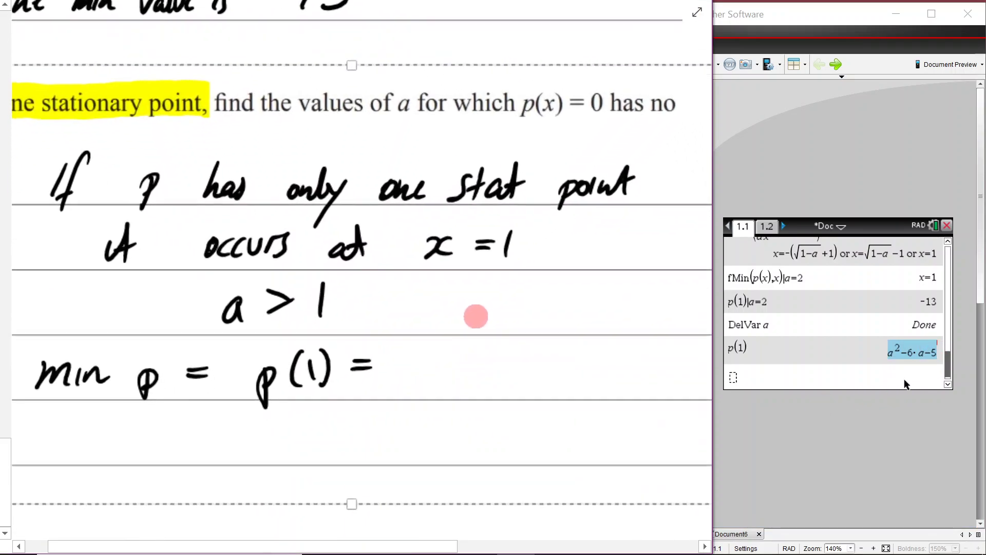
mouse_move(406, 345)
left_mouse_down()
mouse_move(409, 355)
mouse_move(429, 329)
mouse_move(440, 352)
mouse_move(484, 334)
mouse_move(493, 361)
mouse_move(566, 345)
mouse_move(550, 363)
left_mouse_up()
scroll(378, 409, "right", 3)
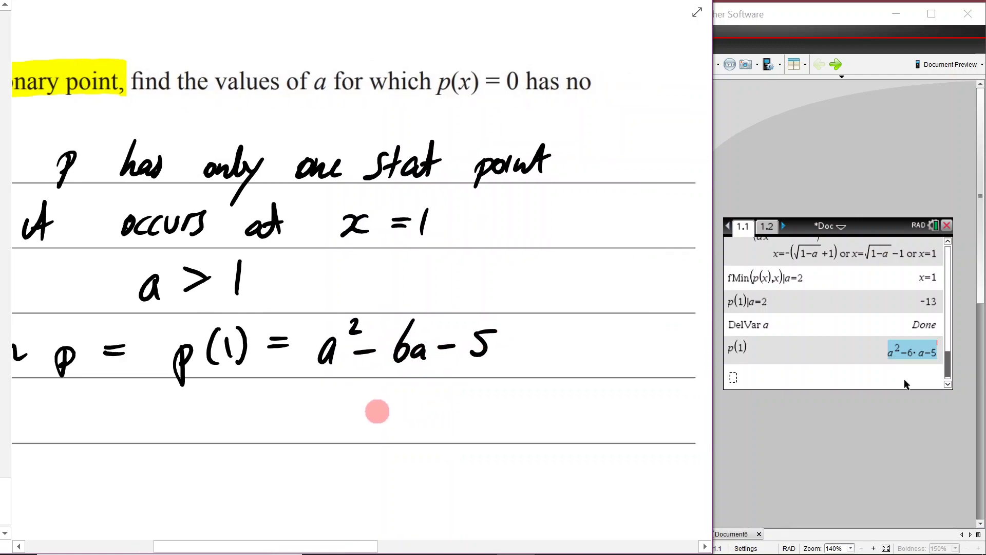
- Write ", where a > 1" after a² − 6a − 5 on the min p line of part h.iii
left_click_drag(469, 366, 463, 377)
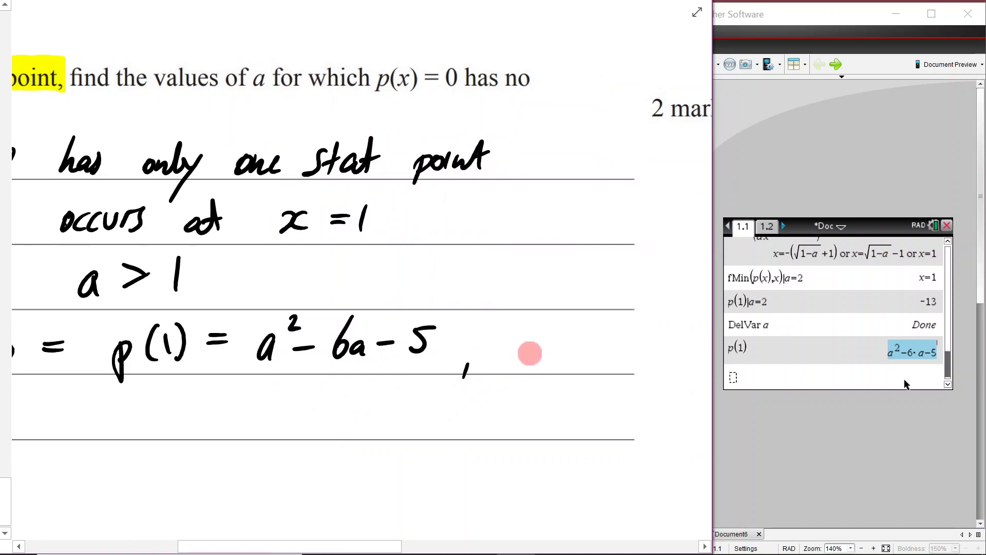
mouse_move(508, 347)
left_mouse_down()
mouse_move(539, 340)
mouse_move(557, 357)
mouse_move(578, 349)
mouse_move(640, 363)
mouse_move(666, 352)
mouse_move(650, 358)
mouse_move(677, 361)
left_mouse_up()
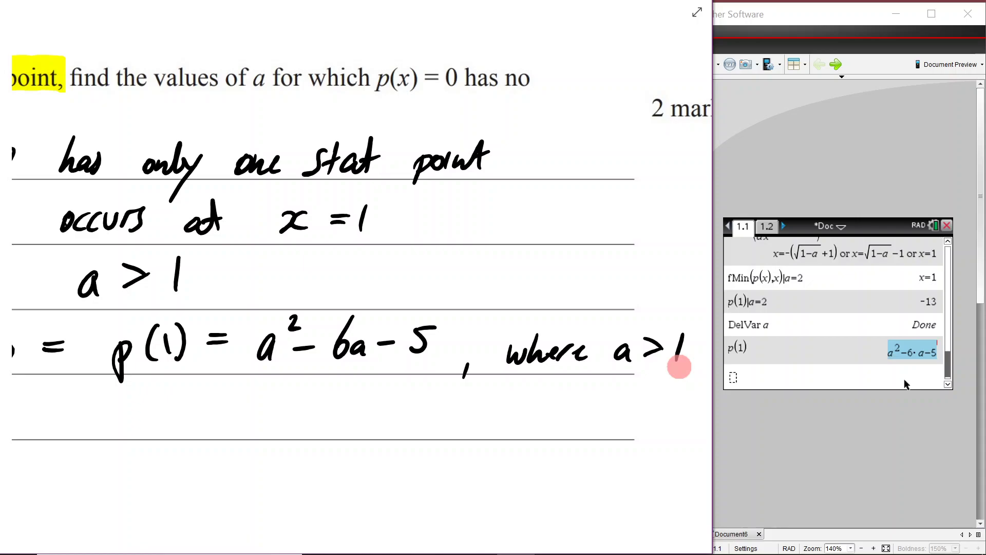
- Underline a and p(x) = 0 in the part h.iii question, circle p(x) = 0 and label it "x-ints" with an arrow
scroll(363, 473, "down", 5)
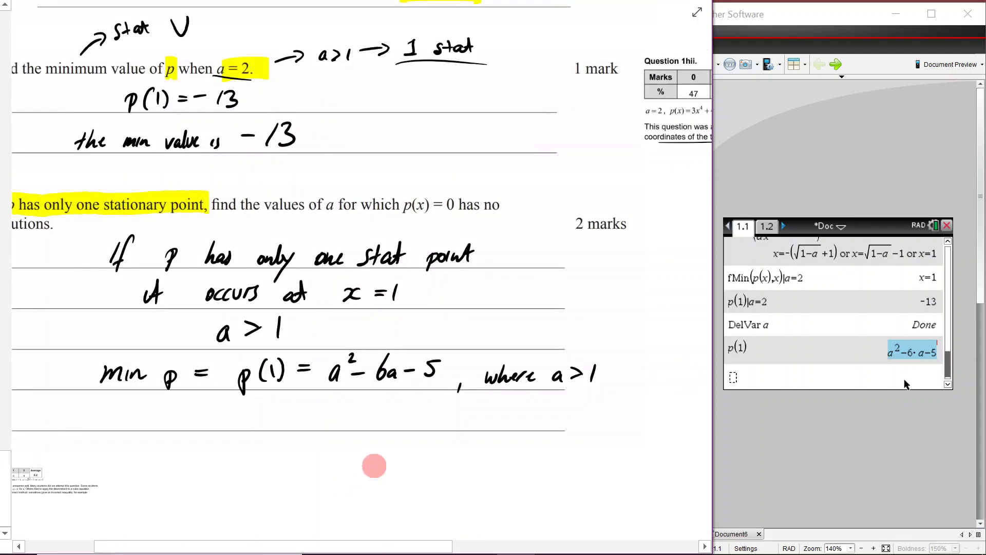
scroll(374, 466, "down", 3)
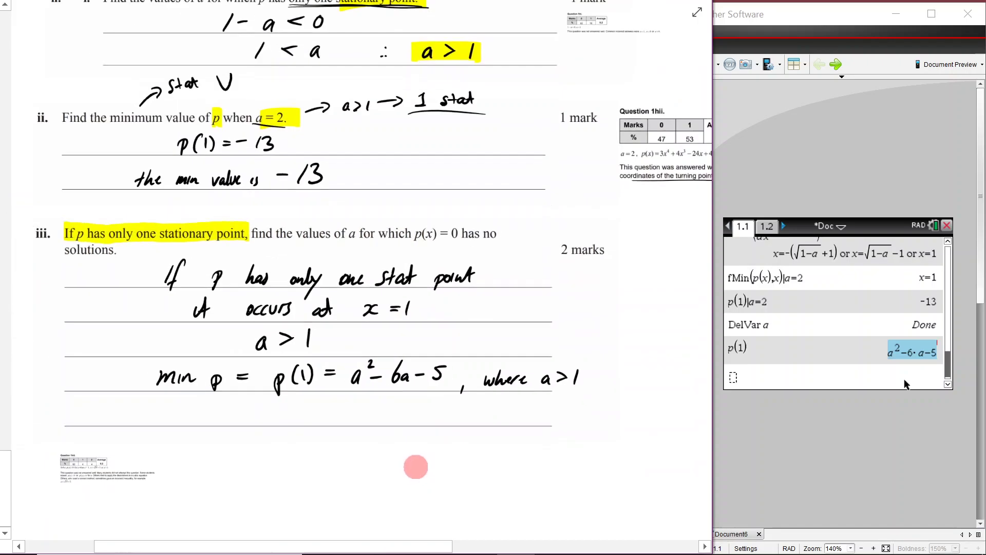
left_click_drag(349, 247, 469, 250)
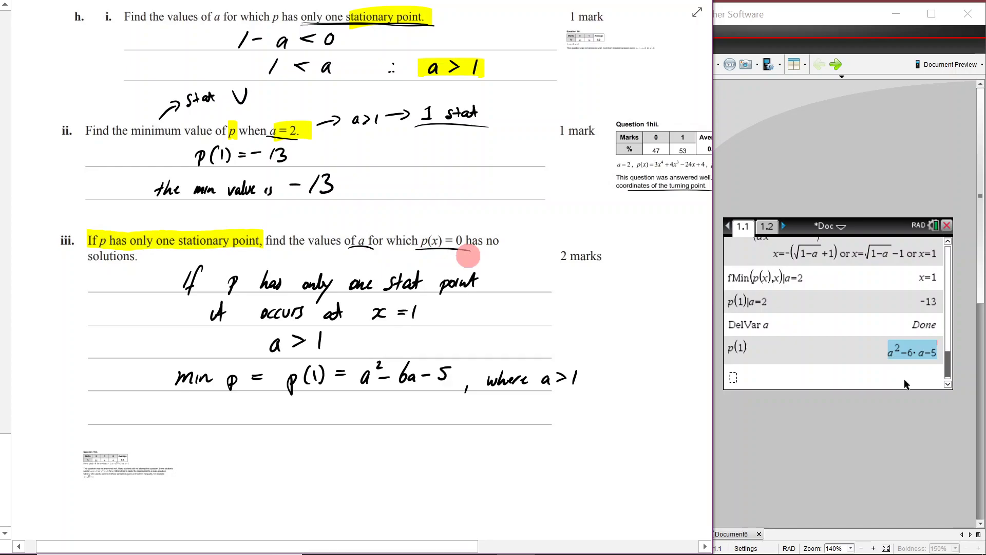
mouse_move(468, 255)
left_mouse_down()
mouse_move(414, 242)
mouse_move(414, 254)
left_mouse_up()
scroll(414, 253, "up", 3)
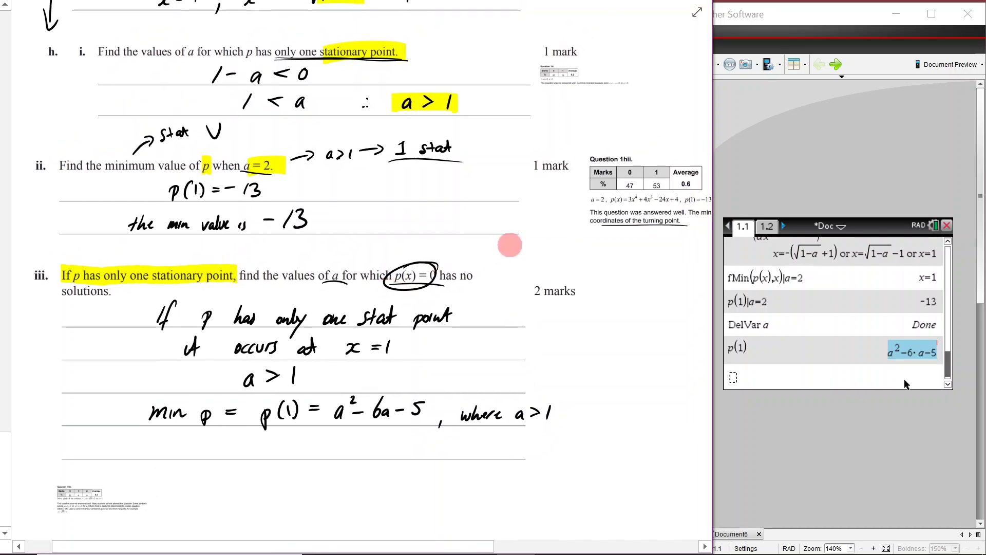
left_click_drag(475, 238, 438, 257)
mouse_move(440, 246)
left_mouse_down()
mouse_move(450, 255)
mouse_move(498, 243)
left_mouse_up()
left_click_drag(498, 230, 487, 243)
left_click_drag(504, 237, 534, 241)
left_click_drag(539, 229, 544, 234)
left_click_drag(549, 230, 546, 241)
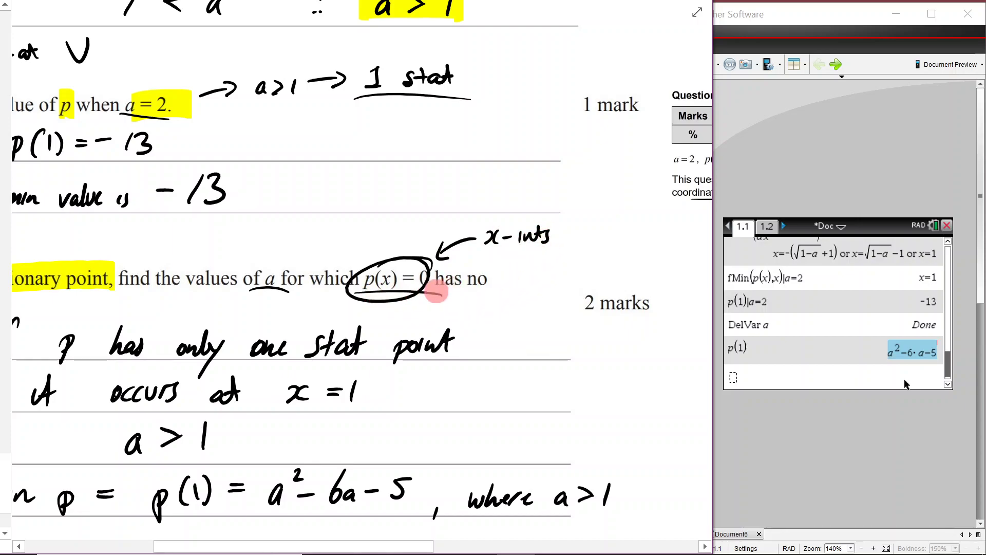
- Go back to part b and circle "no x-intercepts" in the question text
scroll(436, 291, "down", 5)
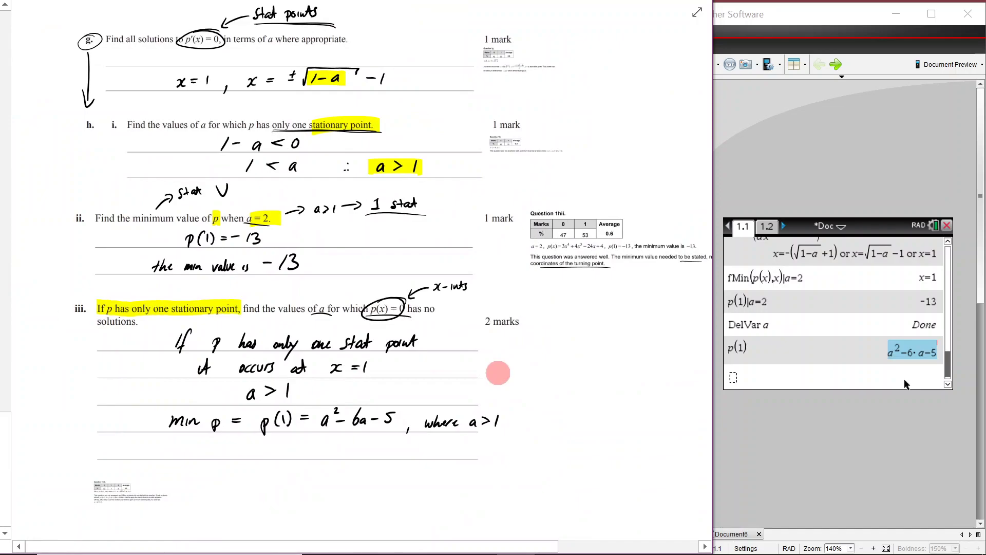
scroll(497, 373, "up", 15)
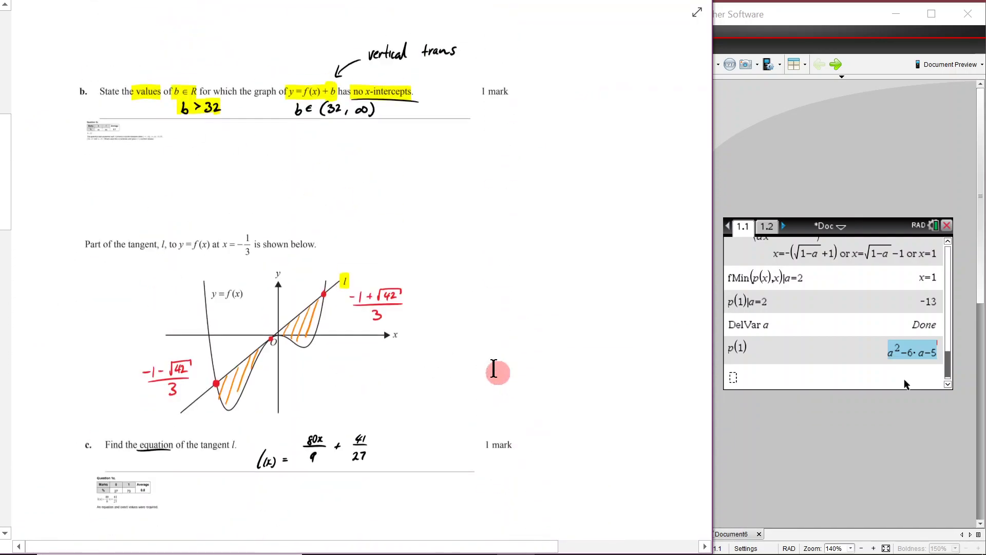
scroll(498, 373, "up", 8)
scroll(496, 375, "down", 2)
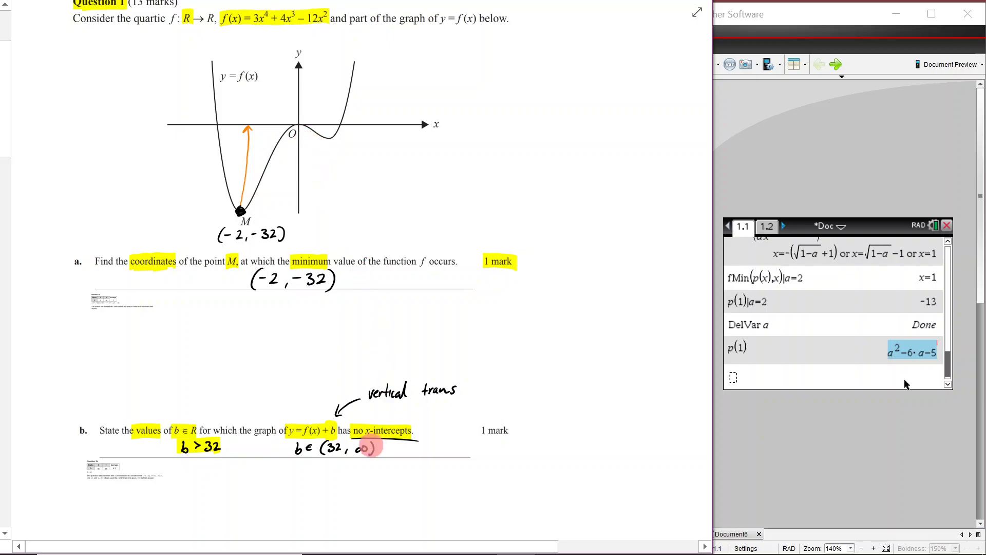
mouse_move(381, 440)
left_mouse_down()
mouse_move(385, 419)
mouse_move(418, 432)
left_mouse_up()
- Circle the y-coordinate −32 of the minimum point M below the graph of y = f(x)
scroll(419, 431, "up", 3)
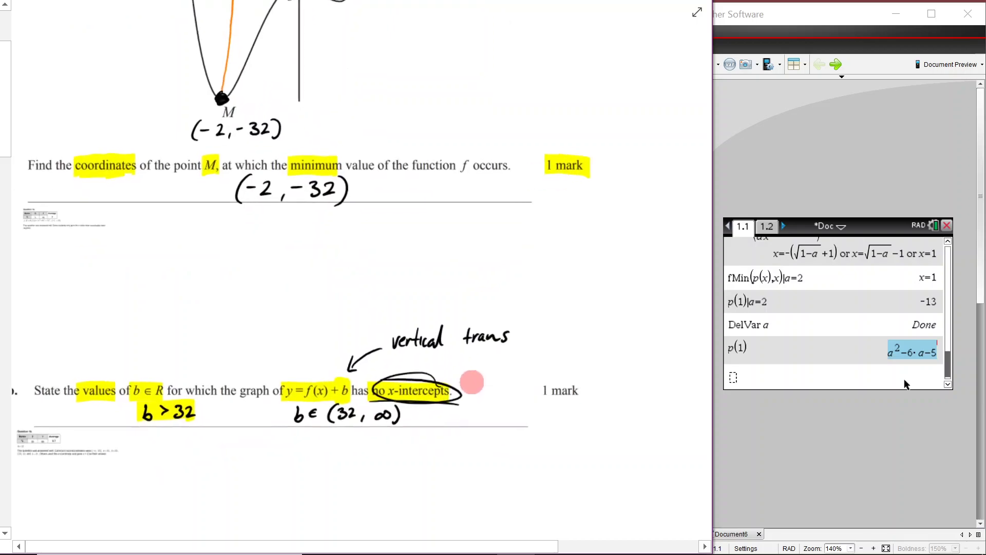
scroll(337, 380, "up", 4)
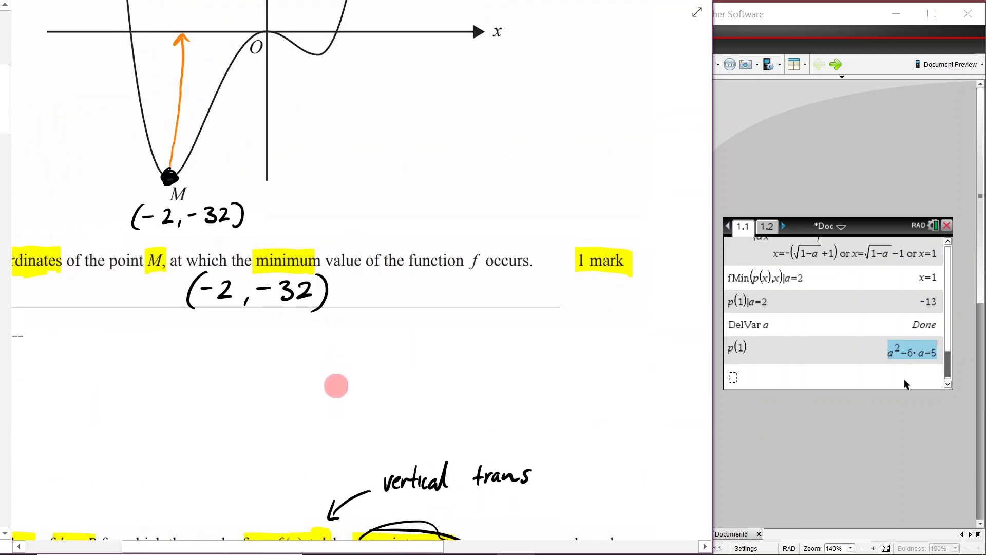
mouse_move(208, 274)
left_mouse_down()
mouse_move(239, 256)
mouse_move(237, 287)
mouse_move(198, 281)
left_mouse_up()
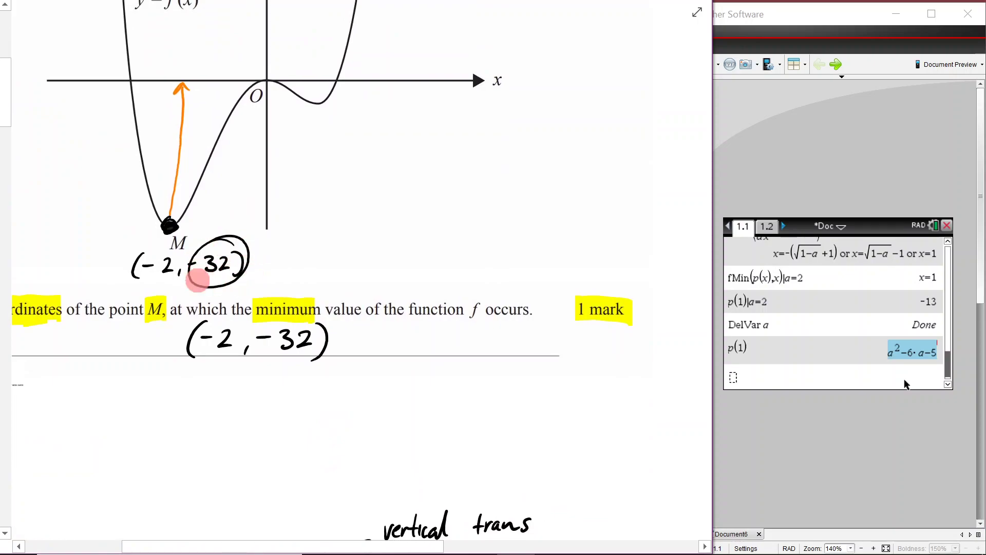
scroll(428, 256, "up", 2)
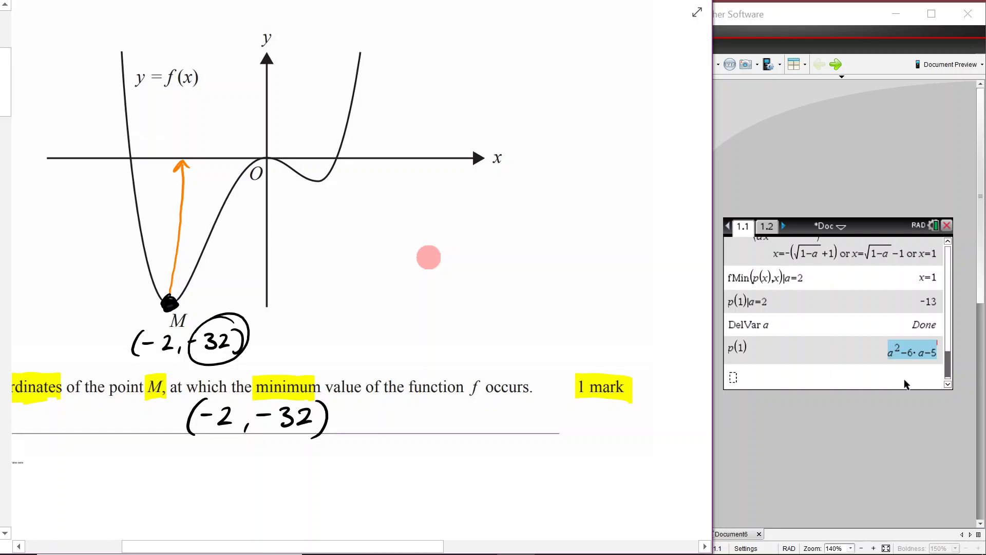
- Return to part h.iii and write "p(x) = 0 will not have solutions when min p > 0" below the min p line
scroll(423, 248, "down", 20)
scroll(412, 272, "up", 15)
scroll(412, 273, "down", 8)
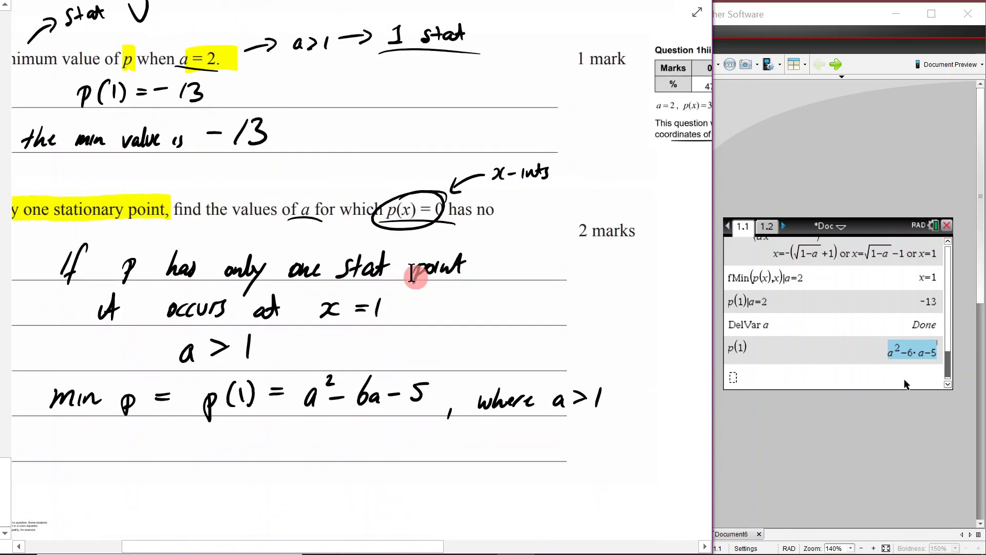
scroll(405, 421, "down", 3)
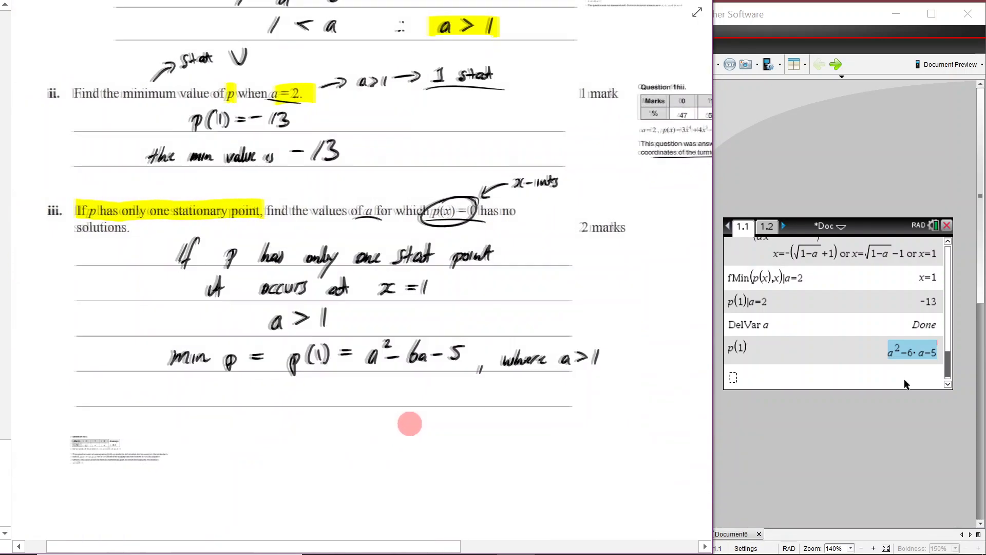
scroll(298, 431, "up", 2)
scroll(298, 431, "up", 2)
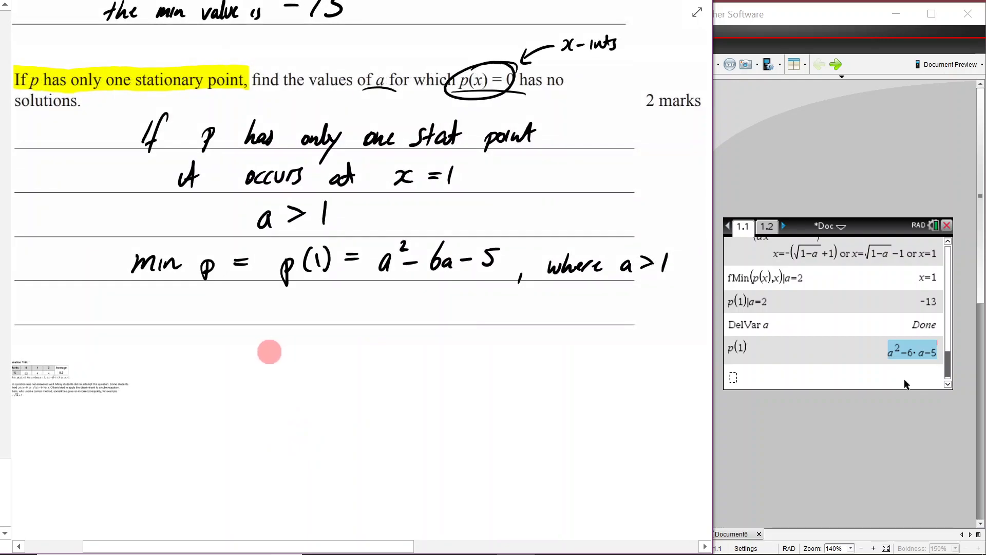
mouse_move(221, 307)
left_mouse_down()
mouse_move(217, 334)
mouse_move(261, 311)
mouse_move(349, 314)
mouse_move(353, 324)
mouse_move(400, 313)
mouse_move(442, 320)
mouse_move(486, 305)
mouse_move(488, 322)
mouse_move(595, 305)
mouse_move(590, 320)
mouse_move(623, 307)
left_mouse_up()
mouse_move(254, 343)
left_mouse_down()
mouse_move(264, 352)
mouse_move(330, 345)
mouse_move(369, 363)
mouse_move(411, 352)
mouse_move(369, 346)
mouse_move(451, 352)
mouse_move(481, 342)
mouse_move(464, 349)
left_mouse_up()
mouse_move(519, 333)
left_mouse_down()
mouse_move(519, 352)
mouse_move(518, 333)
left_mouse_up()
- Write "a² − 6a − 5 > 0 and a > 1" below the min p > 0 condition in part h.iii
scroll(412, 457, "down", 3, "ctrl")
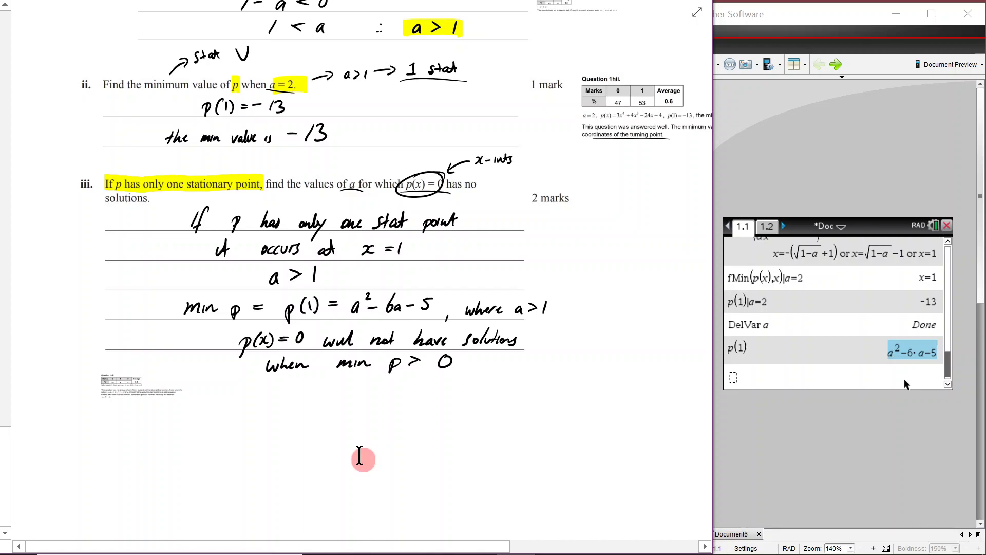
scroll(359, 457, "down", 3)
scroll(345, 417, "up", 2)
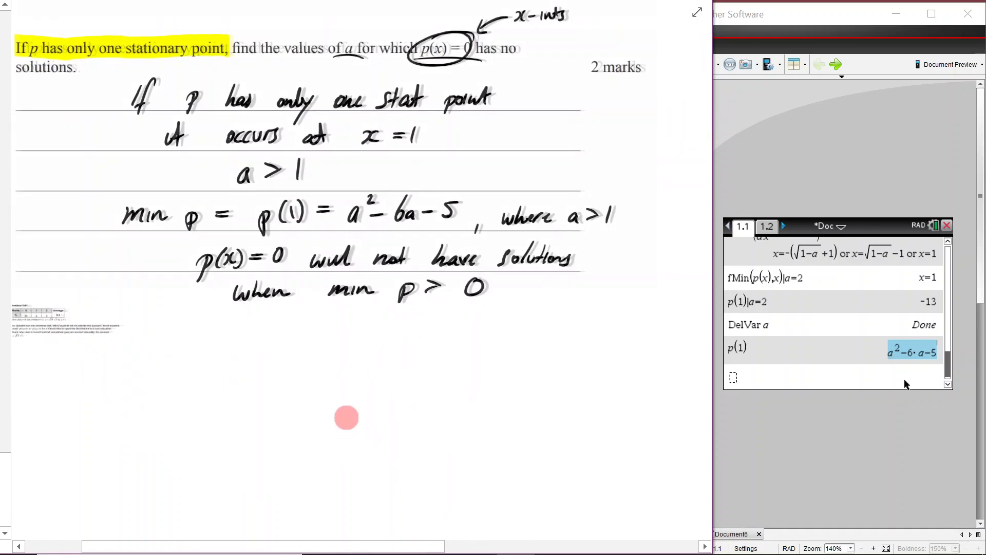
mouse_move(291, 331)
left_mouse_down()
mouse_move(294, 349)
mouse_move(315, 326)
left_mouse_up()
mouse_move(308, 337)
left_mouse_down()
mouse_move(345, 339)
mouse_move(349, 330)
mouse_move(340, 340)
mouse_move(362, 335)
left_mouse_up()
mouse_move(369, 337)
left_mouse_down()
mouse_move(419, 335)
mouse_move(394, 339)
left_mouse_up()
mouse_move(402, 322)
left_mouse_down()
mouse_move(428, 342)
mouse_move(460, 330)
mouse_move(457, 321)
left_mouse_up()
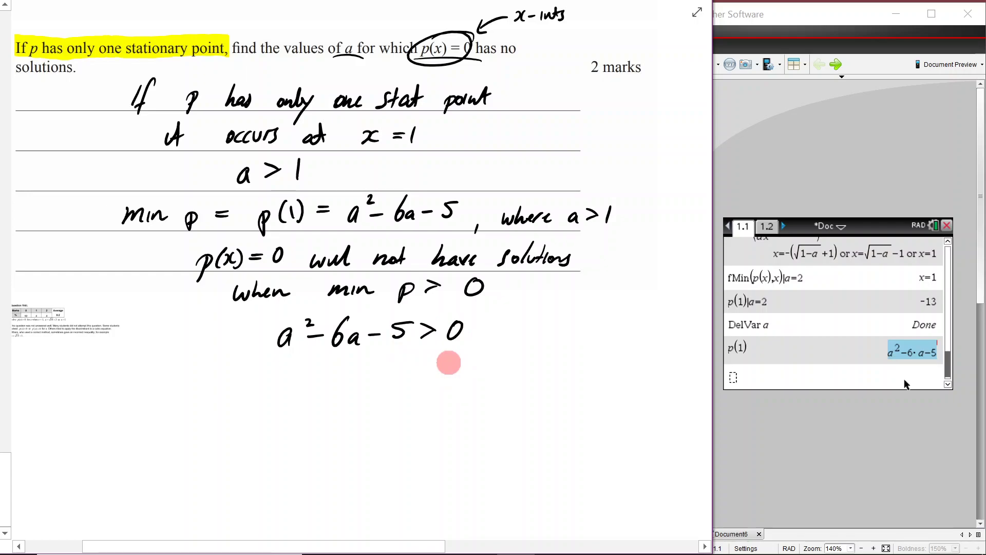
mouse_move(512, 326)
left_mouse_down()
mouse_move(514, 340)
mouse_move(535, 340)
mouse_move(629, 320)
mouse_move(624, 338)
left_mouse_up()
key("ctrl+z")
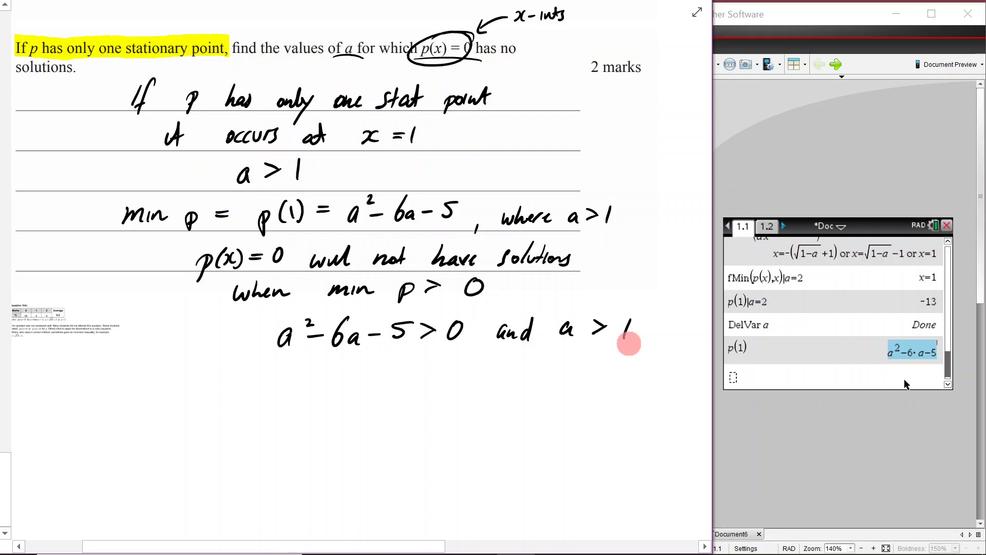
- Revisit the minimum point M on the Question 1 graph and return to the inequality in part h.iii
scroll(266, 454, "down", 3)
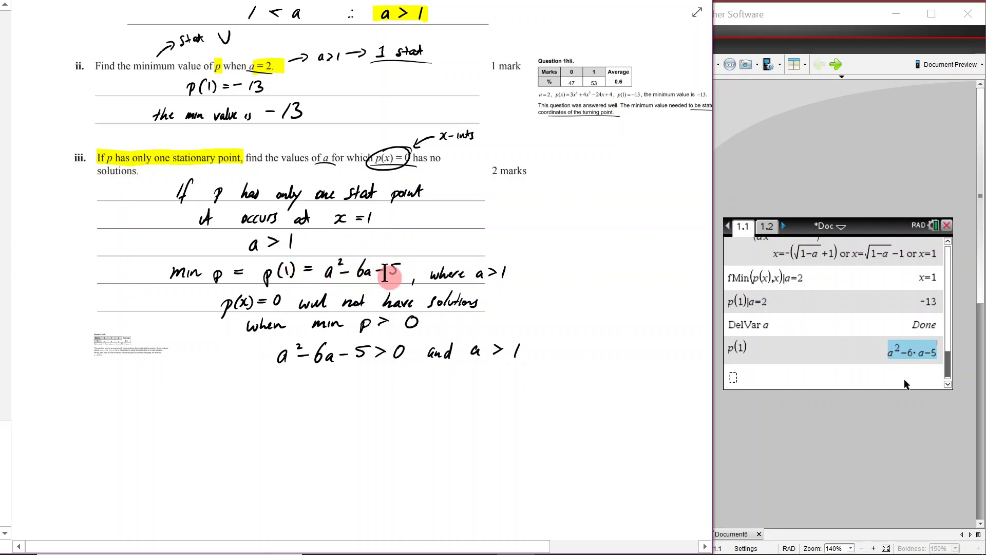
scroll(367, 272, "up", 20)
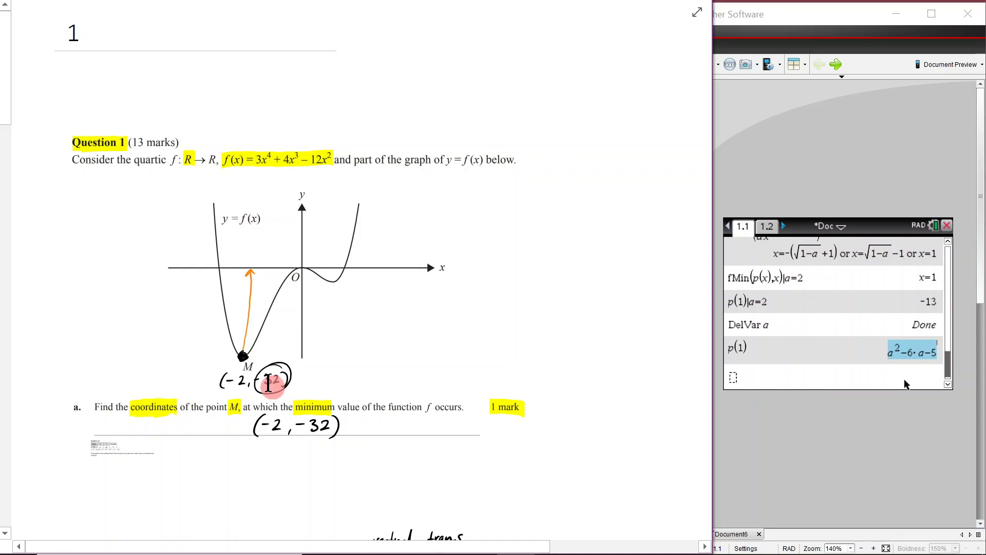
scroll(287, 354, "down", 15)
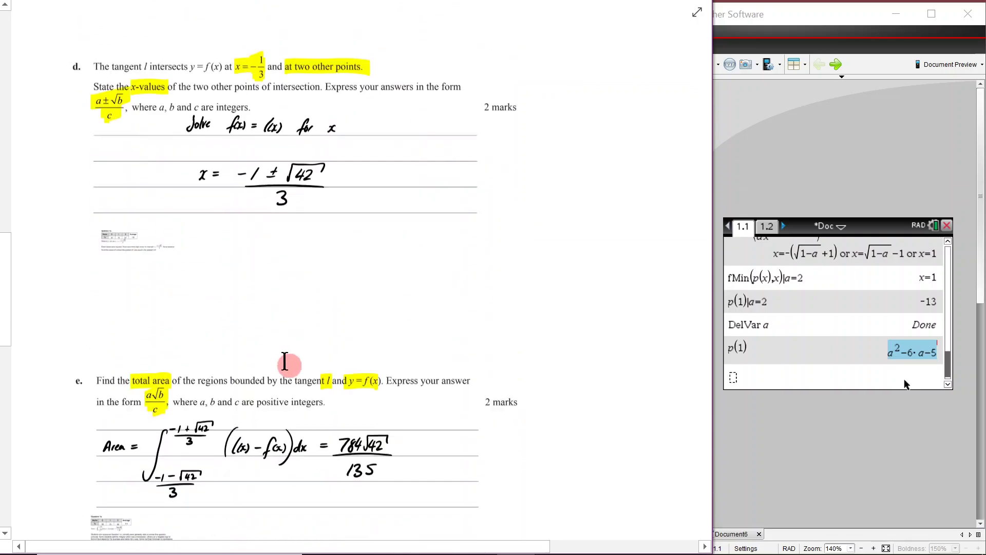
scroll(285, 362, "down", 15)
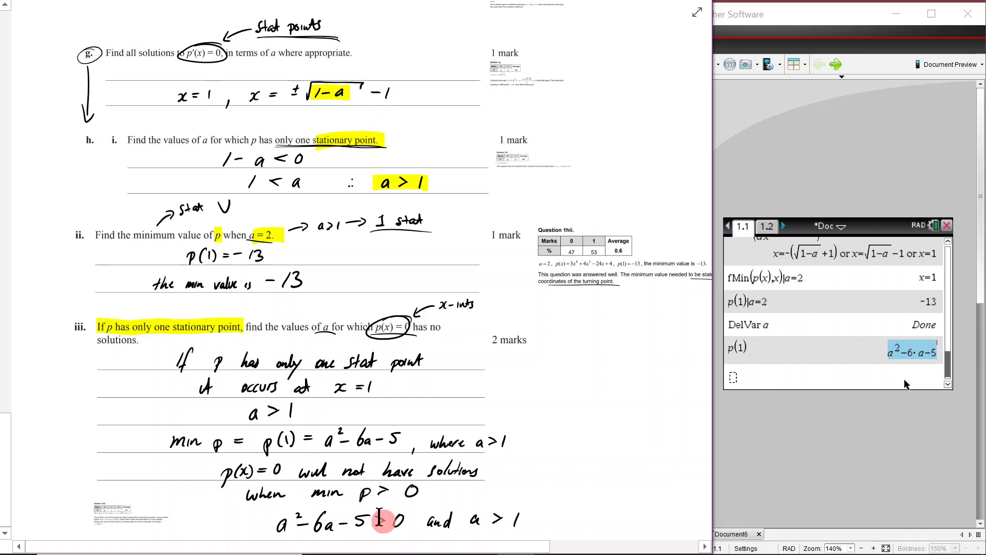
scroll(618, 299, "down", 3)
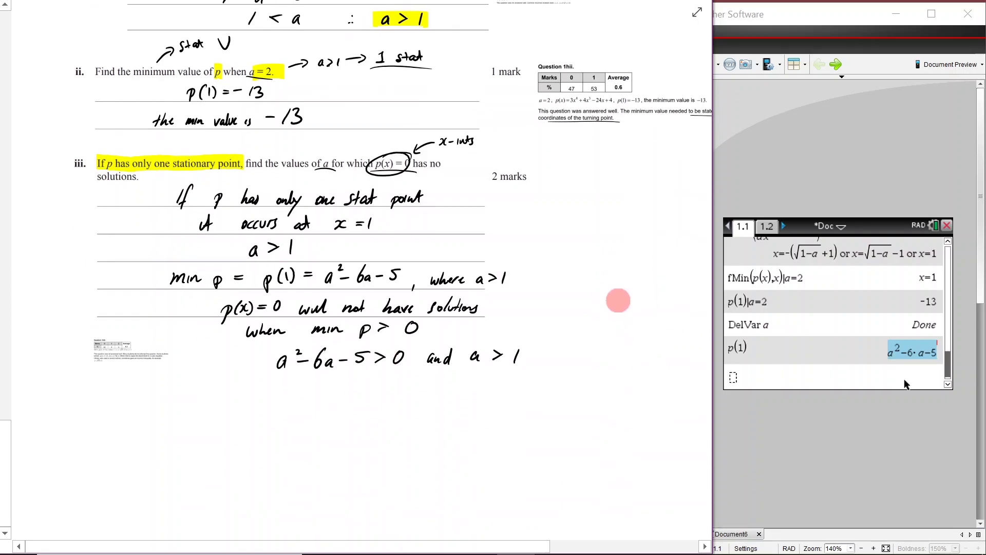
scroll(611, 380, "up", 3, "ctrl")
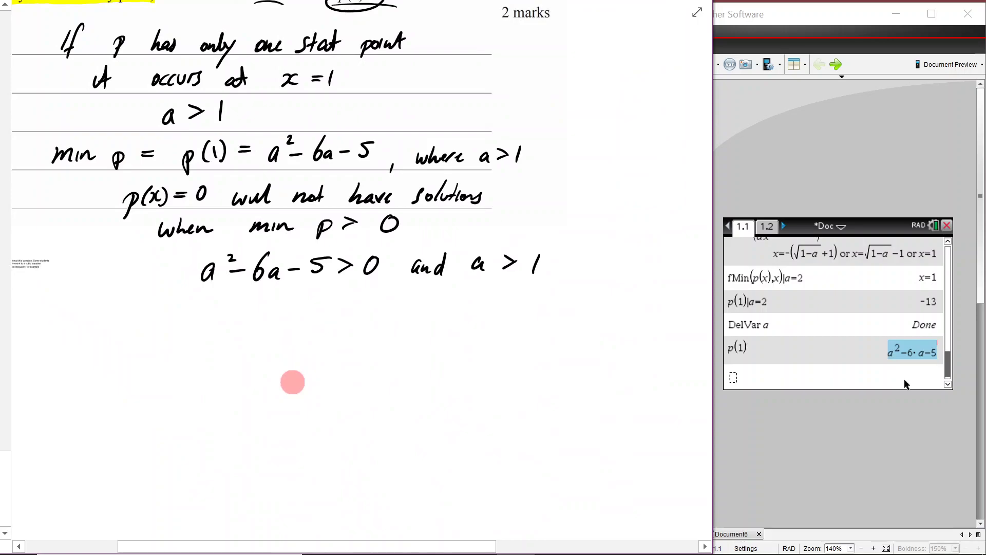
- Switch to TI-Nspire and solve a² − 6a − 5 > 0 for a on page 1.1, reusing the p(1) expression
left_click(739, 378)
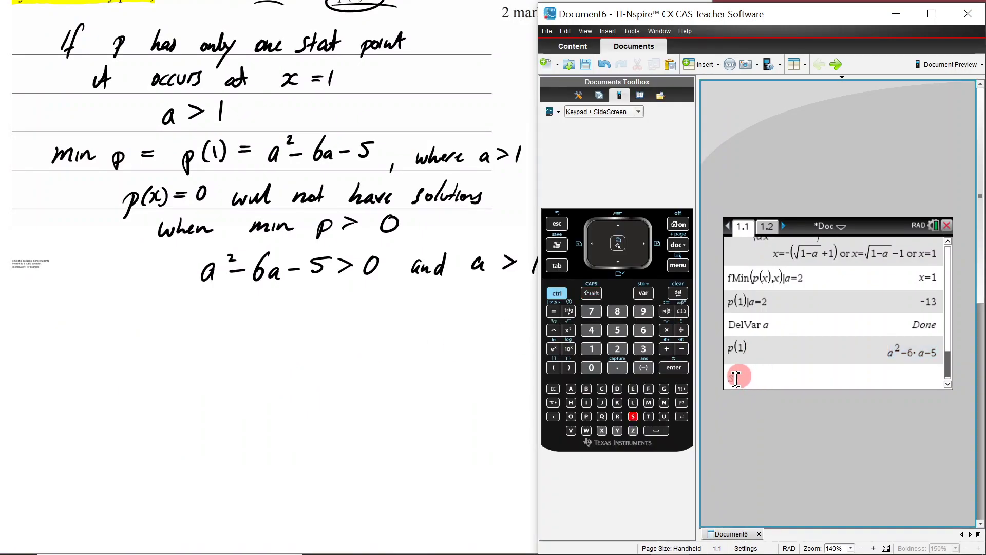
key("Up")
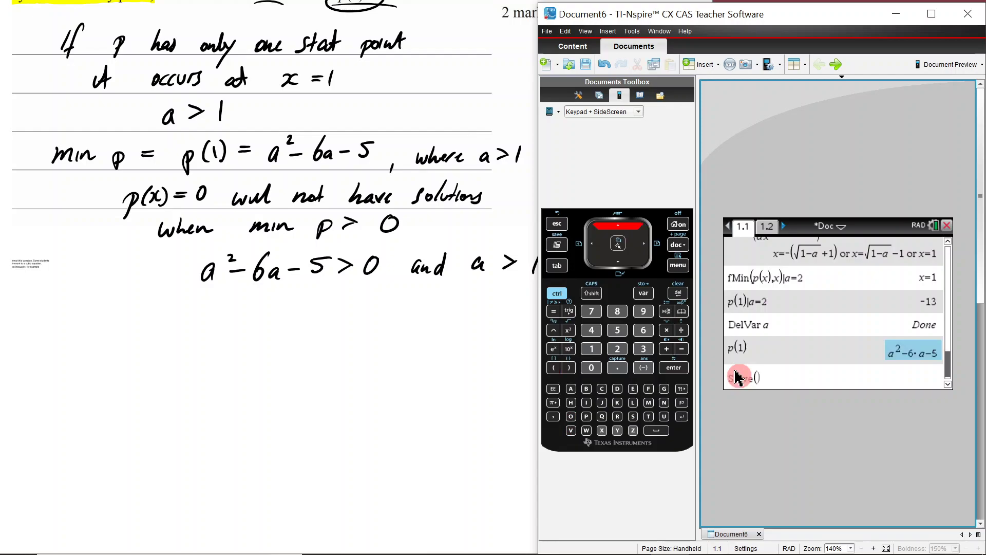
key("Return")
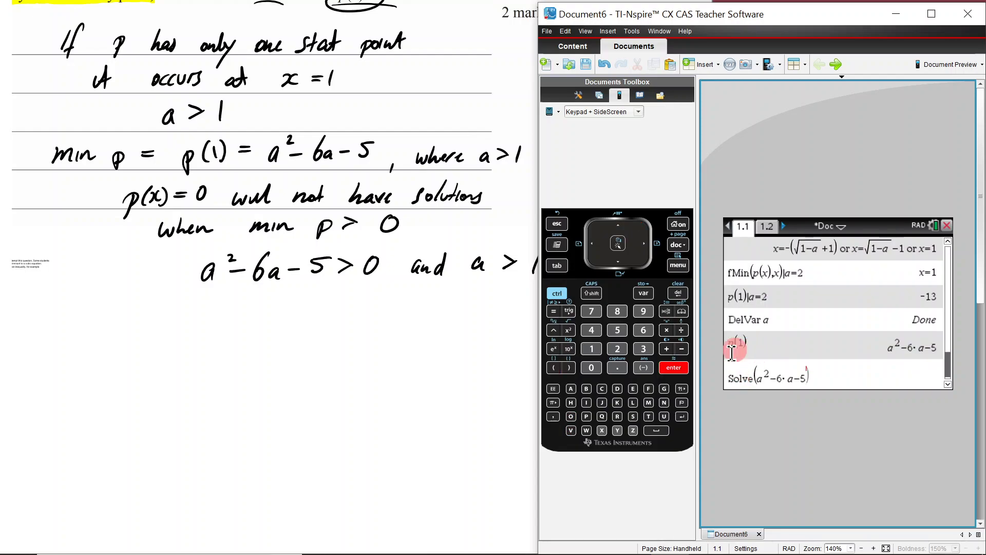
type(">0,a")
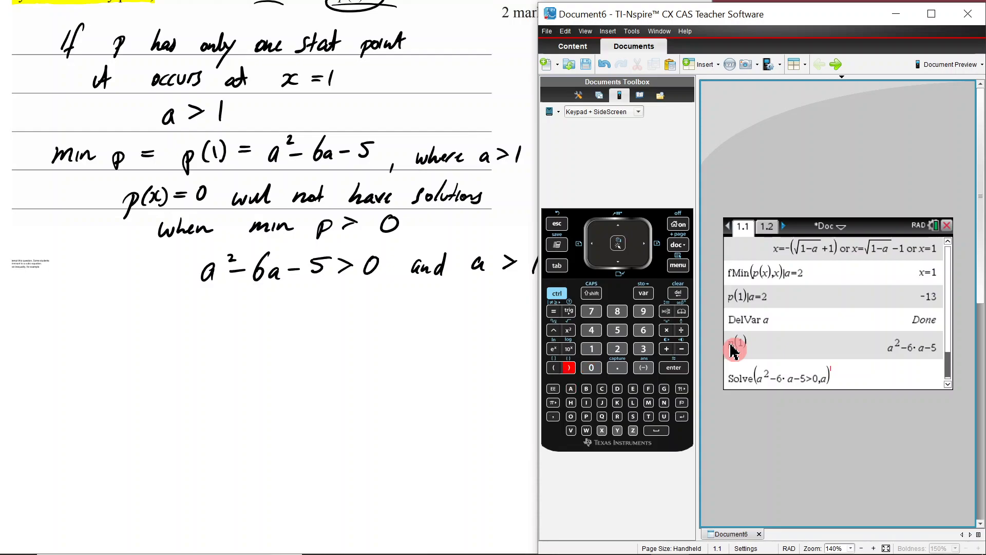
type(")")
key("Return")
- Highlight the first and second solution ranges of the solve result in turn, checking them against a > 1 in the notes
left_click_drag(815, 351, 873, 351)
left_click(469, 325)
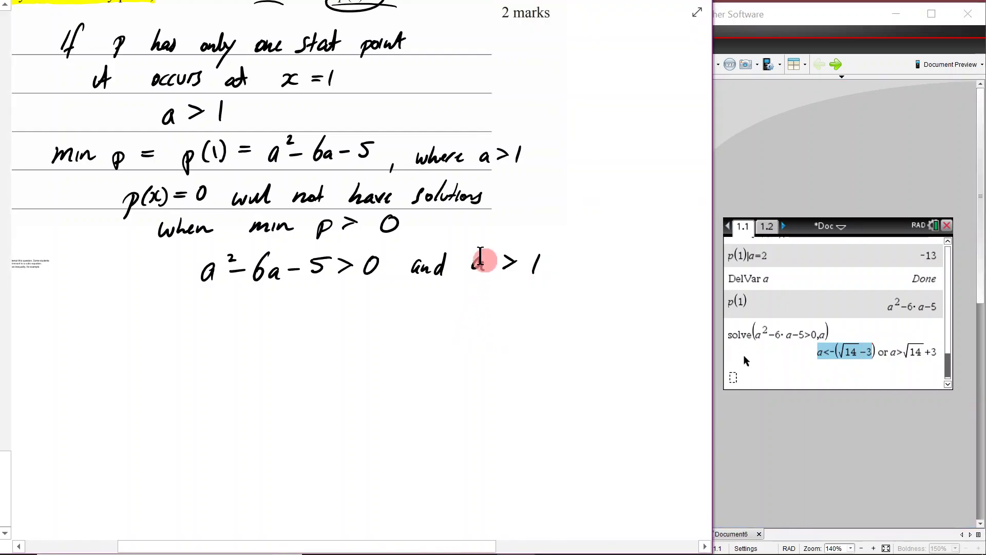
left_click_drag(891, 351, 925, 351)
- Switch to the exam notes and write a > √14 + 3 below the inequality in part h.iii
left_click(418, 381)
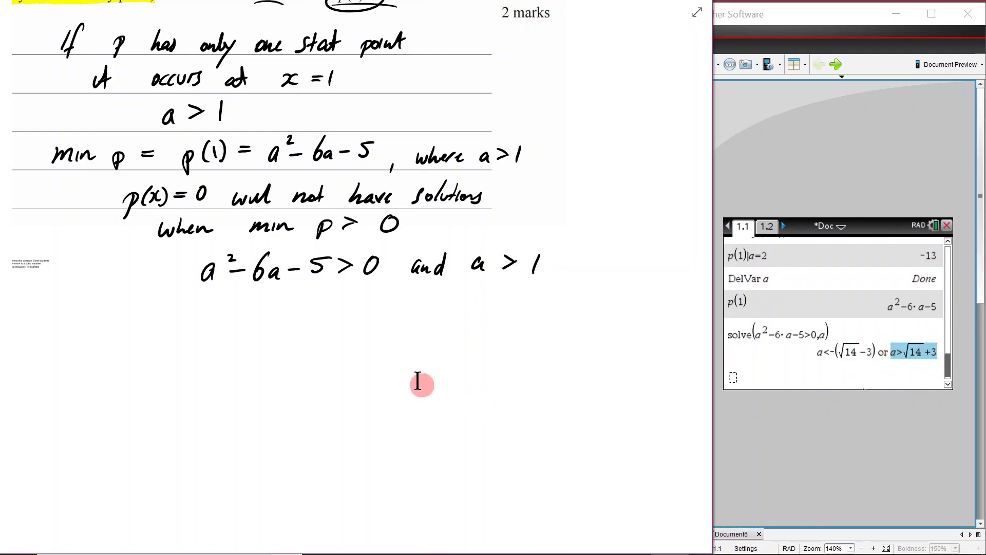
mouse_move(299, 325)
left_mouse_down()
mouse_move(303, 341)
mouse_move(332, 356)
left_mouse_up()
mouse_move(376, 328)
left_mouse_down()
mouse_move(449, 301)
mouse_move(442, 323)
mouse_move(415, 315)
mouse_move(415, 343)
left_mouse_up()
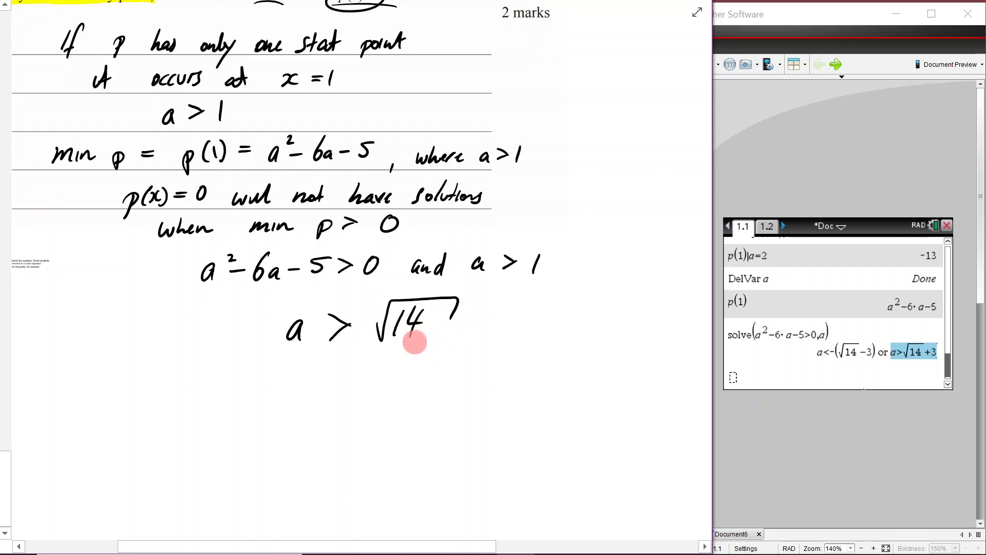
left_click_drag(467, 324, 486, 321)
mouse_move(479, 310)
left_mouse_down()
mouse_move(476, 335)
mouse_move(520, 324)
mouse_move(512, 340)
left_mouse_up()
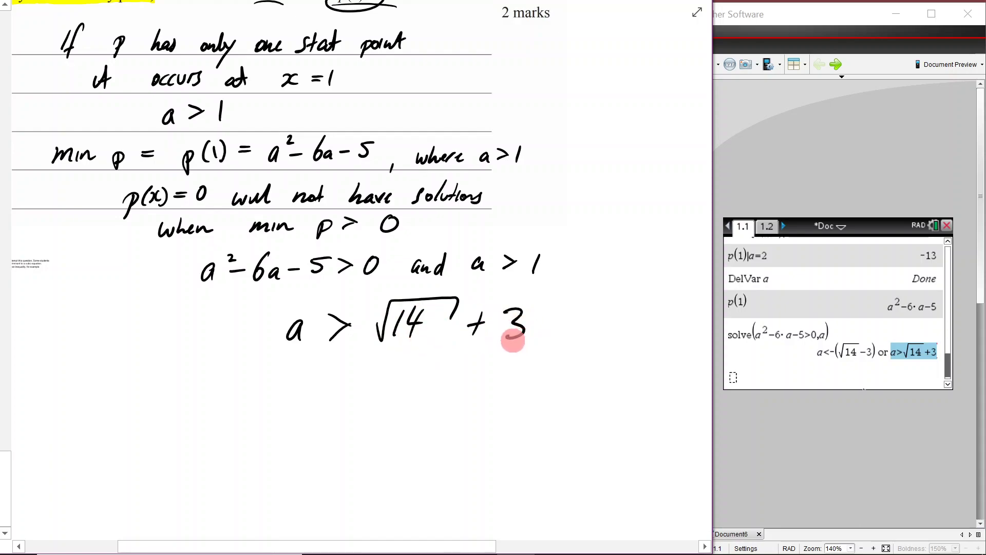
- Highlight the answer a > √14 + 3 in yellow and enlarge the Question 1hiii examiner report excerpt below it
scroll(391, 452, "up", 3)
scroll(394, 450, "down", 1)
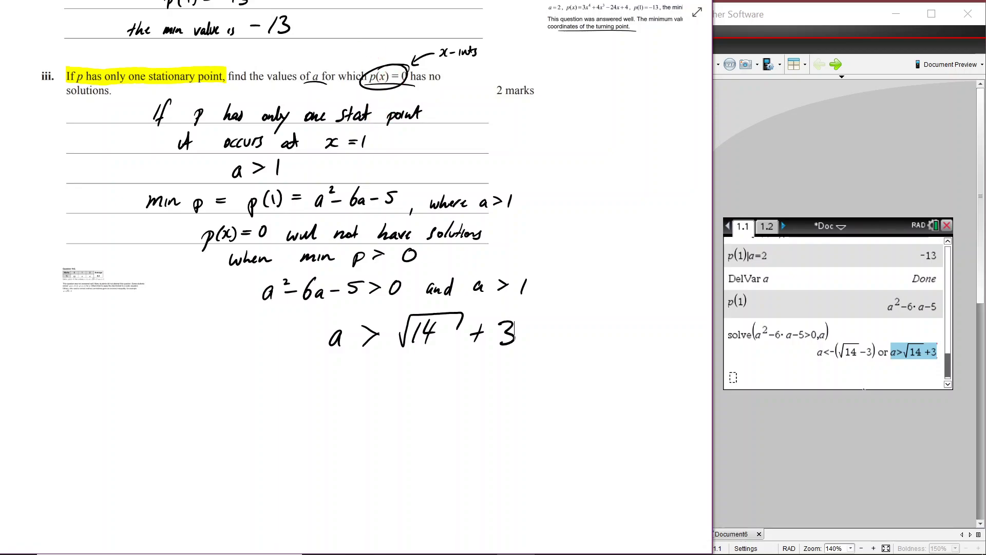
mouse_move(337, 352)
left_mouse_down()
mouse_move(519, 335)
mouse_move(420, 317)
mouse_move(314, 339)
mouse_move(503, 347)
mouse_move(337, 349)
left_mouse_up()
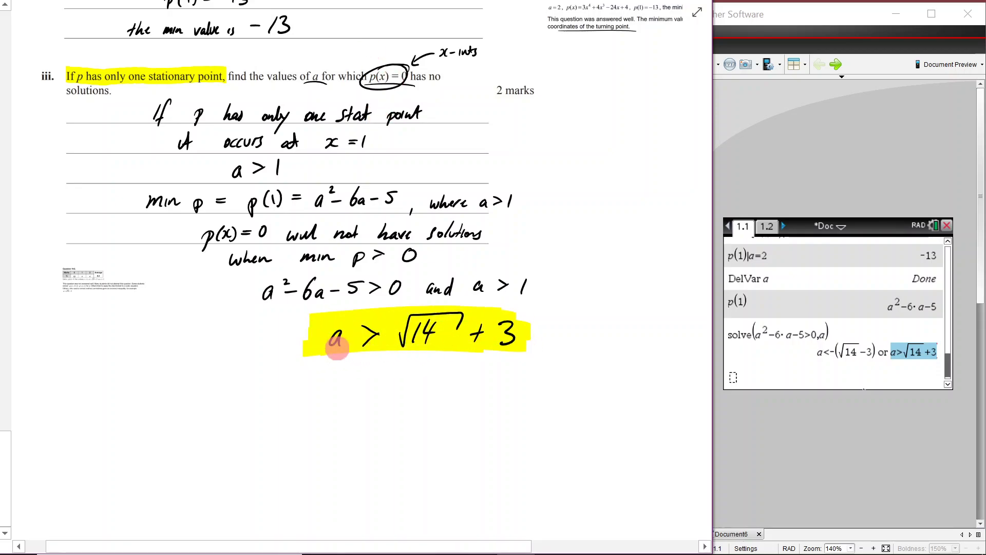
left_click_drag(144, 293, 213, 431)
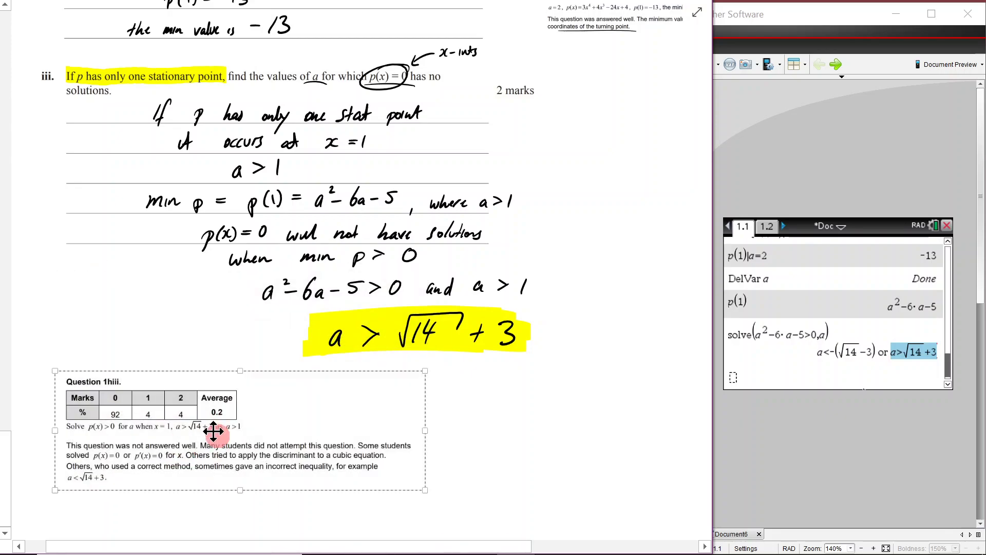
- Highlight the 2-mark percentage and the solution line from p(x) > 0 through a > 1 in the Question 1hiii report
scroll(535, 262, "up", 3)
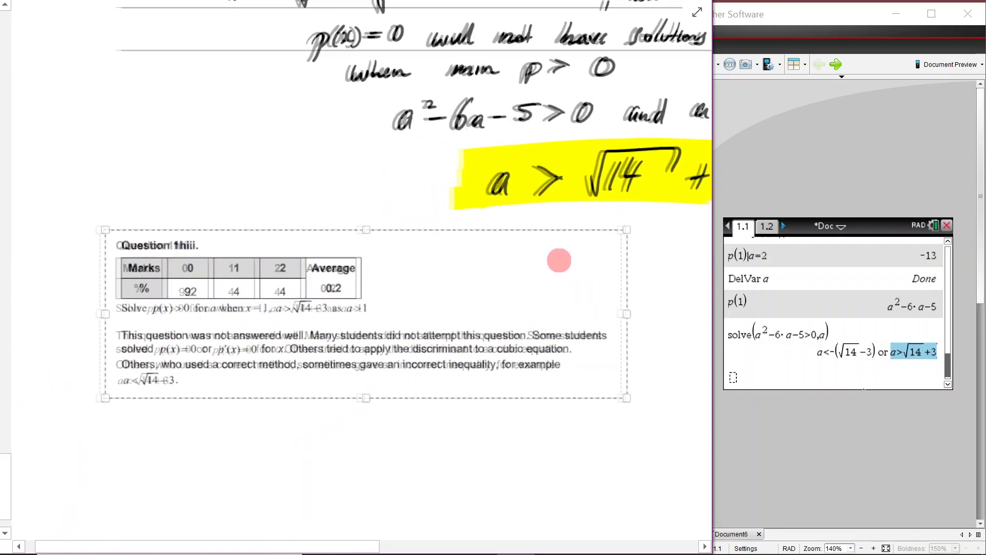
left_click_drag(276, 275, 277, 295)
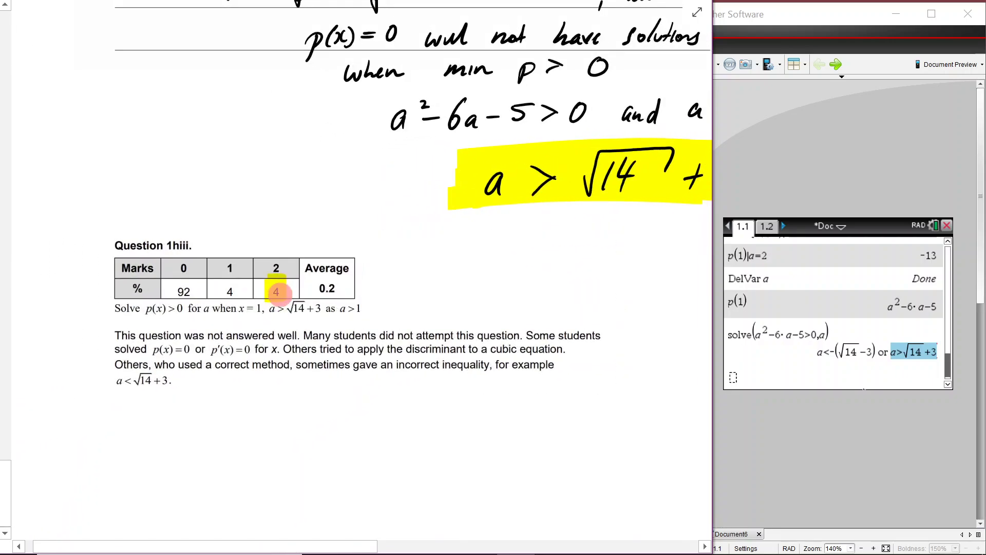
left_click_drag(115, 312, 185, 309)
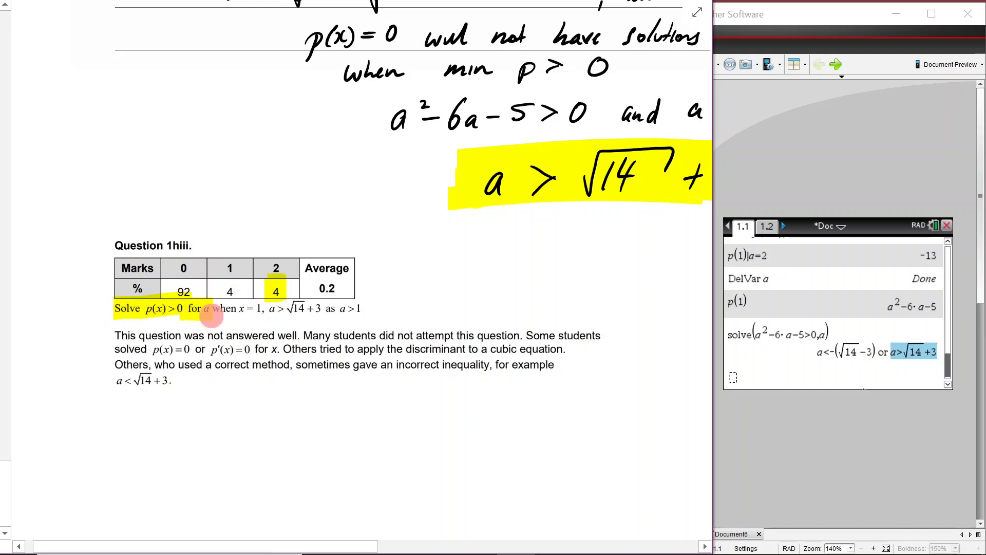
left_click_drag(236, 311, 270, 311)
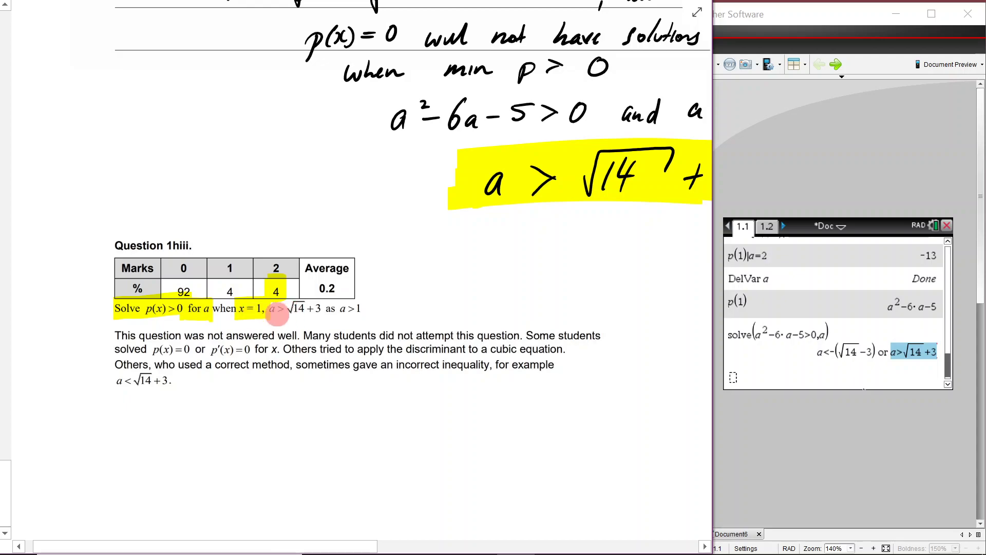
left_click_drag(270, 310, 324, 311)
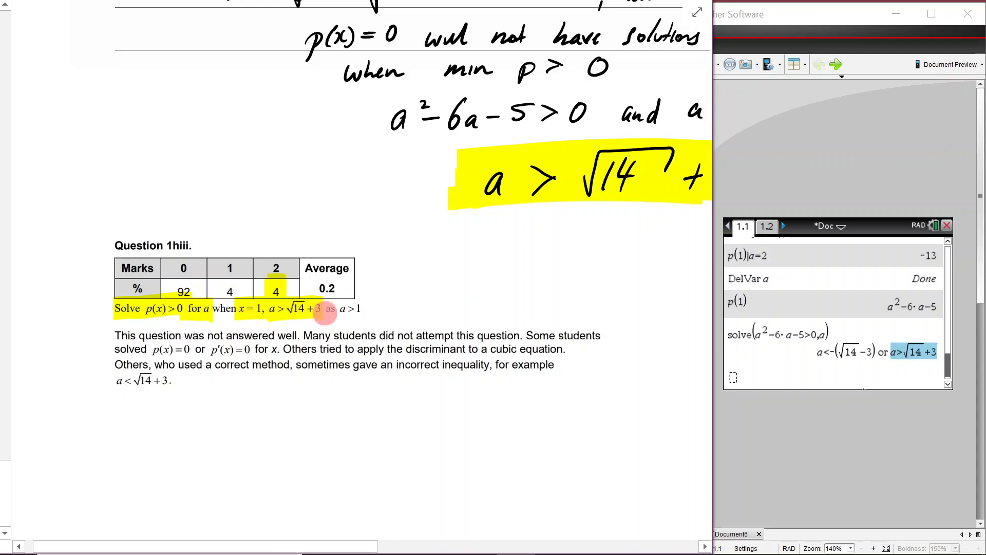
scroll(402, 429, "right", 3)
scroll(403, 429, "up", 1)
left_click_drag(244, 343, 286, 347)
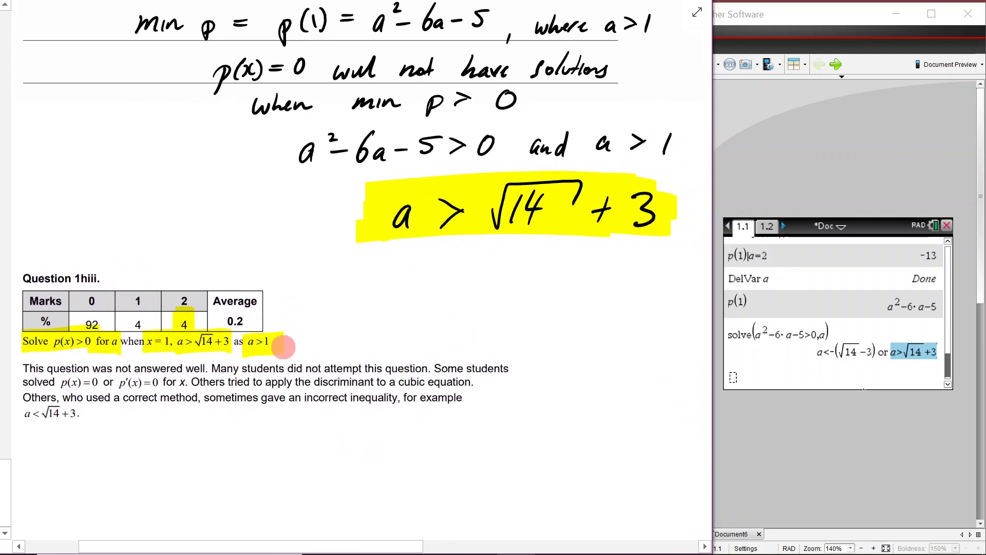
- Write "as a > 1" beside the highlighted answer in part h.iii
scroll(380, 436, "right", 3)
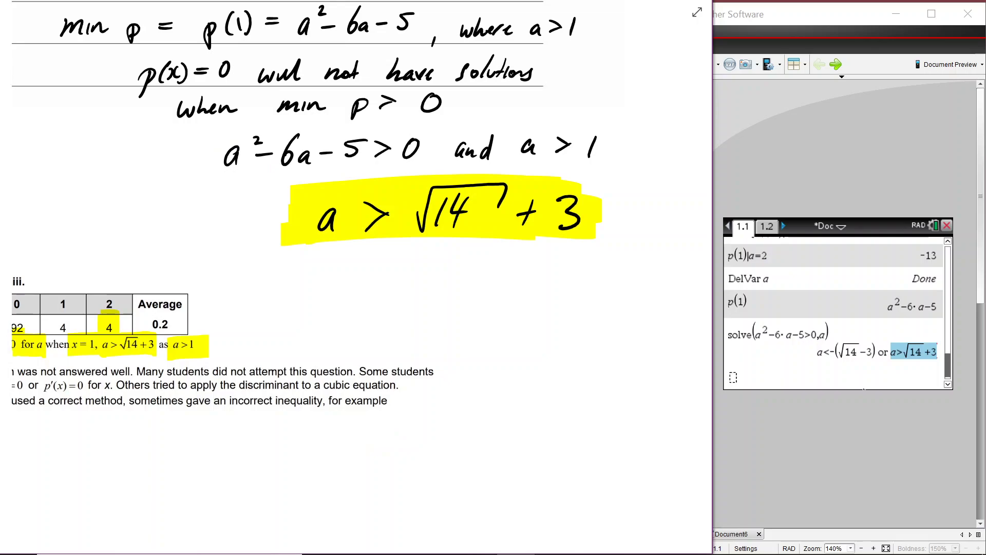
scroll(535, 335, "right", 3)
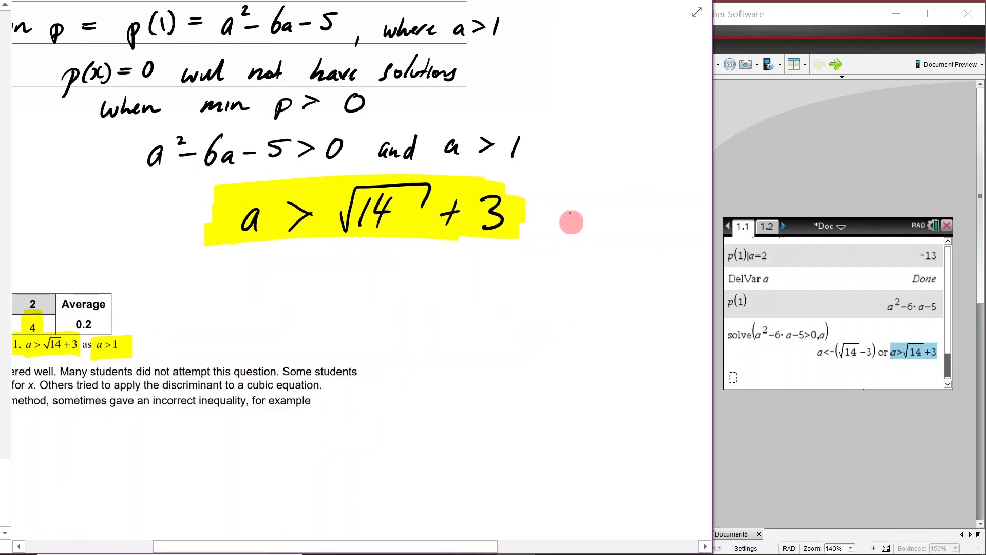
left_click_drag(582, 219, 681, 228)
- Underline the key phrases about student errors in the Question 1hiii report comment and circle the incorrect inequality a < √14 + 3
scroll(480, 385, "down", 2)
scroll(479, 386, "left", 4)
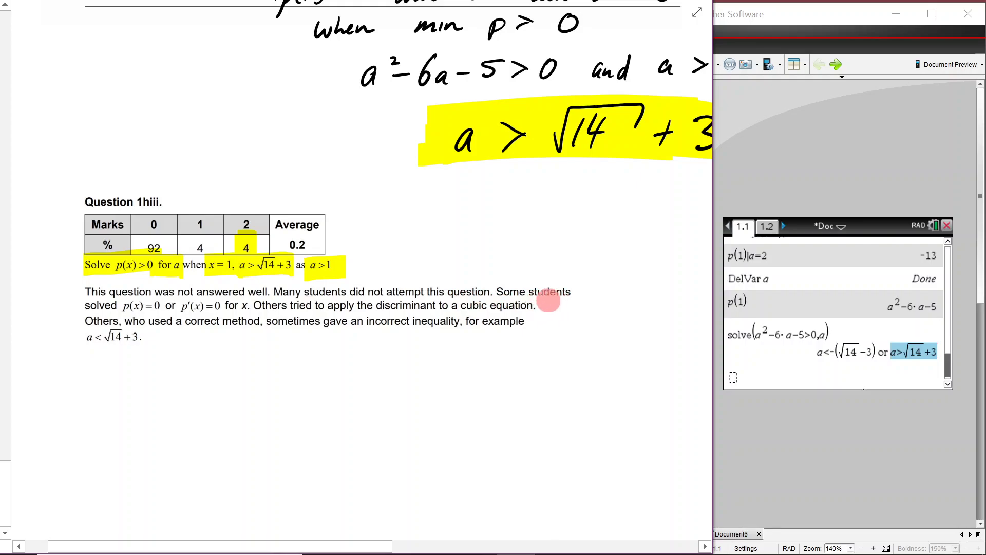
left_click_drag(123, 310, 232, 310)
left_click_drag(439, 314, 532, 313)
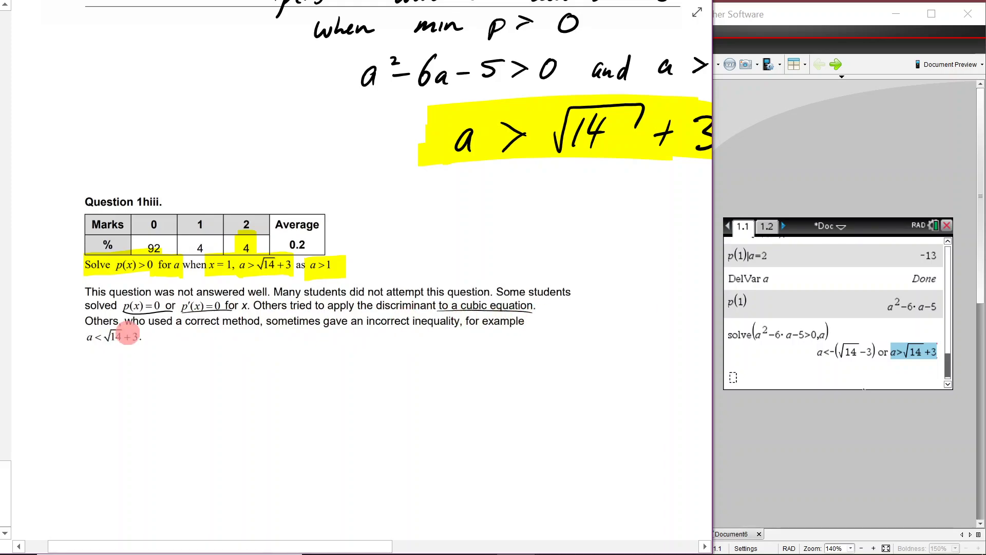
left_click_drag(194, 328, 260, 327)
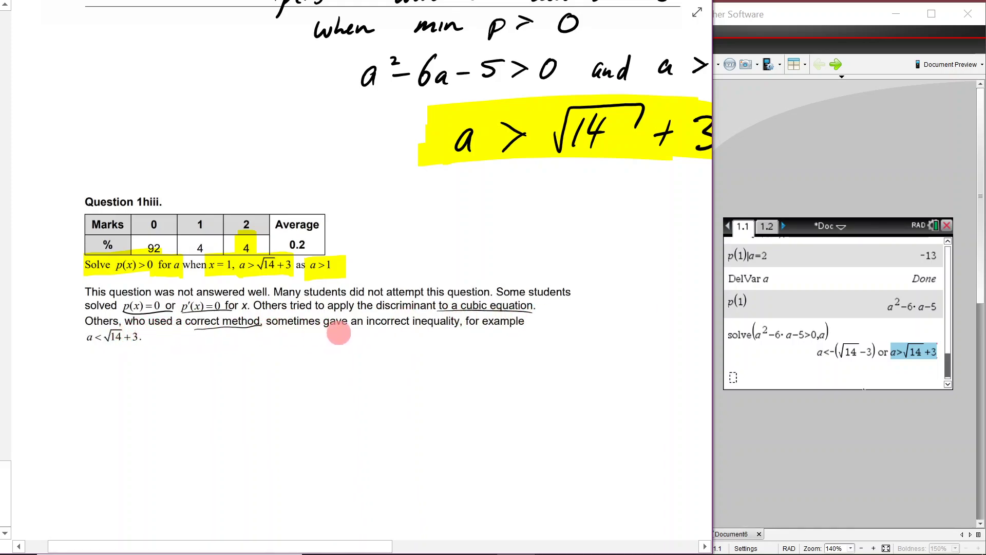
left_click_drag(350, 332, 535, 330)
left_click_drag(127, 326, 50, 343)
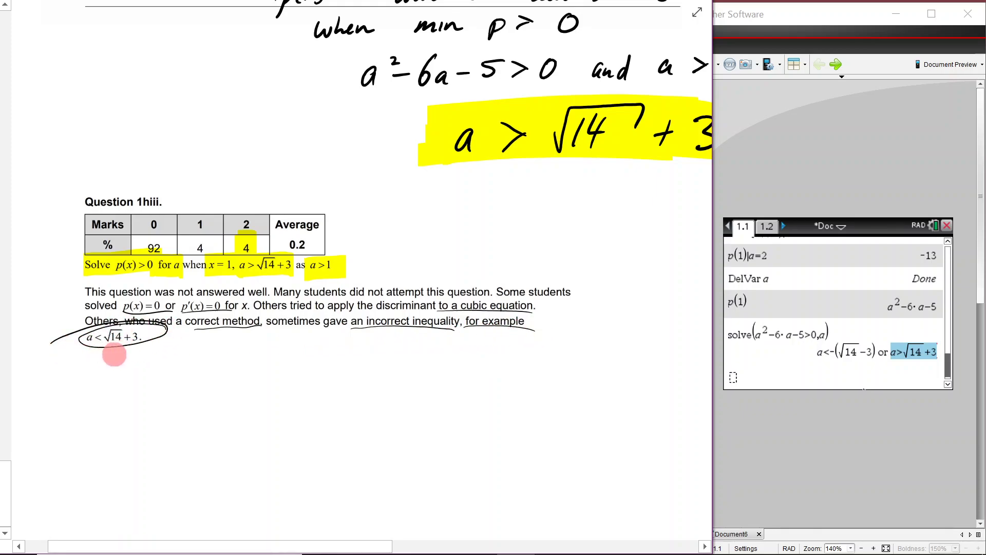
- Review the Question 1 worked solutions from part h.iii back to the opening graph, and return to part h.iii
scroll(402, 434, "down", 5)
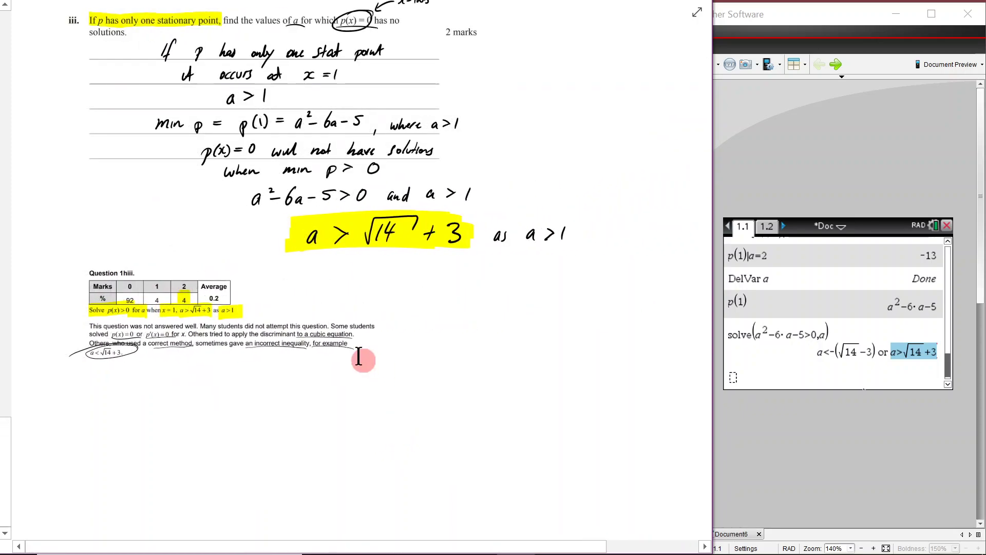
scroll(376, 303, "up", 4)
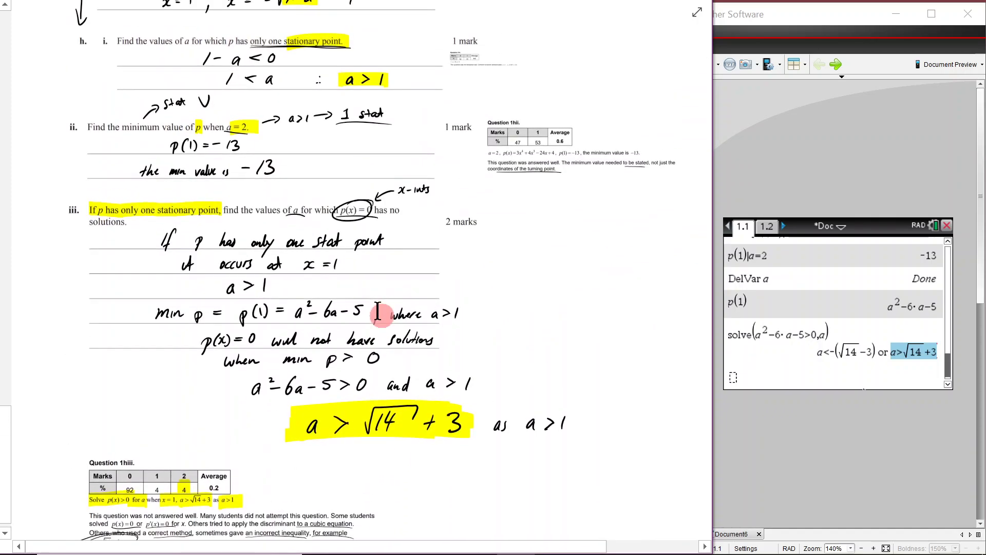
scroll(379, 318, "up", 1)
scroll(365, 300, "up", 2)
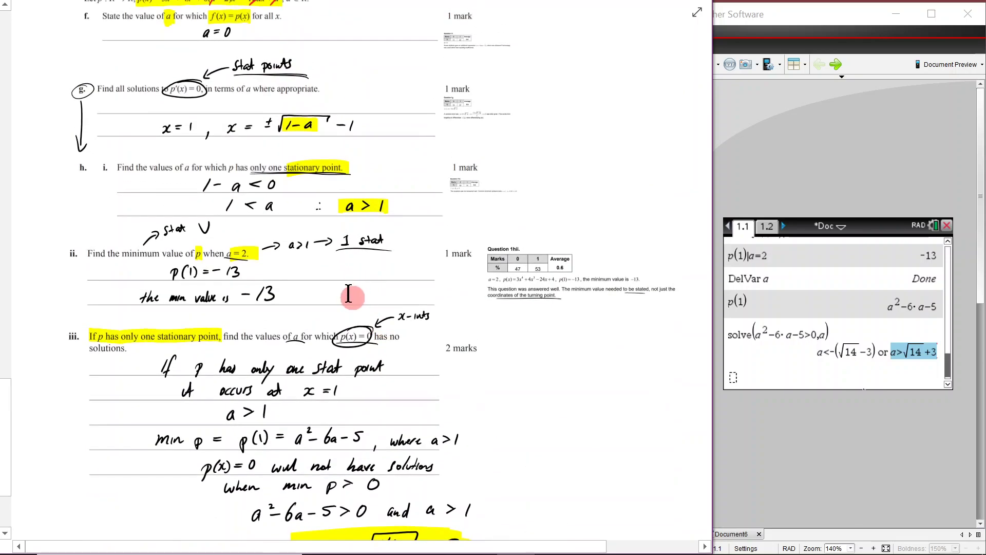
scroll(316, 314, "up", 2)
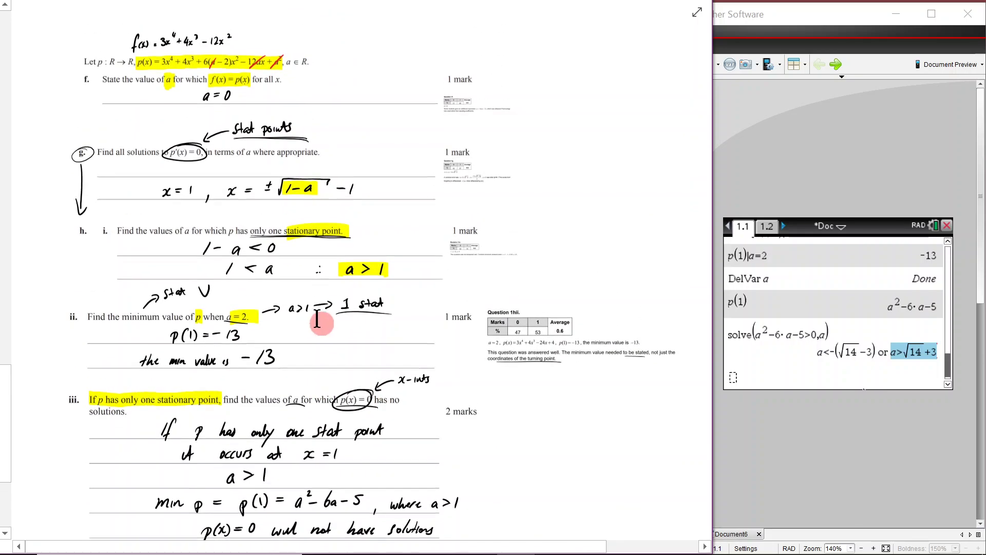
scroll(316, 320, "up", 15)
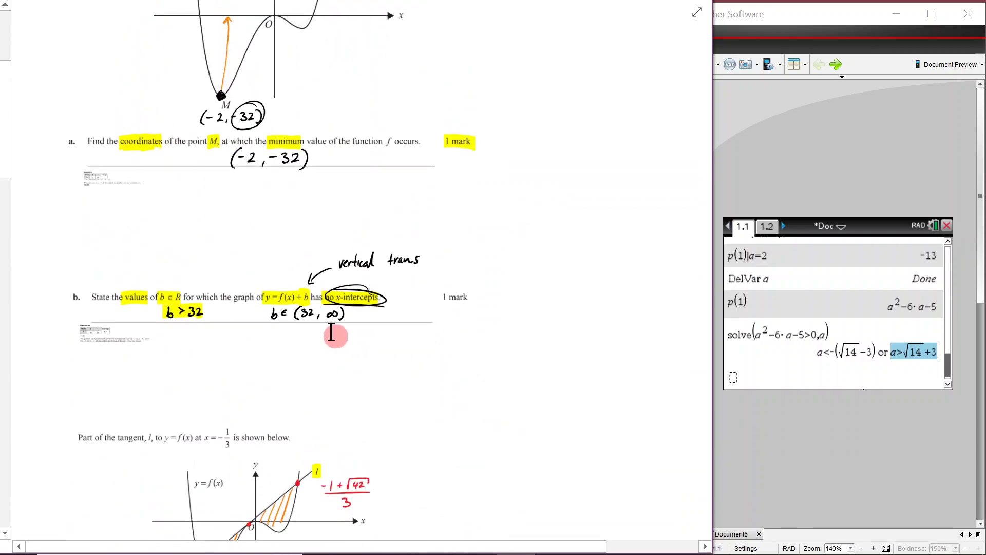
scroll(332, 333, "up", 6)
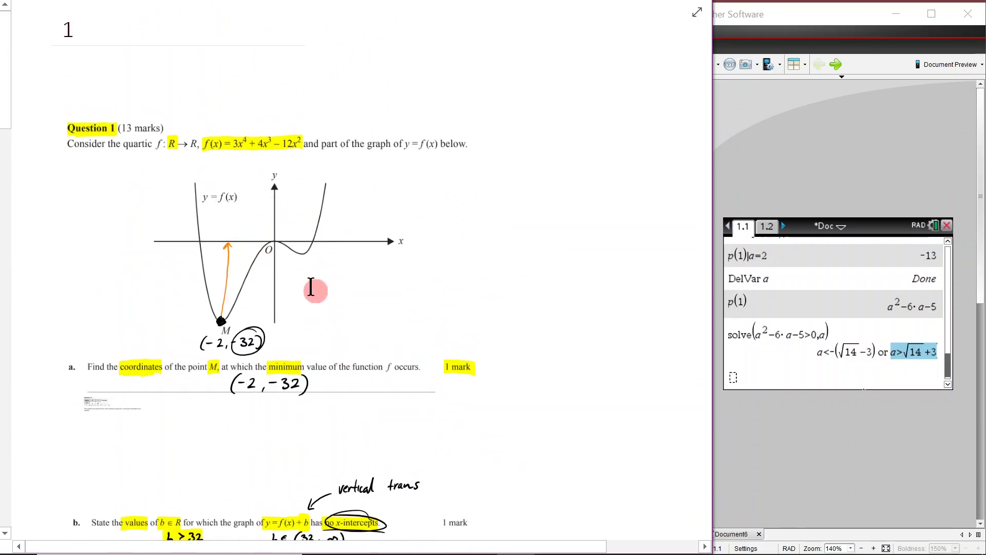
scroll(313, 298, "down", 20)
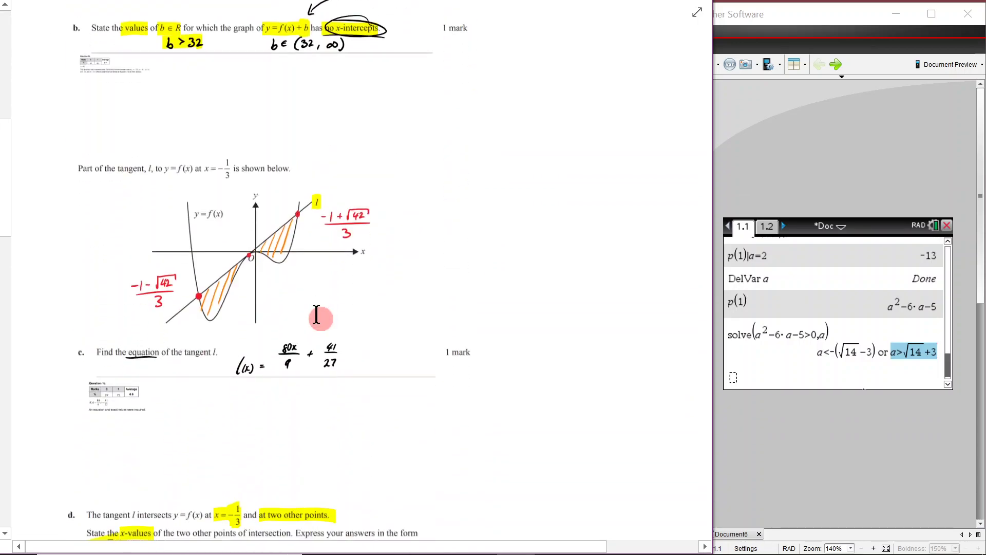
scroll(321, 319, "down", 20)
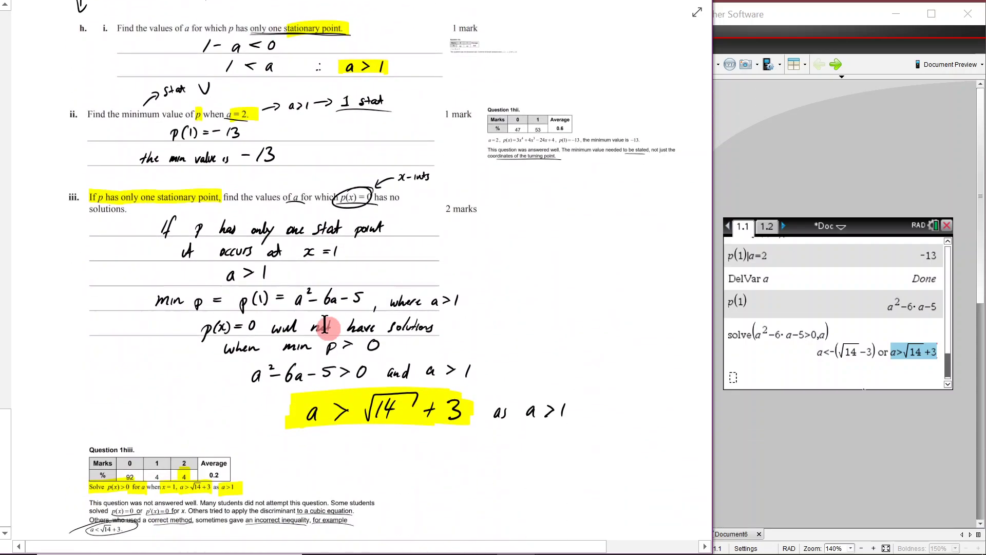
- Switch to TI-Nspire and graph f2(x) = p(x) on page 1.2, creating a slider for a
left_click(773, 371)
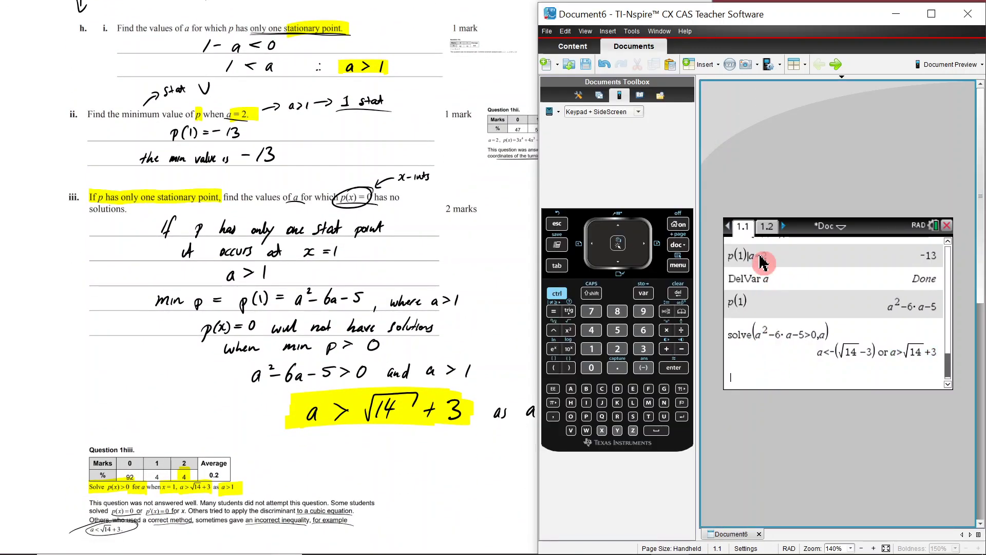
left_click(765, 227)
left_click(557, 265)
left_click(559, 267)
type("p(x)")
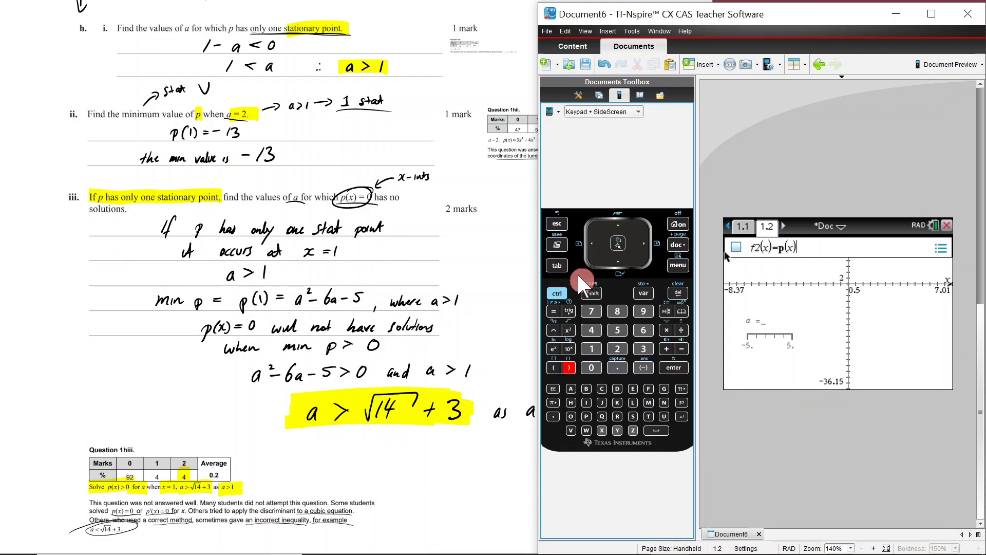
key("Return")
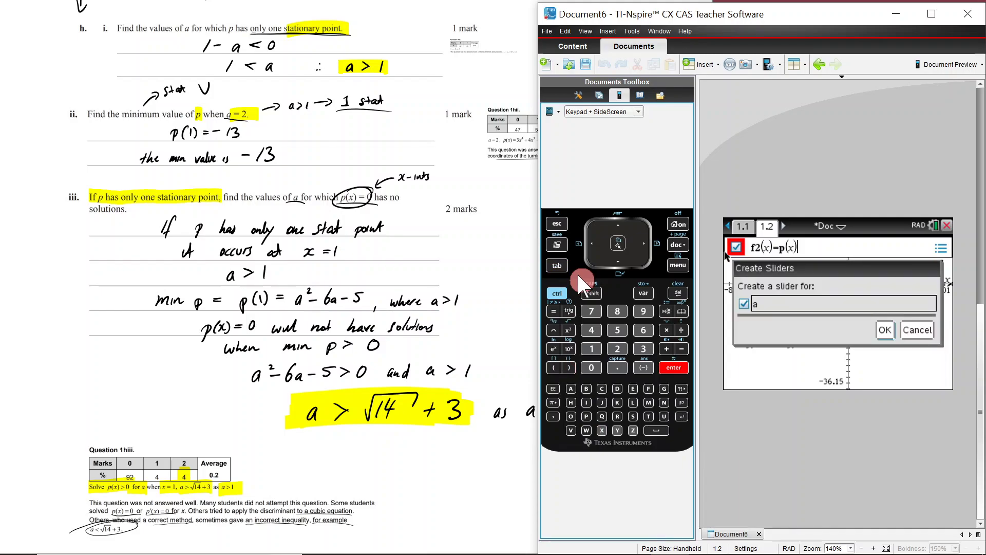
left_click(884, 330)
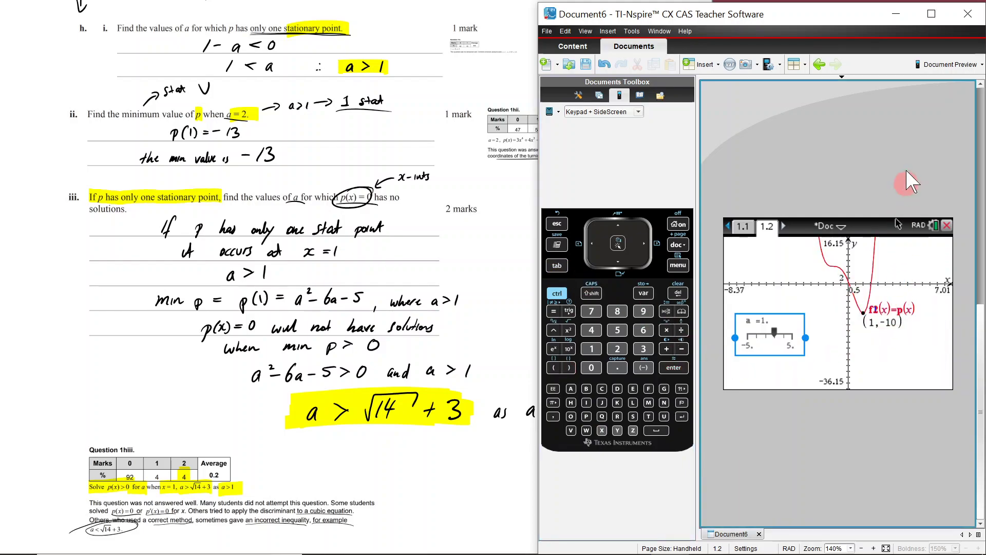
- Enlarge the document view to 200%, move the new slider for a below the existing one and set a to 0
left_click(924, 16)
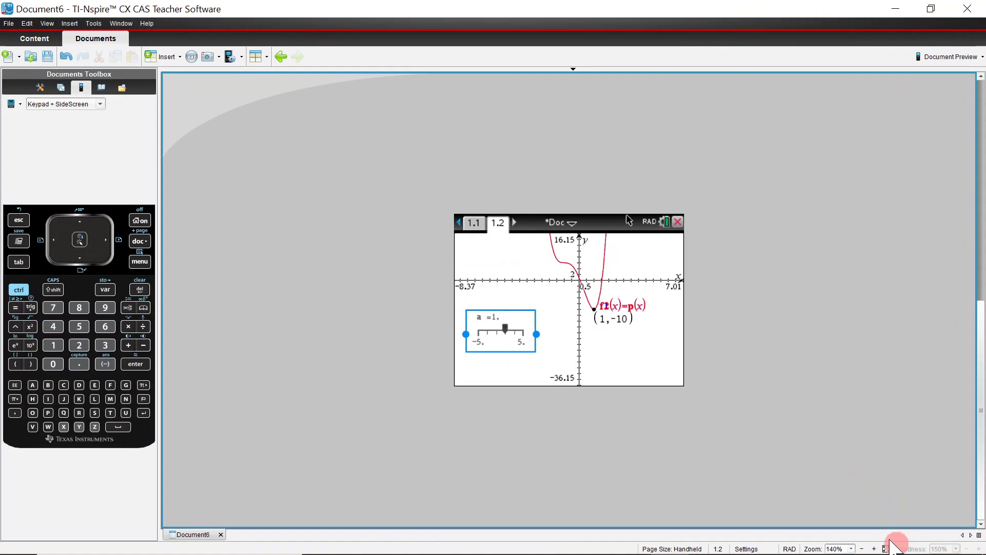
left_click(874, 549)
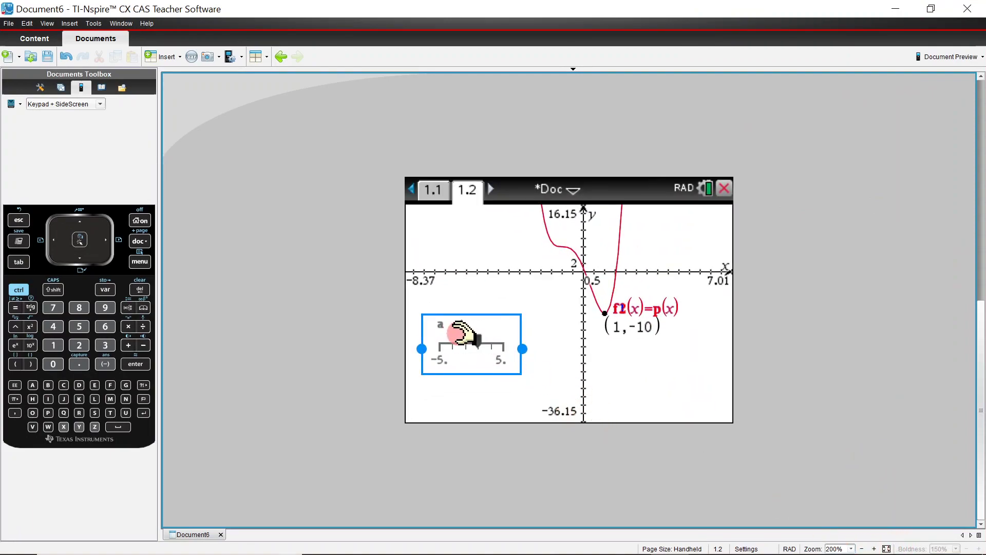
left_click_drag(478, 345, 503, 392)
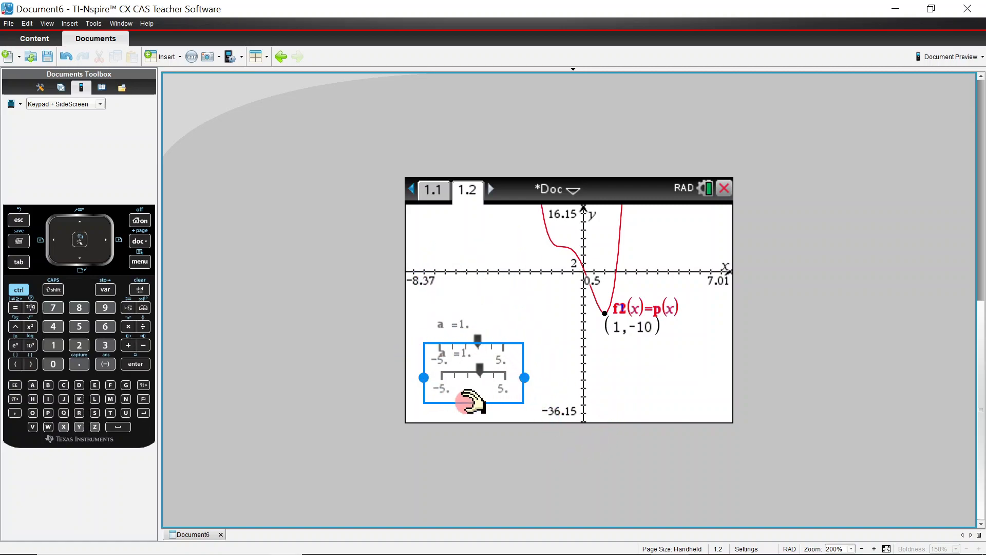
left_click(635, 393)
left_click_drag(486, 374, 473, 375)
- Clear the duplicate function f1(x) = p(x) from the graph on page 1.2
left_click(27, 260)
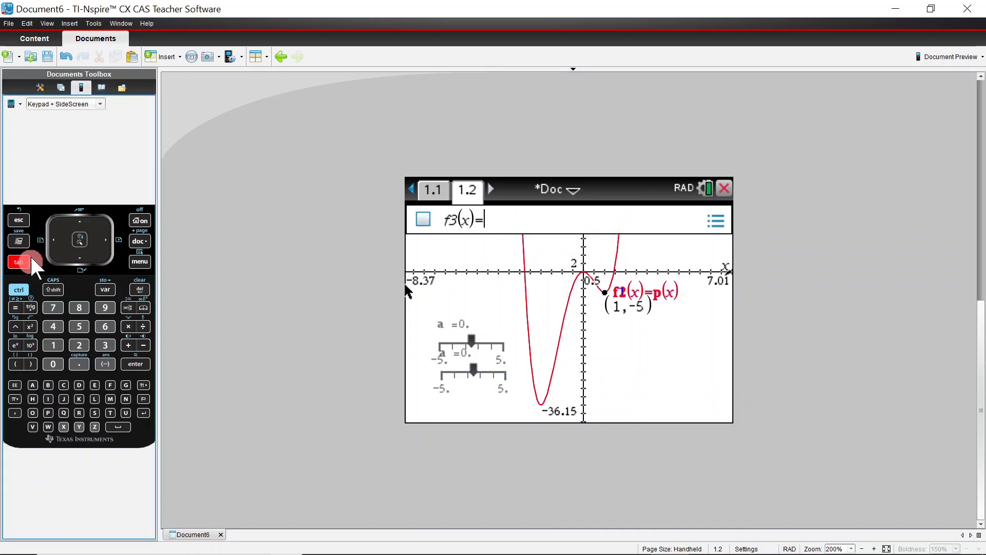
left_click(84, 222)
left_click(84, 222)
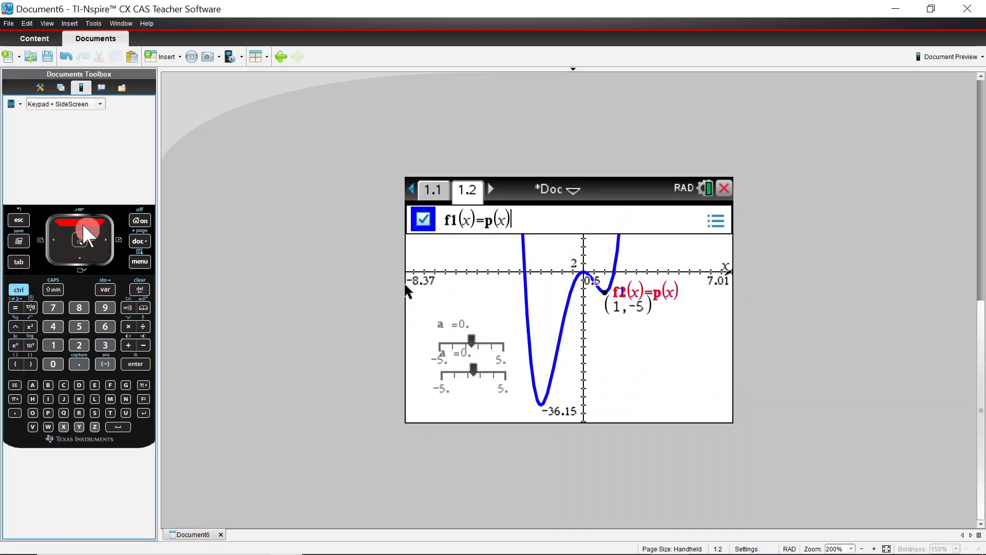
left_click(522, 222)
key("BackSpace")
key("BackSpace")
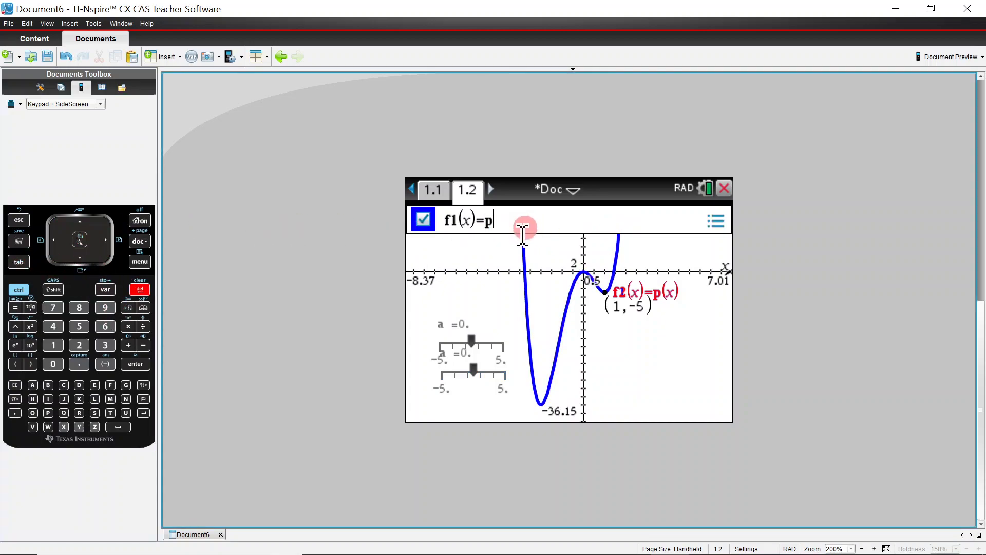
key("Return")
- Delete the upper duplicate slider and set a to 2 with the remaining one
left_click(492, 350)
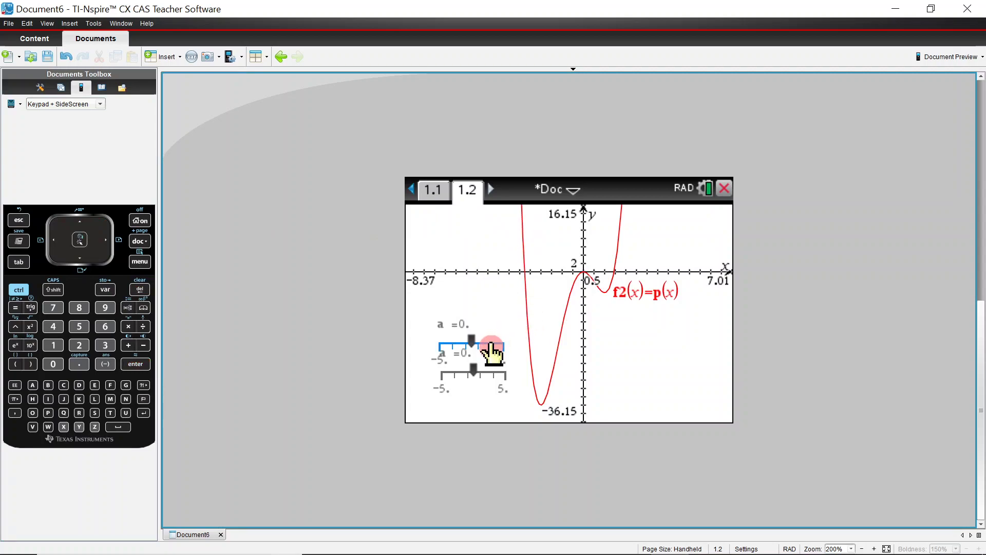
key("Delete")
left_click_drag(474, 370, 494, 375)
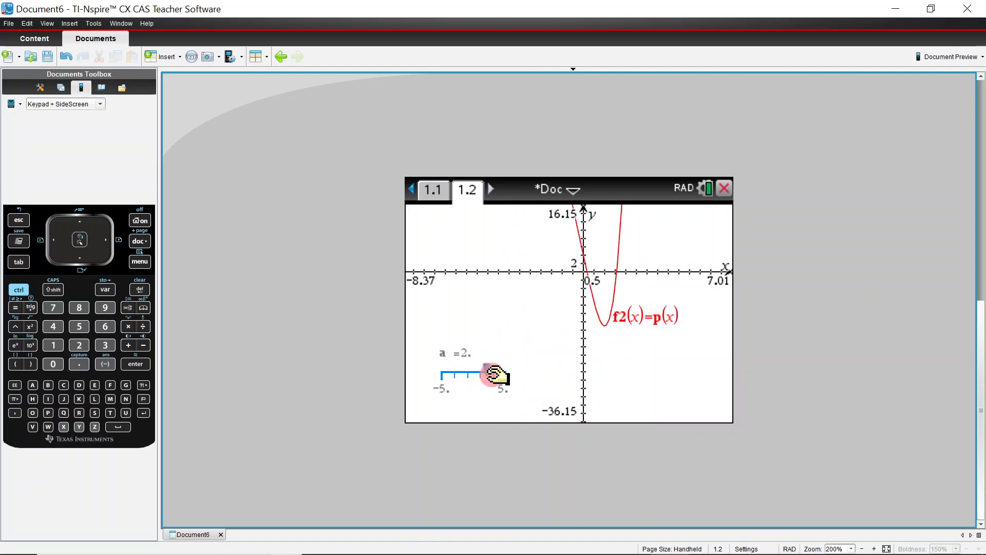
- Copy √14+3 from the solve result on page 1.1 and set the slider for a on page 1.2 to it
left_click(434, 198)
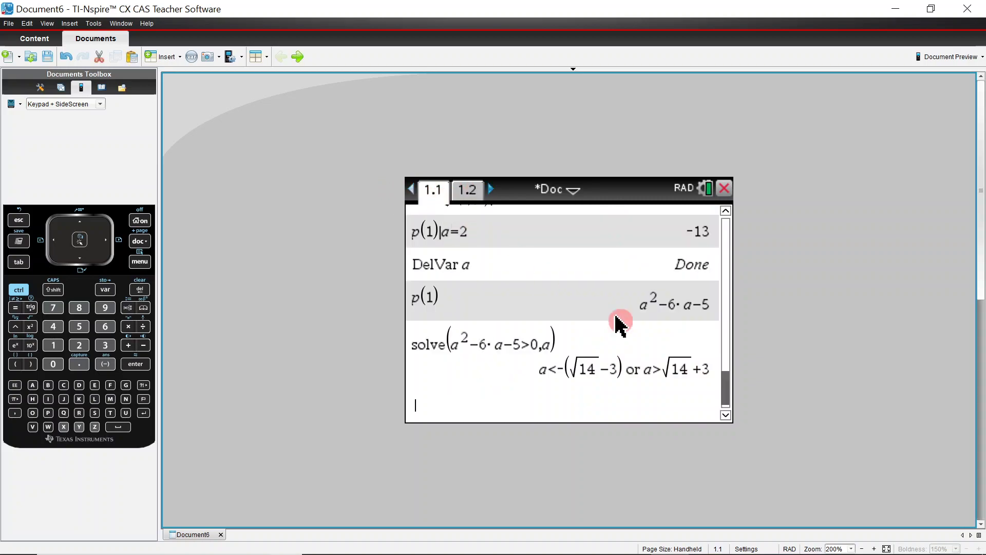
left_click_drag(644, 370, 684, 372)
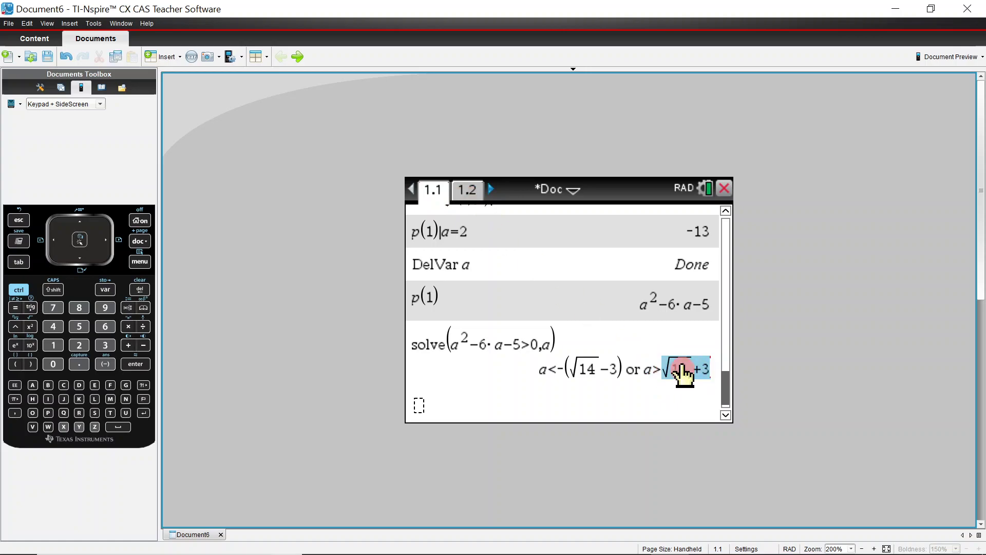
key("ctrl+c")
left_click(467, 190)
left_click(469, 353)
key("BackSpace")
key("BackSpace")
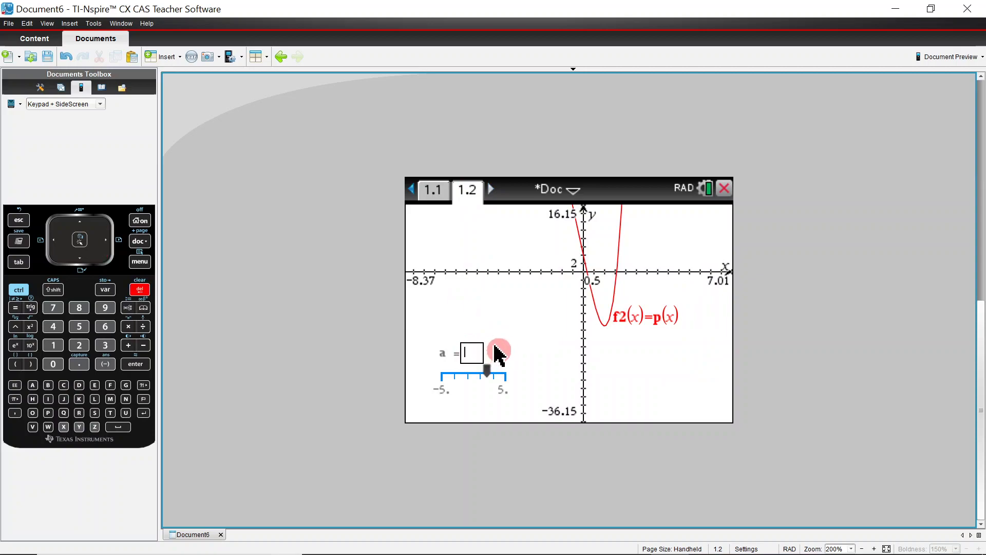
key("ctrl+v")
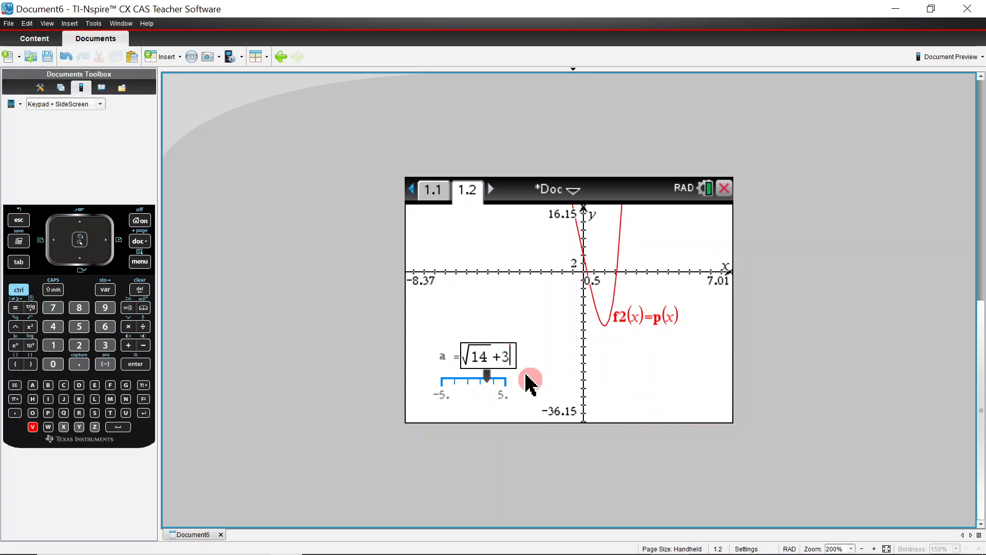
key("Return")
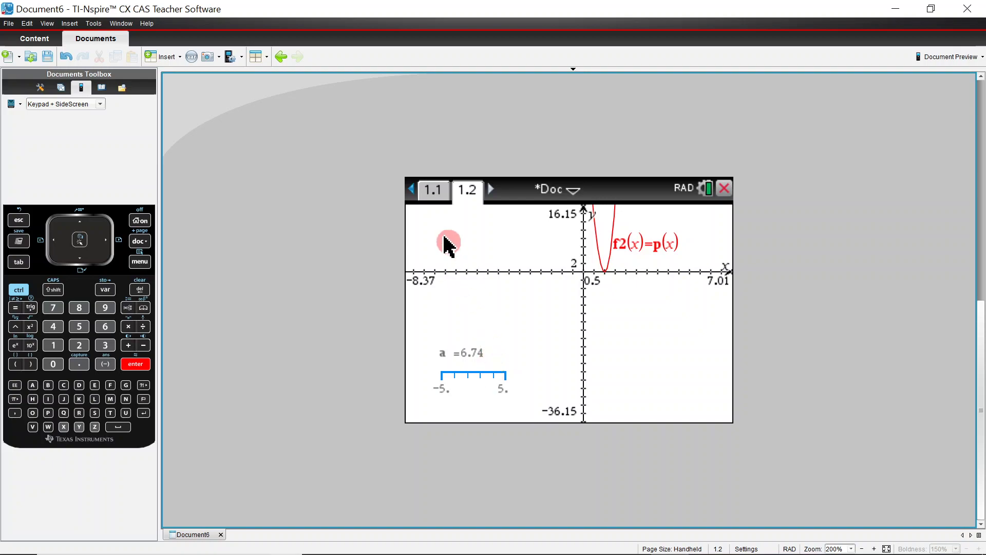
- Define a=√14+3 on calculator page 1.1
left_click(434, 191)
left_click(445, 407)
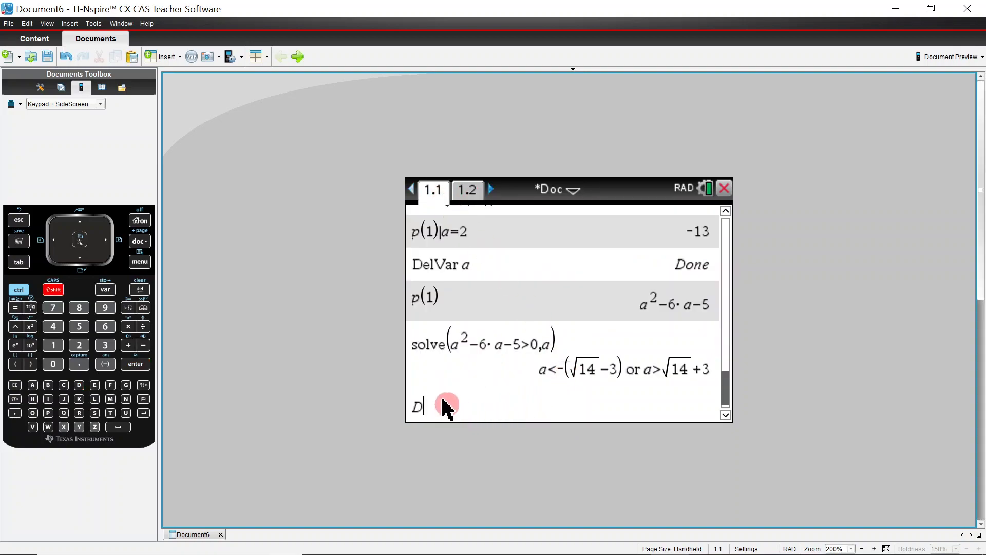
type("Define a=")
key("ctrl+v")
key("Return")
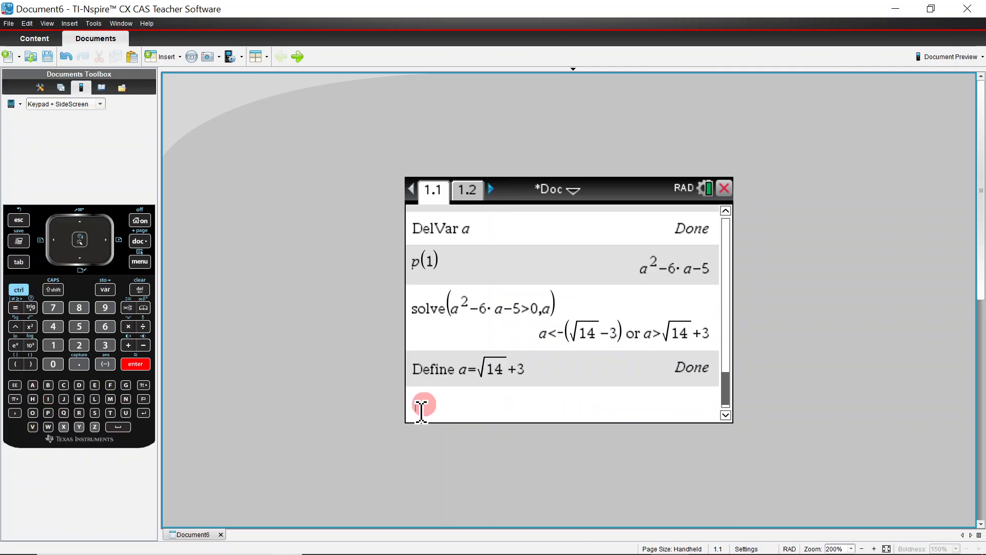
- Mark the zero of the graph f2(x)=p(x) on page 1.2, using search bounds on either side of its minimum
left_click(467, 190)
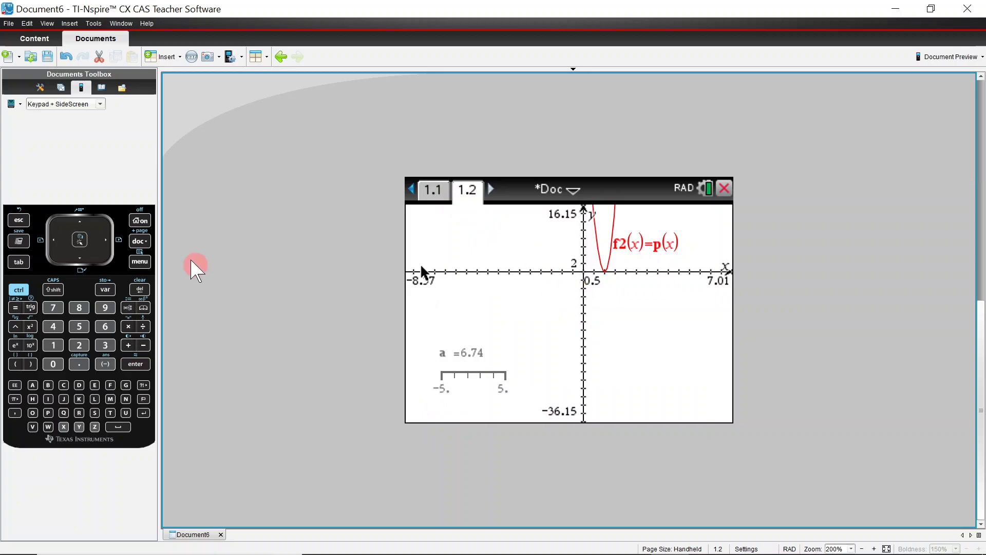
left_click(139, 261)
left_click(506, 303)
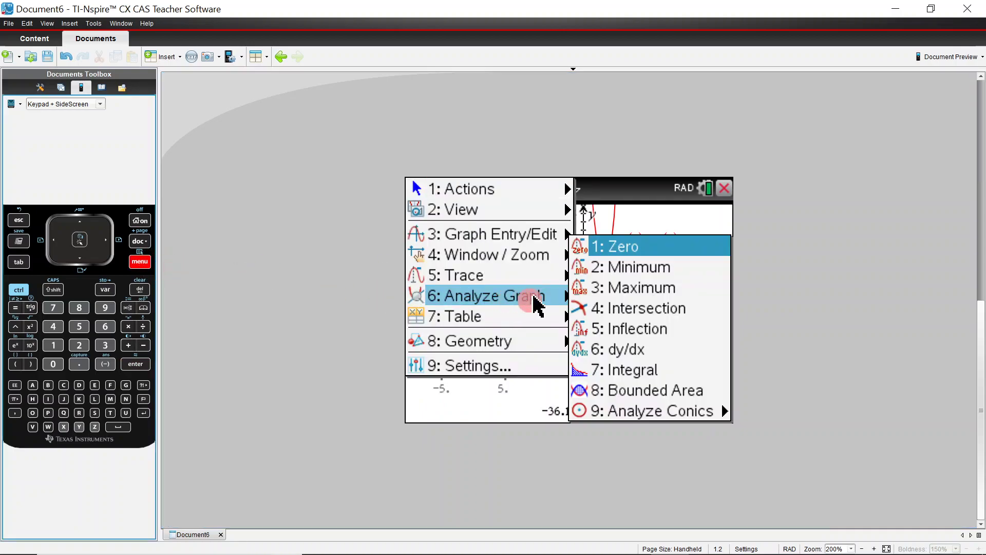
left_click(611, 248)
left_click(589, 278)
left_click(633, 282)
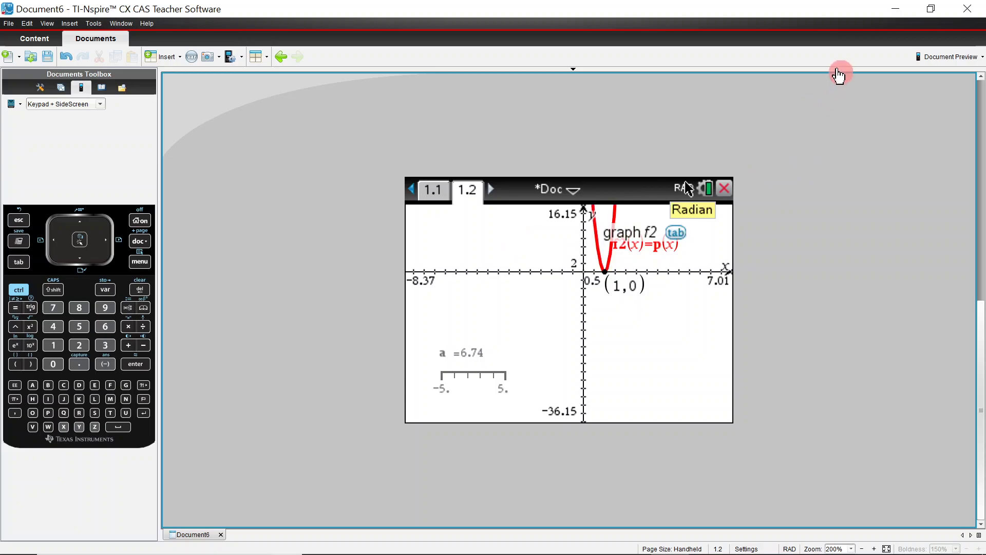
- Restore the calculator window to its smaller size, switch to the exam notes and review the worked answers to Question 1 from part a to h.iii
left_click(931, 8)
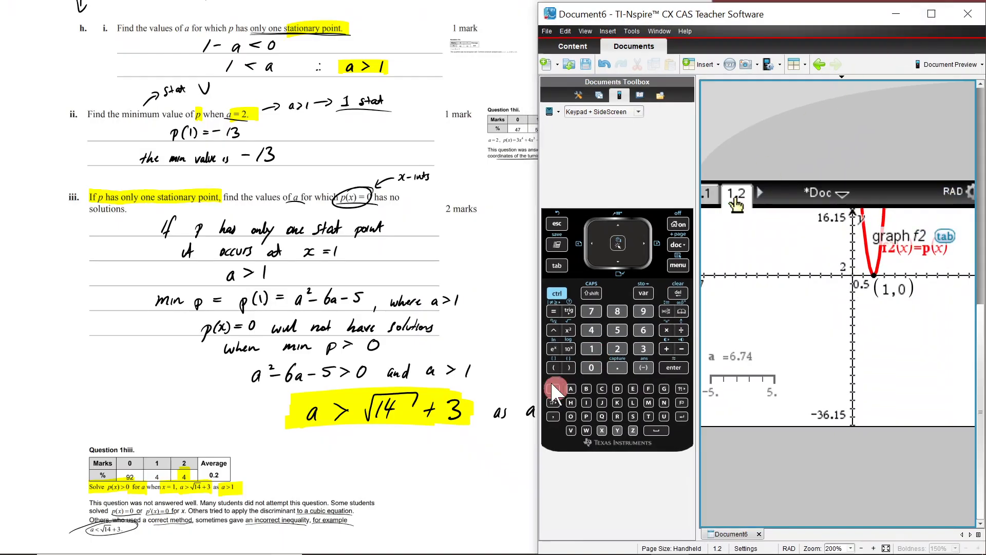
left_click(406, 498)
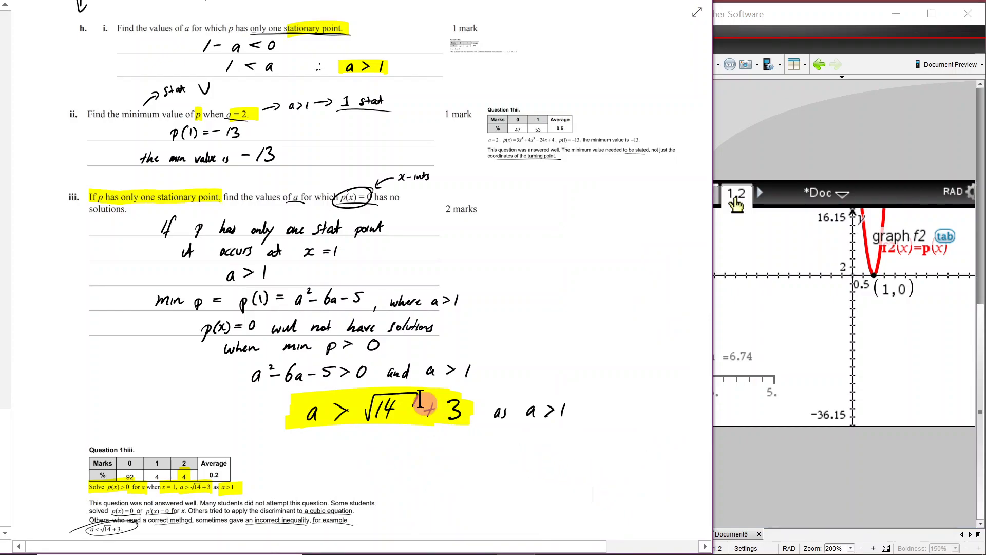
scroll(420, 399, "up", 3)
scroll(422, 407, "up", 4)
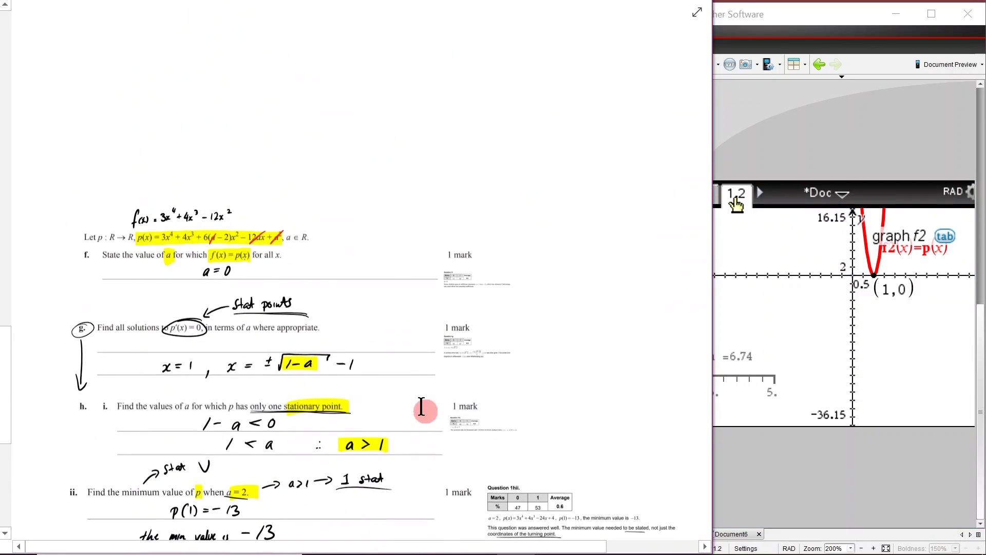
scroll(421, 407, "down", 5)
scroll(421, 407, "down", 1)
scroll(421, 406, "up", 6)
scroll(420, 406, "up", 15)
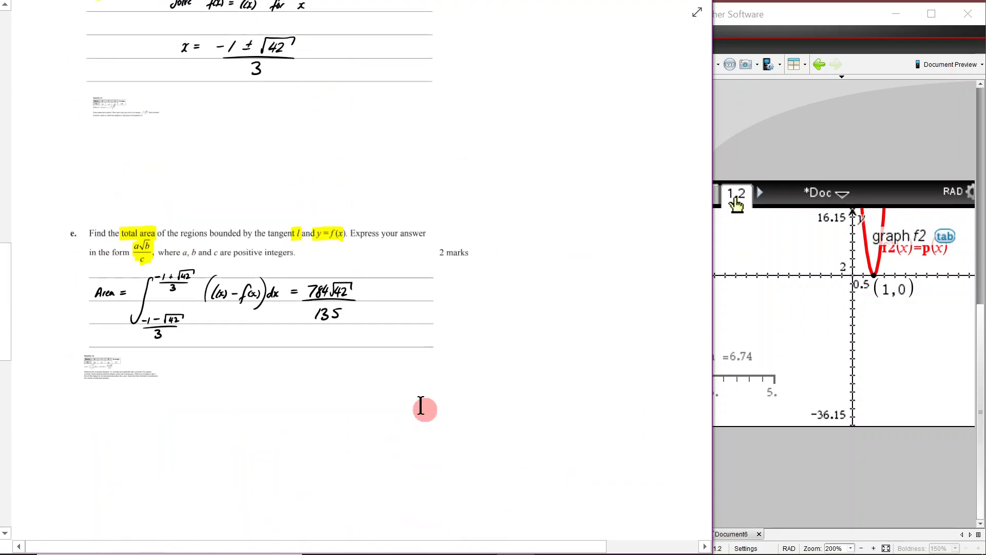
scroll(420, 405, "up", 7)
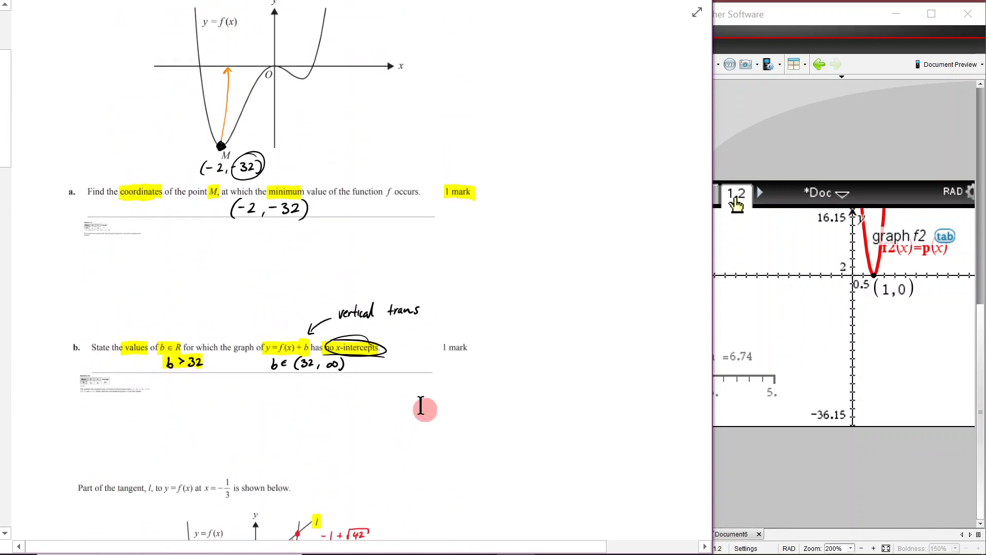
scroll(420, 406, "down", 14)
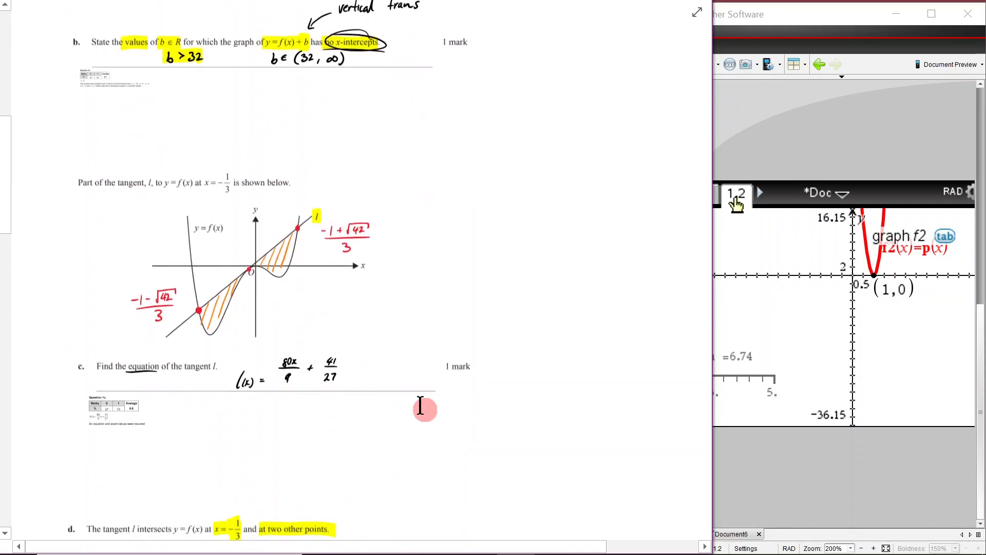
scroll(421, 406, "down", 18)
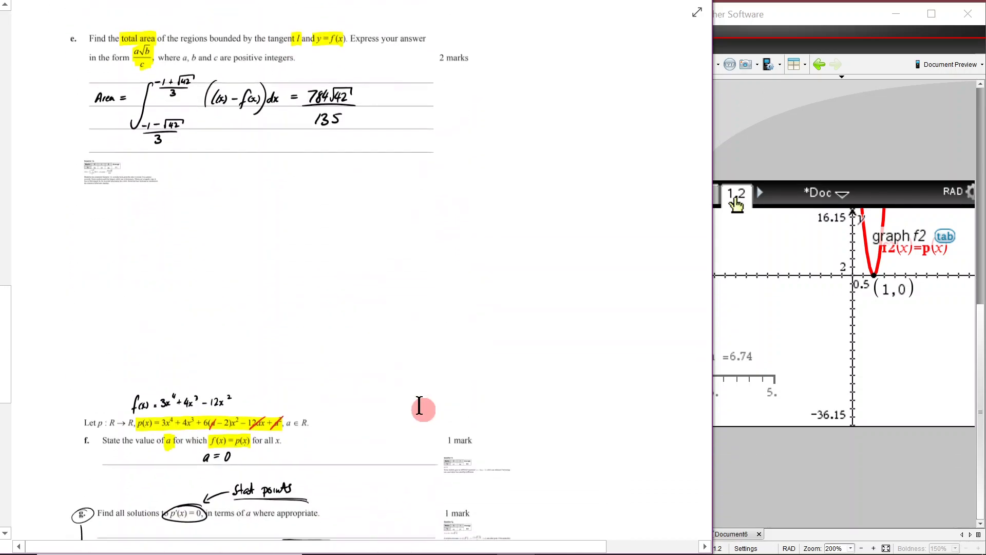
scroll(419, 407, "up", 1)
scroll(417, 407, "down", 5)
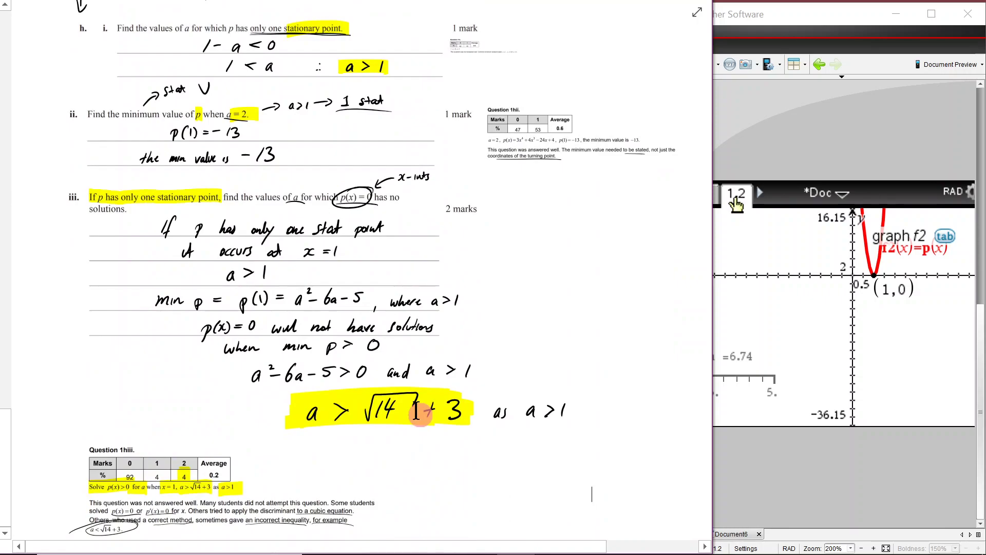
scroll(417, 410, "up", 10)
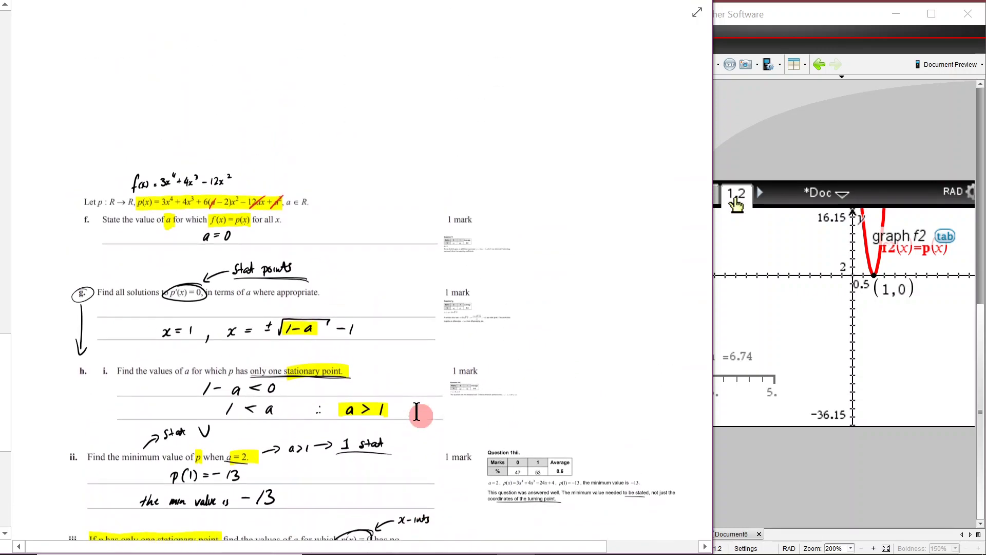
scroll(404, 407, "down", 10)
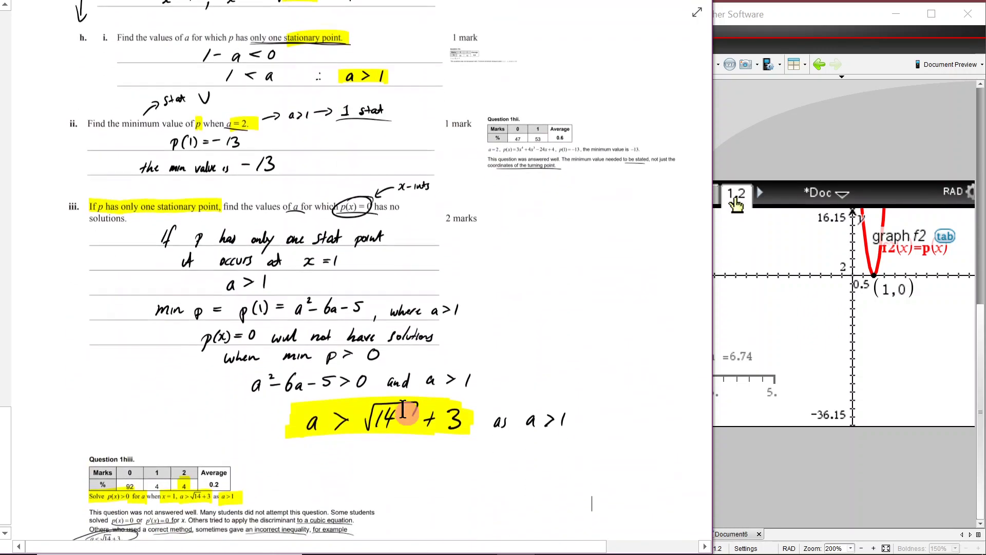